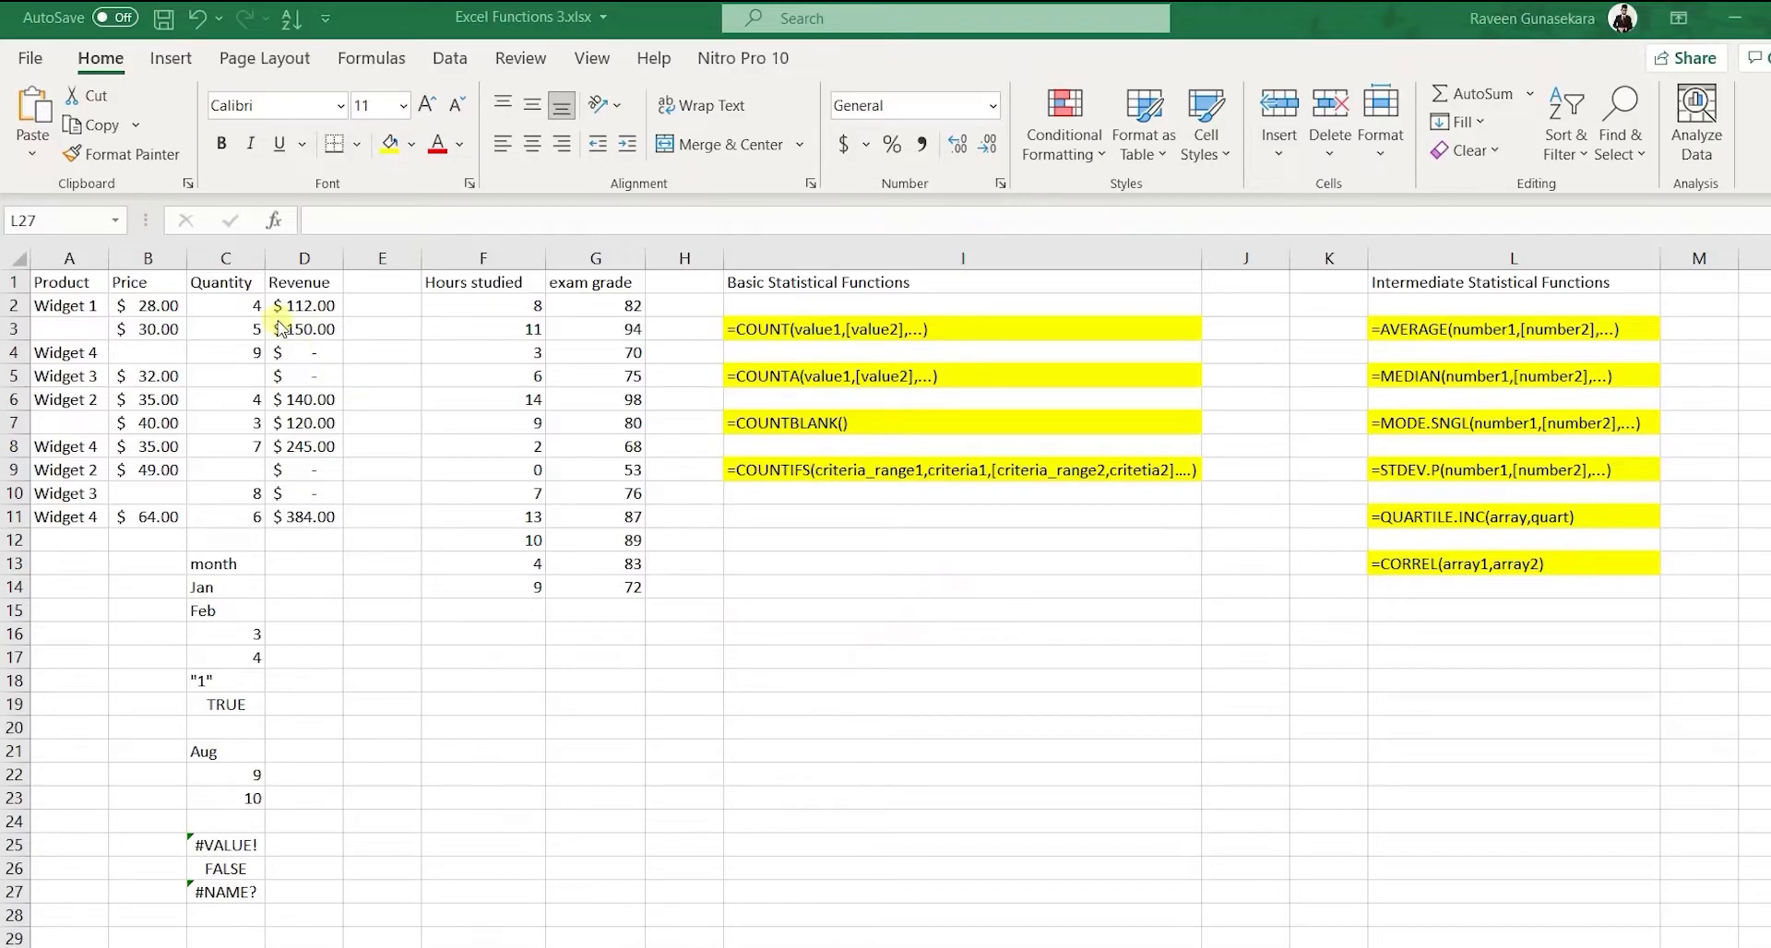
Enter =COUNT(C2:C11) in cell I15 to count the numeric entries in the Quantity column.
{"action": "left_click_drag", "start_coordinate": [238, 306], "coordinate": [221, 517]}
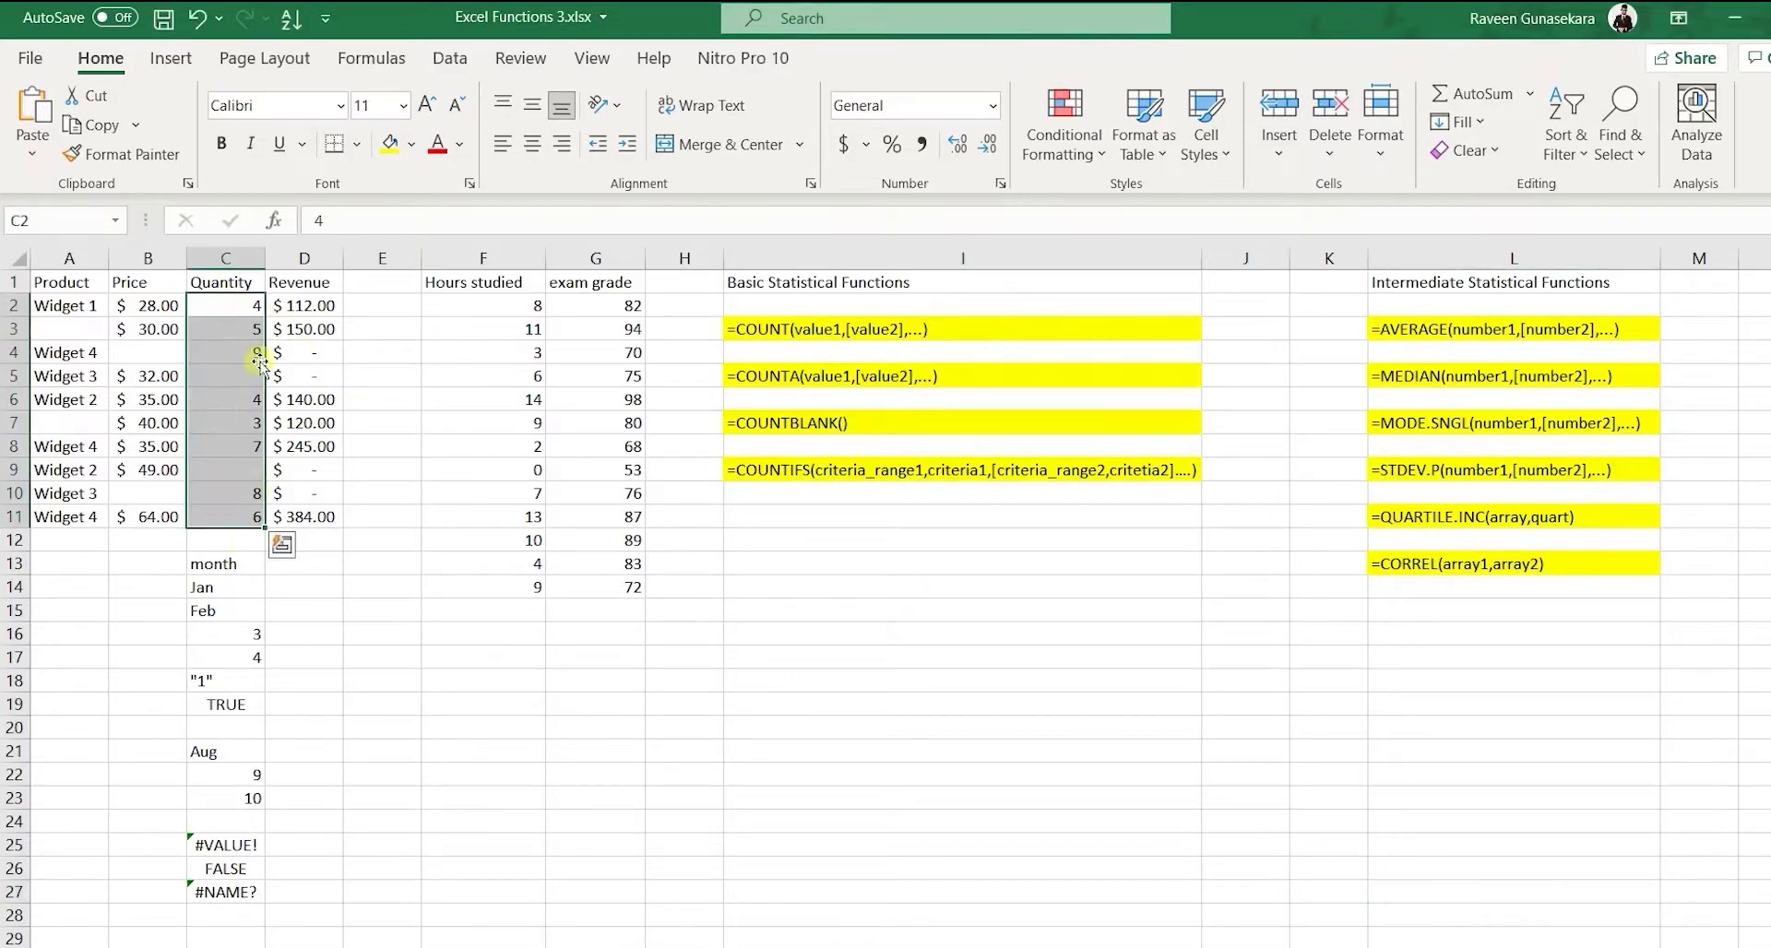
{"action": "left_click", "coordinate": [875, 615]}
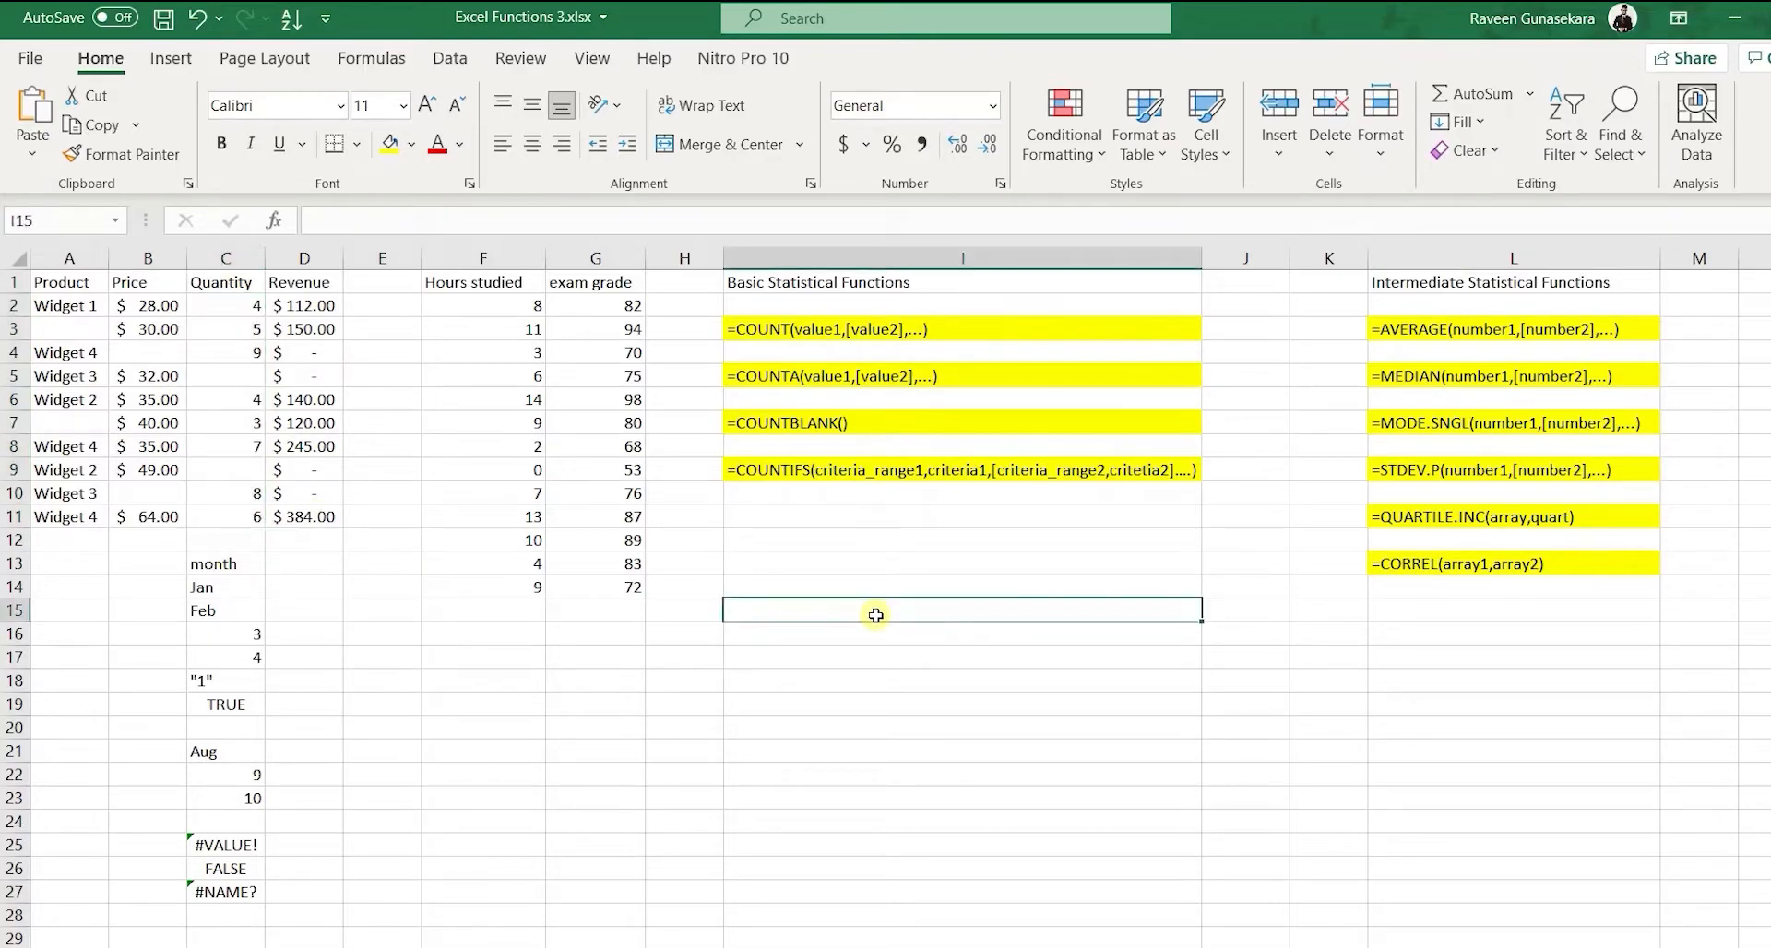
{"action": "type", "text": "=COUNT("}
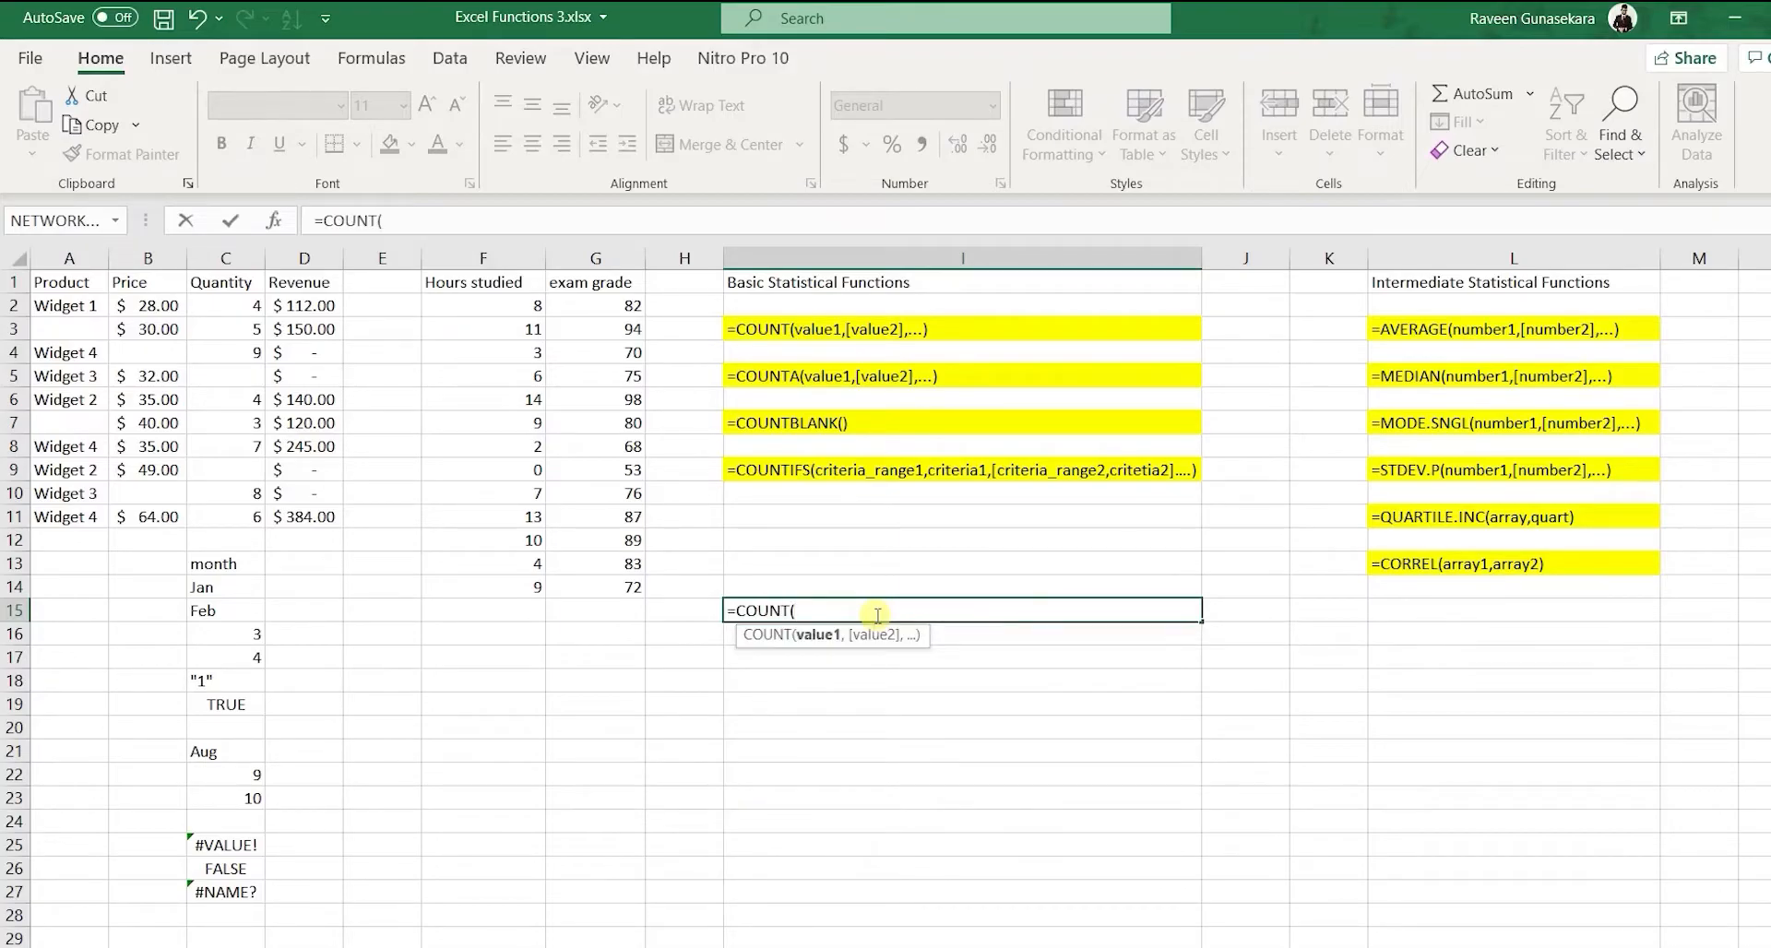
{"action": "left_click_drag", "start_coordinate": [245, 305], "coordinate": [229, 512]}
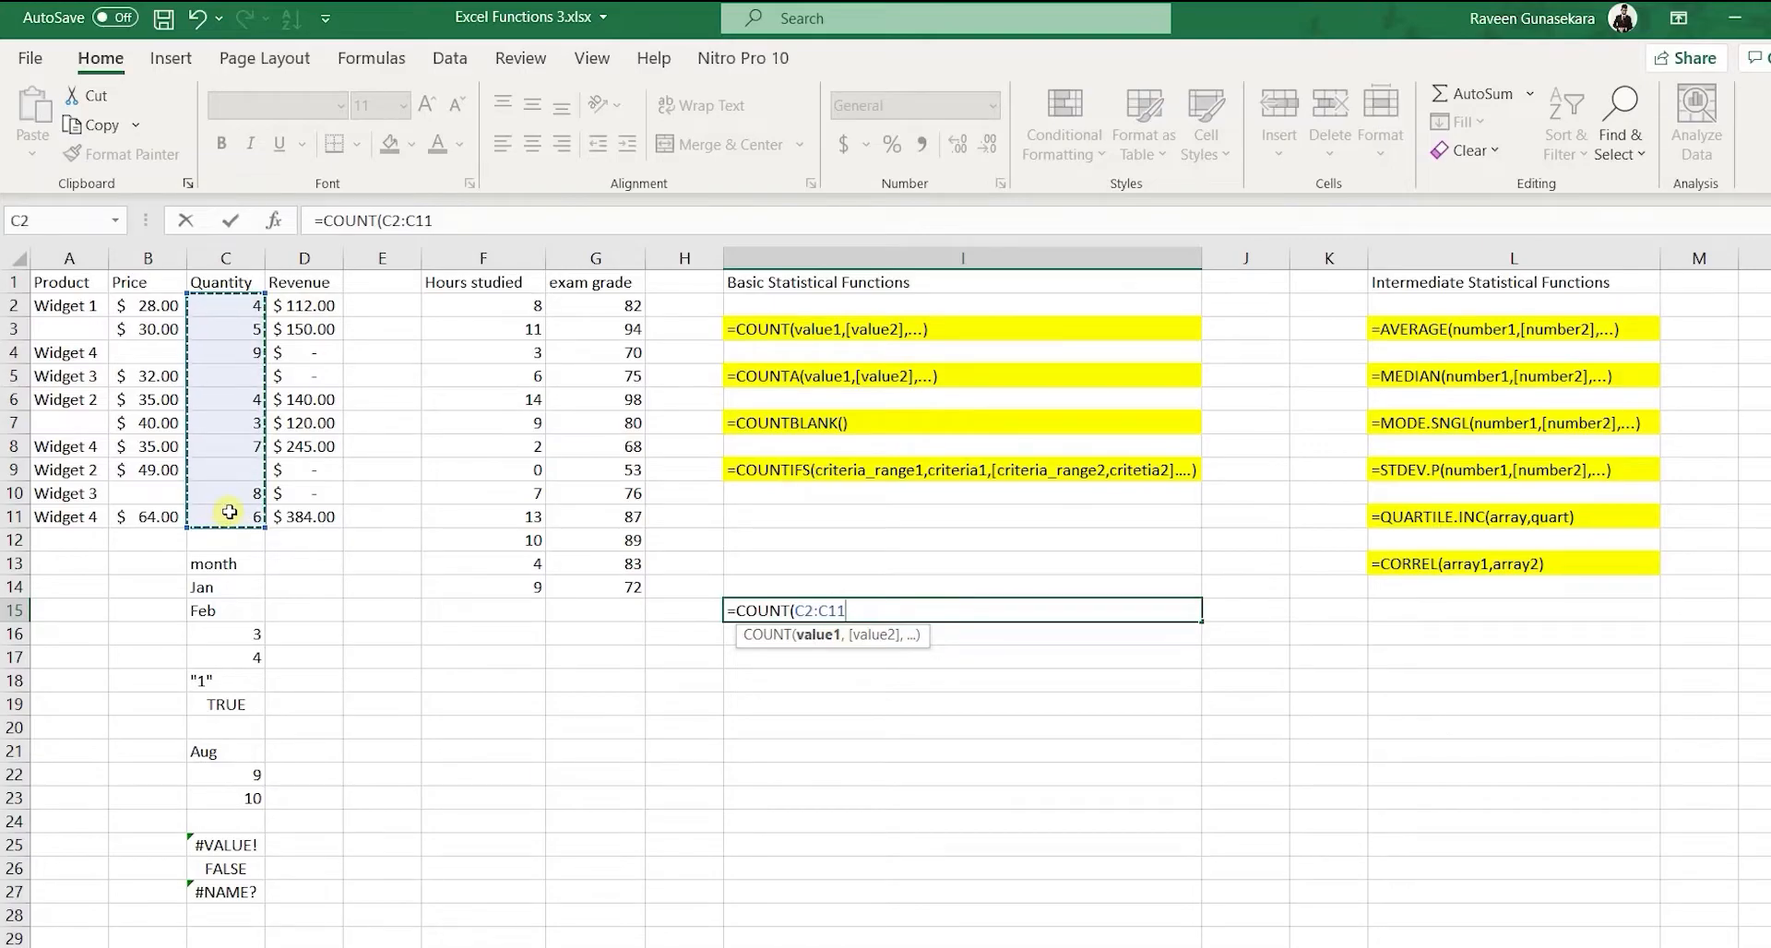
{"action": "type", "text": ")"}
{"action": "key", "text": "Return"}
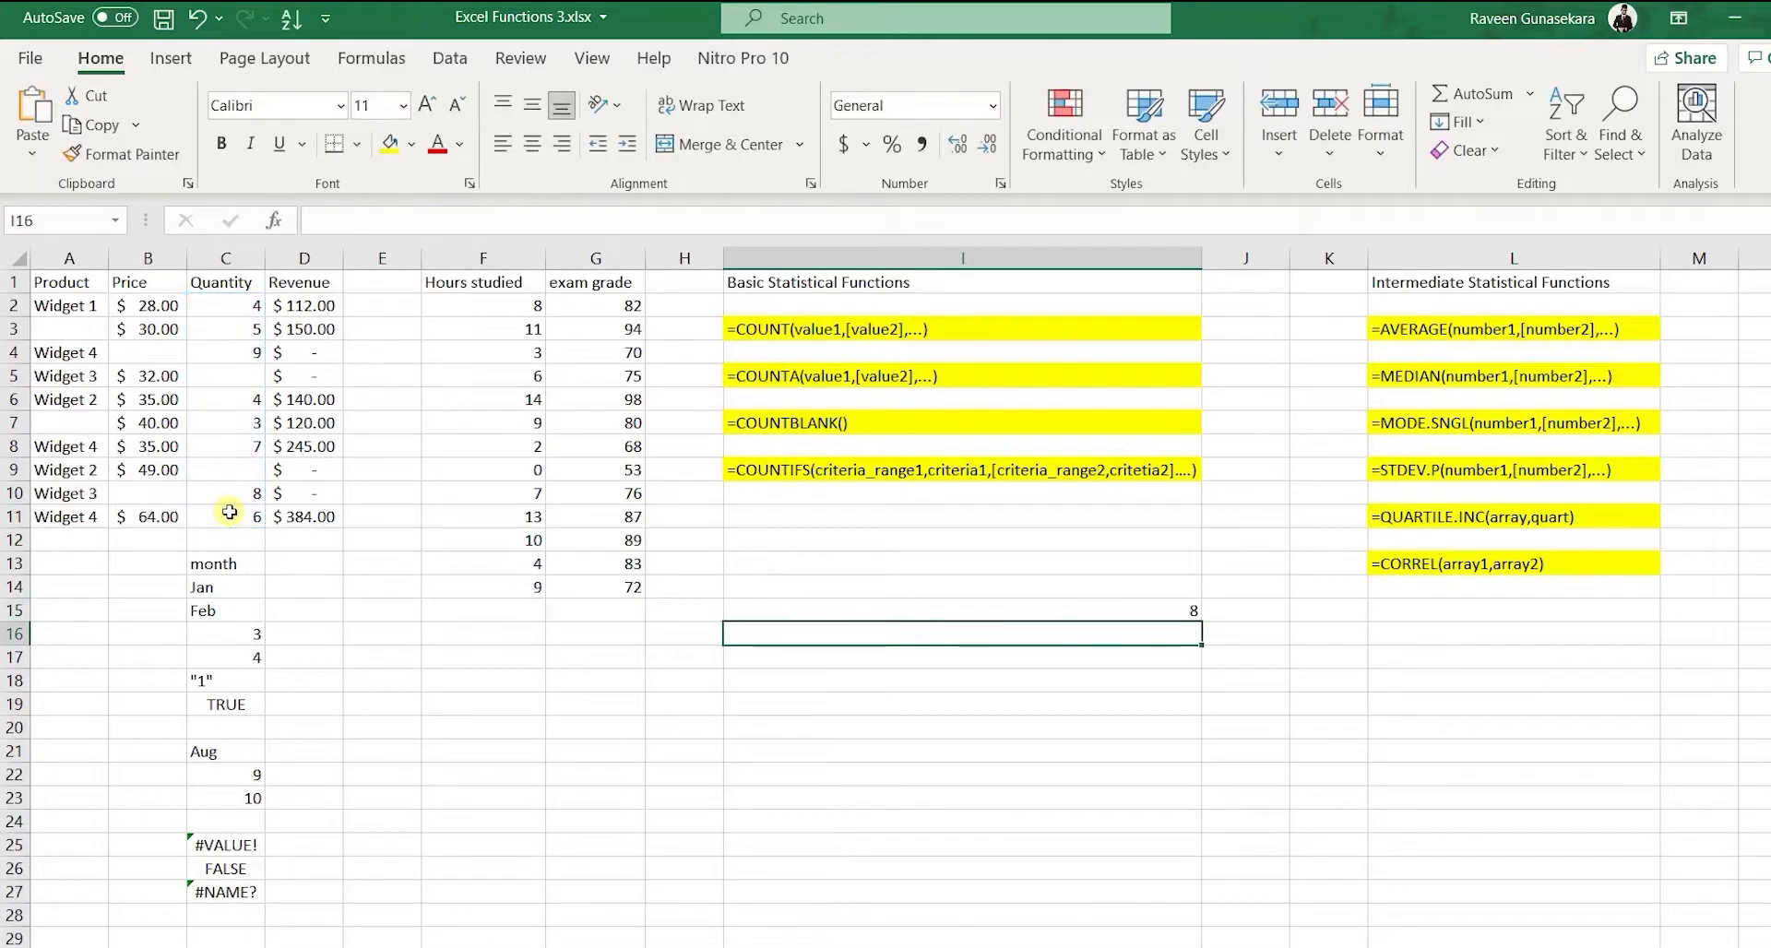
{"action": "left_click", "coordinate": [909, 609]}
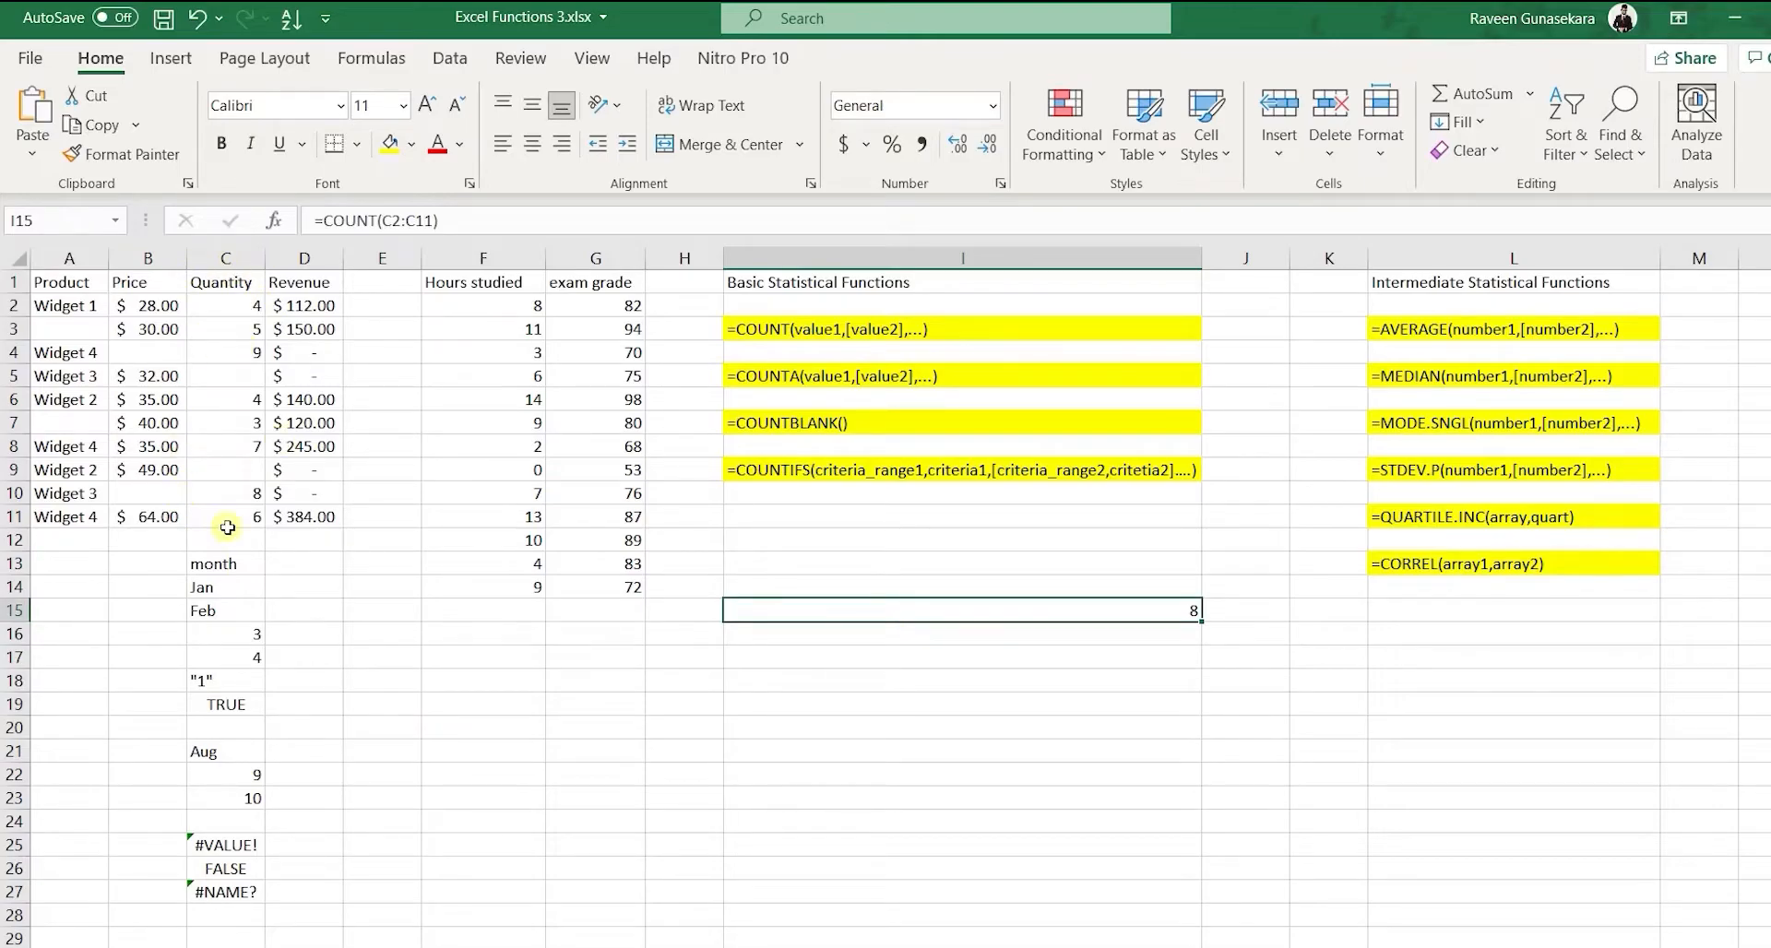
Try to enter a COUNT formula without any arguments in cell I16.
{"action": "left_click", "coordinate": [970, 636]}
{"action": "type", "text": "="}
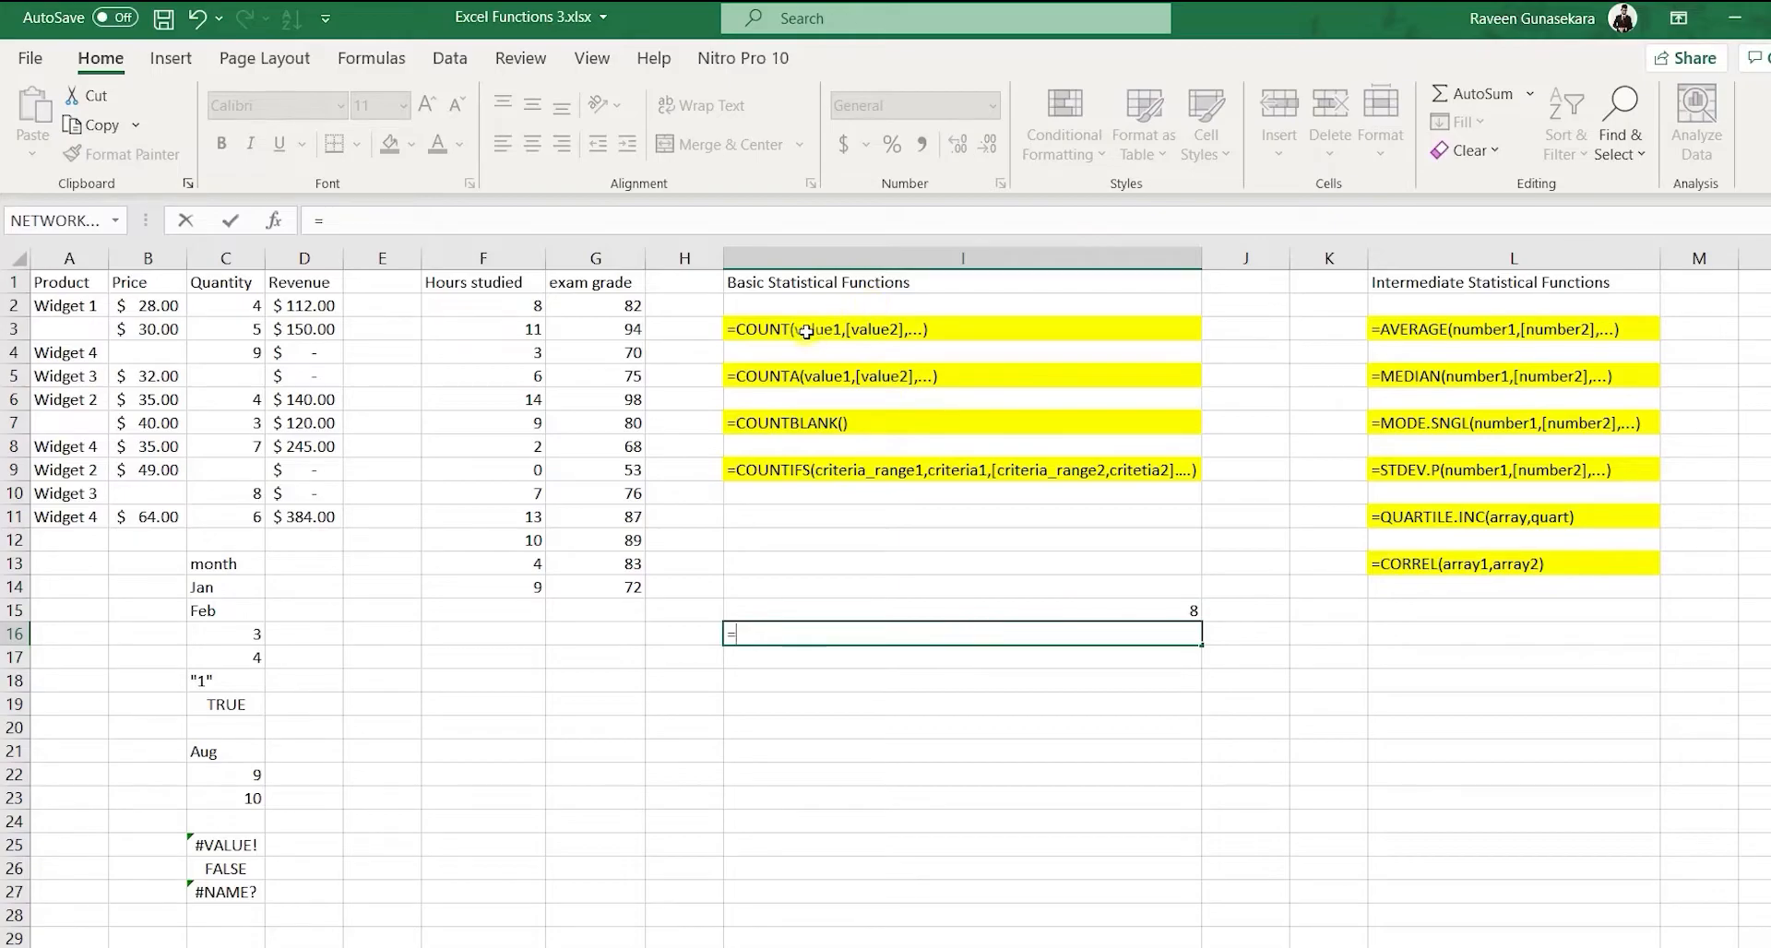
{"action": "left_click", "coordinate": [1058, 328]}
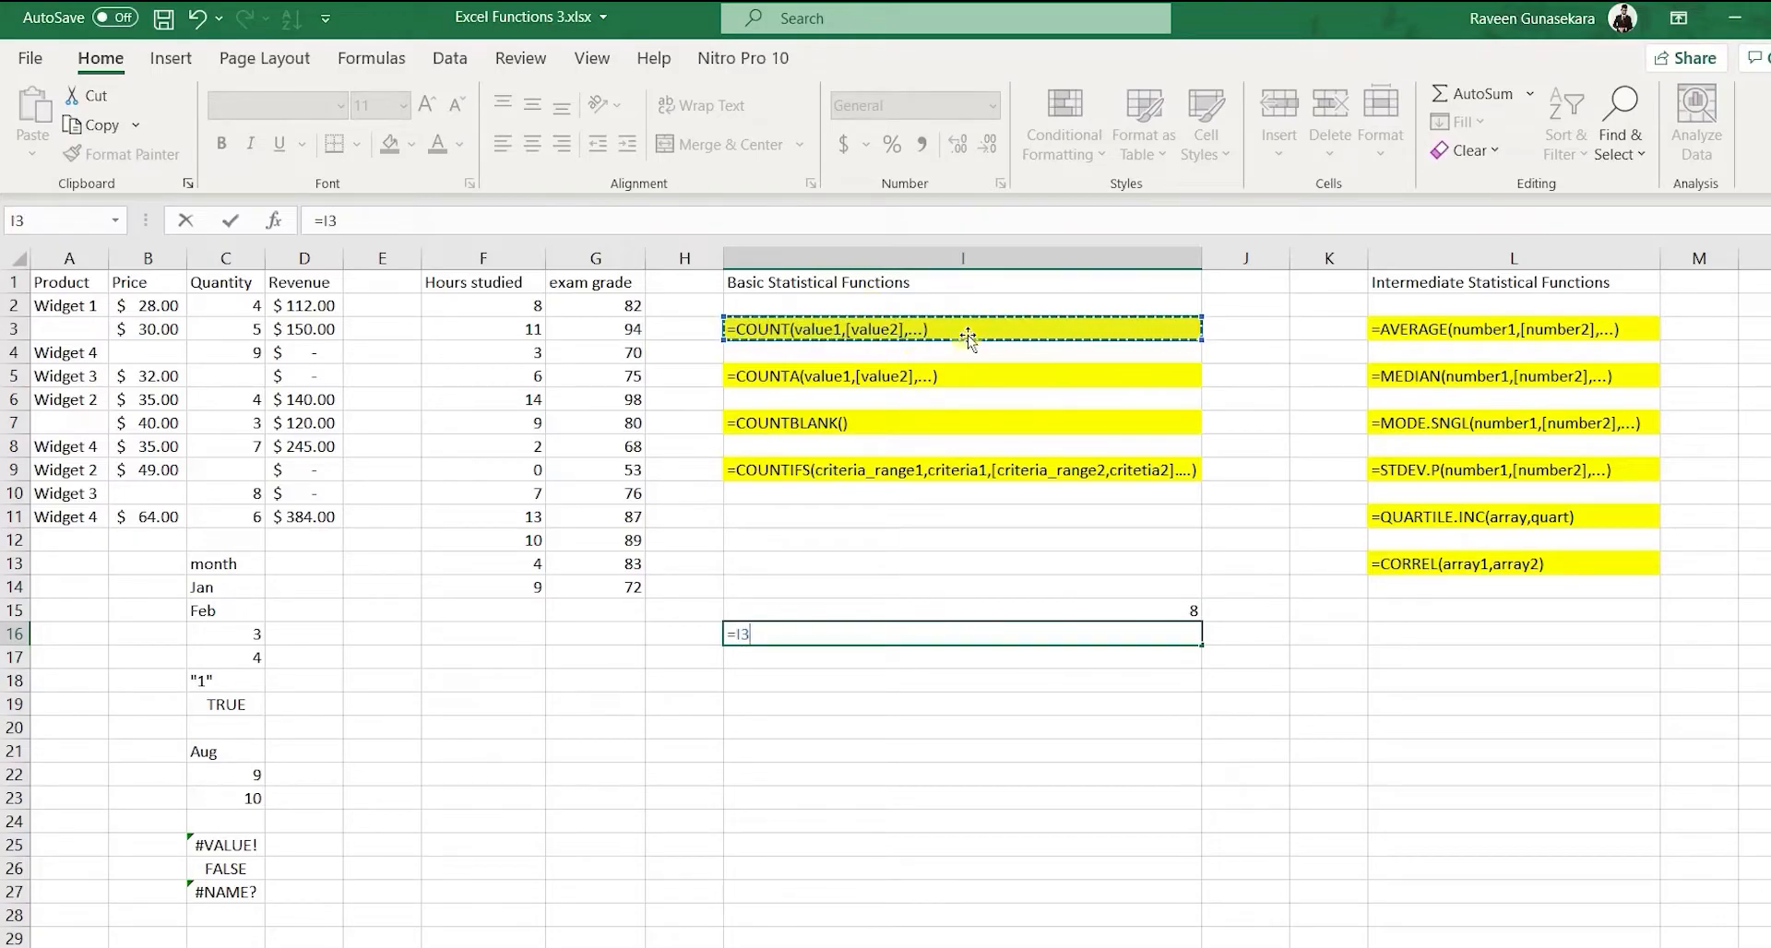
{"action": "left_click", "coordinate": [803, 632]}
{"action": "key", "text": "BackSpace"}
{"action": "key", "text": "BackSpace"}
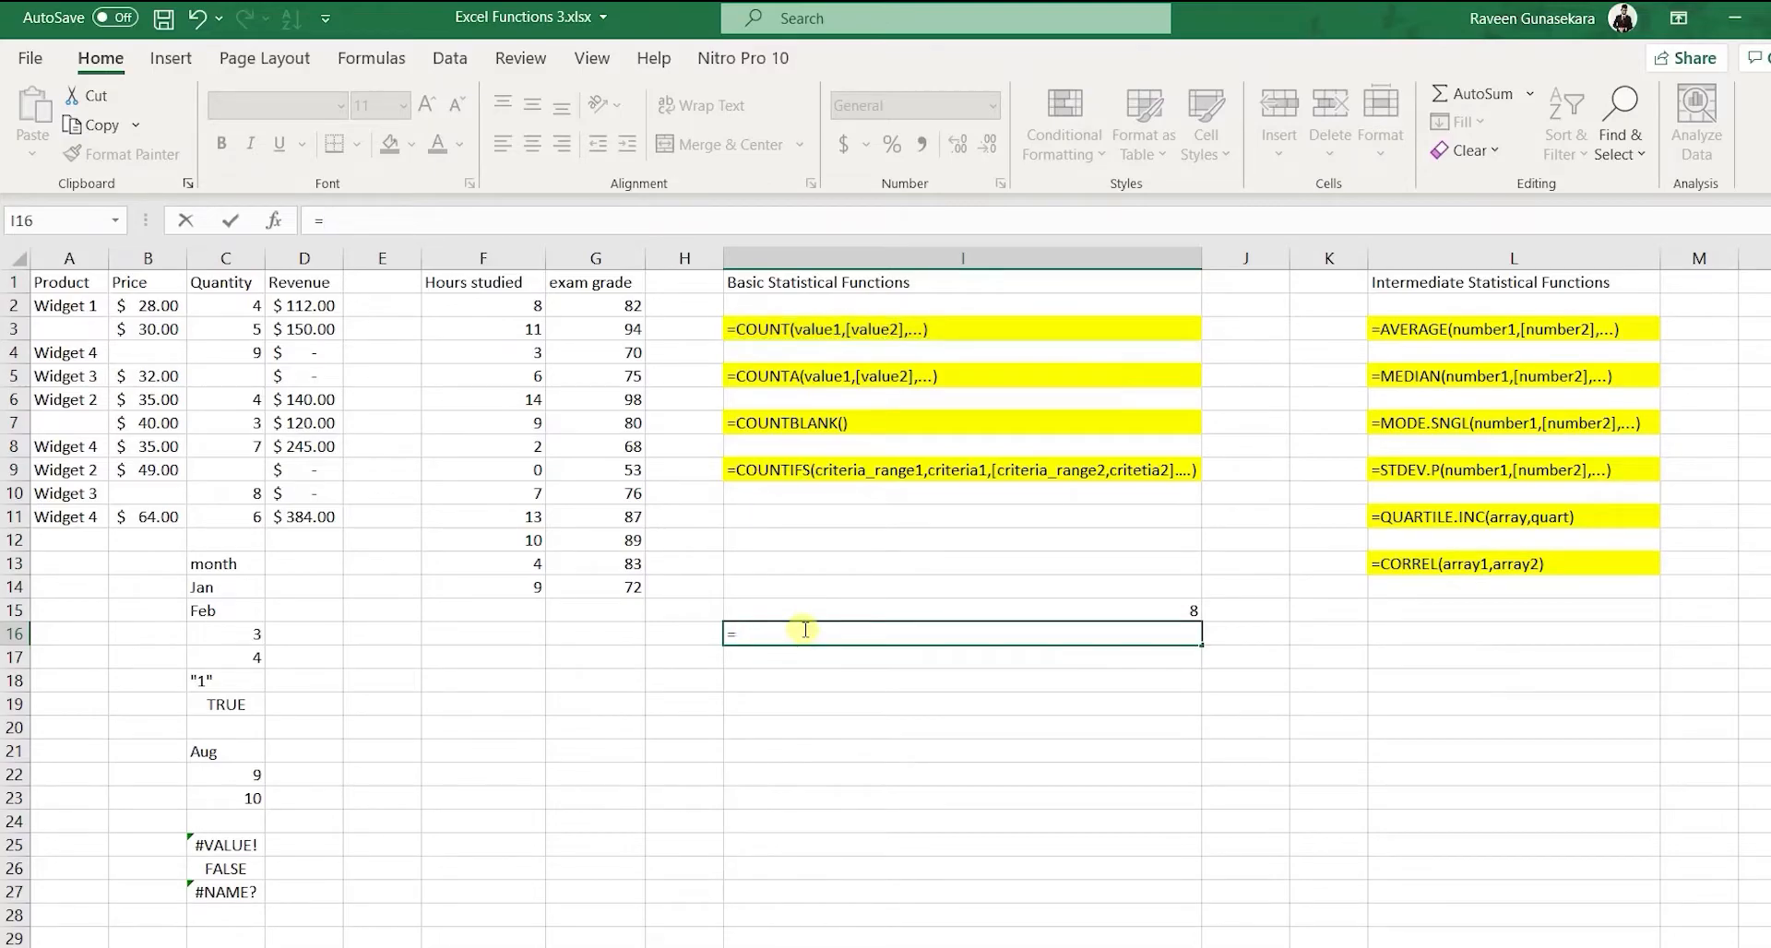
{"action": "type", "text": "COUN"}
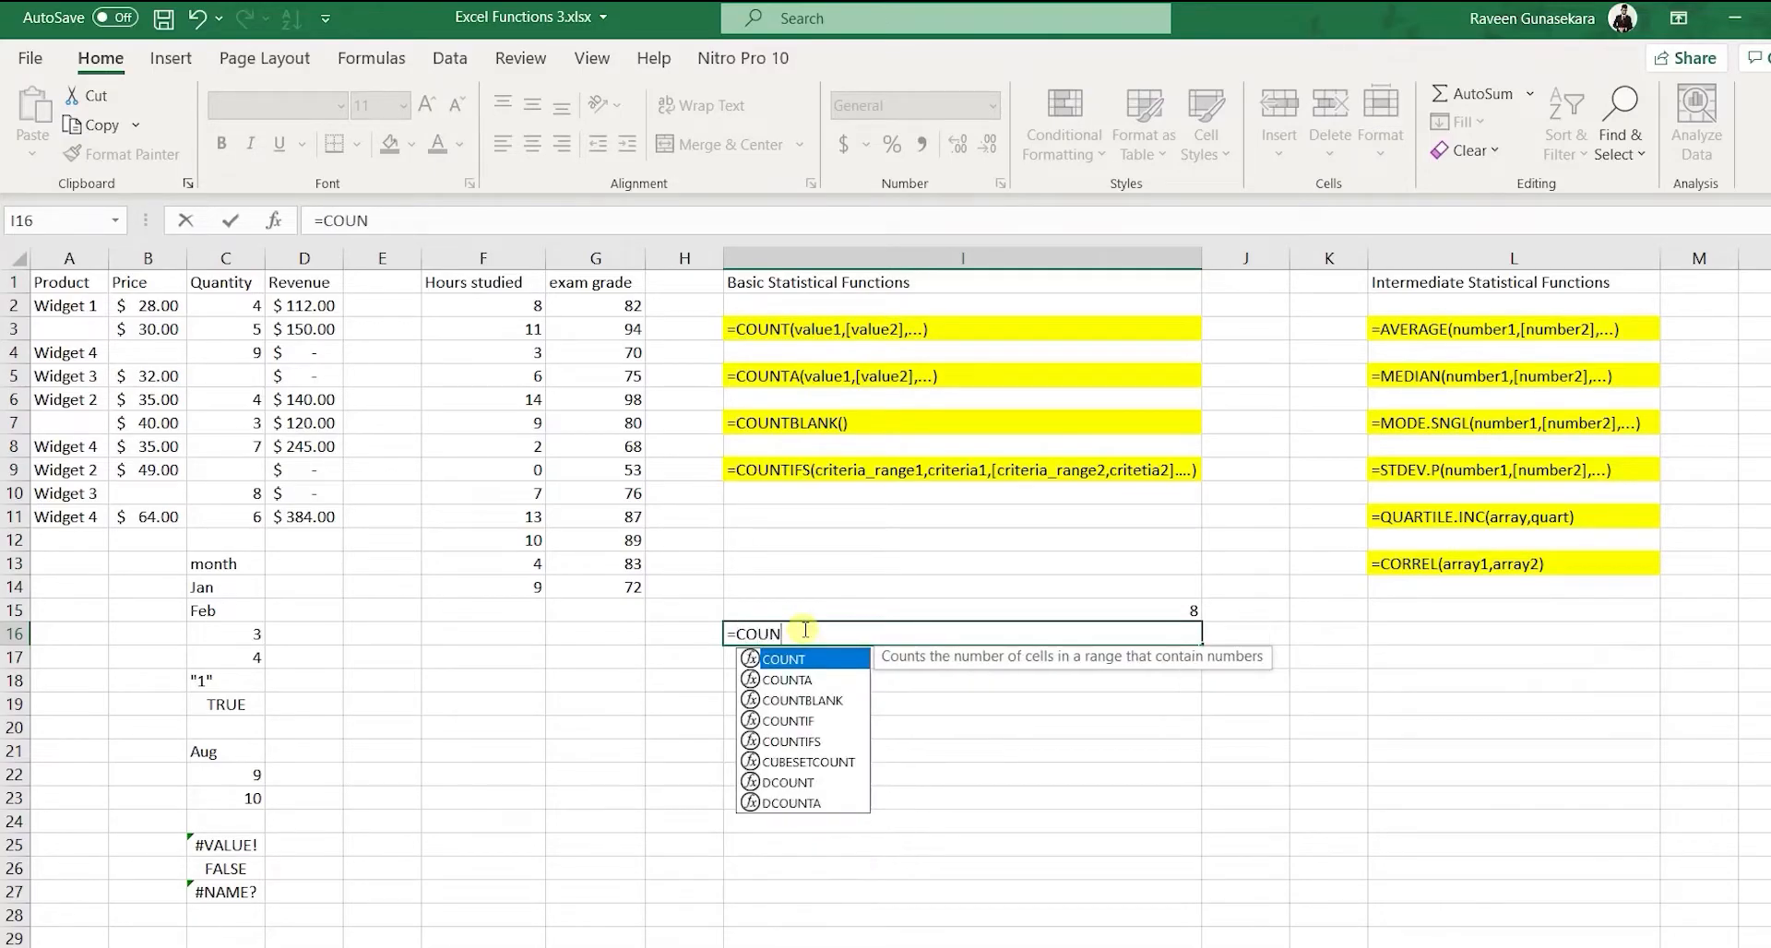
{"action": "type", "text": "T("}
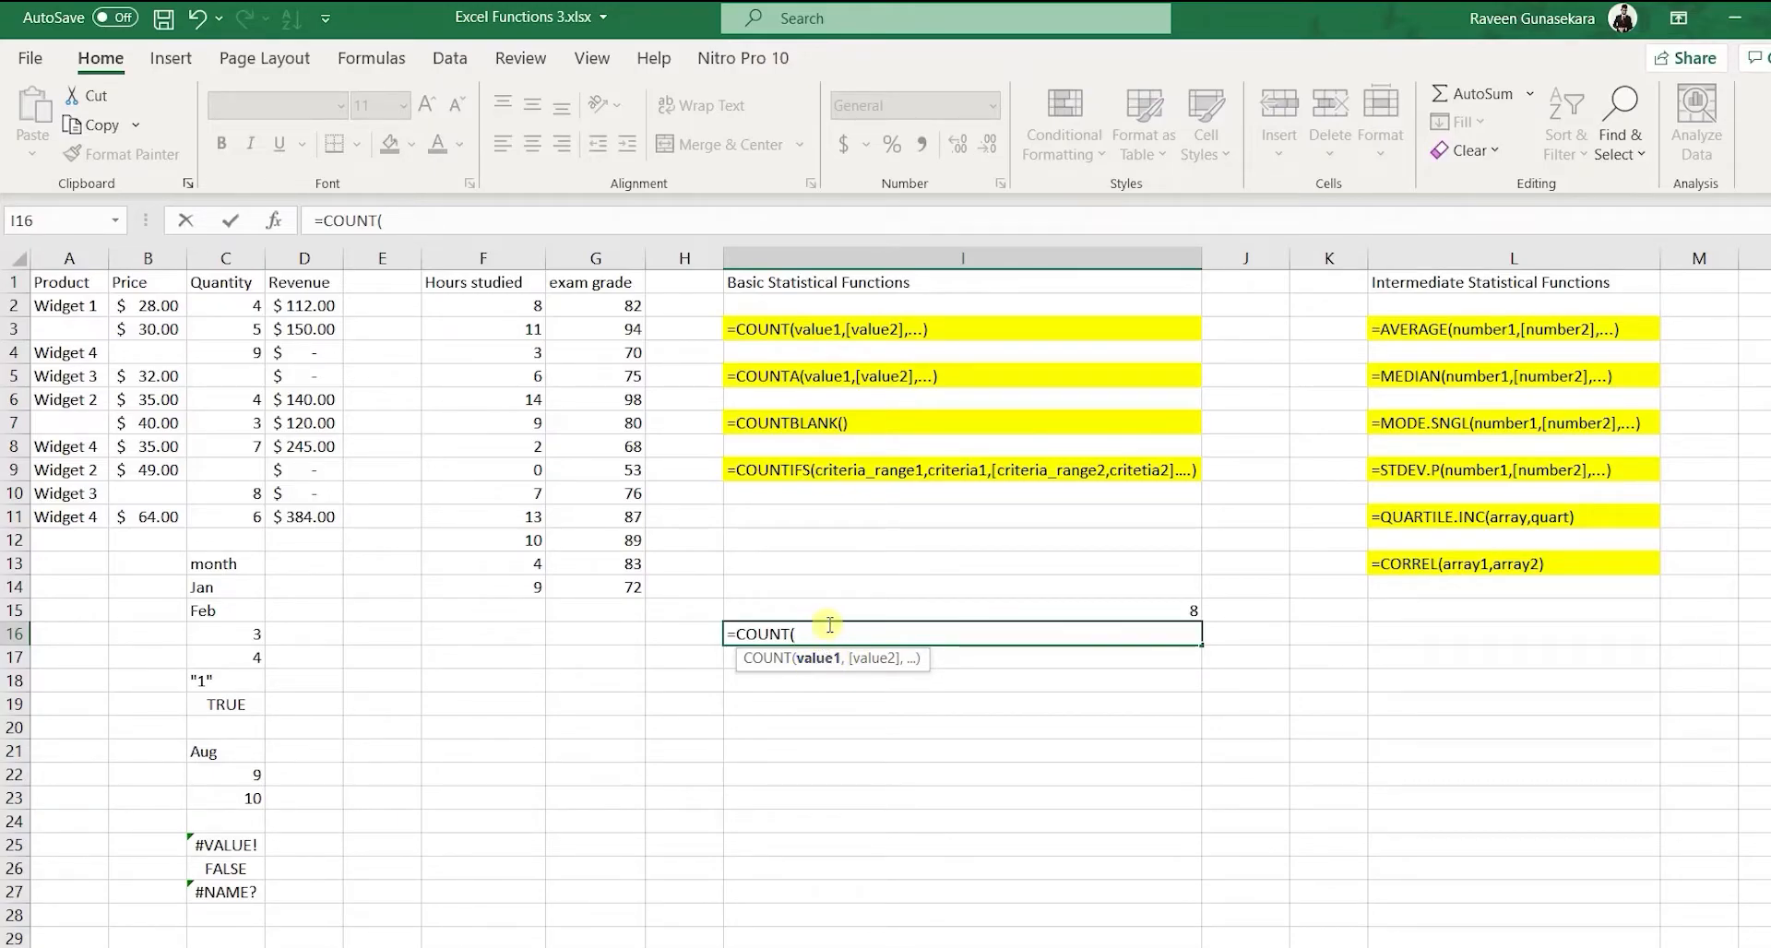
{"action": "type", "text": ")"}
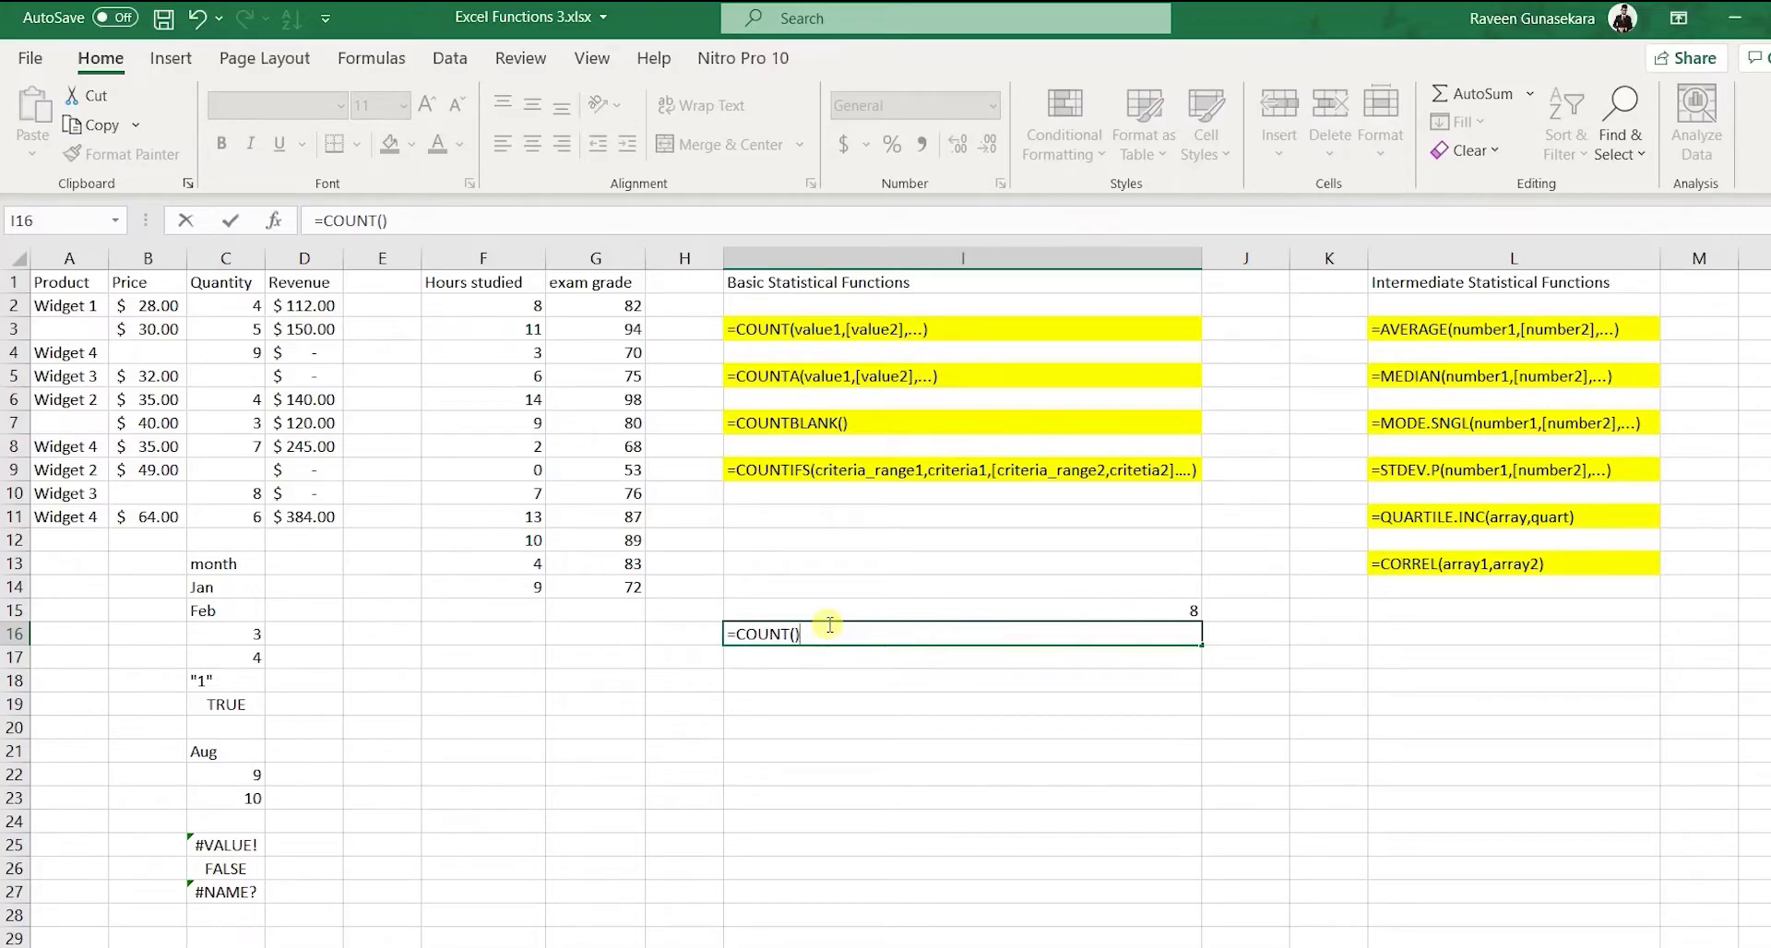
{"action": "key", "text": "Return"}
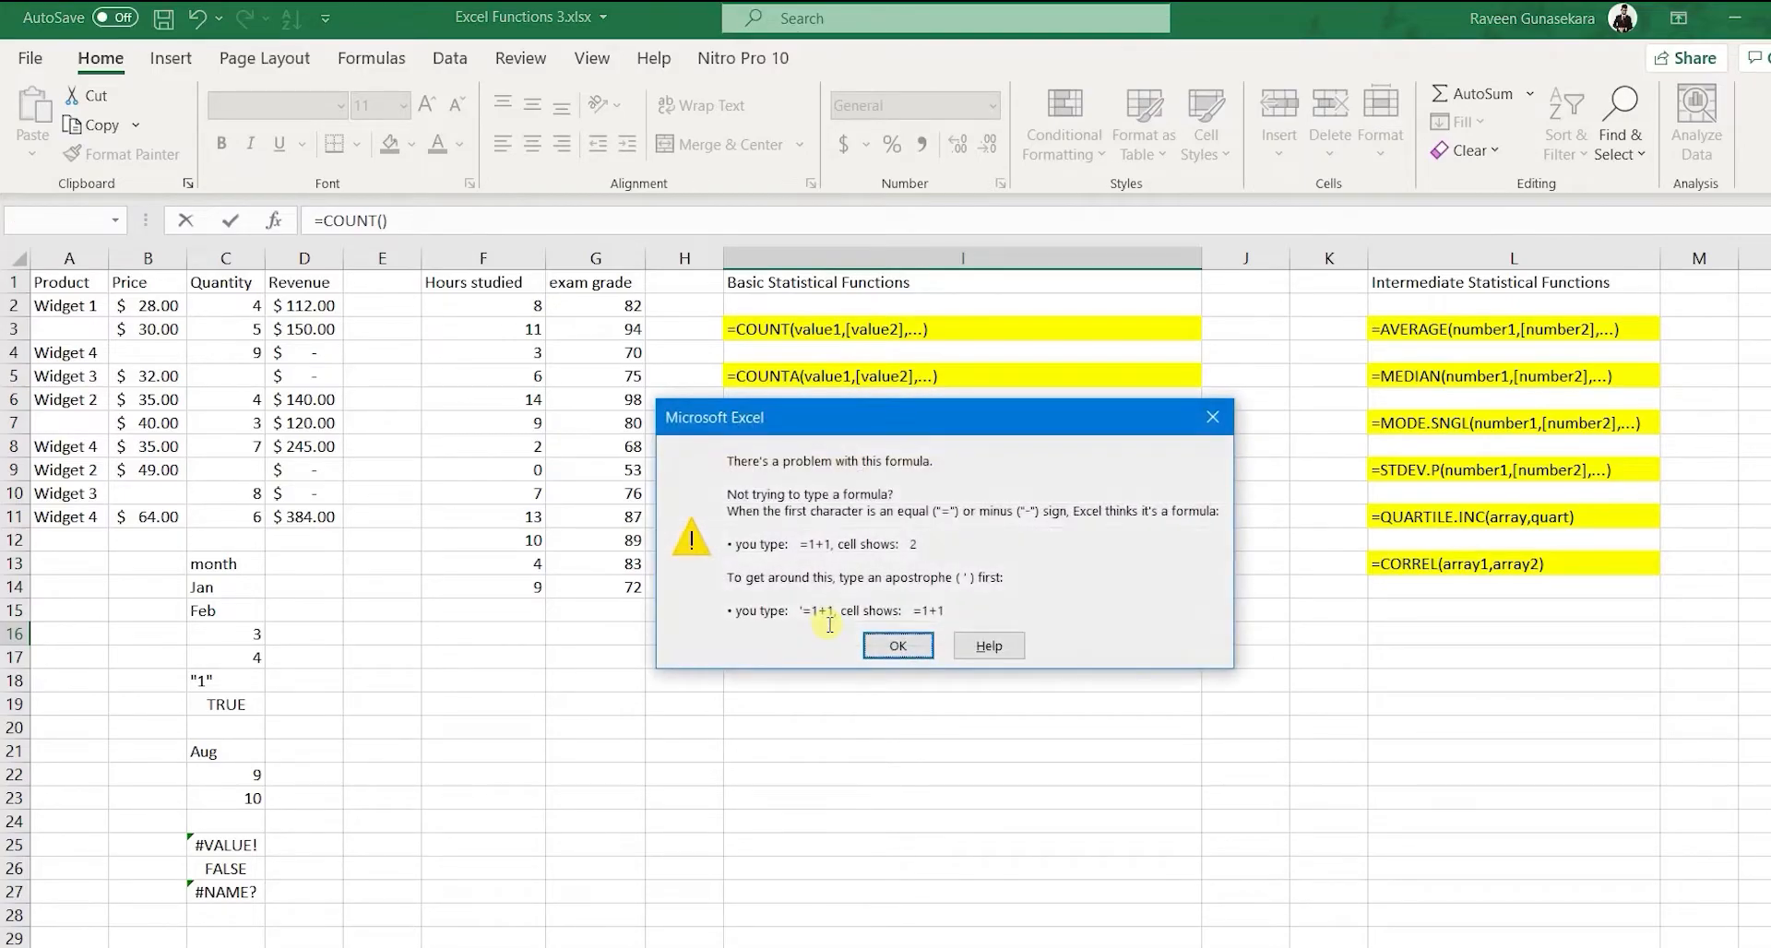
{"action": "left_click", "coordinate": [1213, 417]}
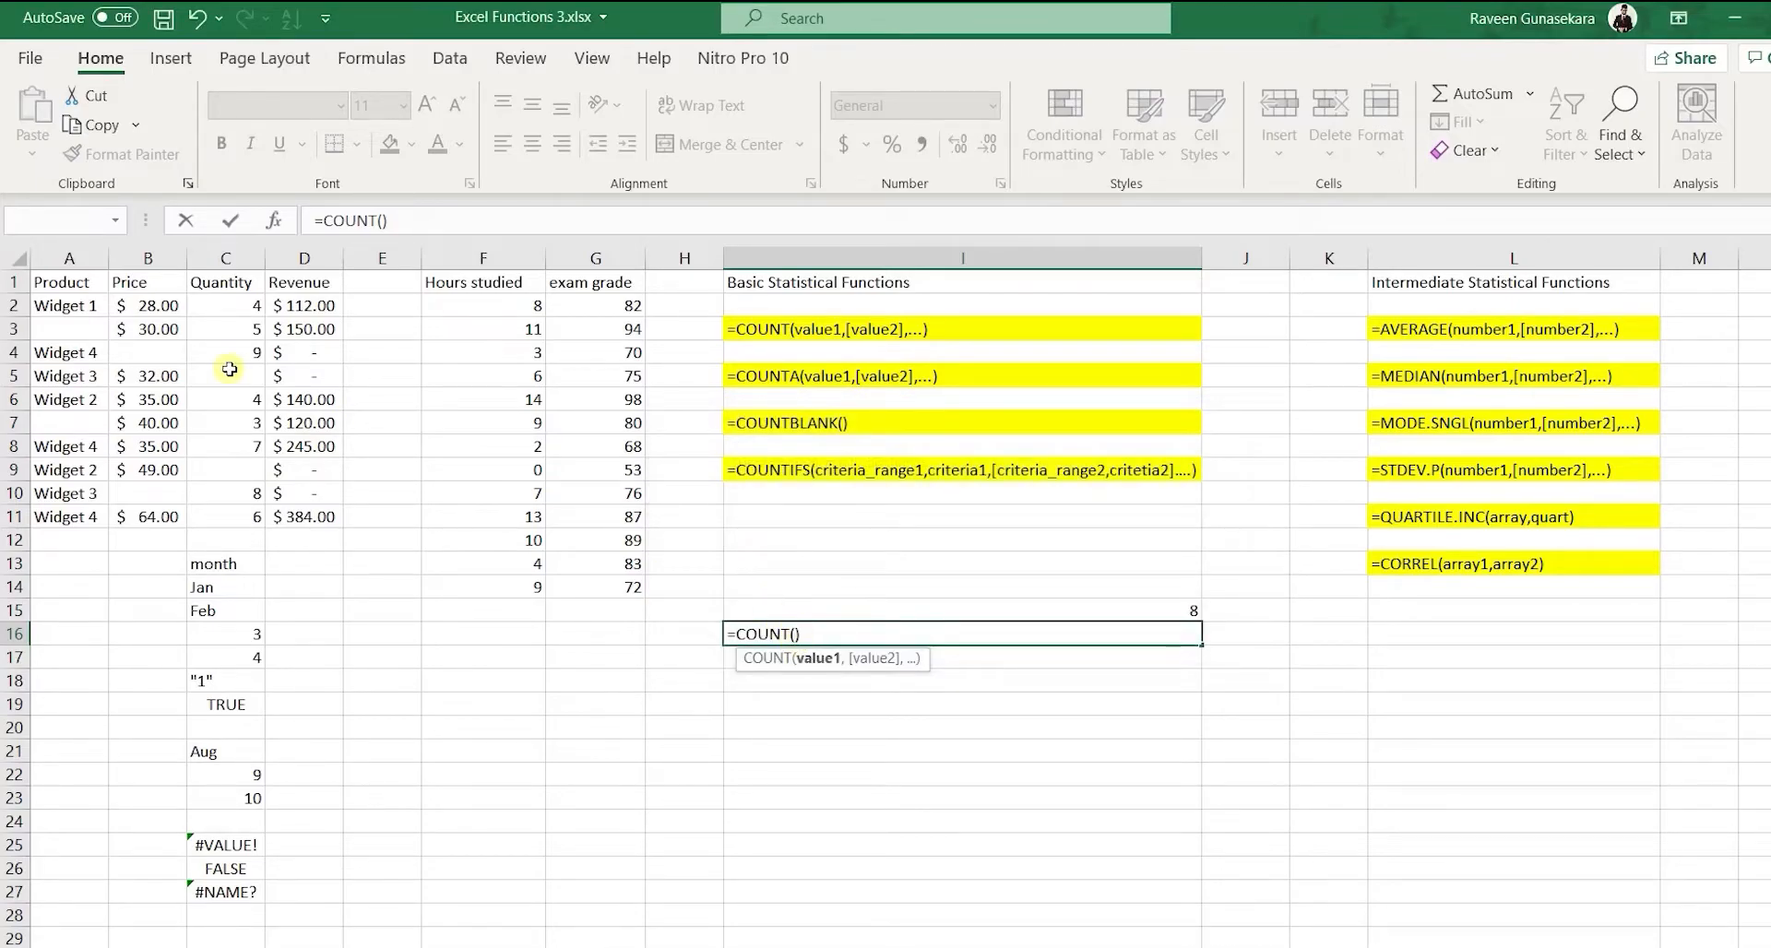
Complete the COUNT formula in I16 with the single cell reference C2.
{"action": "left_click", "coordinate": [245, 305]}
{"action": "key", "text": "Return"}
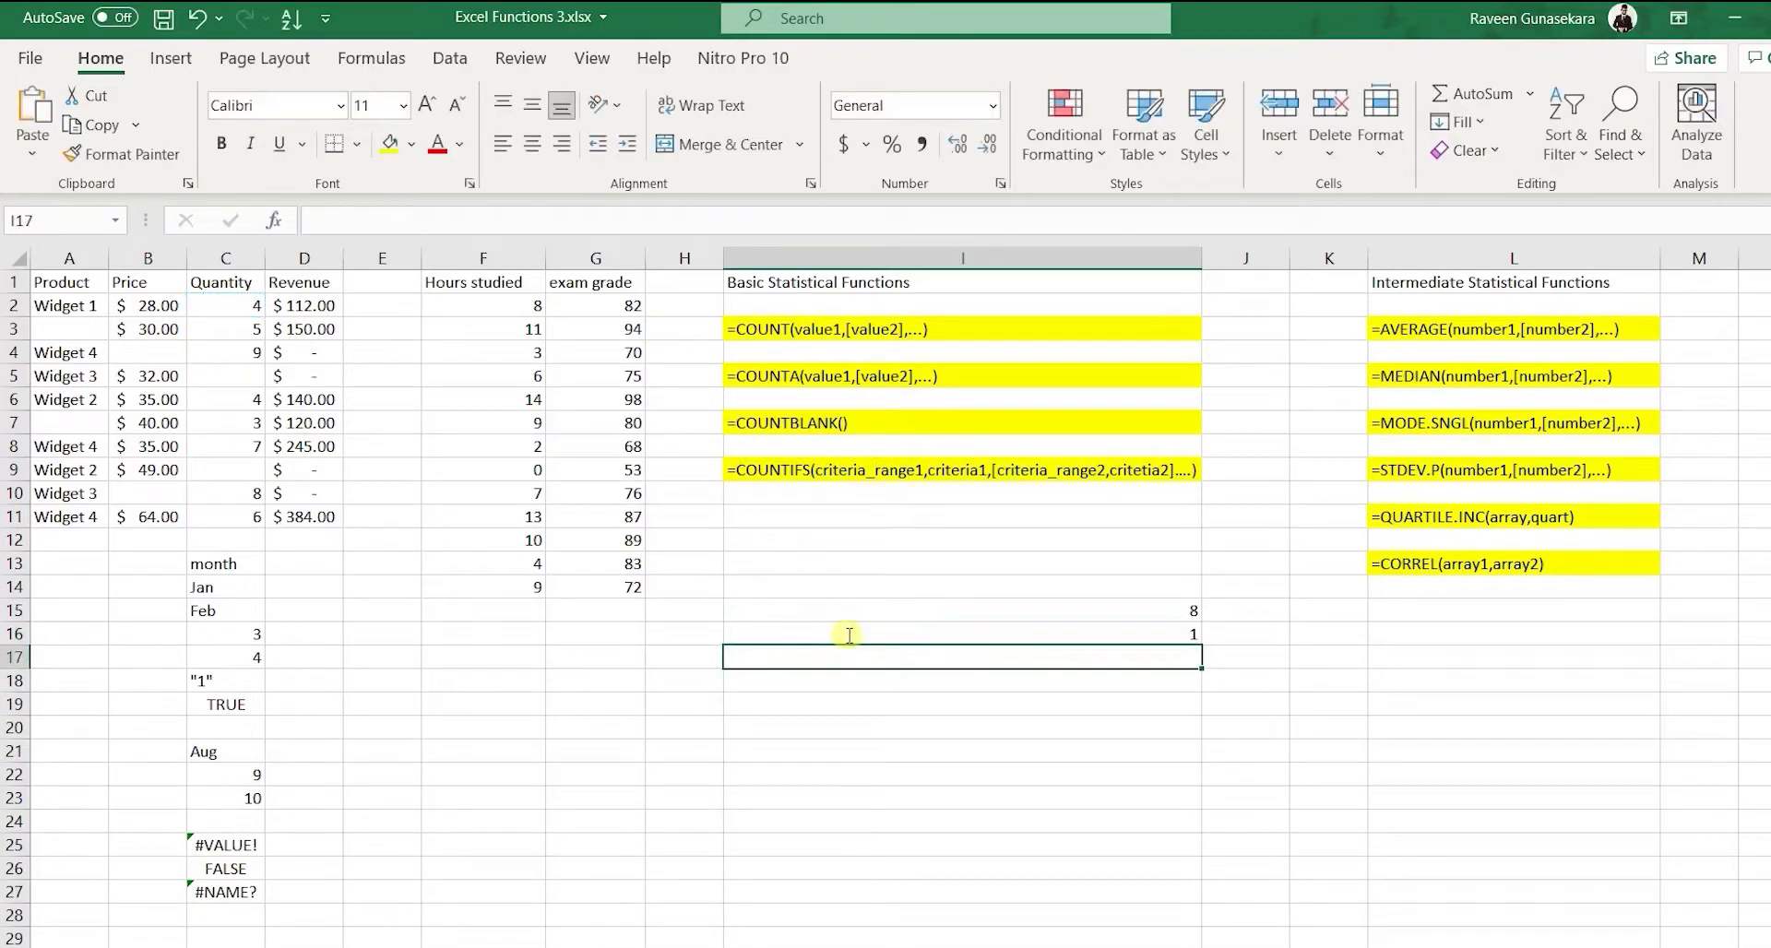
{"action": "left_click", "coordinate": [1042, 631]}
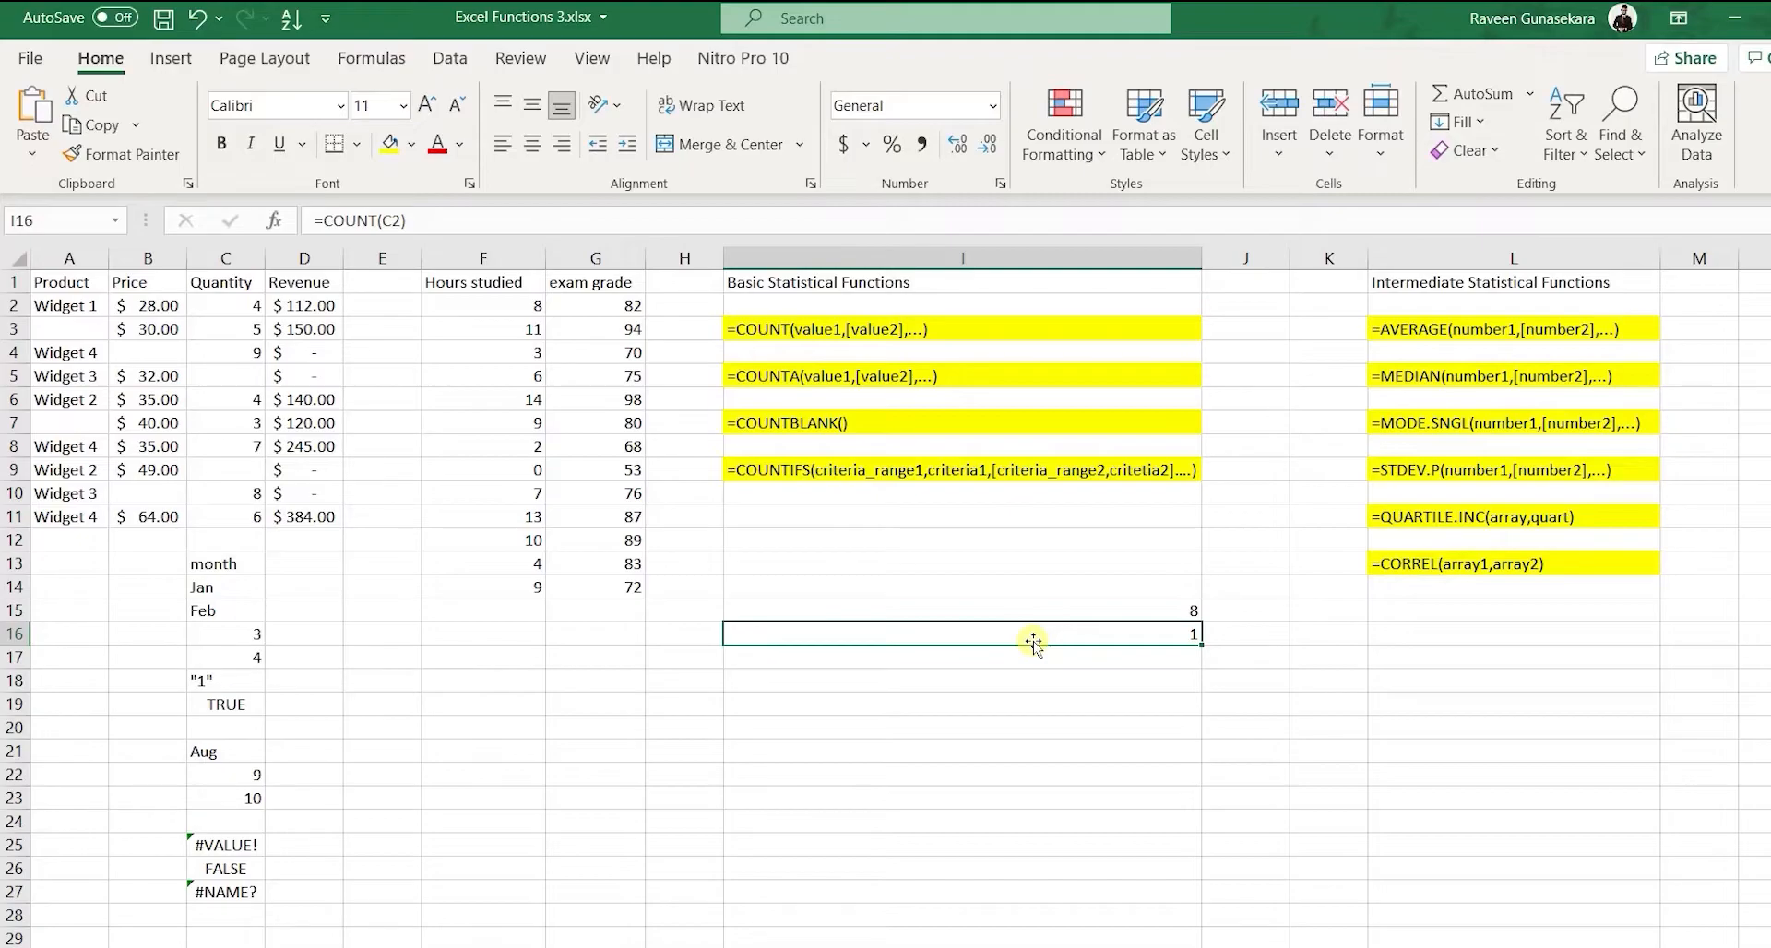
Examine the kinds of entries in the month list C14:C27, including the formulas behind its error cells.
{"action": "left_click_drag", "start_coordinate": [245, 587], "coordinate": [221, 891]}
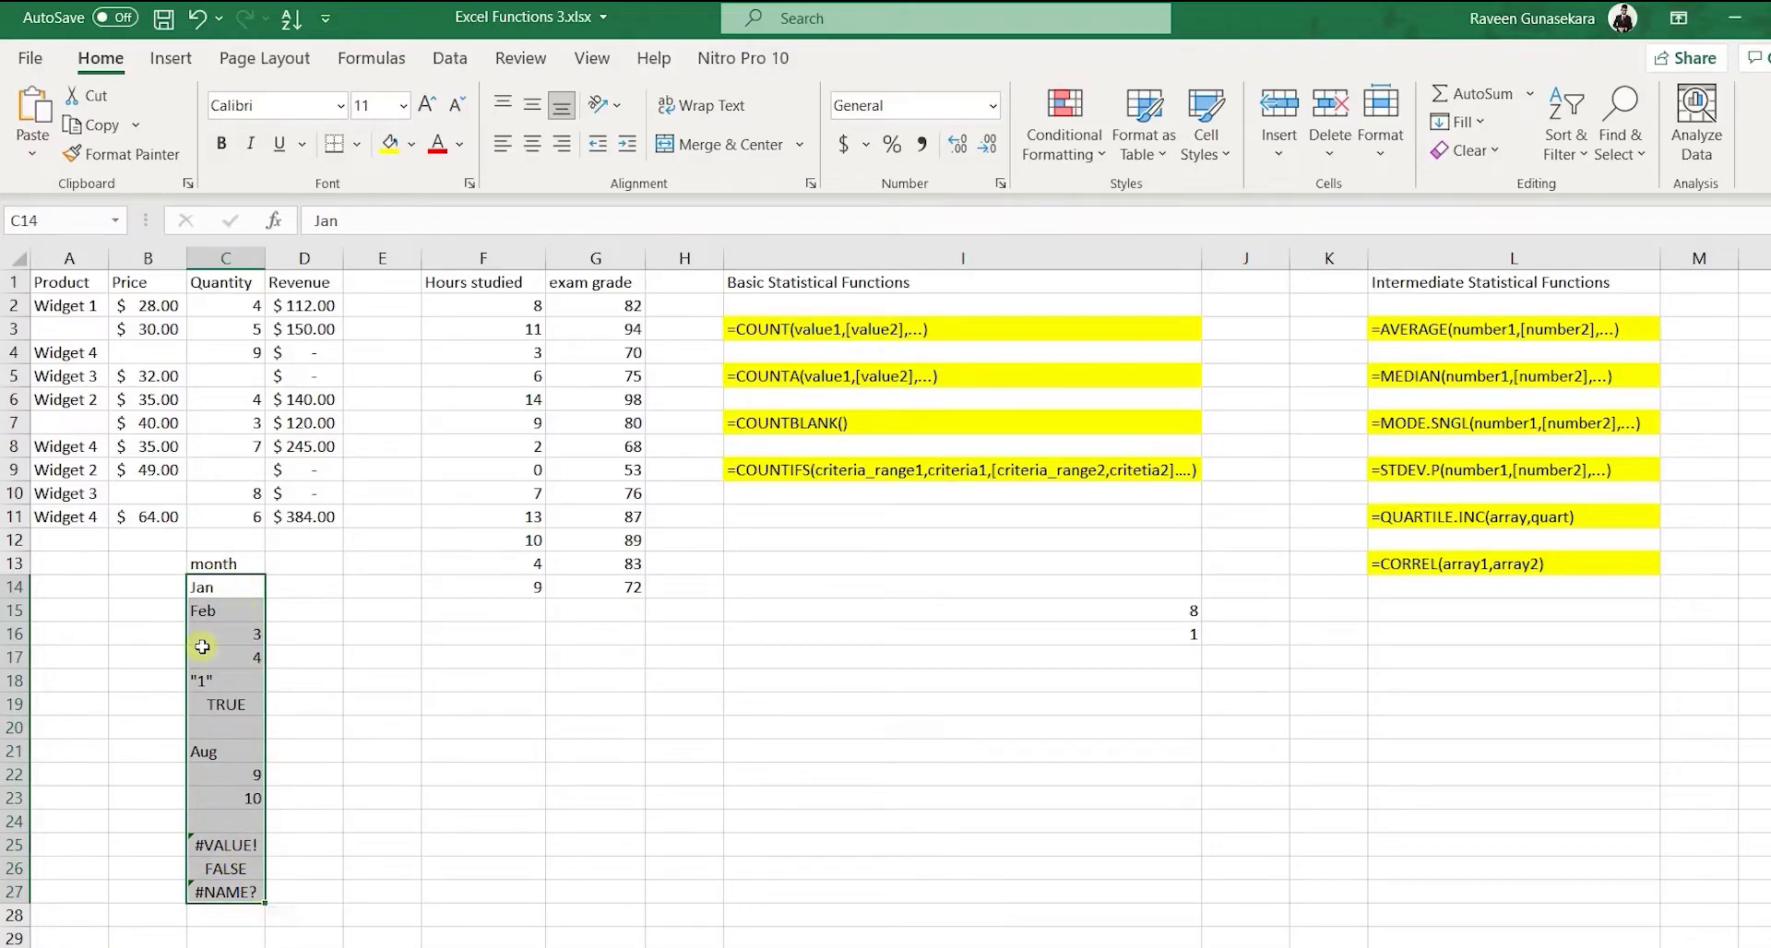
{"action": "left_click", "coordinate": [297, 593]}
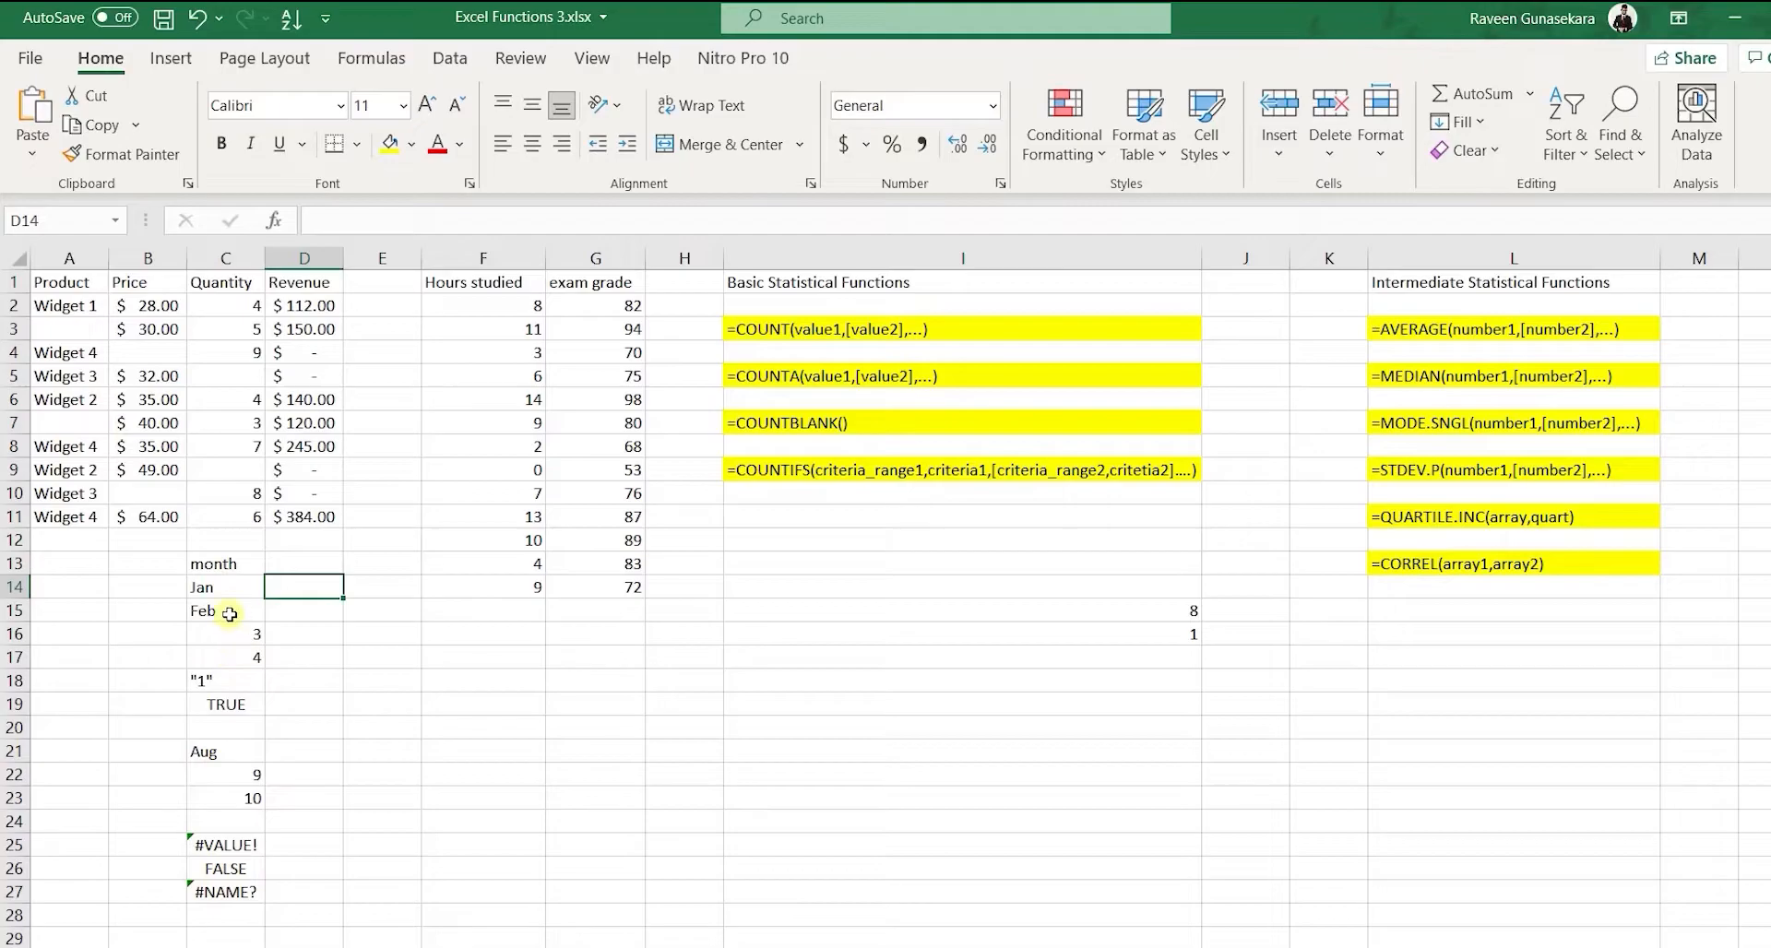
{"action": "left_click", "coordinate": [225, 585]}
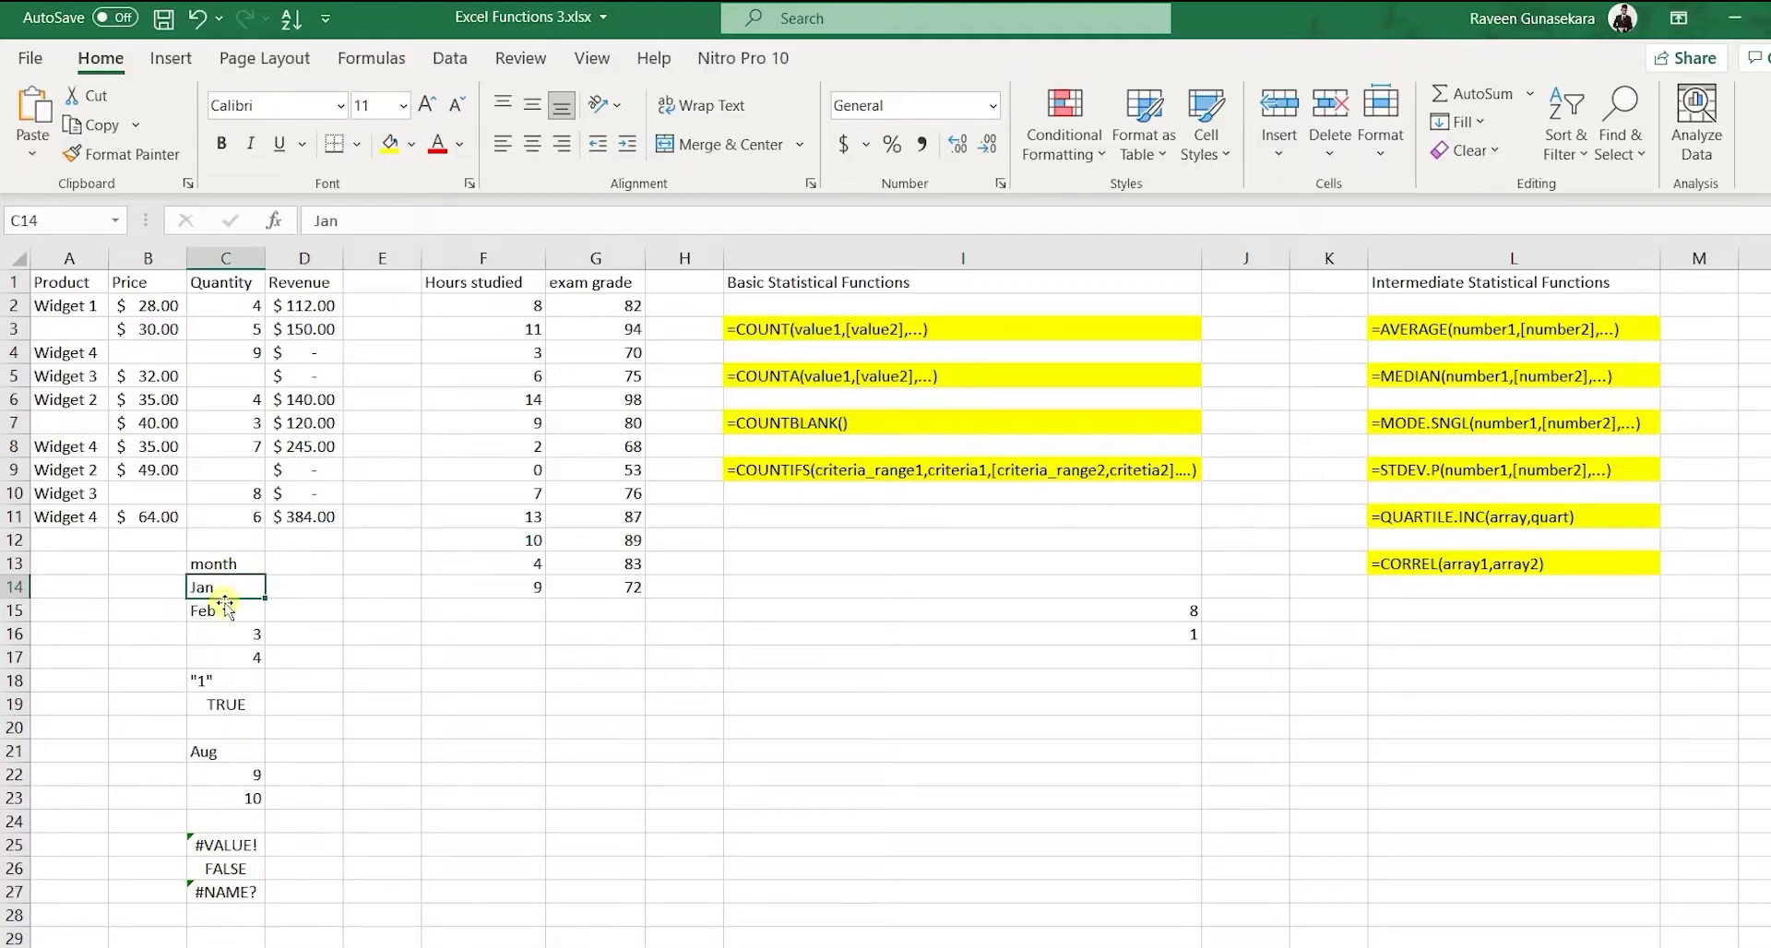
{"action": "left_click", "coordinate": [225, 606]}
{"action": "left_click", "coordinate": [226, 637]}
{"action": "left_click", "coordinate": [228, 659]}
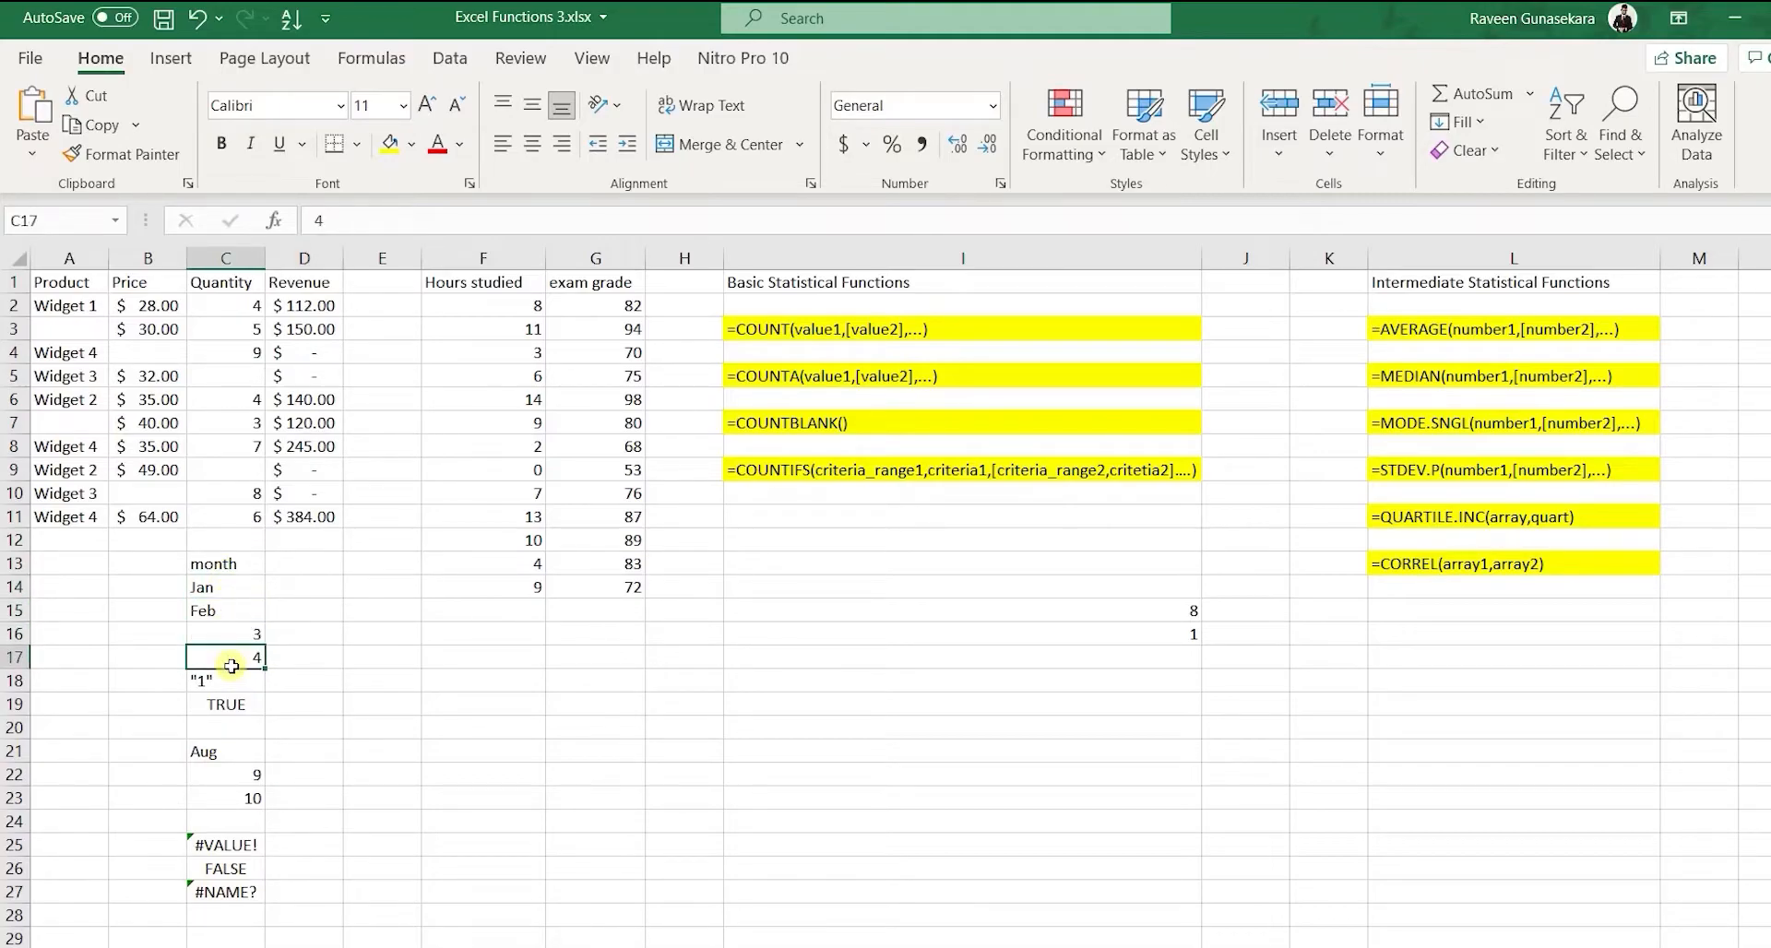
{"action": "left_click", "coordinate": [254, 709]}
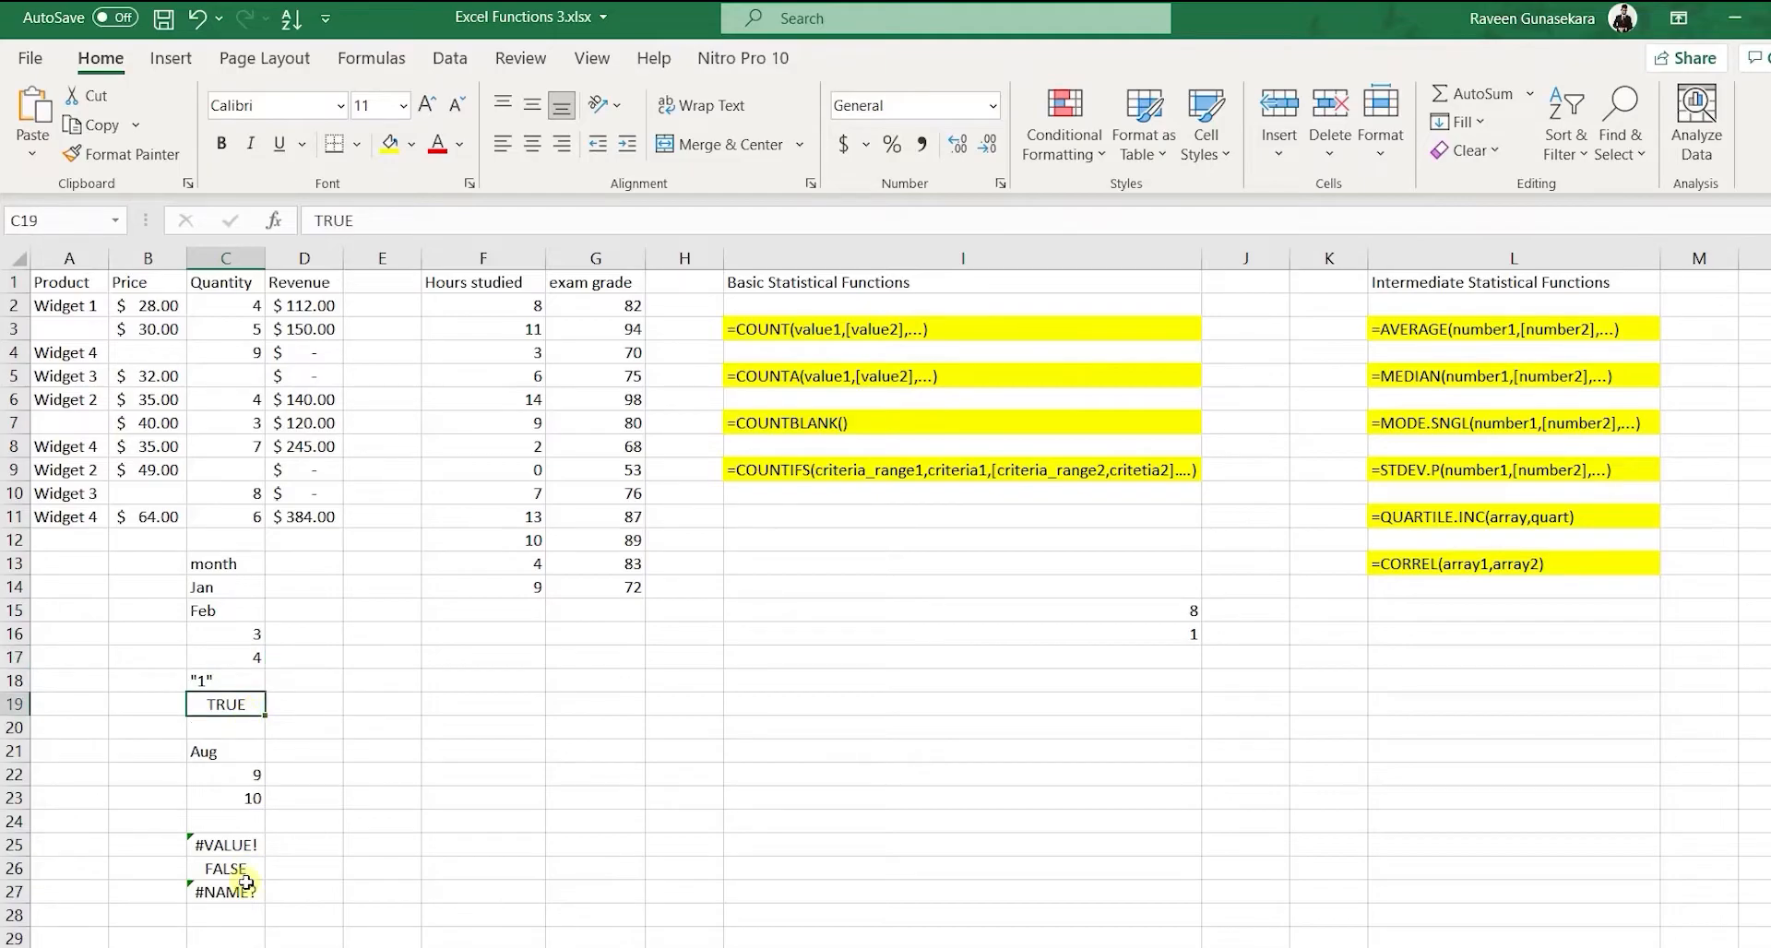
{"action": "left_click", "coordinate": [245, 848]}
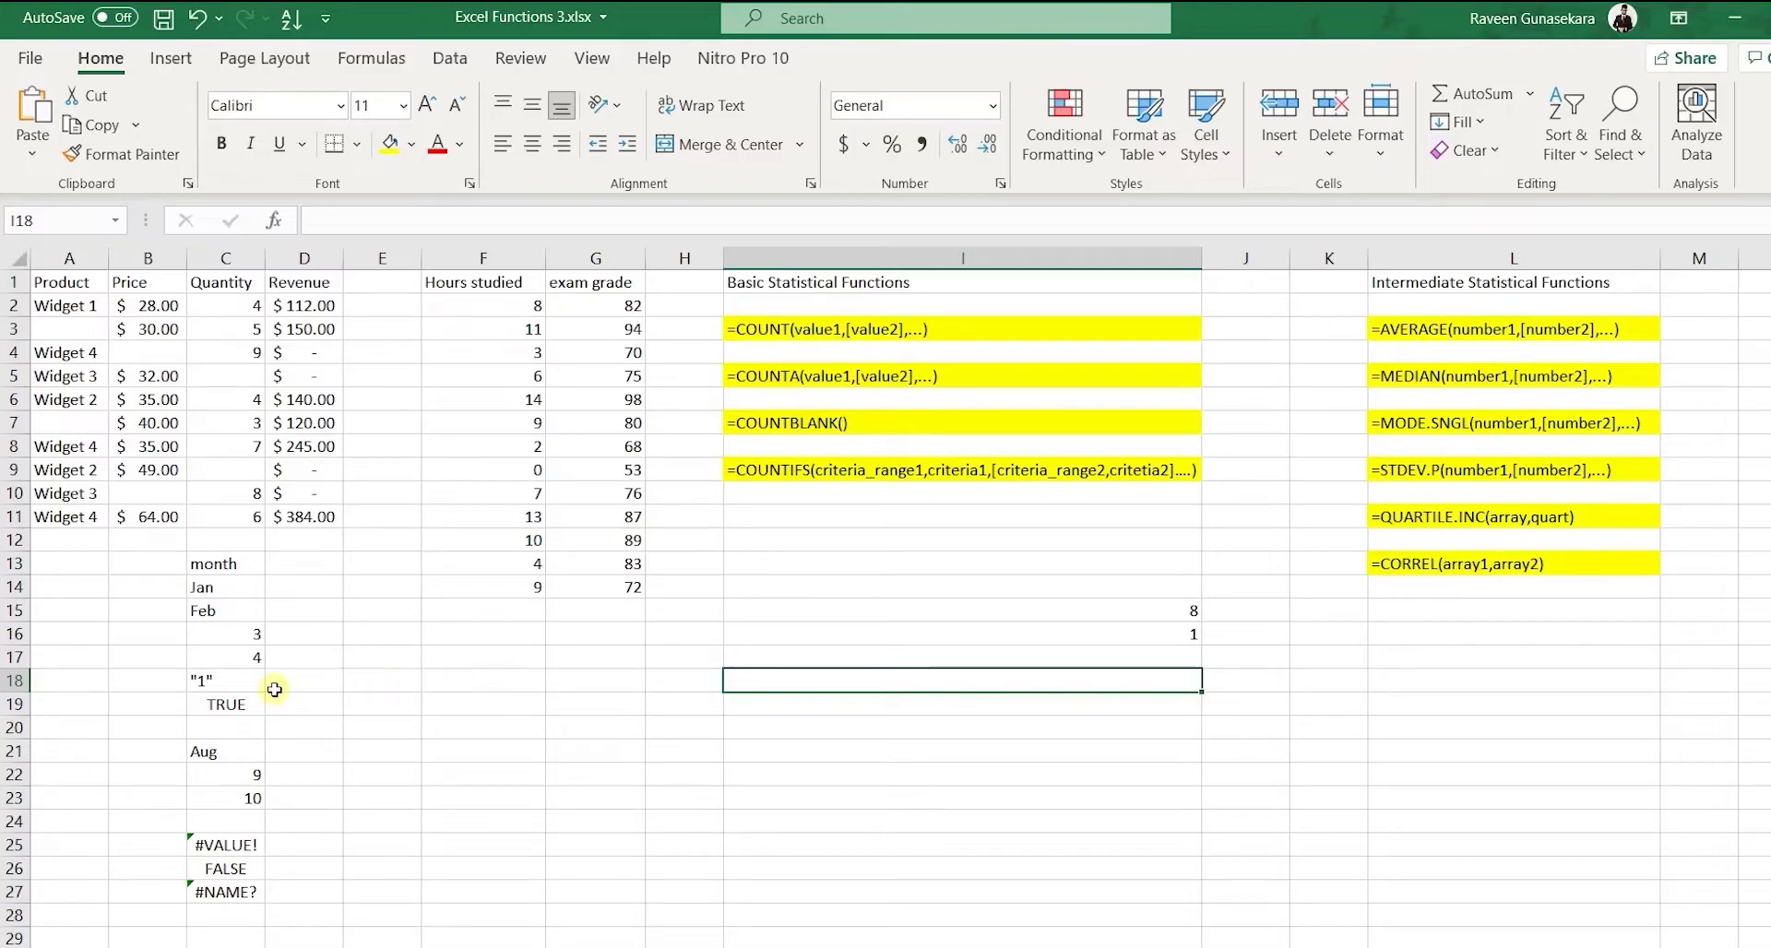
{"action": "left_click", "coordinate": [227, 679]}
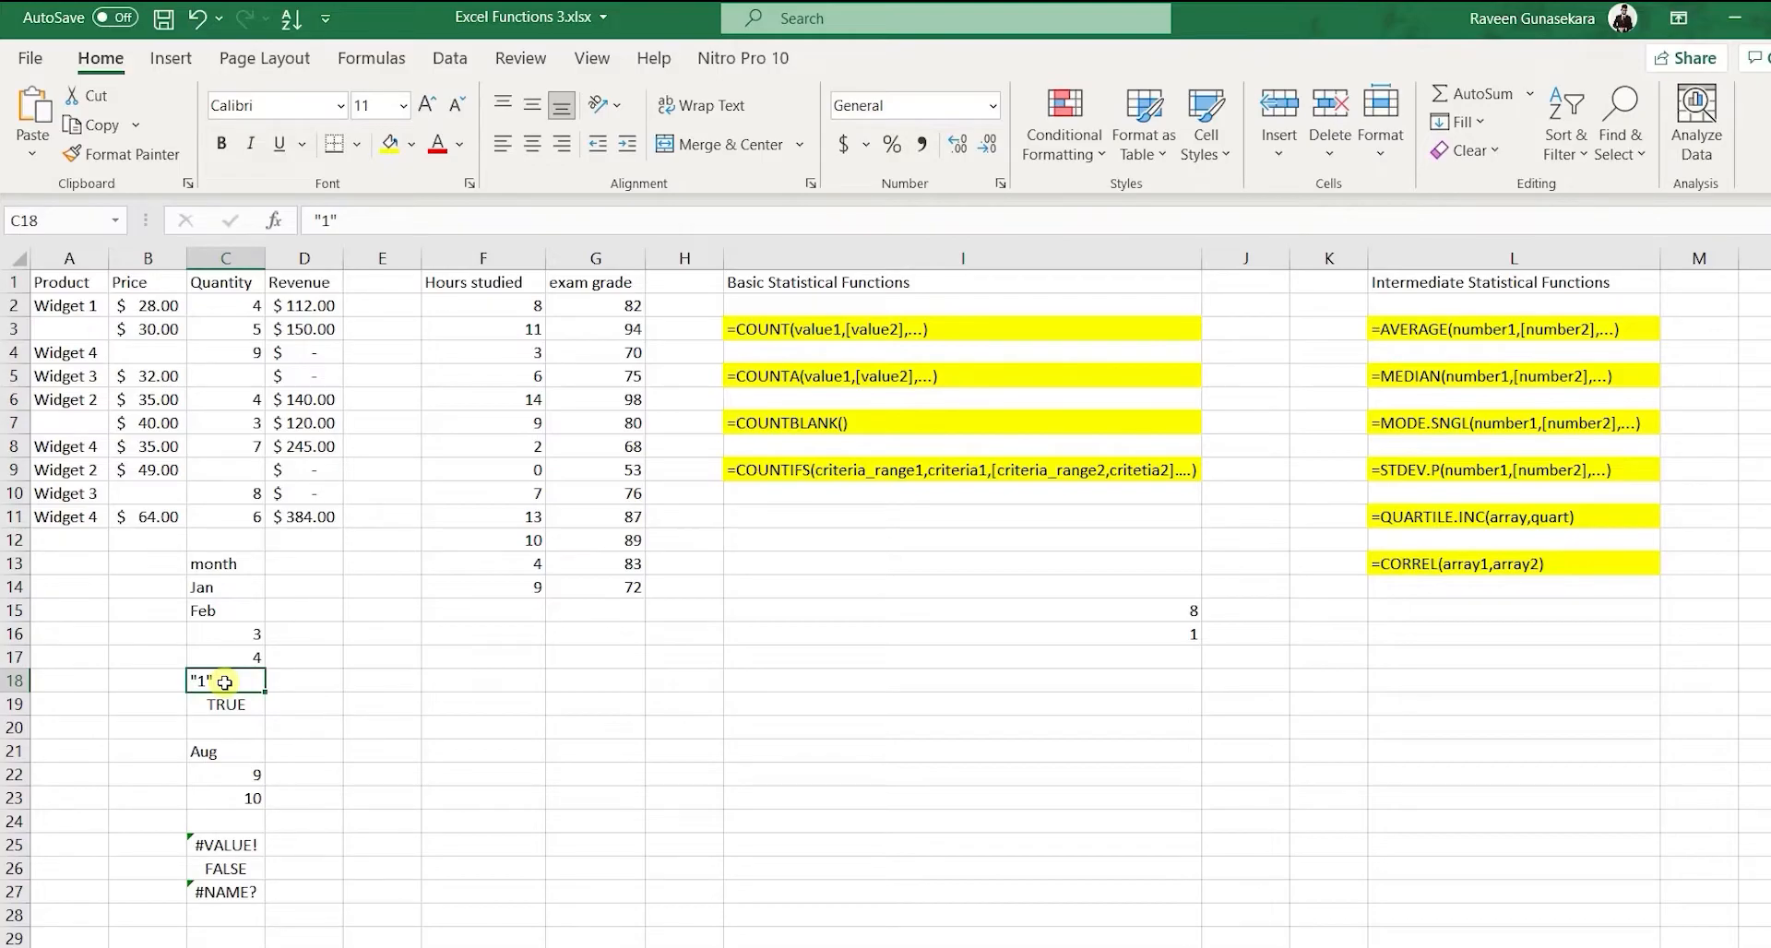
{"action": "left_click", "coordinate": [230, 844]}
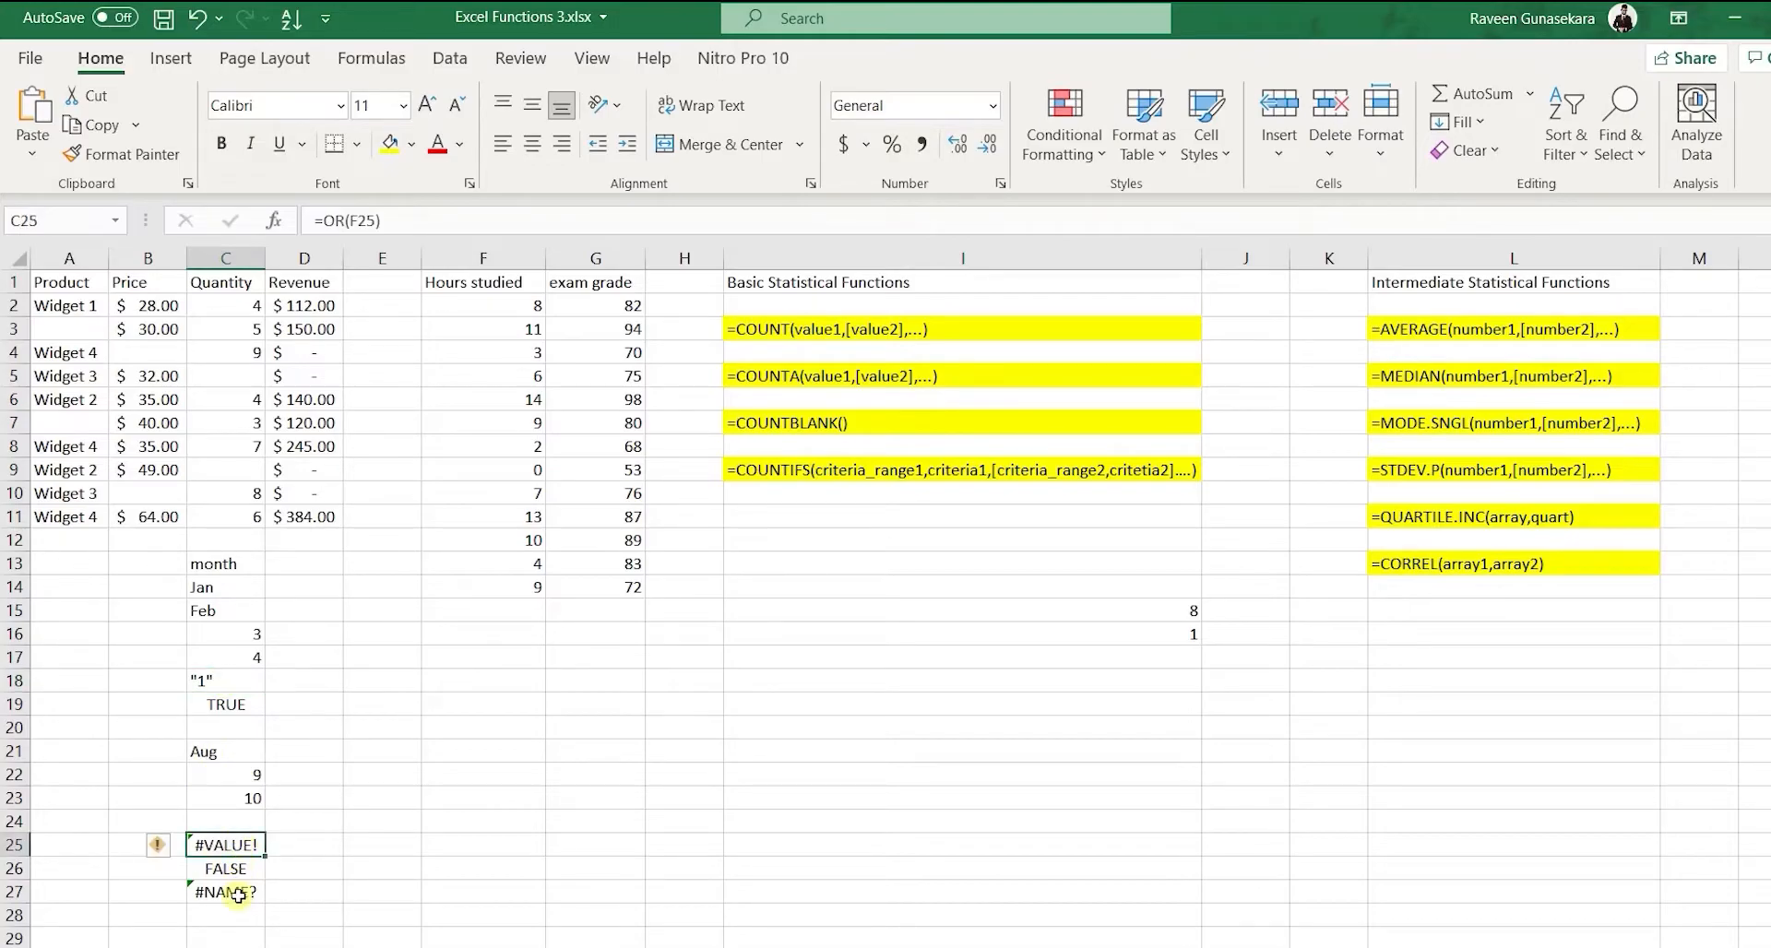
{"action": "left_click", "coordinate": [238, 887]}
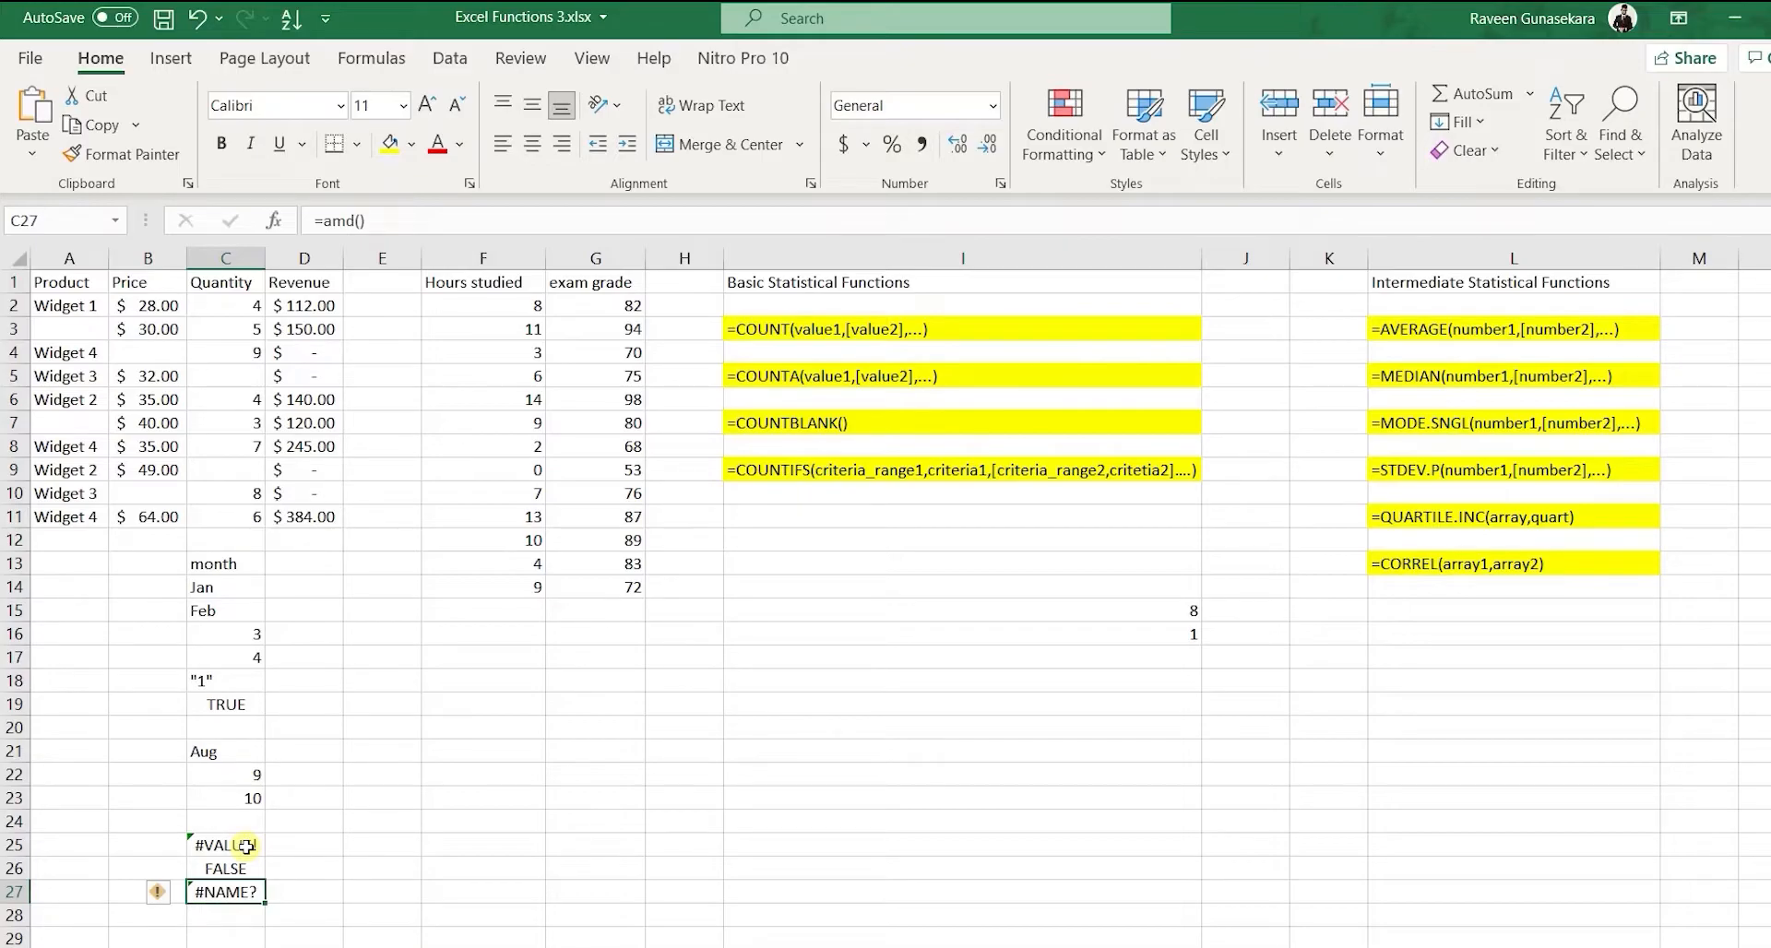
Review the blank, logical and error cells within the range C14:C27.
{"action": "left_click_drag", "start_coordinate": [235, 588], "coordinate": [238, 893]}
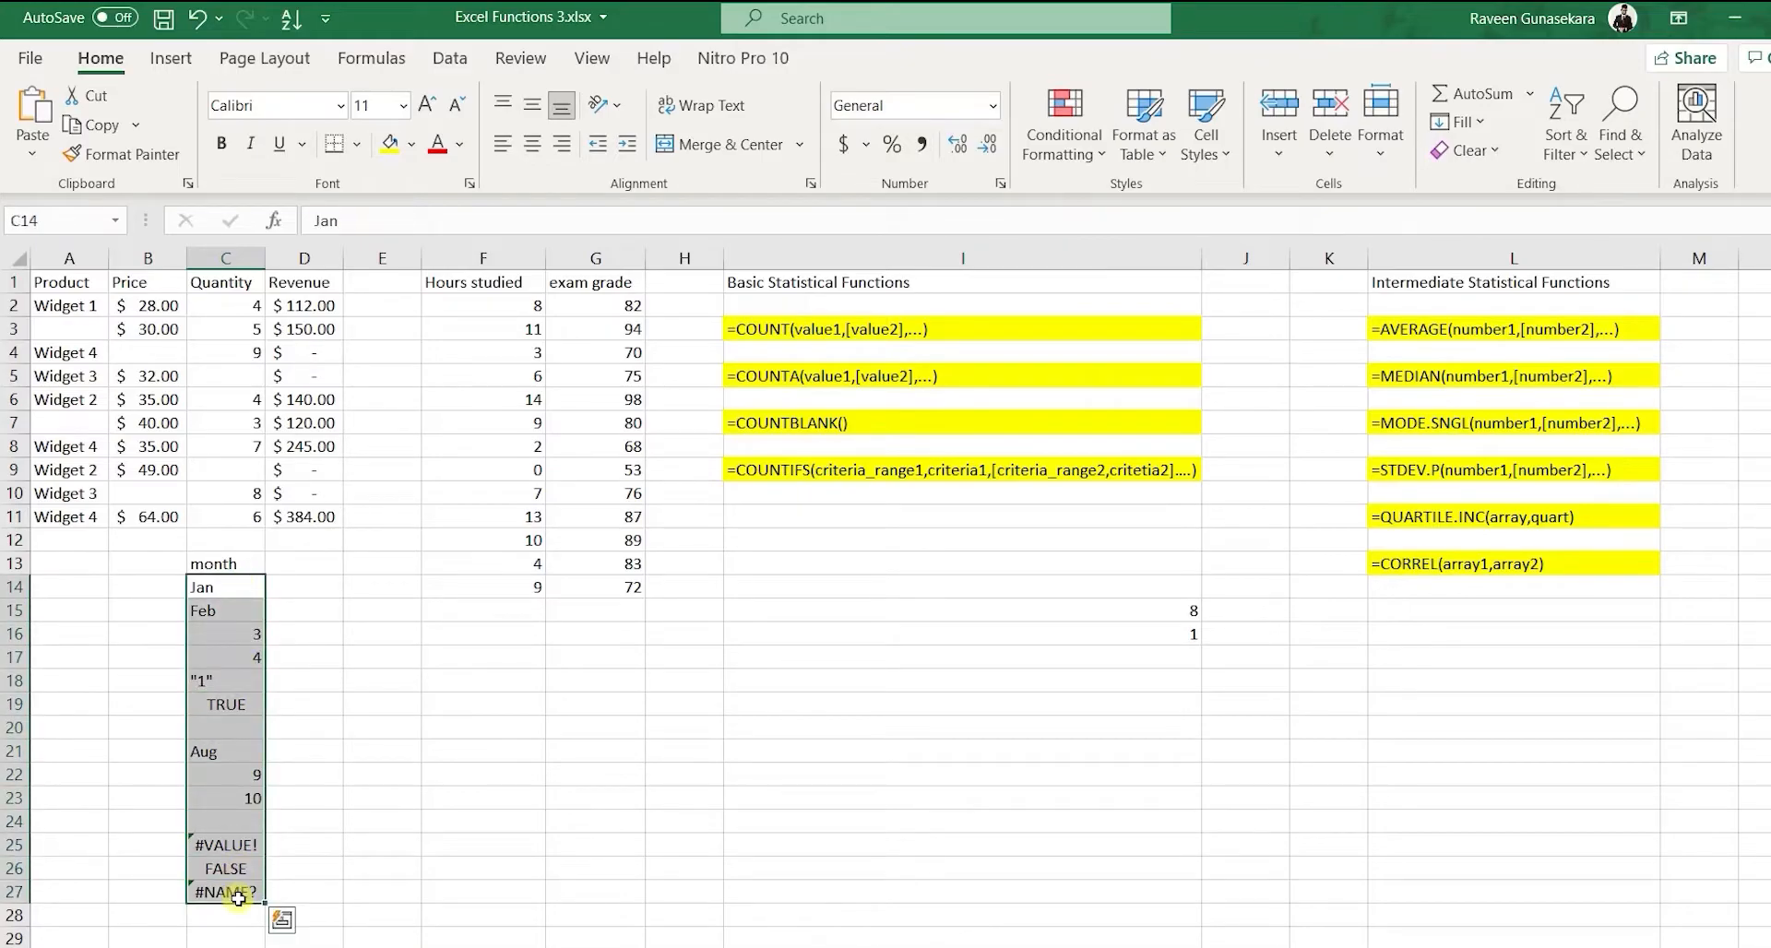
{"action": "left_click", "coordinate": [249, 725]}
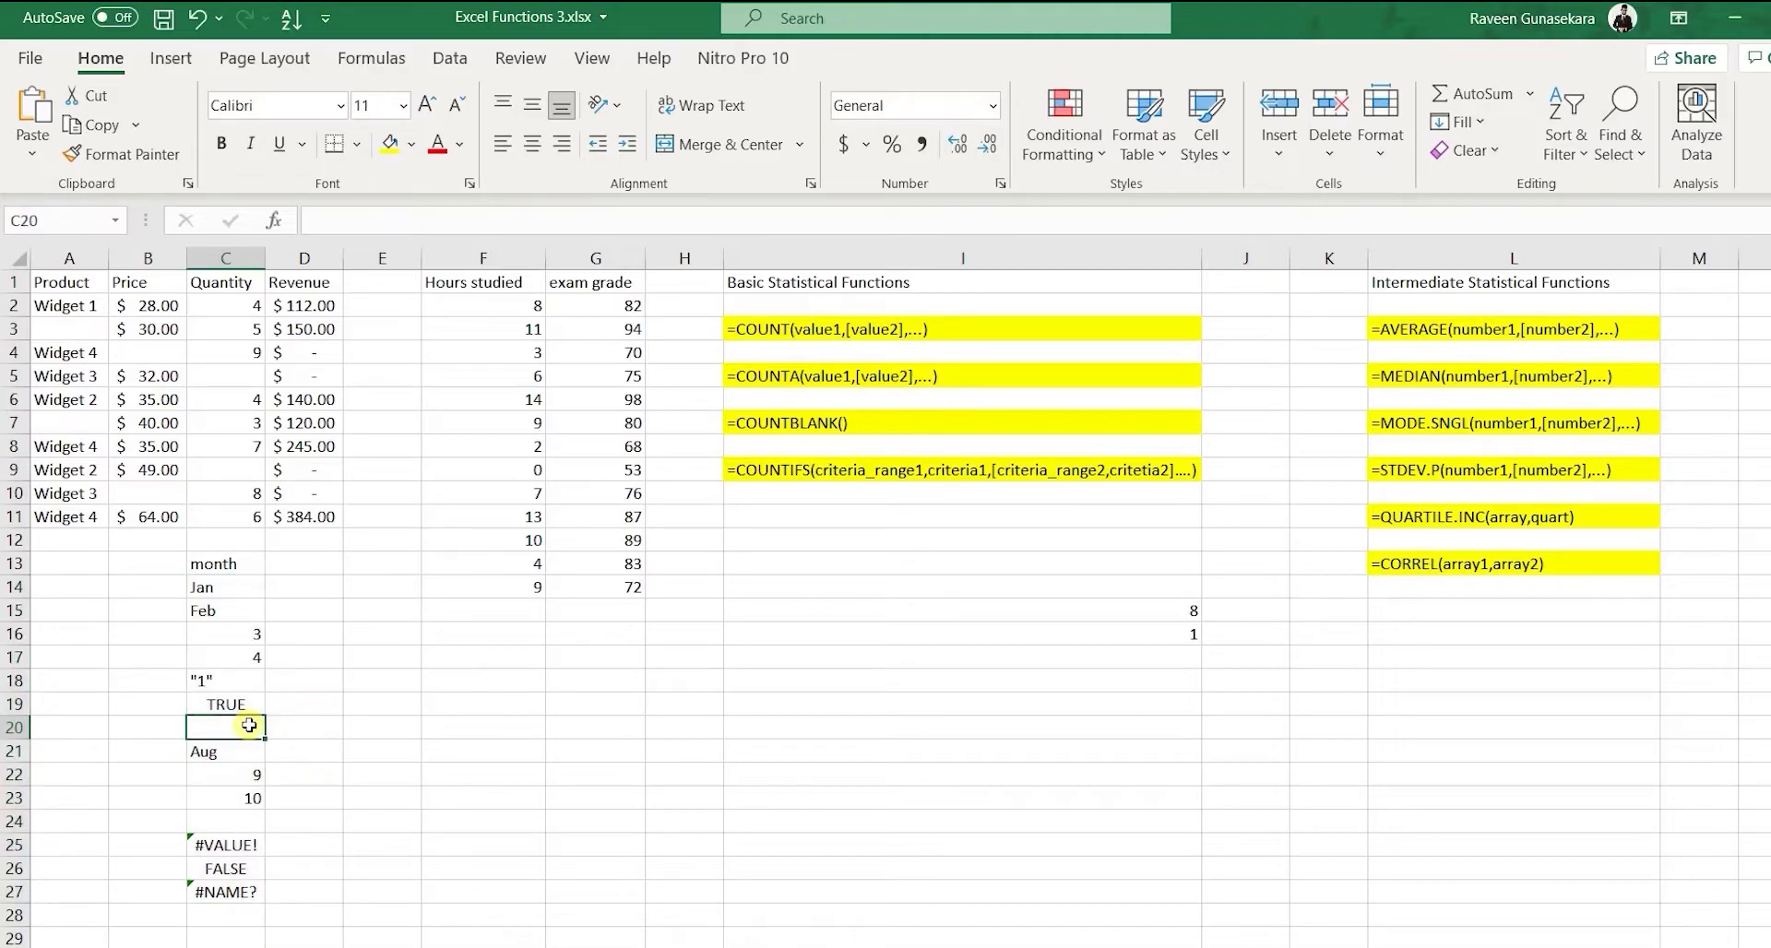
{"action": "left_click", "coordinate": [243, 845]}
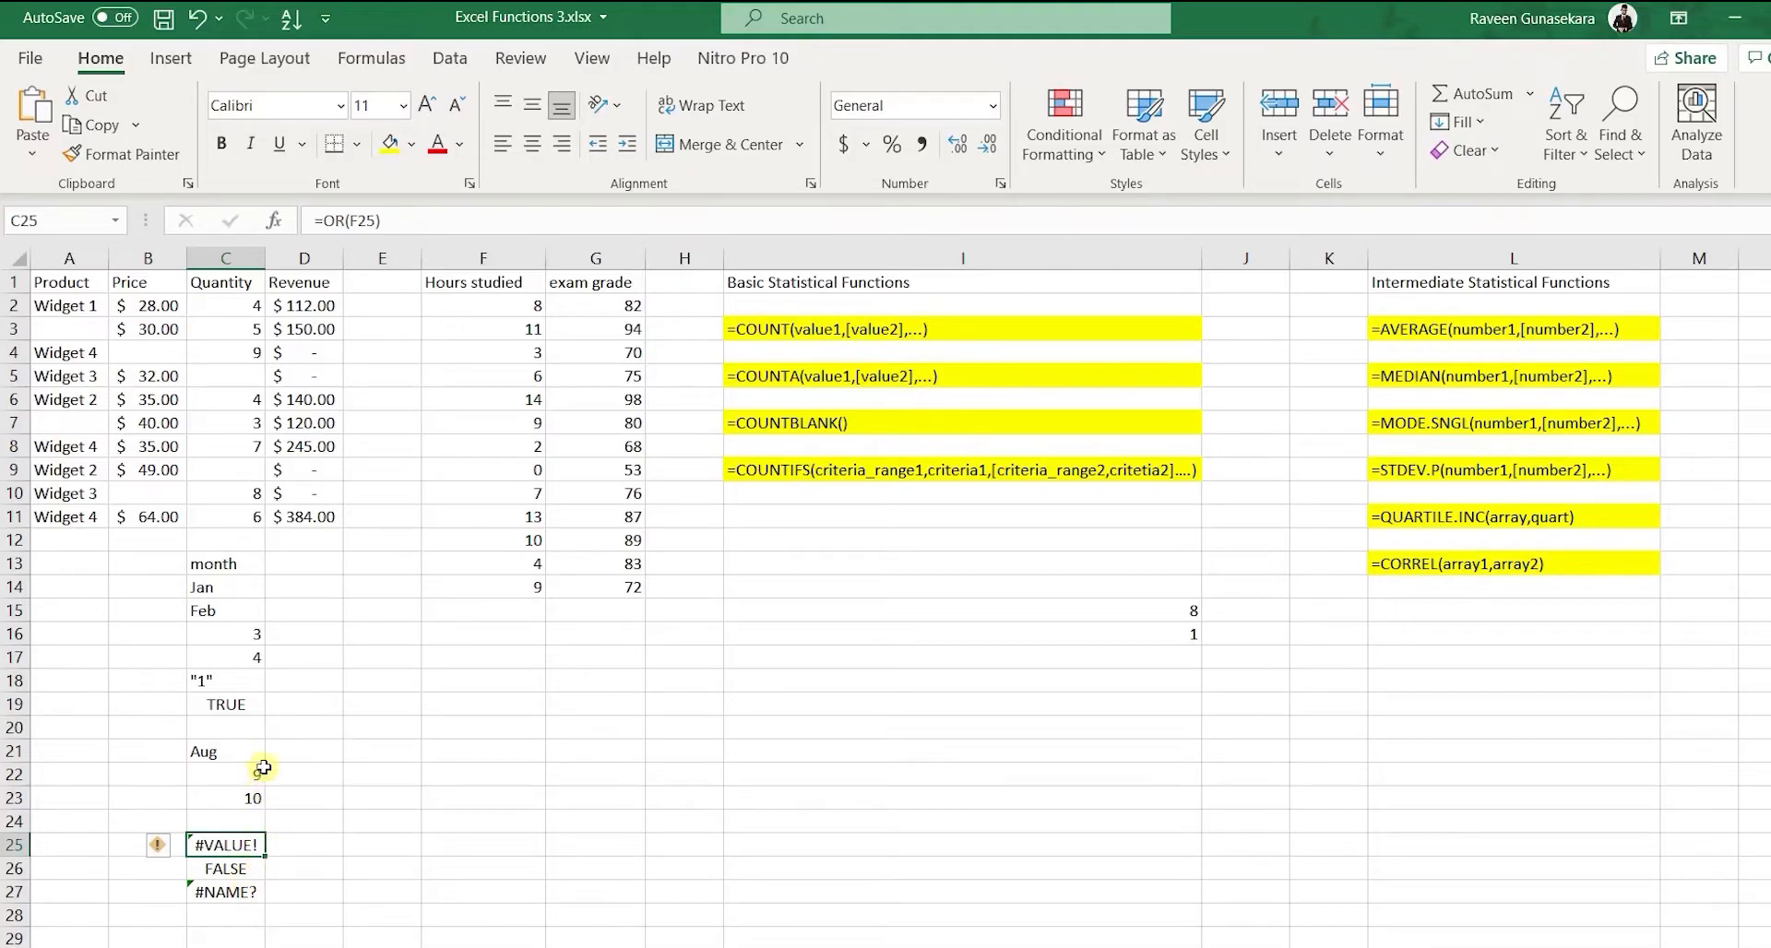
{"action": "left_click", "coordinate": [239, 867]}
{"action": "left_click", "coordinate": [247, 708]}
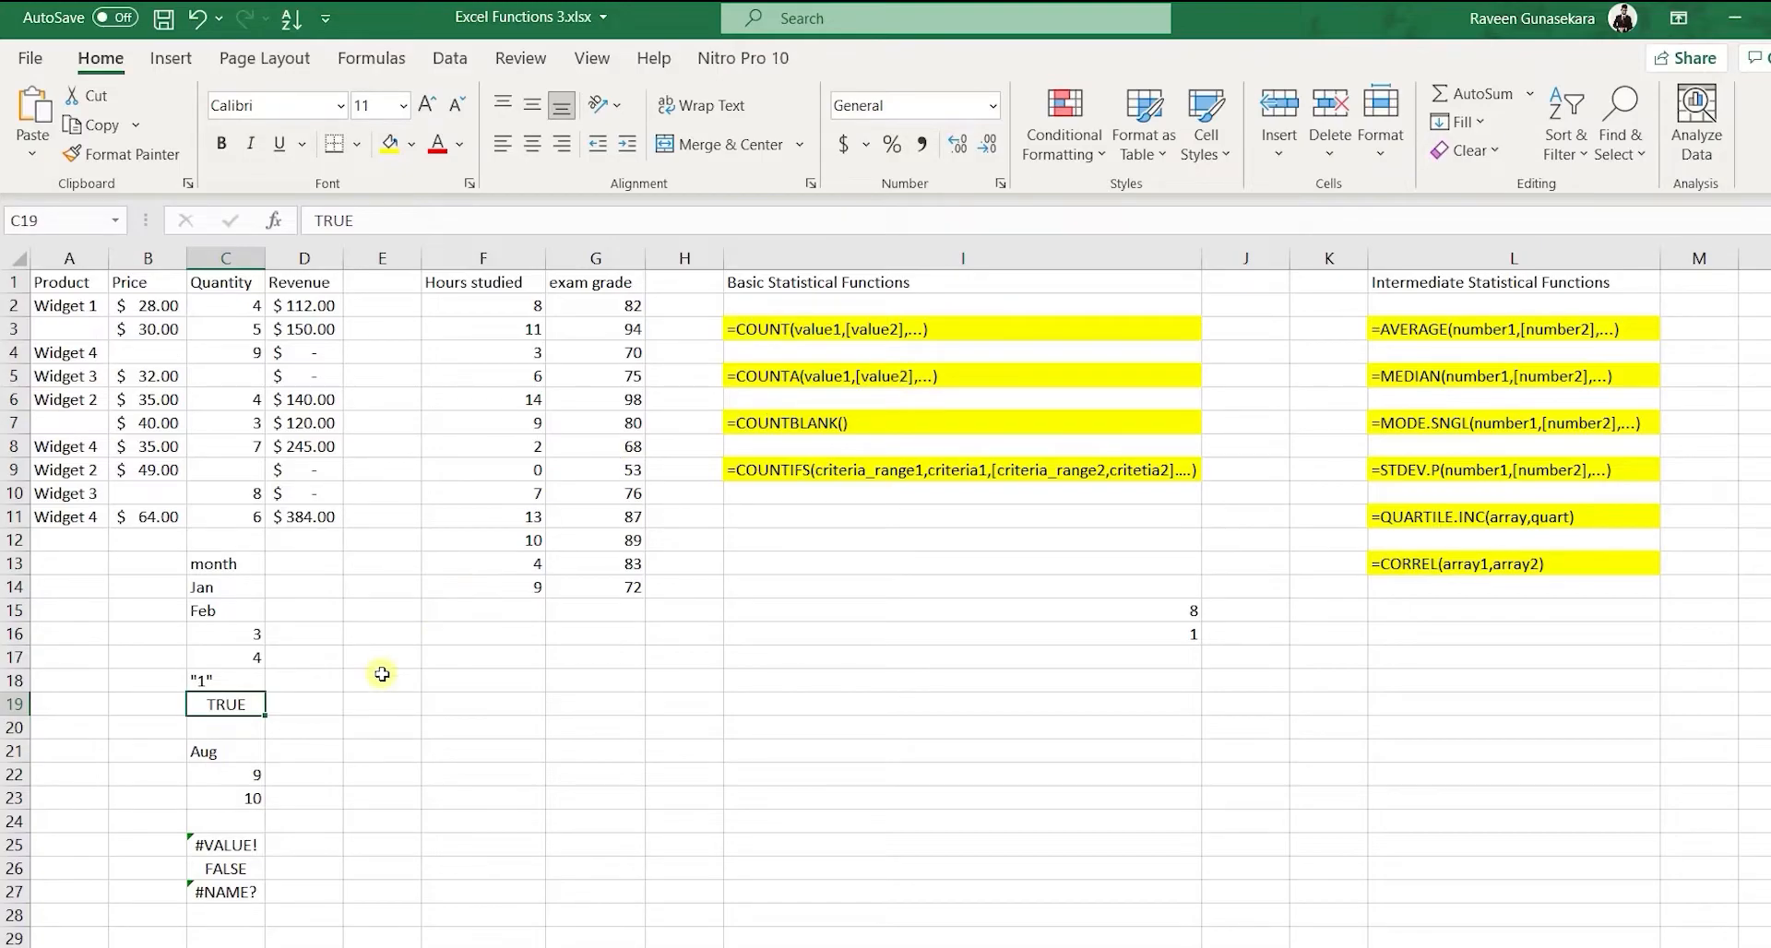
{"action": "left_click_drag", "start_coordinate": [249, 587], "coordinate": [231, 891]}
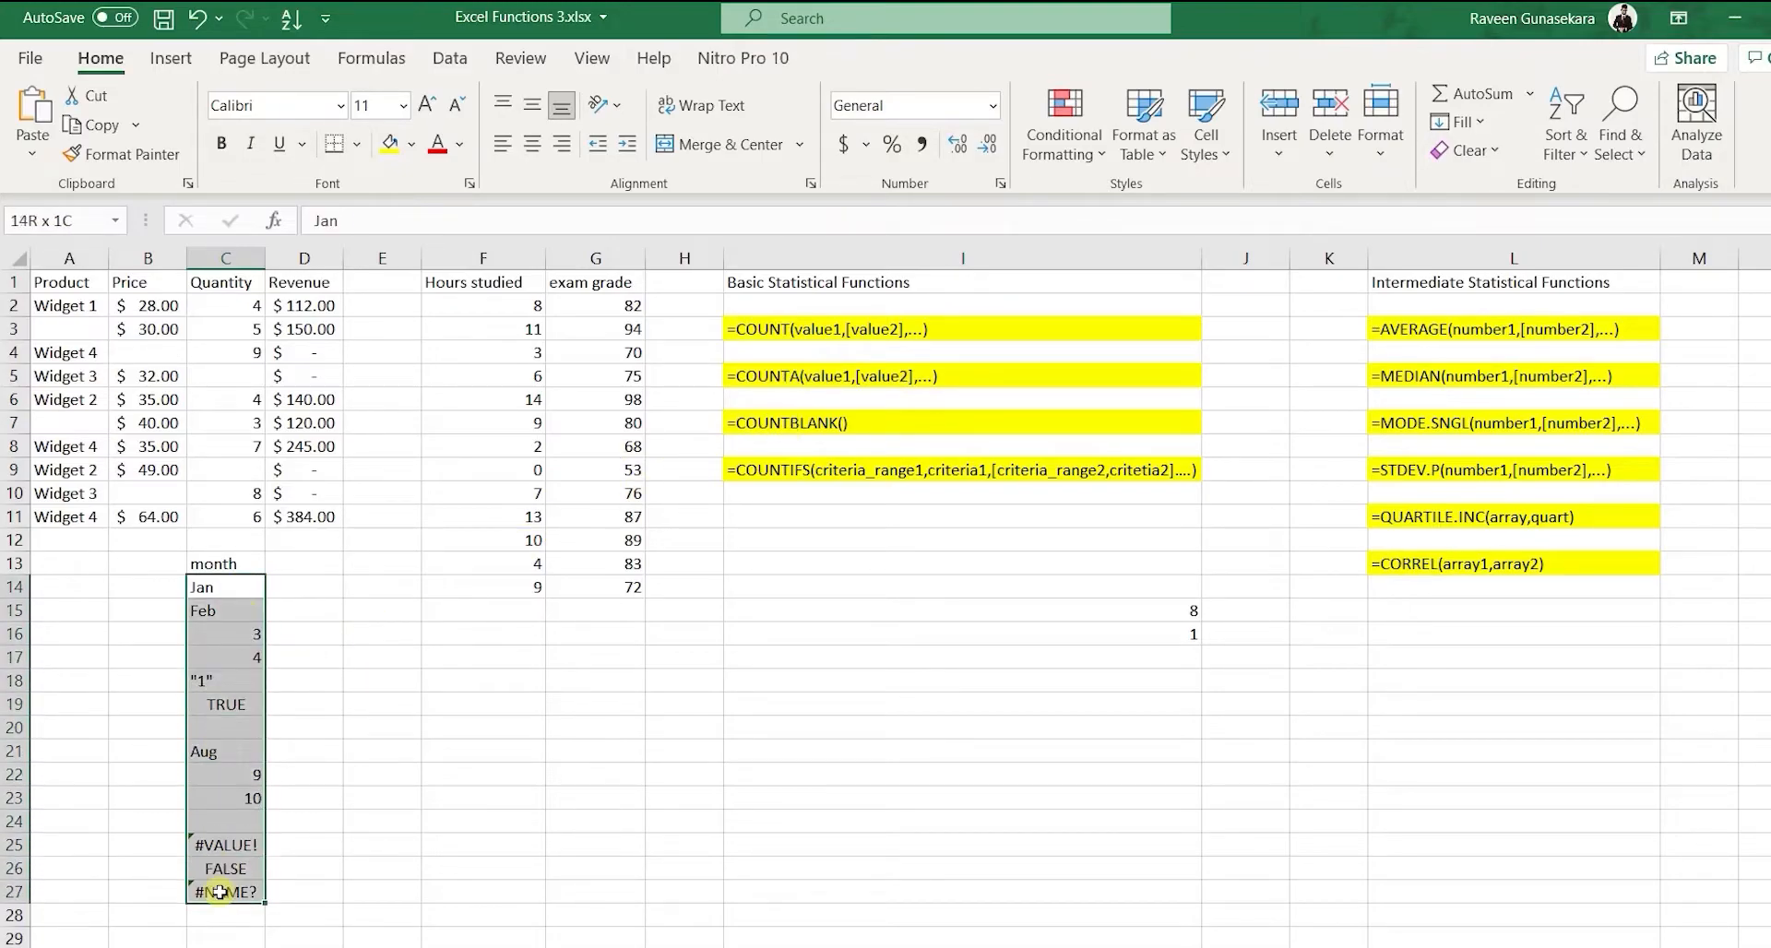
{"action": "left_click", "coordinate": [240, 821]}
{"action": "left_click", "coordinate": [247, 728]}
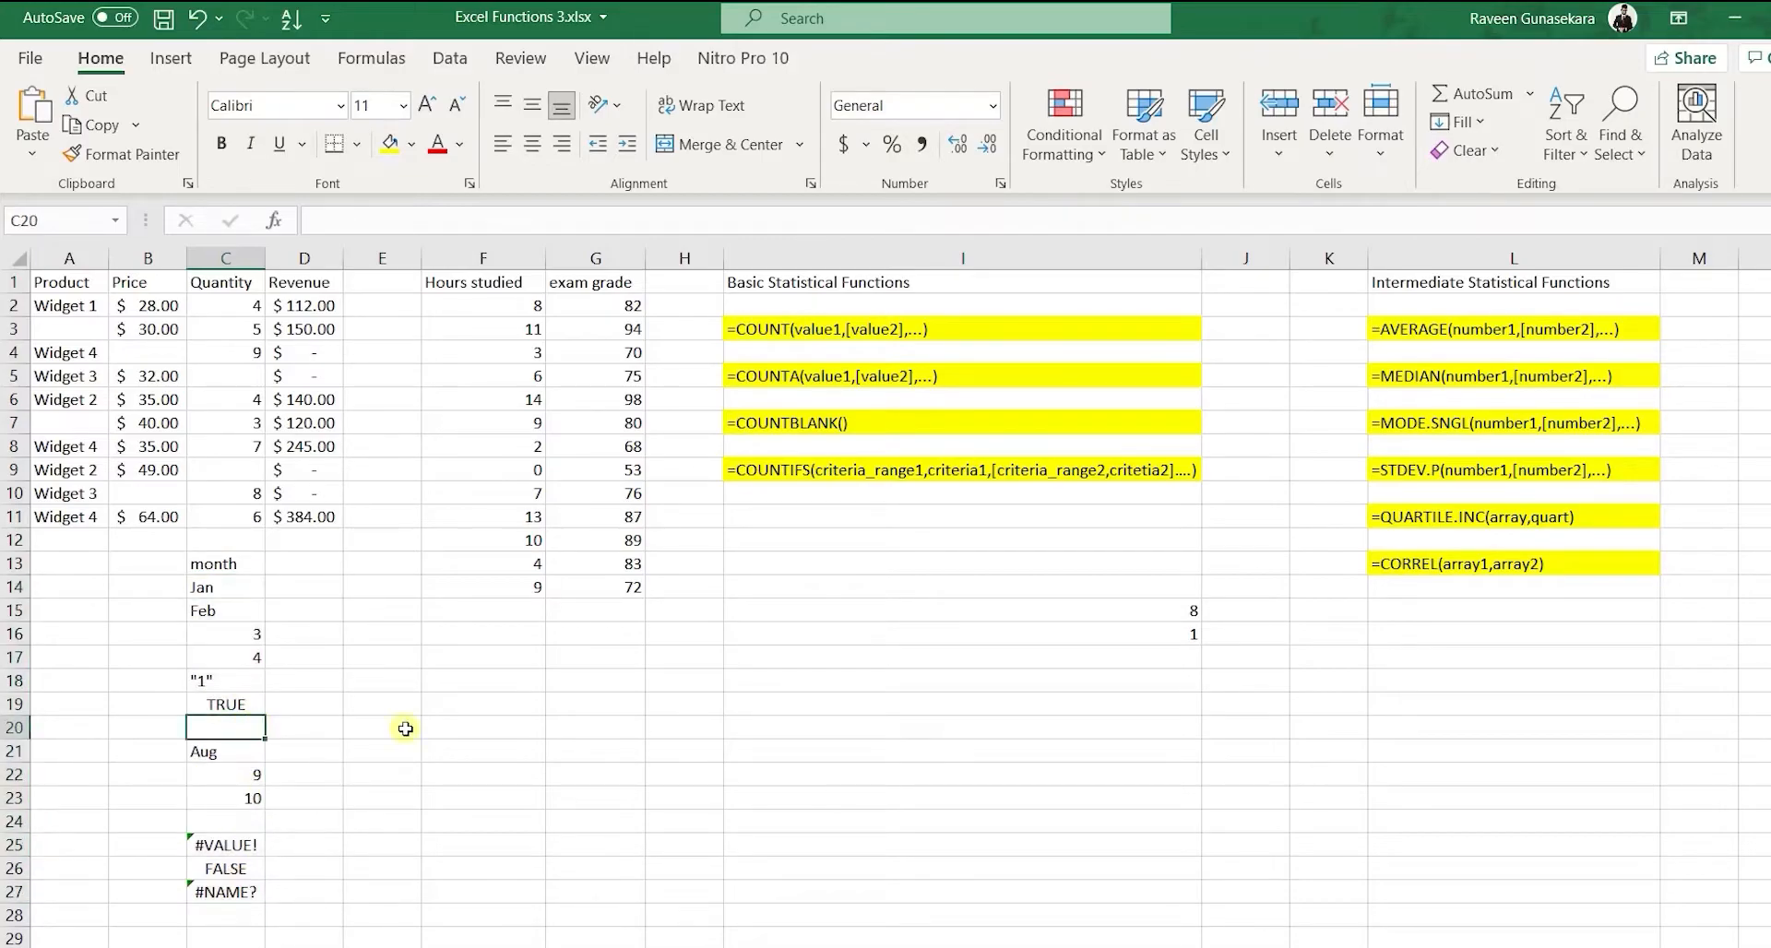
Enter =COUNT(C14:C27) in cell I18 to count the numbers in the mixed month list.
{"action": "left_click", "coordinate": [946, 682]}
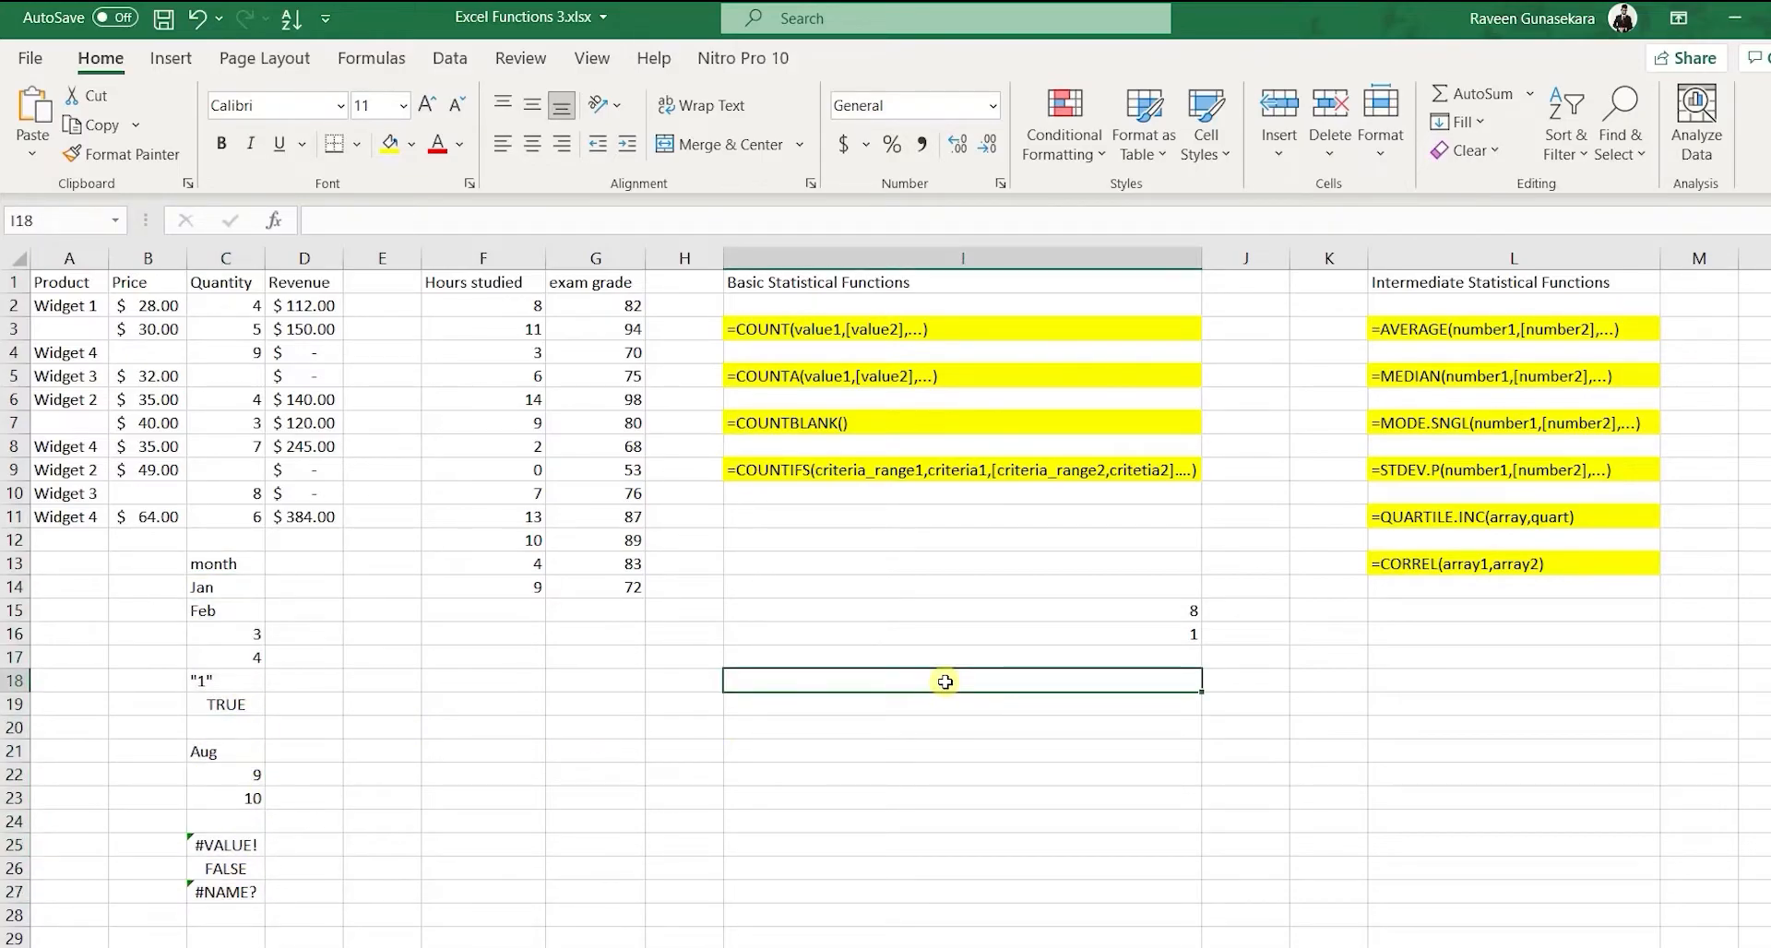
{"action": "type", "text": "=COUNT"}
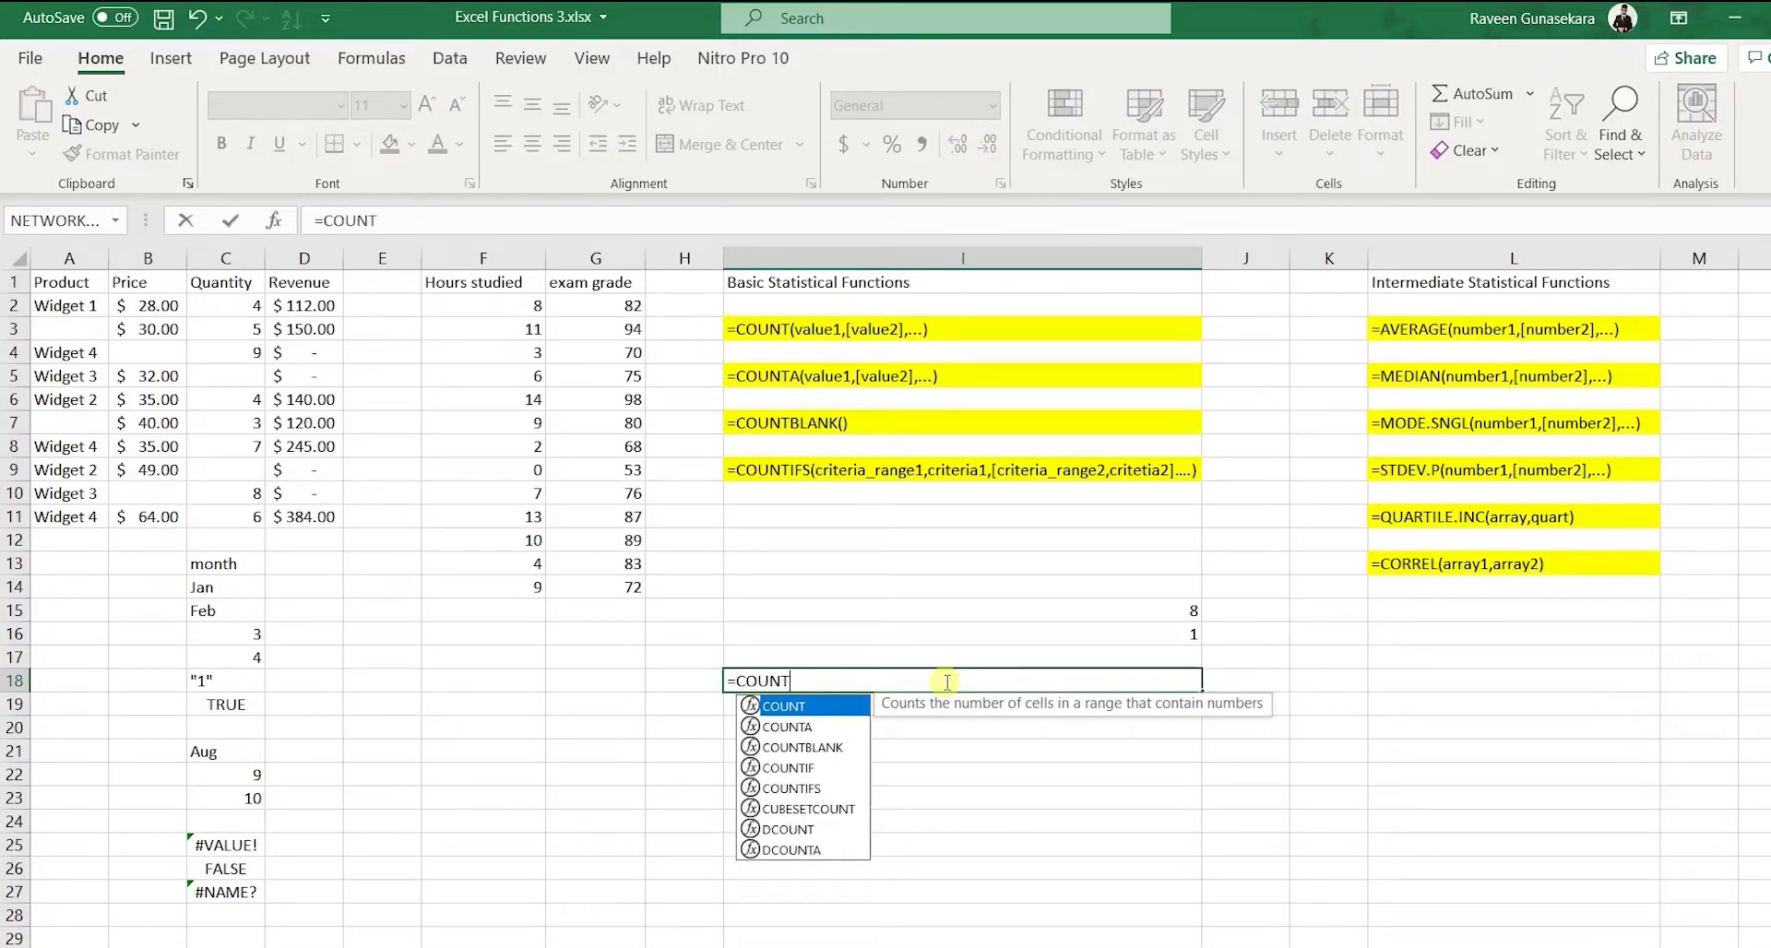
{"action": "type", "text": "("}
{"action": "left_click_drag", "start_coordinate": [231, 587], "coordinate": [211, 881]}
{"action": "type", "text": ")"}
{"action": "key", "text": "Return"}
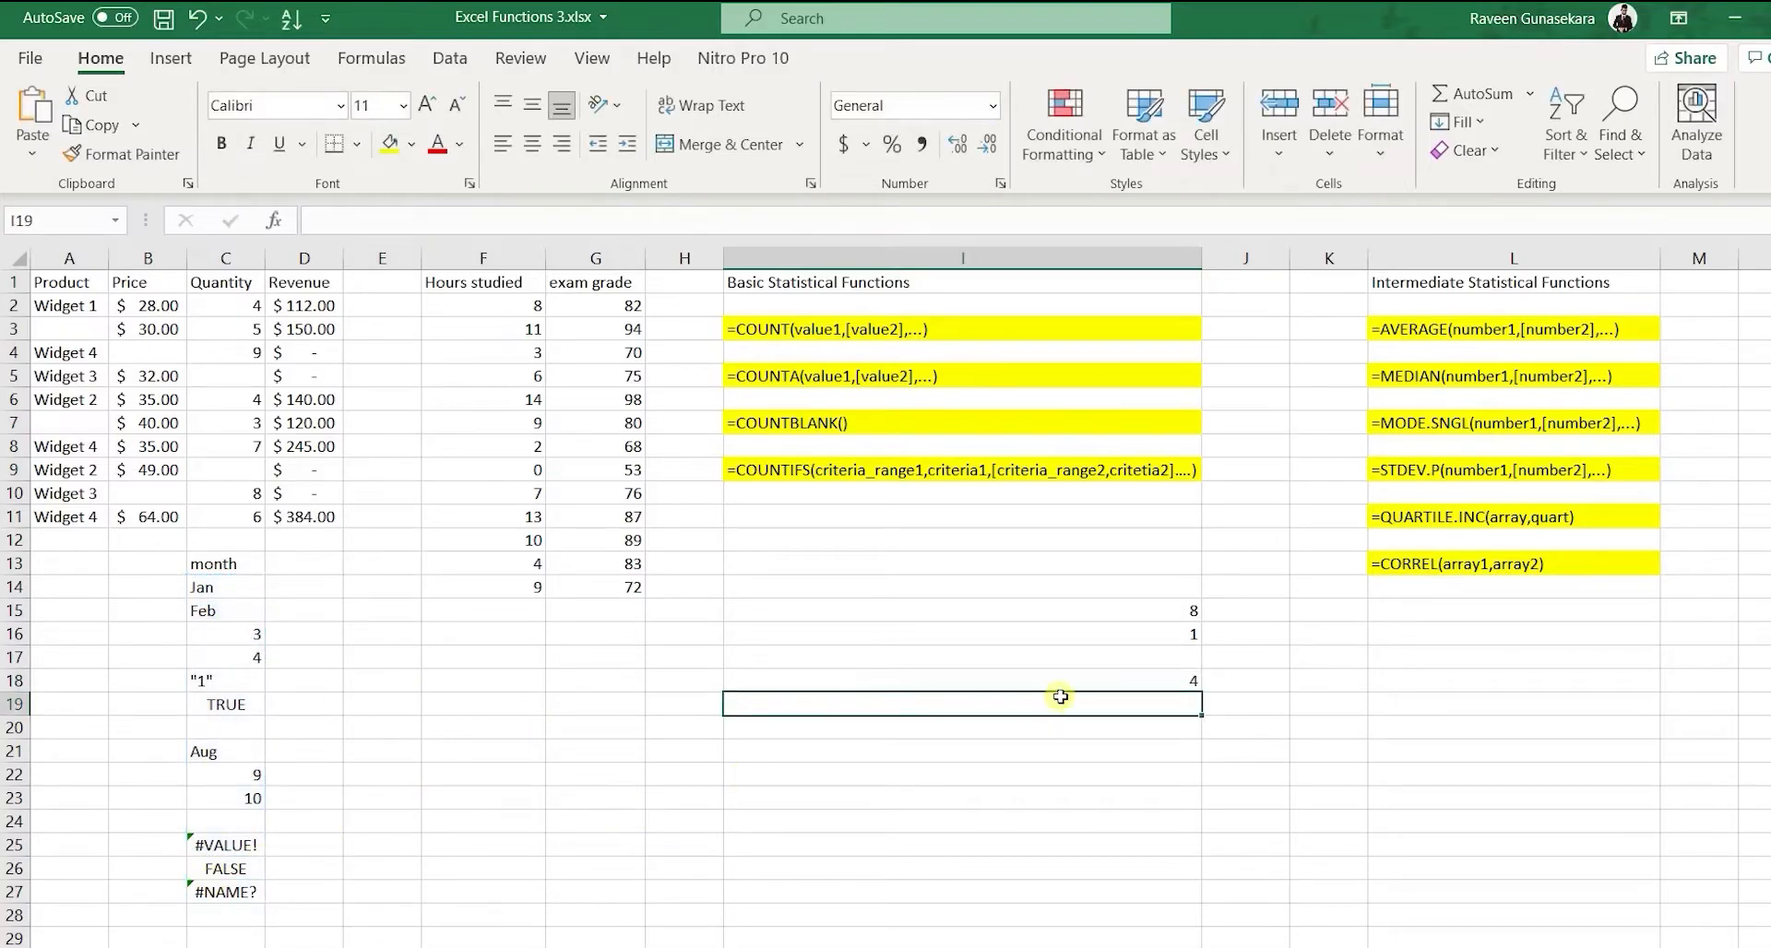
{"action": "left_click", "coordinate": [1091, 678]}
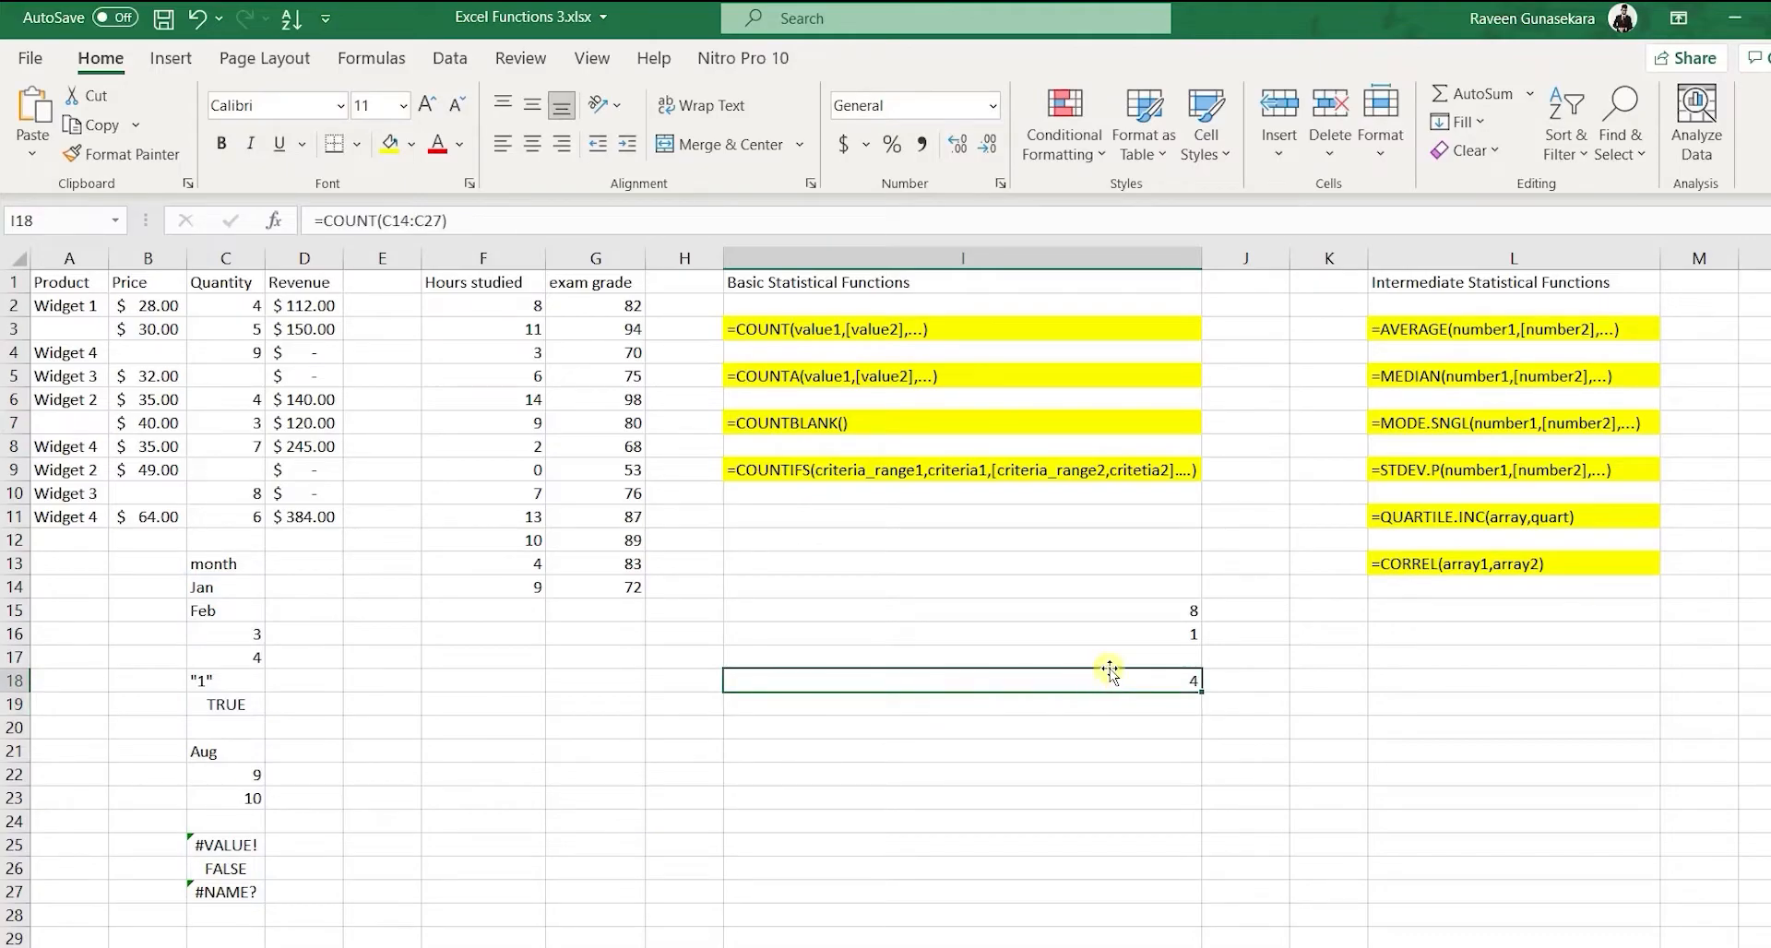
Review the numeric cells C16, C17, C22 and C23 that COUNT includes from the month list.
{"action": "left_click", "coordinate": [250, 634]}
{"action": "left_click", "coordinate": [245, 662]}
{"action": "left_click", "coordinate": [244, 775]}
{"action": "left_click", "coordinate": [243, 799]}
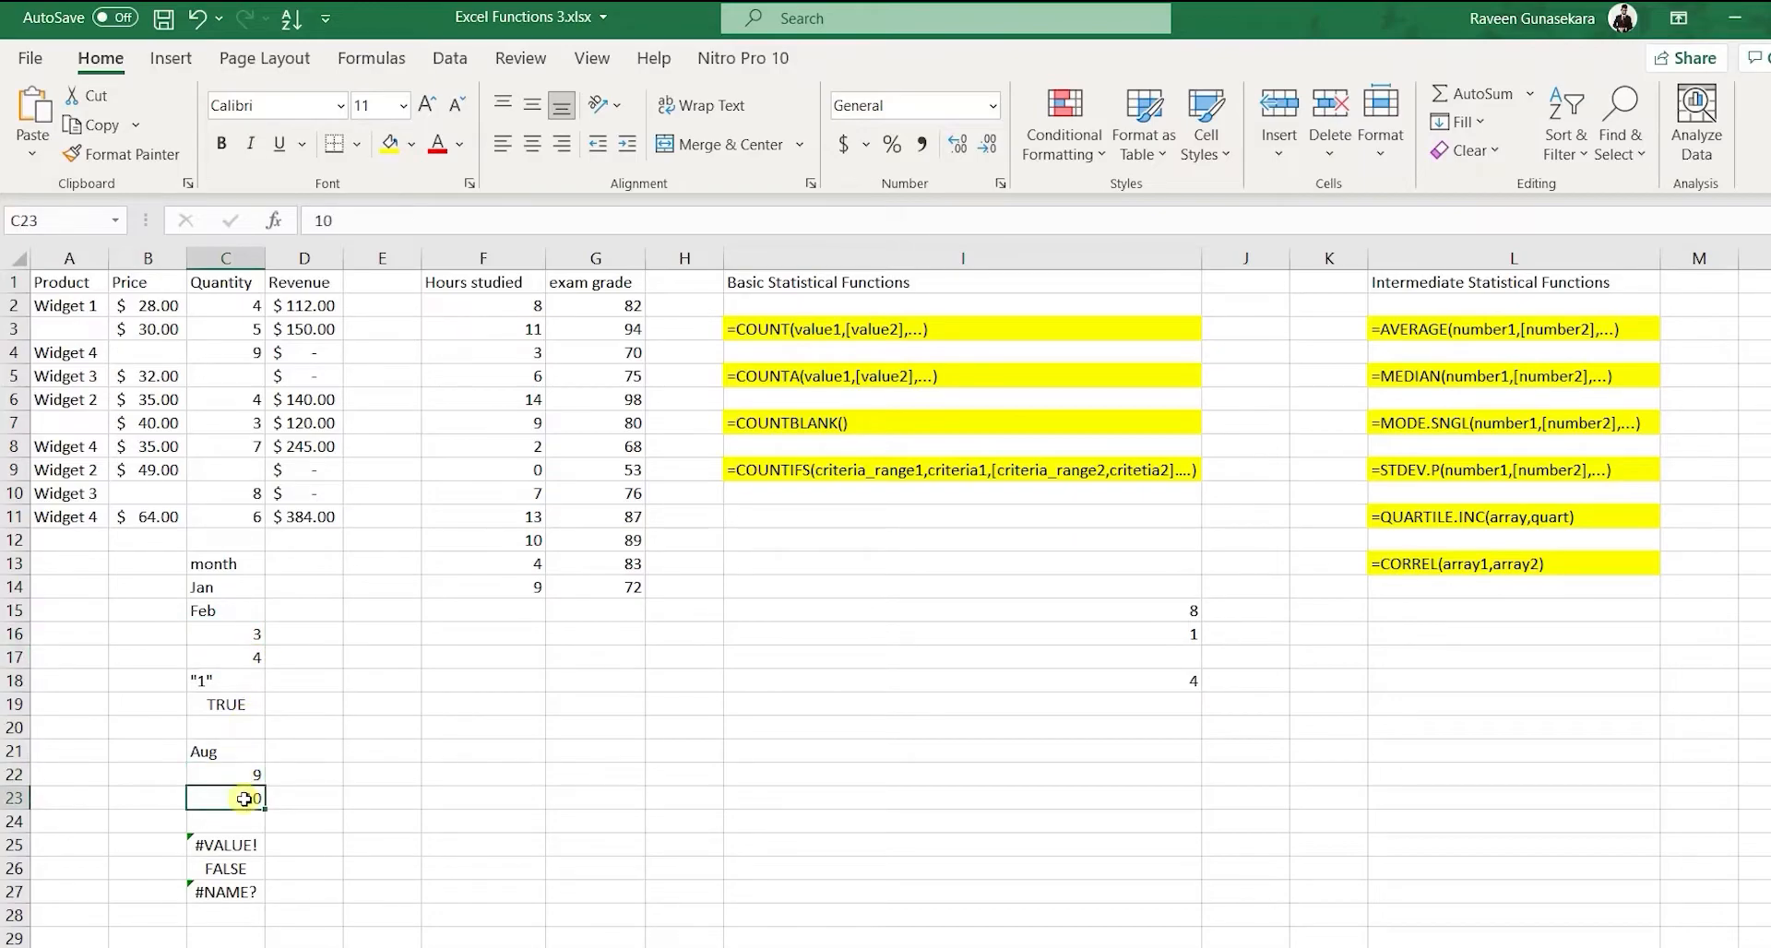
Enter a COUNTA formula in cell I19 over C14:C27 to count the non-empty cells in the month list.
{"action": "left_click", "coordinate": [1016, 706]}
{"action": "type", "text": "="}
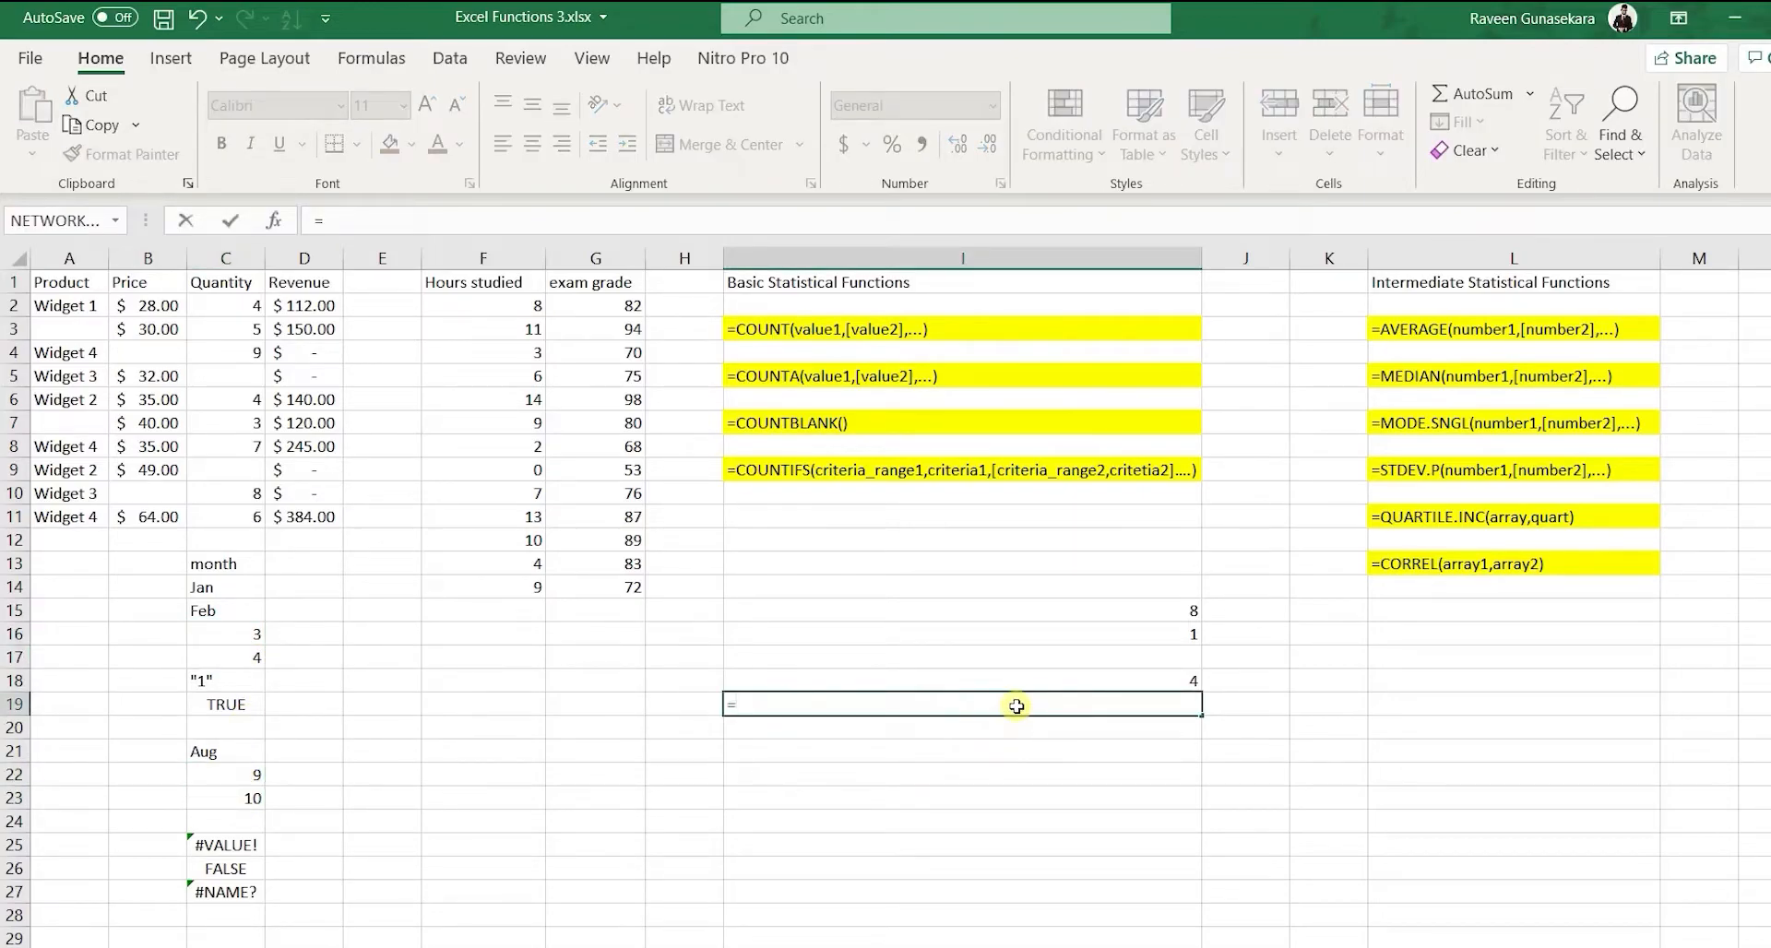
{"action": "type", "text": "COUNTA("}
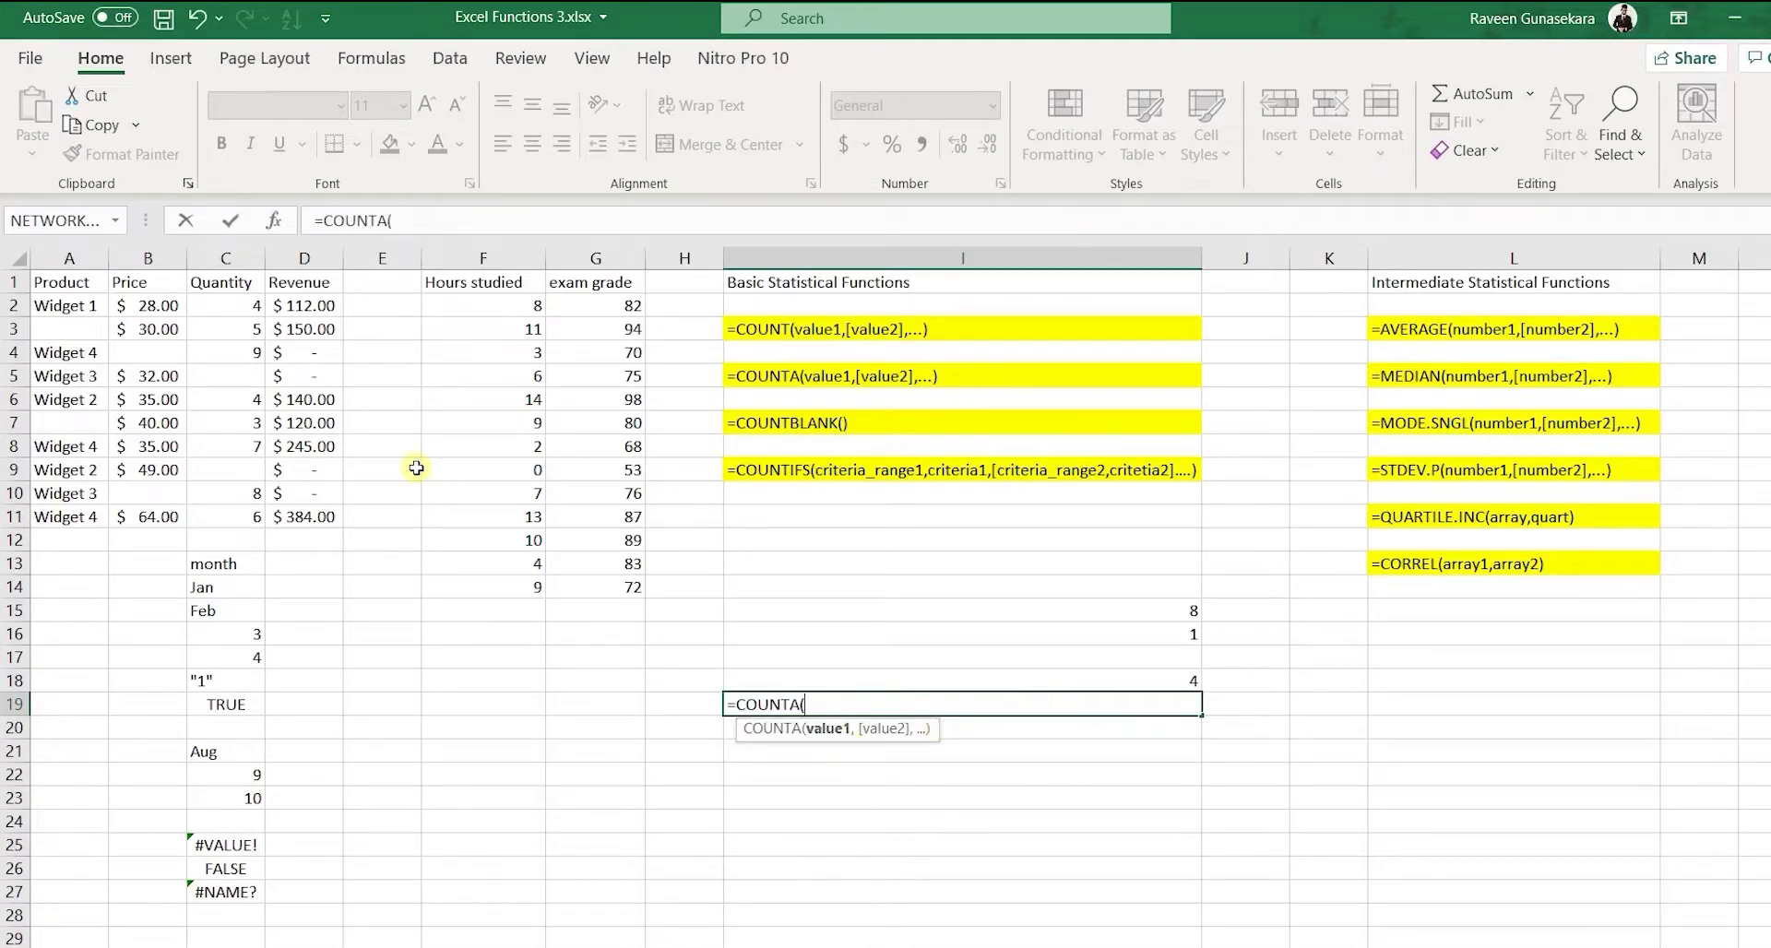
{"action": "left_click_drag", "start_coordinate": [232, 592], "coordinate": [228, 888]}
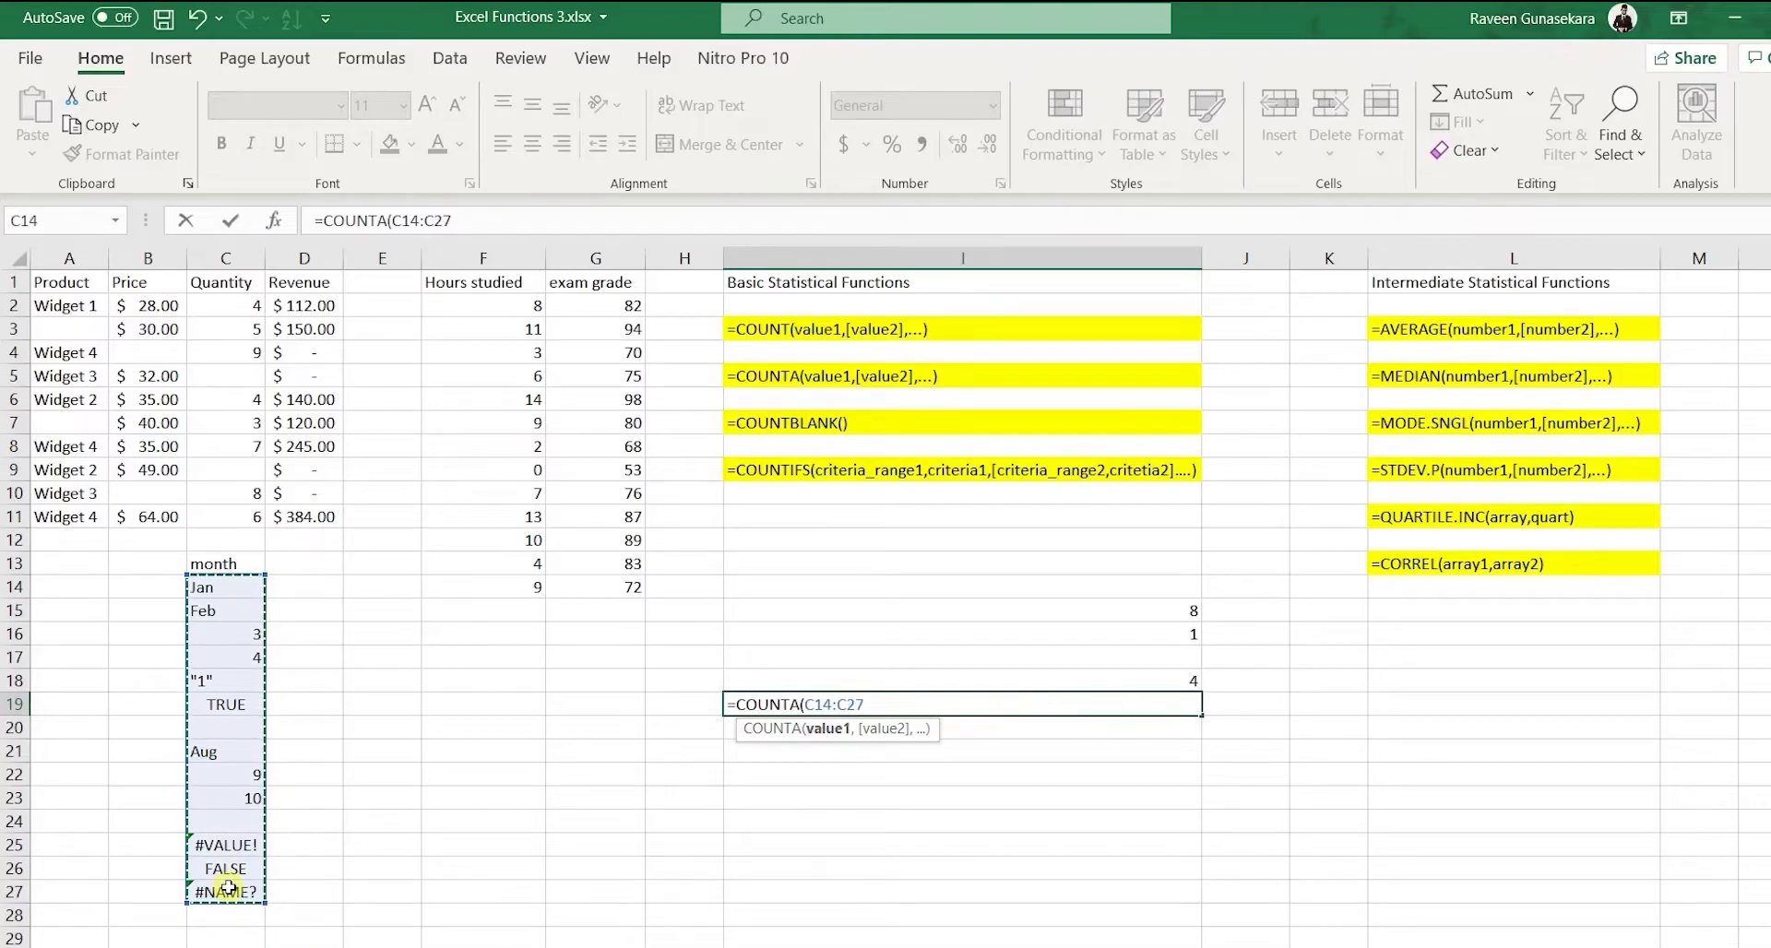
{"action": "key", "text": "Return"}
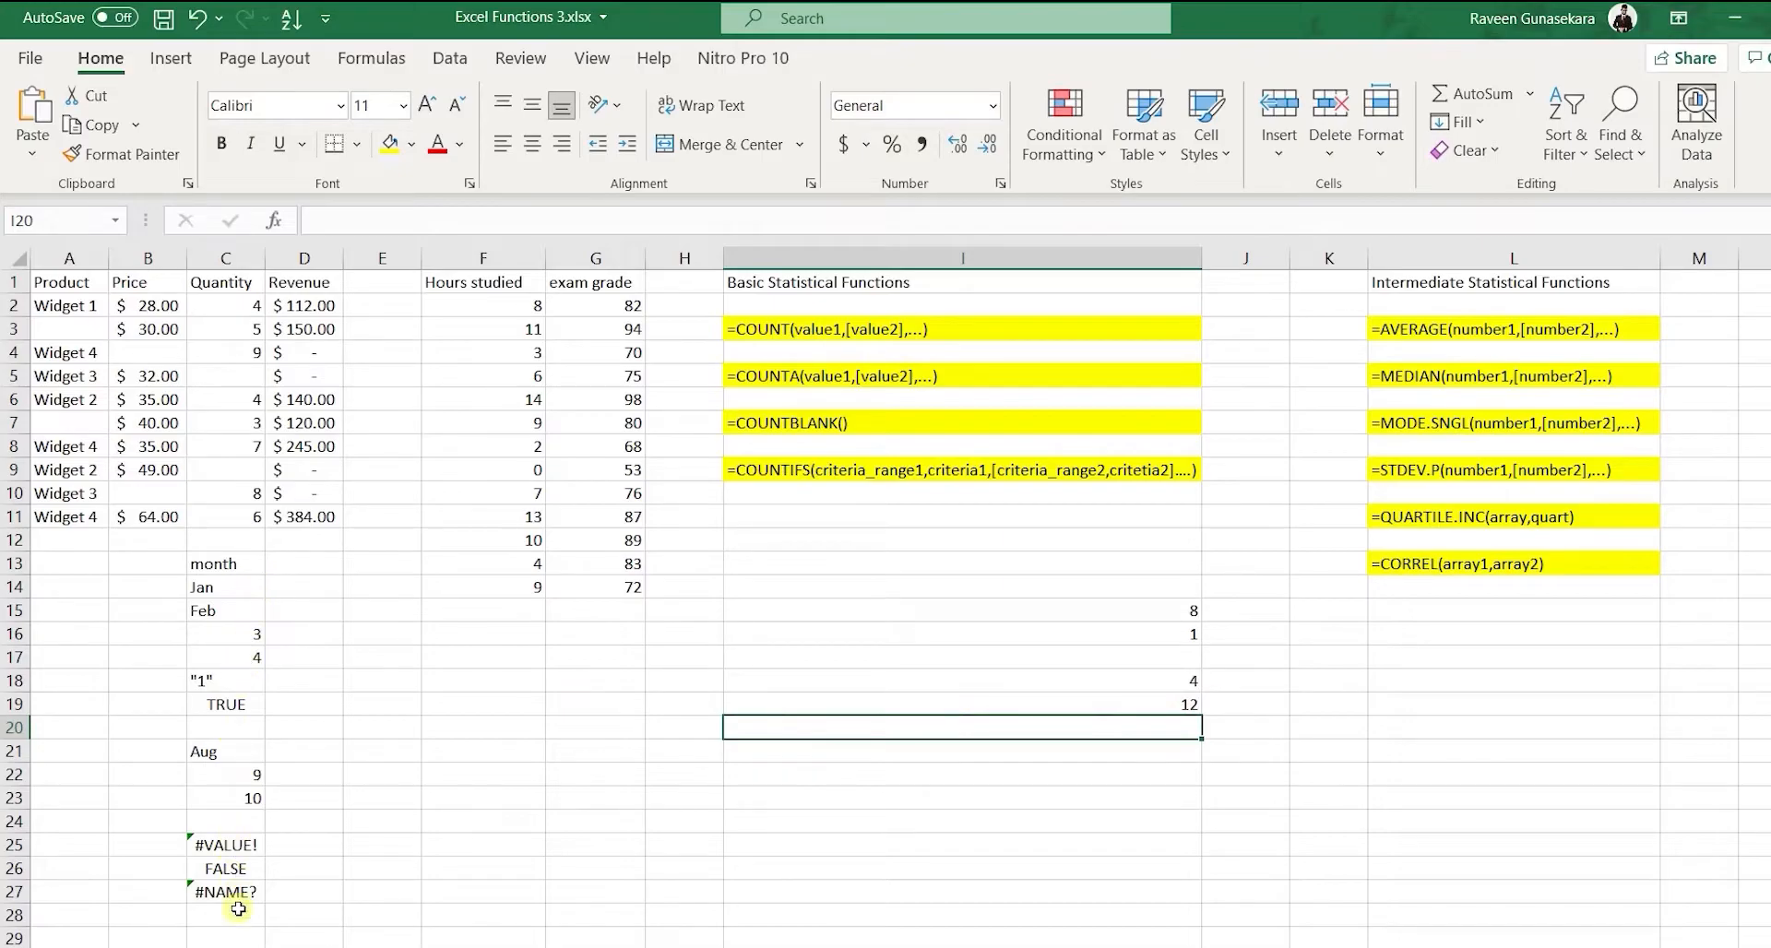
Compare the COUNTA result in I19 with the range C14:C27 and its blank cells C20 and C24.
{"action": "left_click_drag", "start_coordinate": [238, 588], "coordinate": [246, 887]}
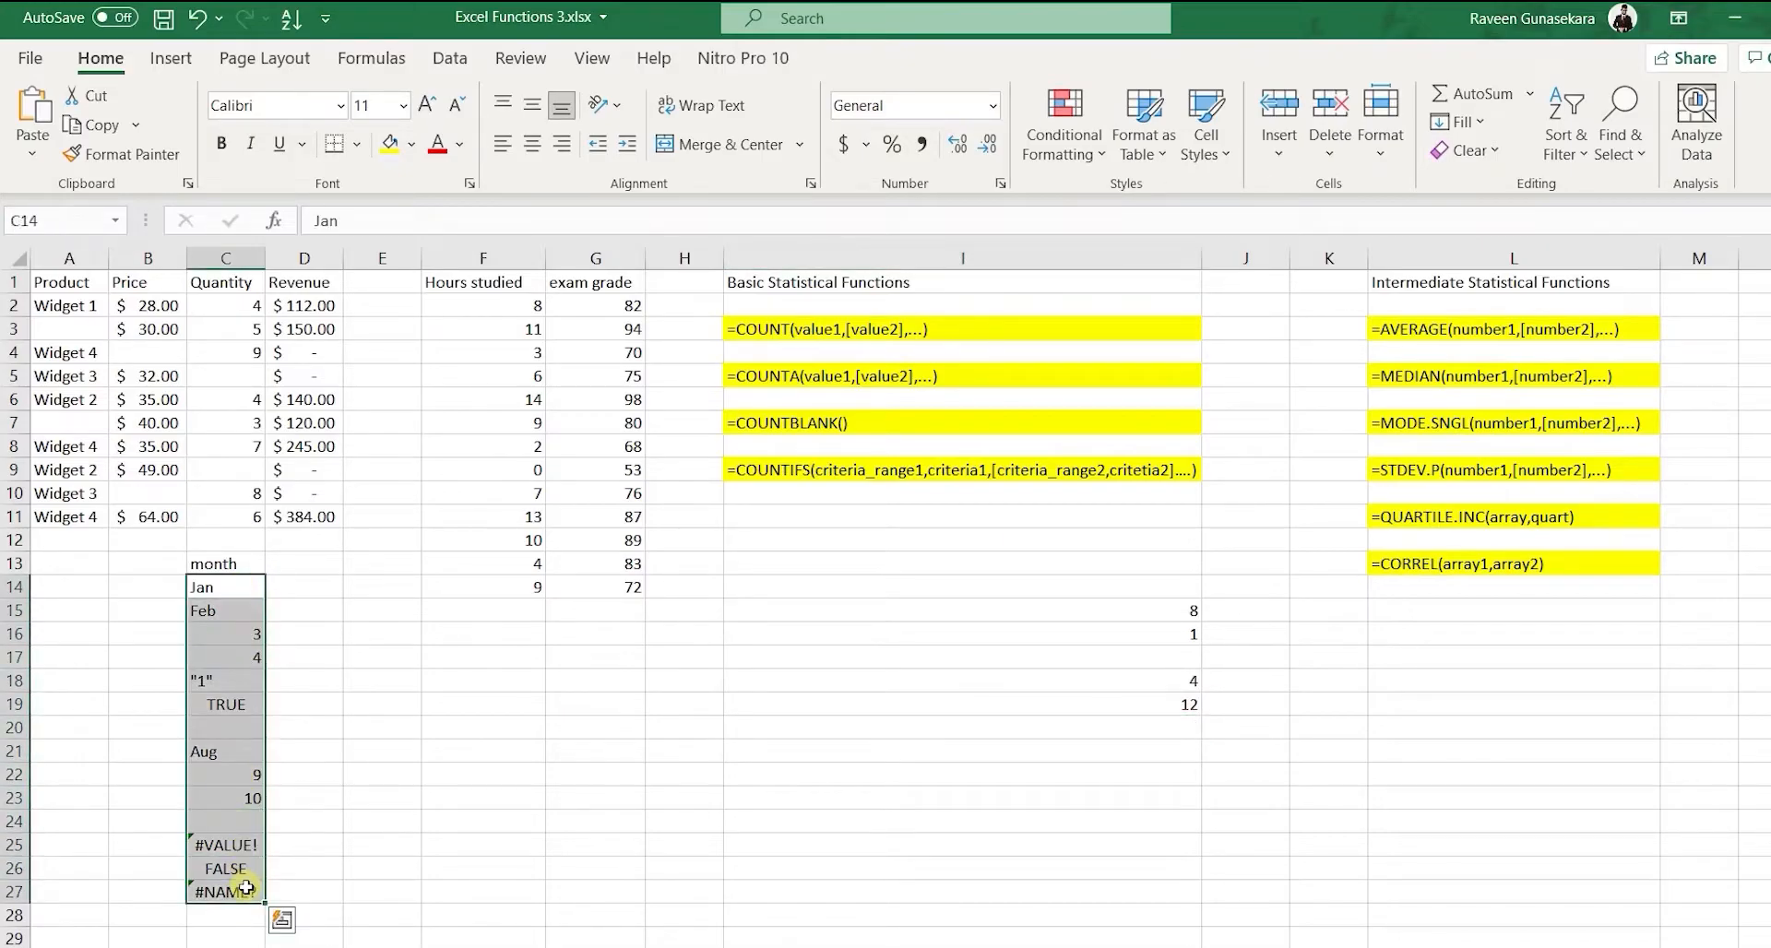
{"action": "left_click", "coordinate": [236, 823]}
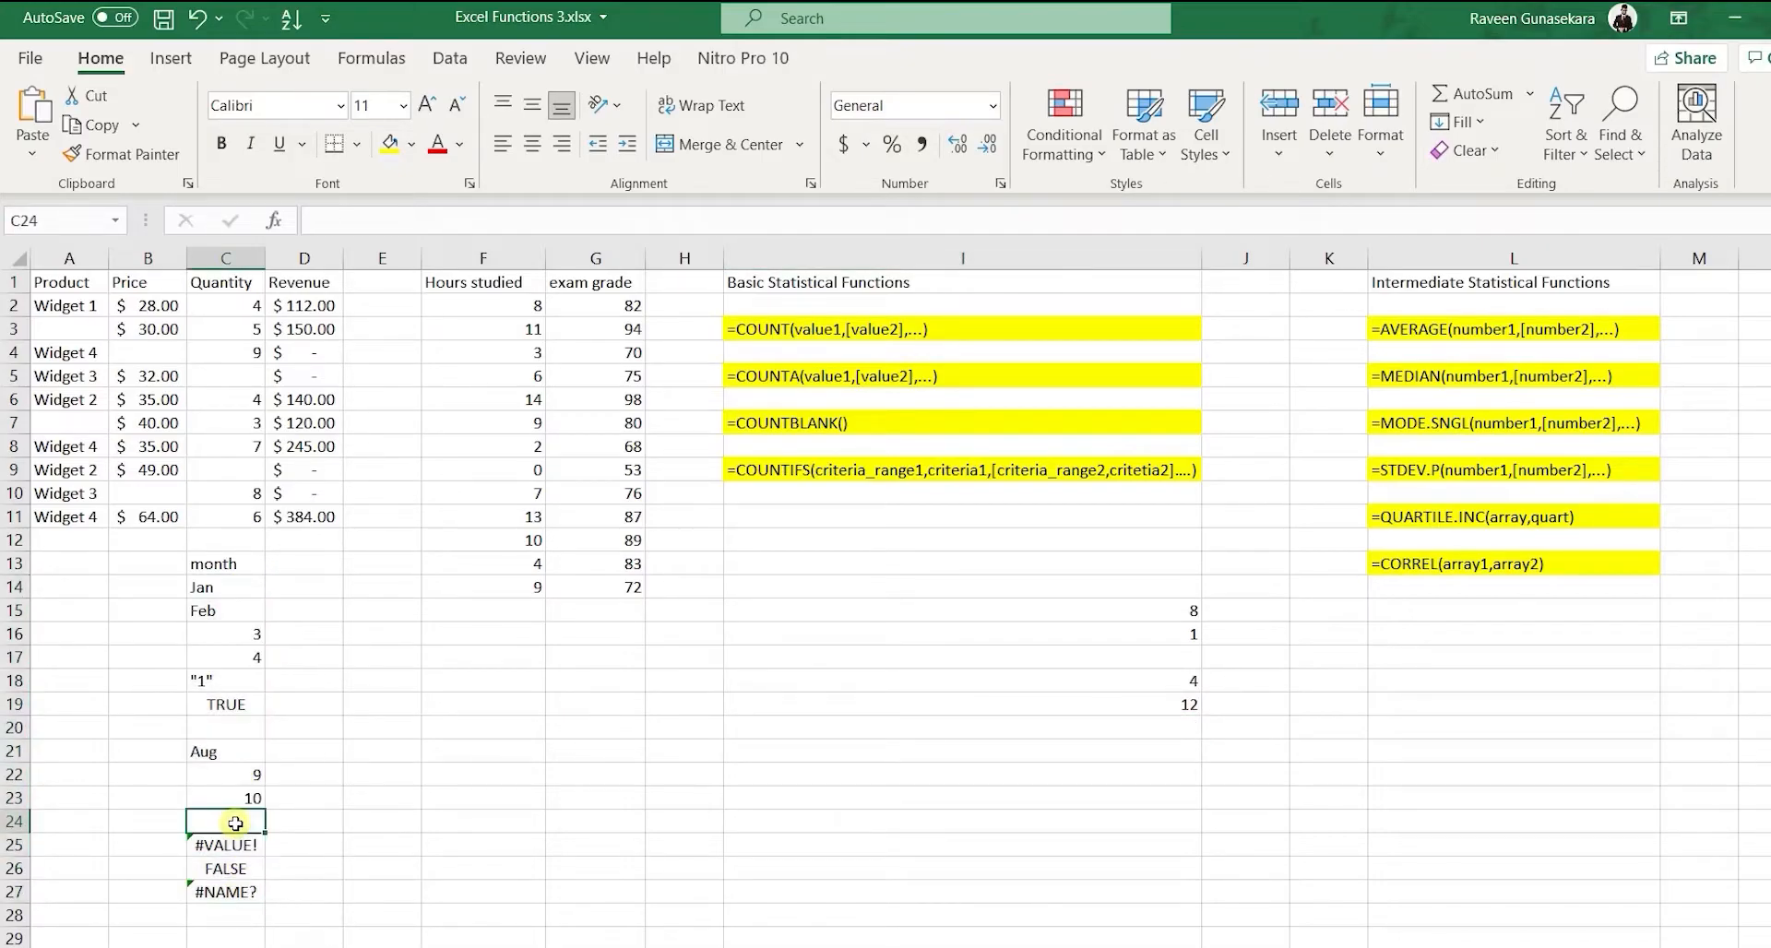
{"action": "left_click", "coordinate": [237, 727]}
{"action": "left_click", "coordinate": [241, 822]}
{"action": "left_click", "coordinate": [1118, 703]}
{"action": "left_click_drag", "start_coordinate": [230, 588], "coordinate": [259, 891]}
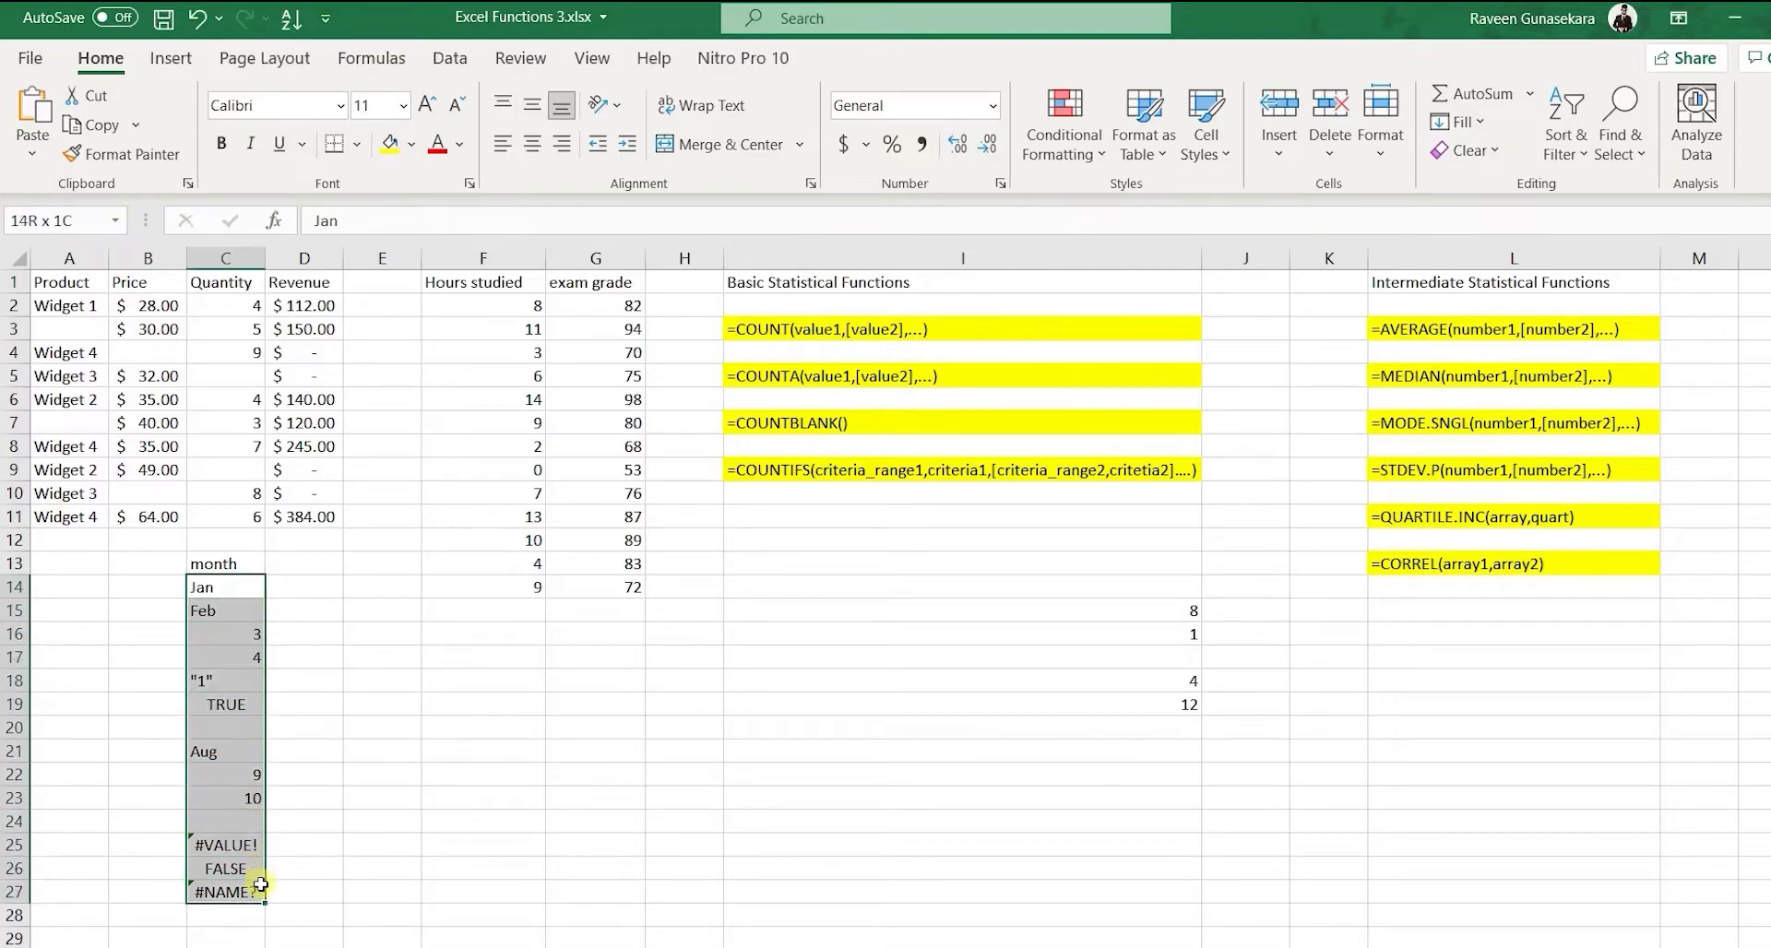
{"action": "left_click", "coordinate": [244, 829]}
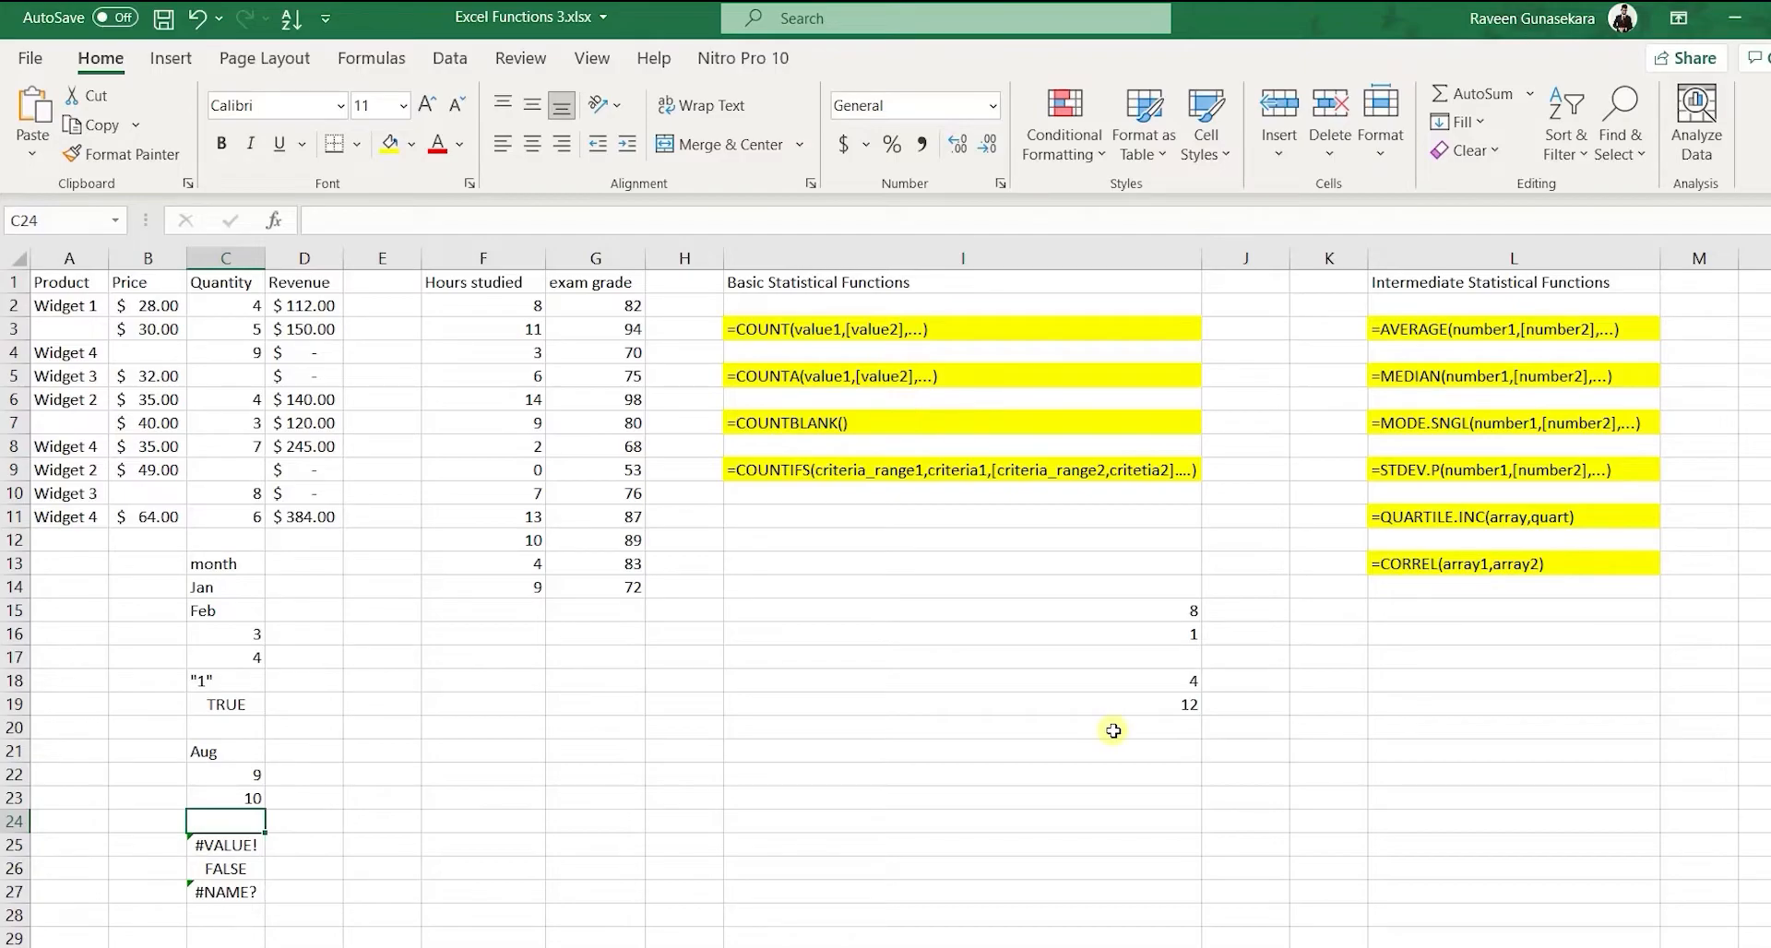
Enter =COUNTBLANK(C14:C27) in cell I20 to count the empty cells in the month list.
{"action": "left_click", "coordinate": [1079, 731]}
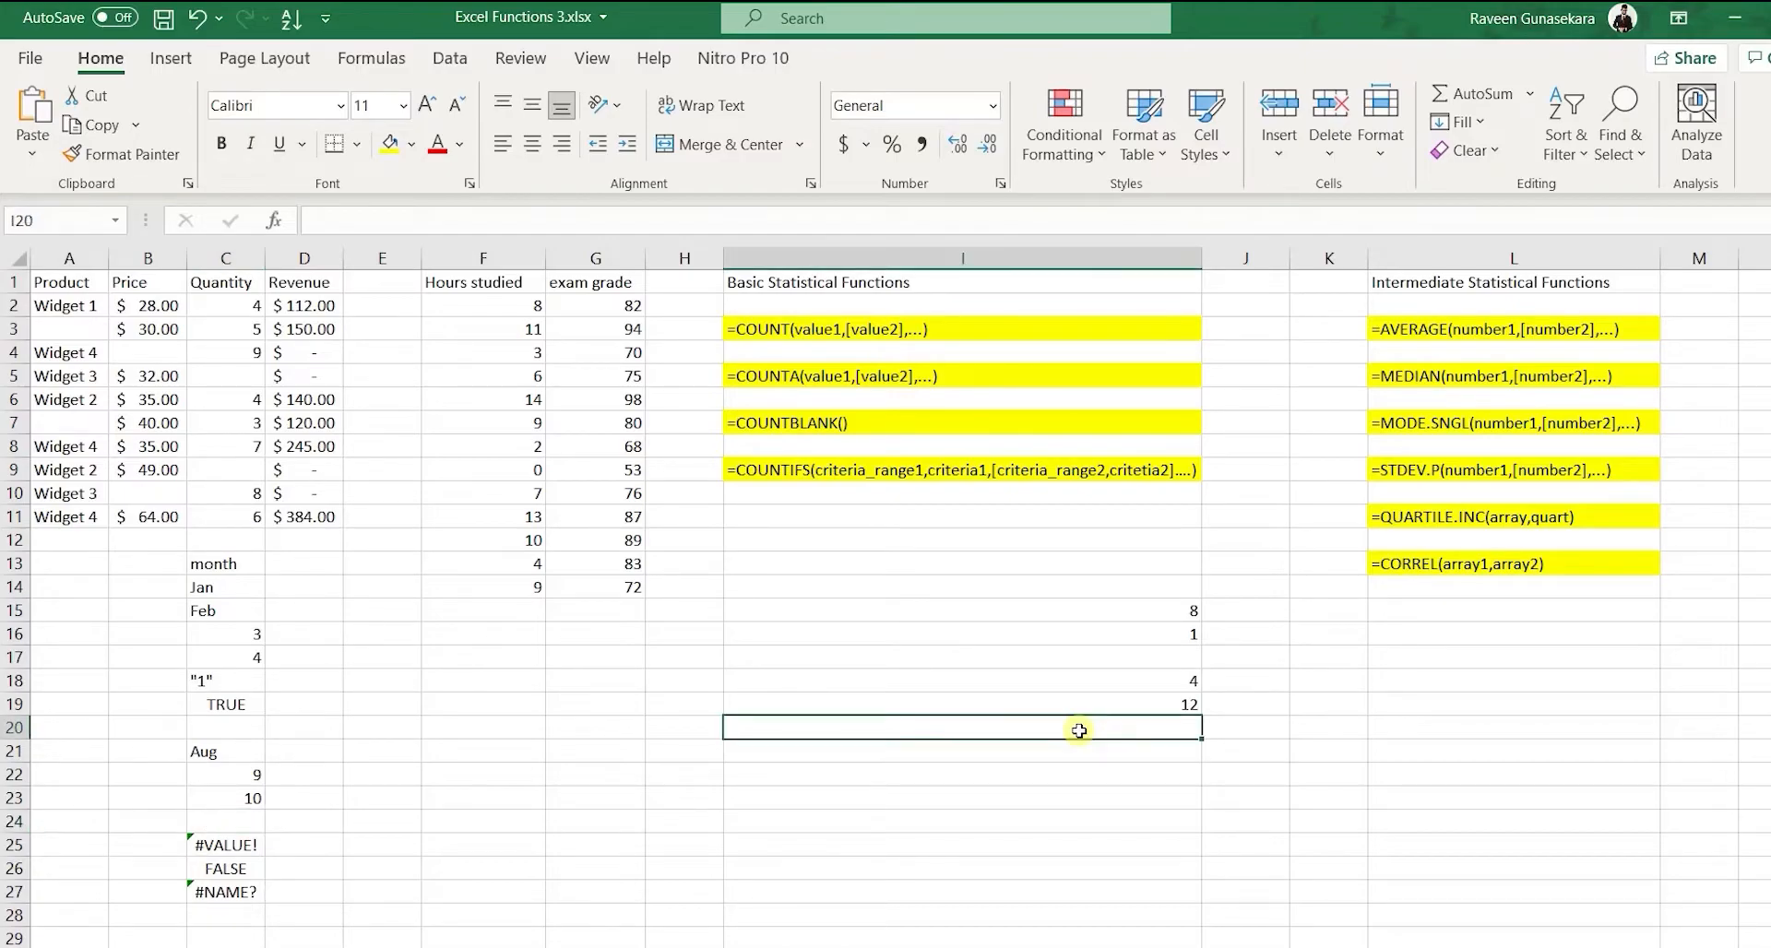
{"action": "type", "text": "="}
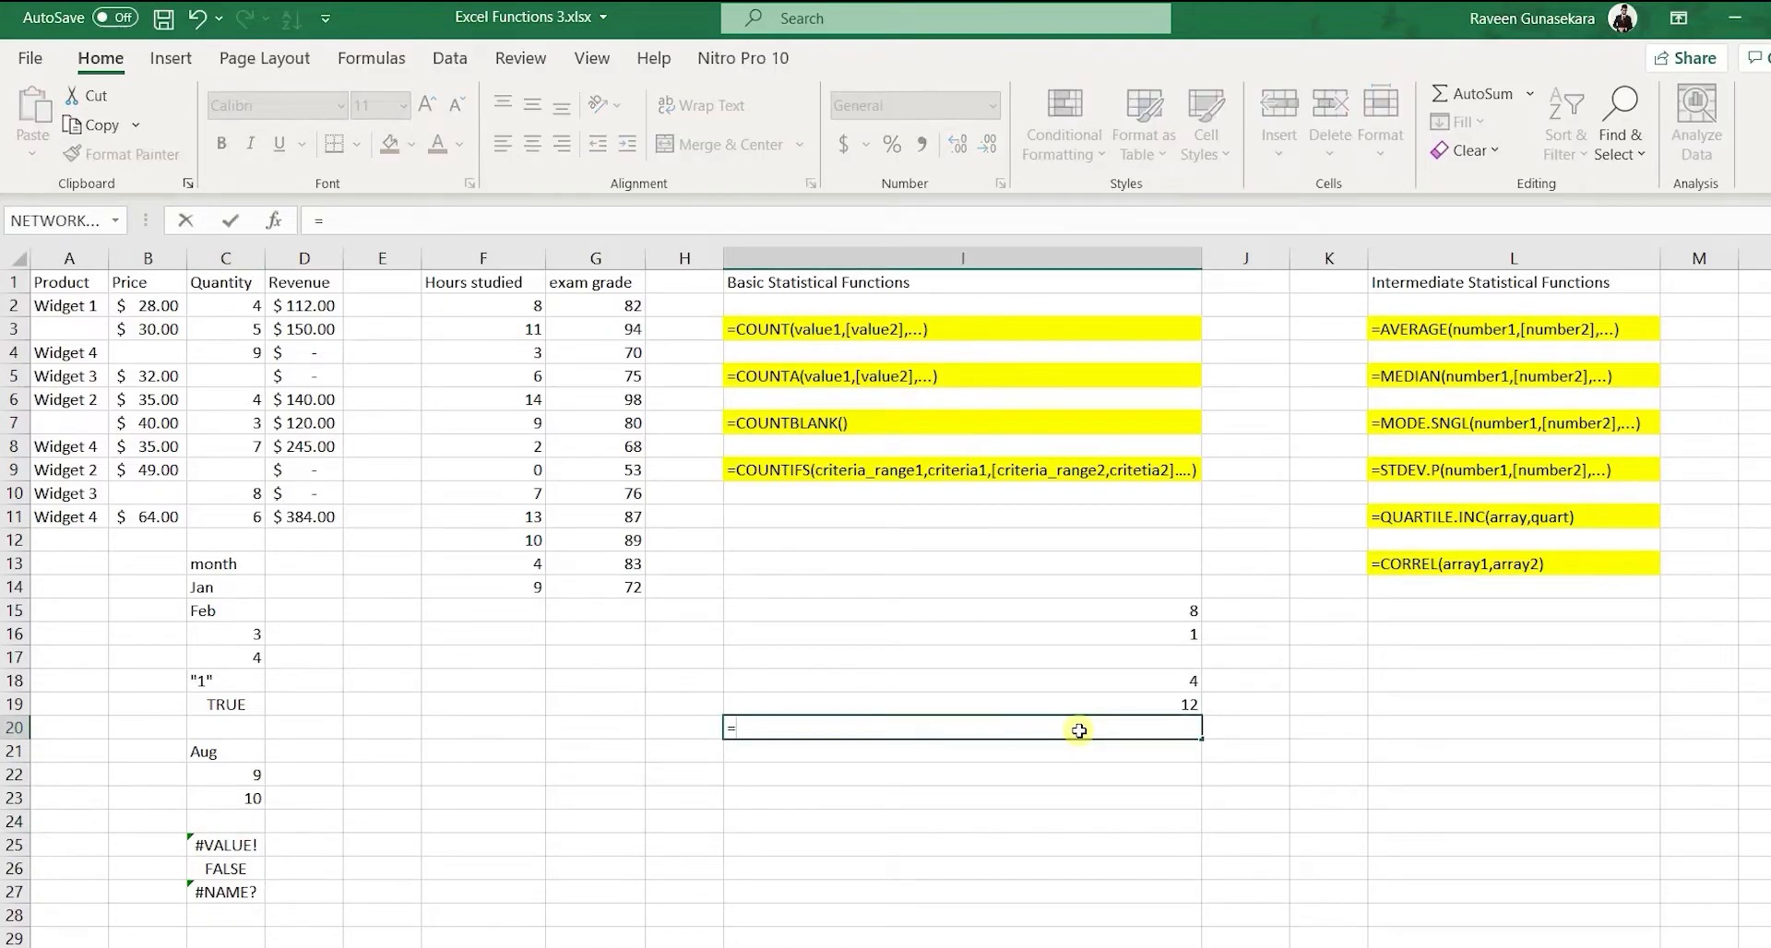
{"action": "type", "text": "COUNT"}
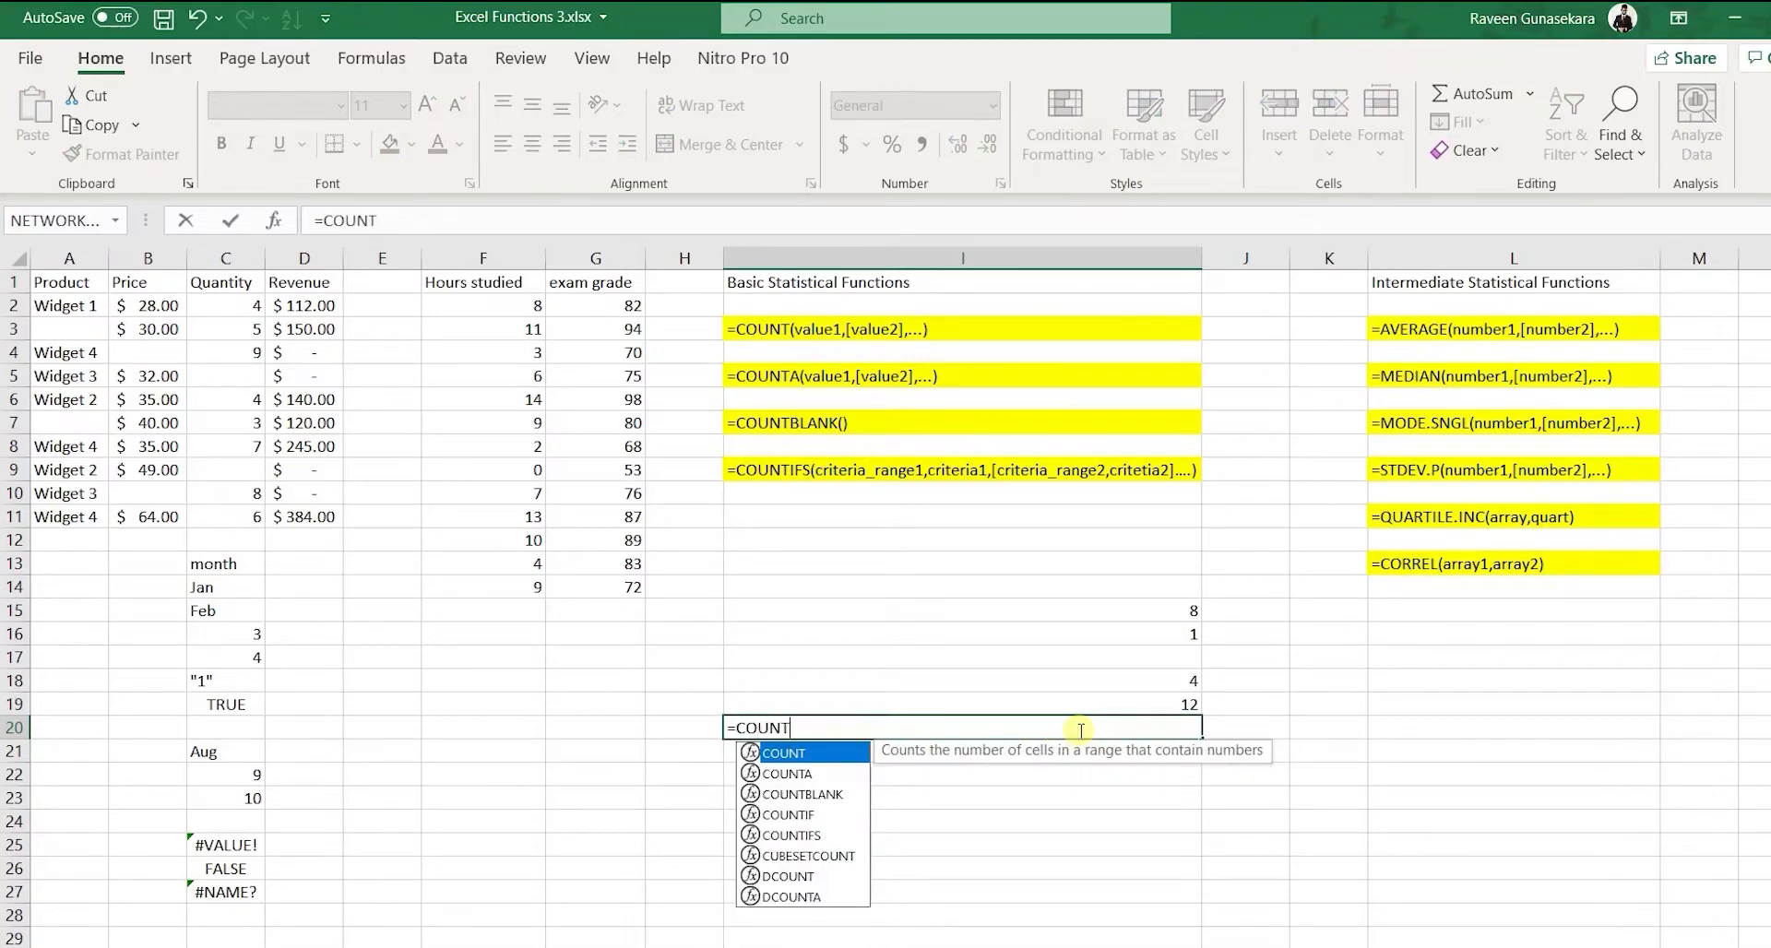
{"action": "type", "text": "BLANK"}
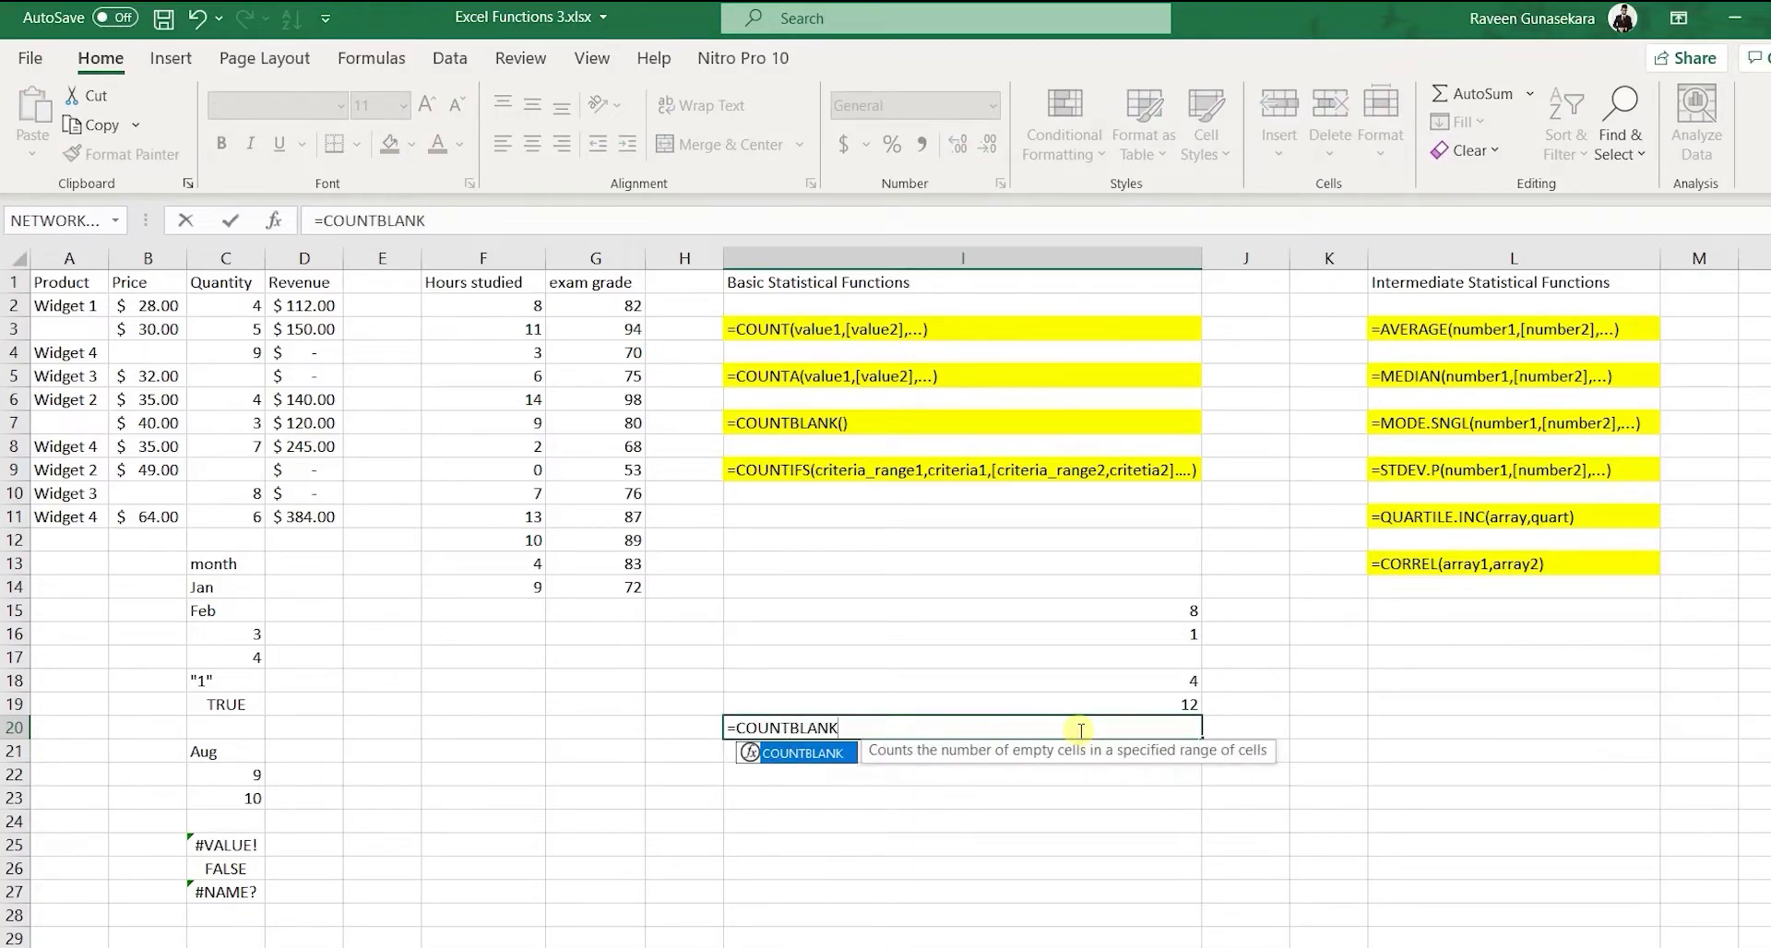
{"action": "type", "text": "("}
{"action": "left_click_drag", "start_coordinate": [230, 587], "coordinate": [199, 881]}
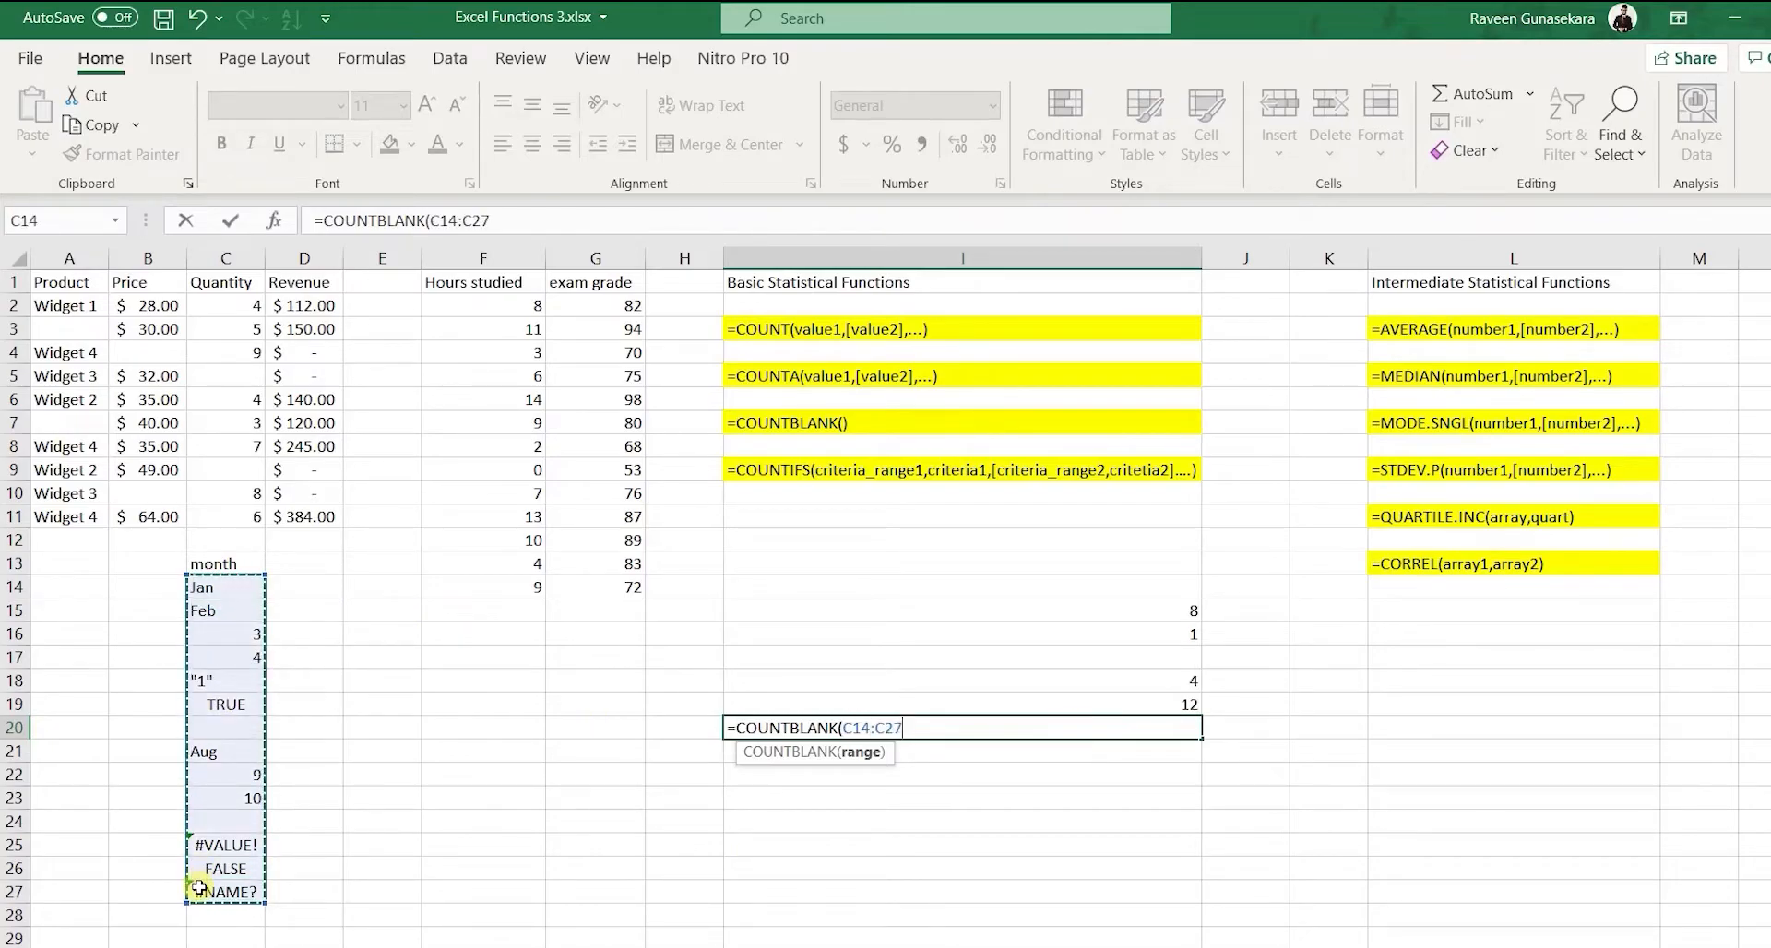
{"action": "key", "text": "Return"}
Check the COUNTBLANK formula in I20 against the blank cells C24 and C20.
{"action": "left_click", "coordinate": [1150, 728]}
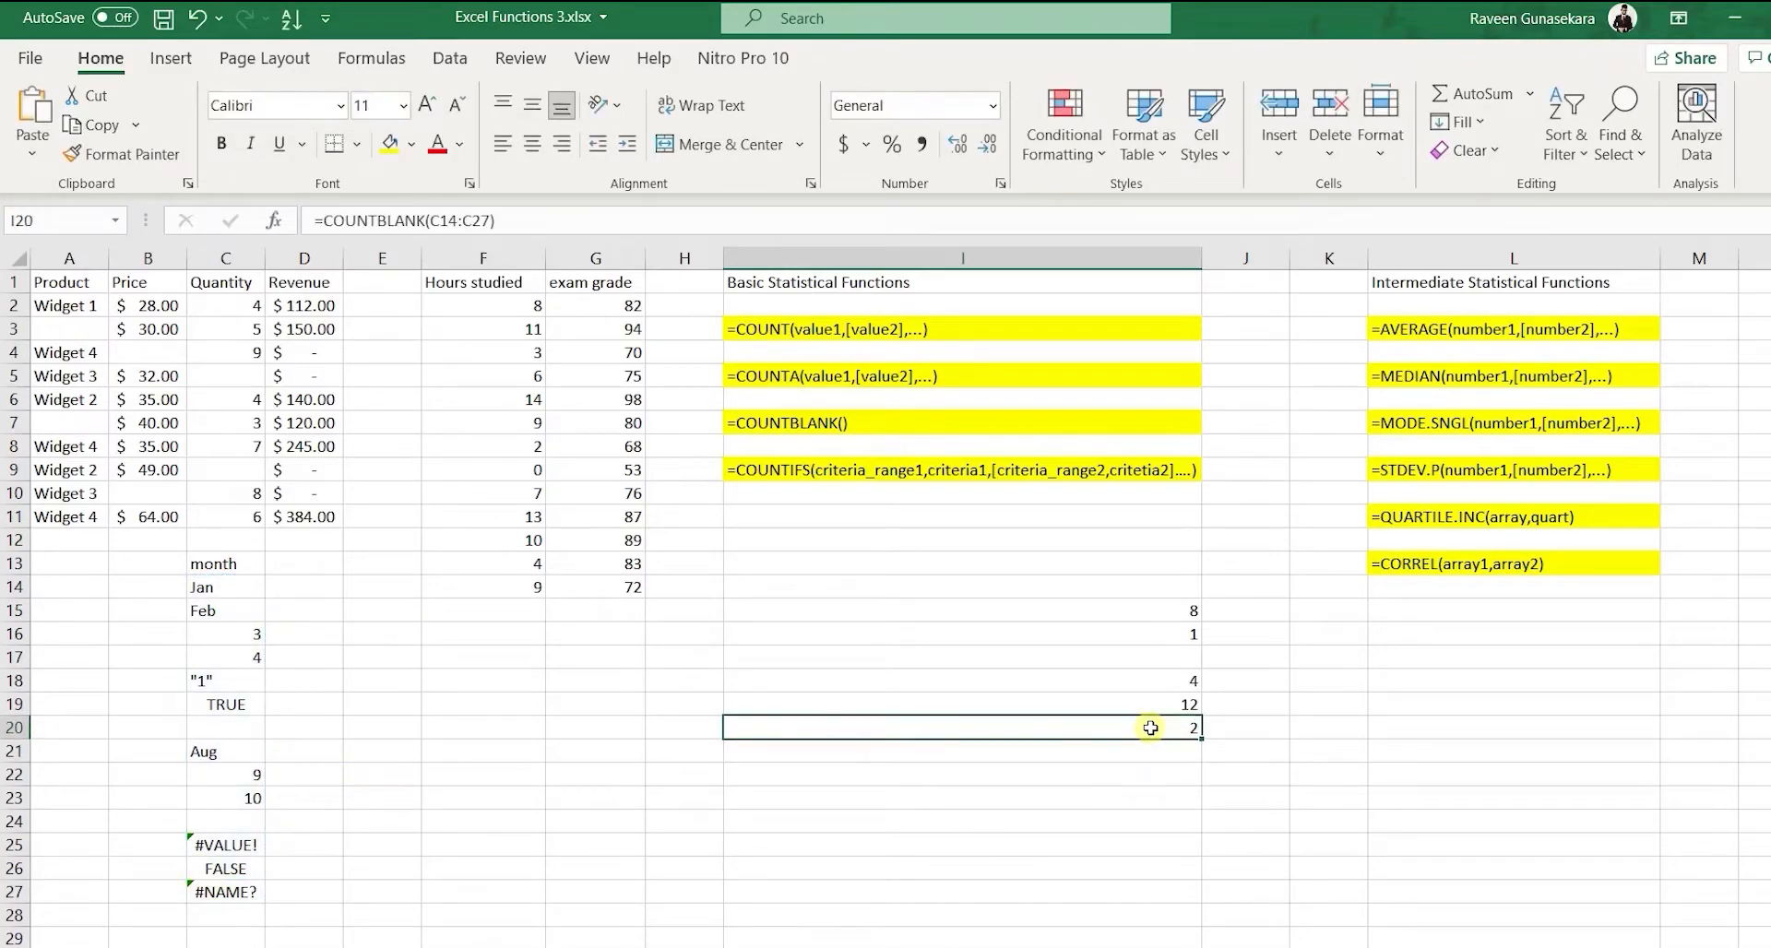
{"action": "left_click", "coordinate": [218, 820]}
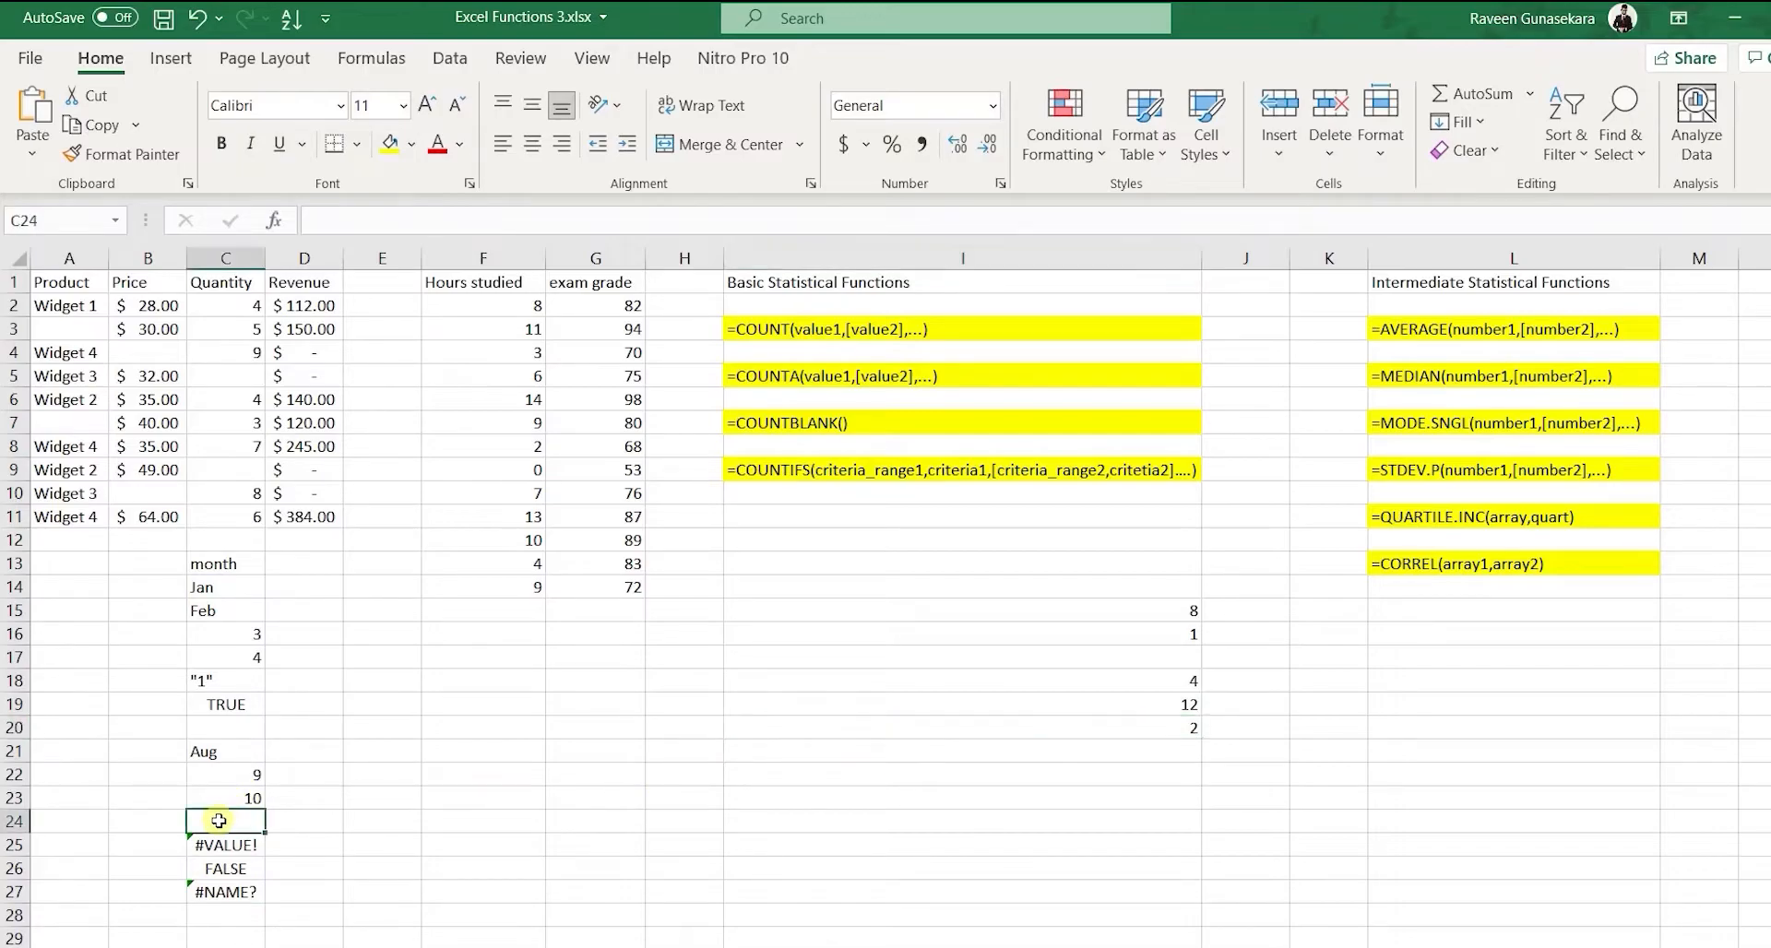
{"action": "left_click", "coordinate": [241, 729]}
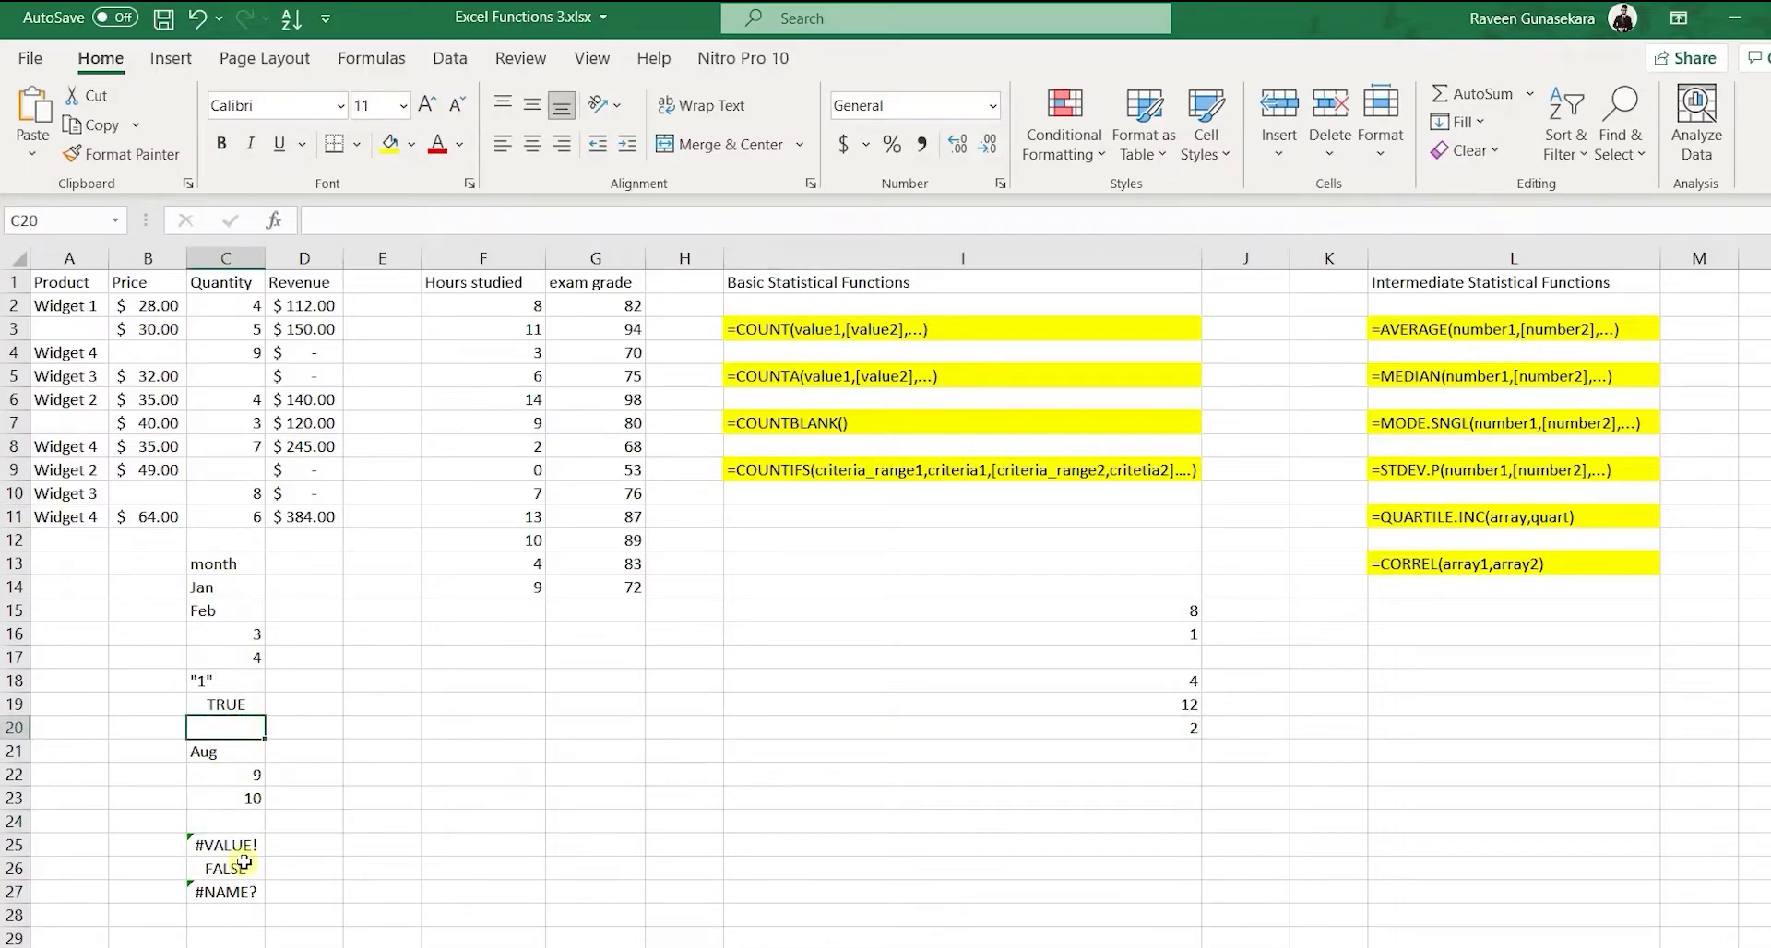
{"action": "left_click", "coordinate": [1147, 730]}
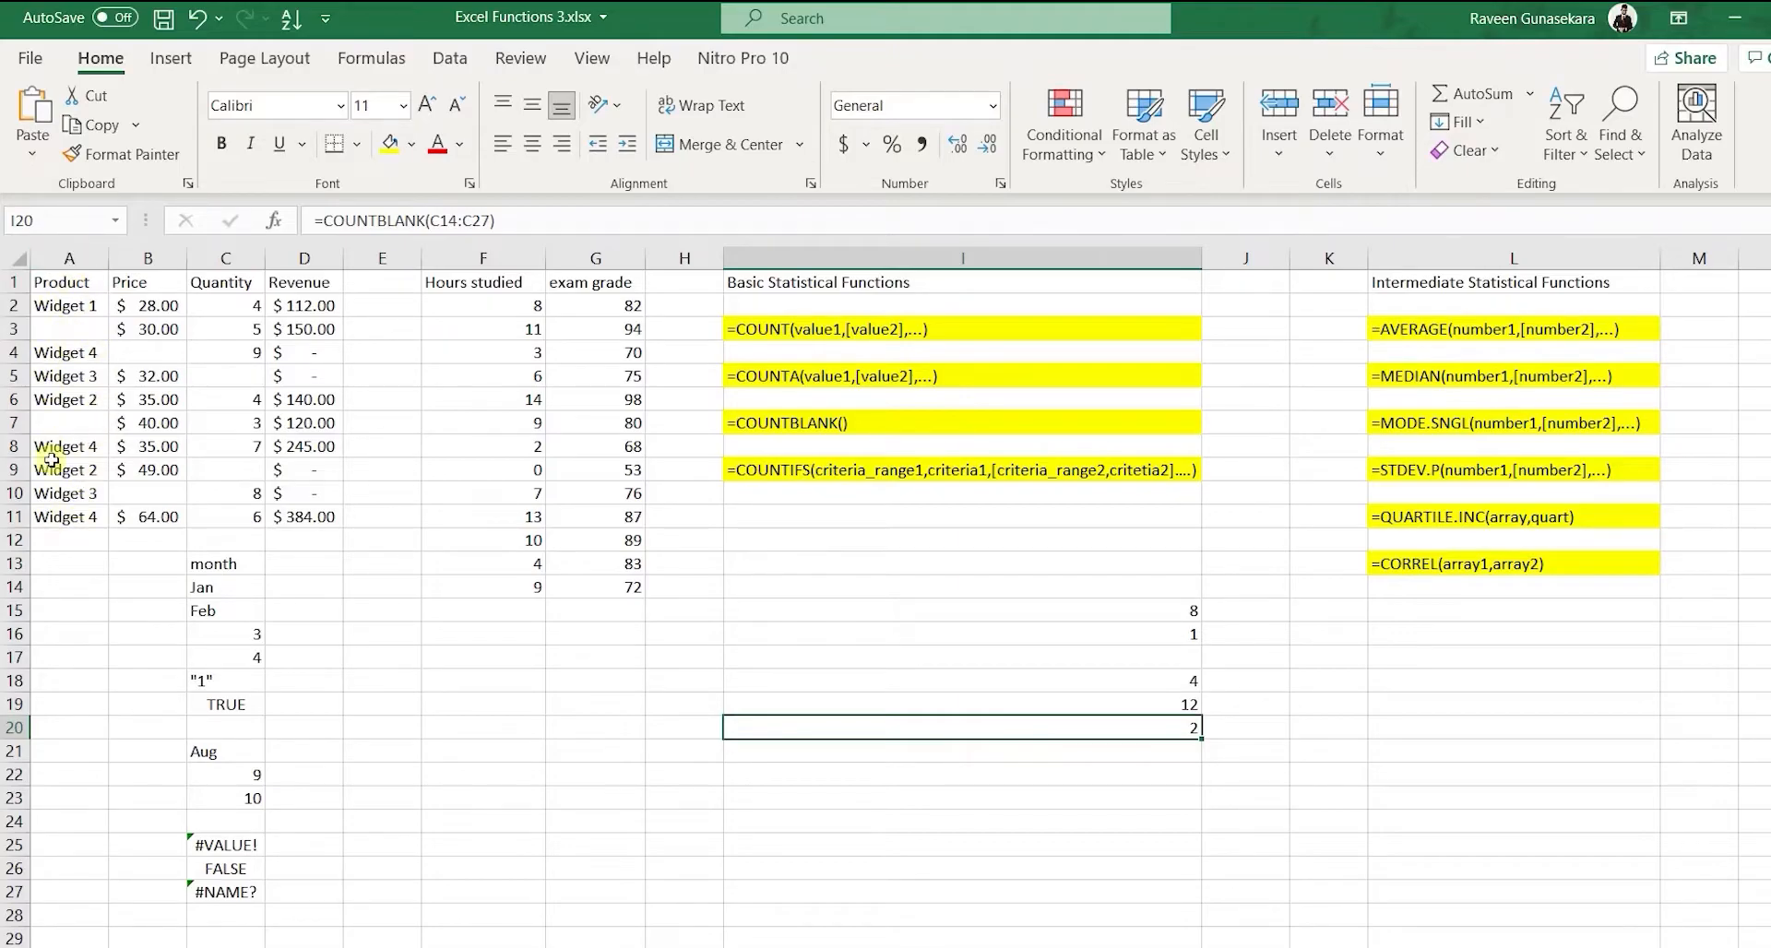
Enter =COUNTIFS(A2:A11,A4) in cell I21 to count the products matching Widget 4.
{"action": "left_click", "coordinate": [1065, 755]}
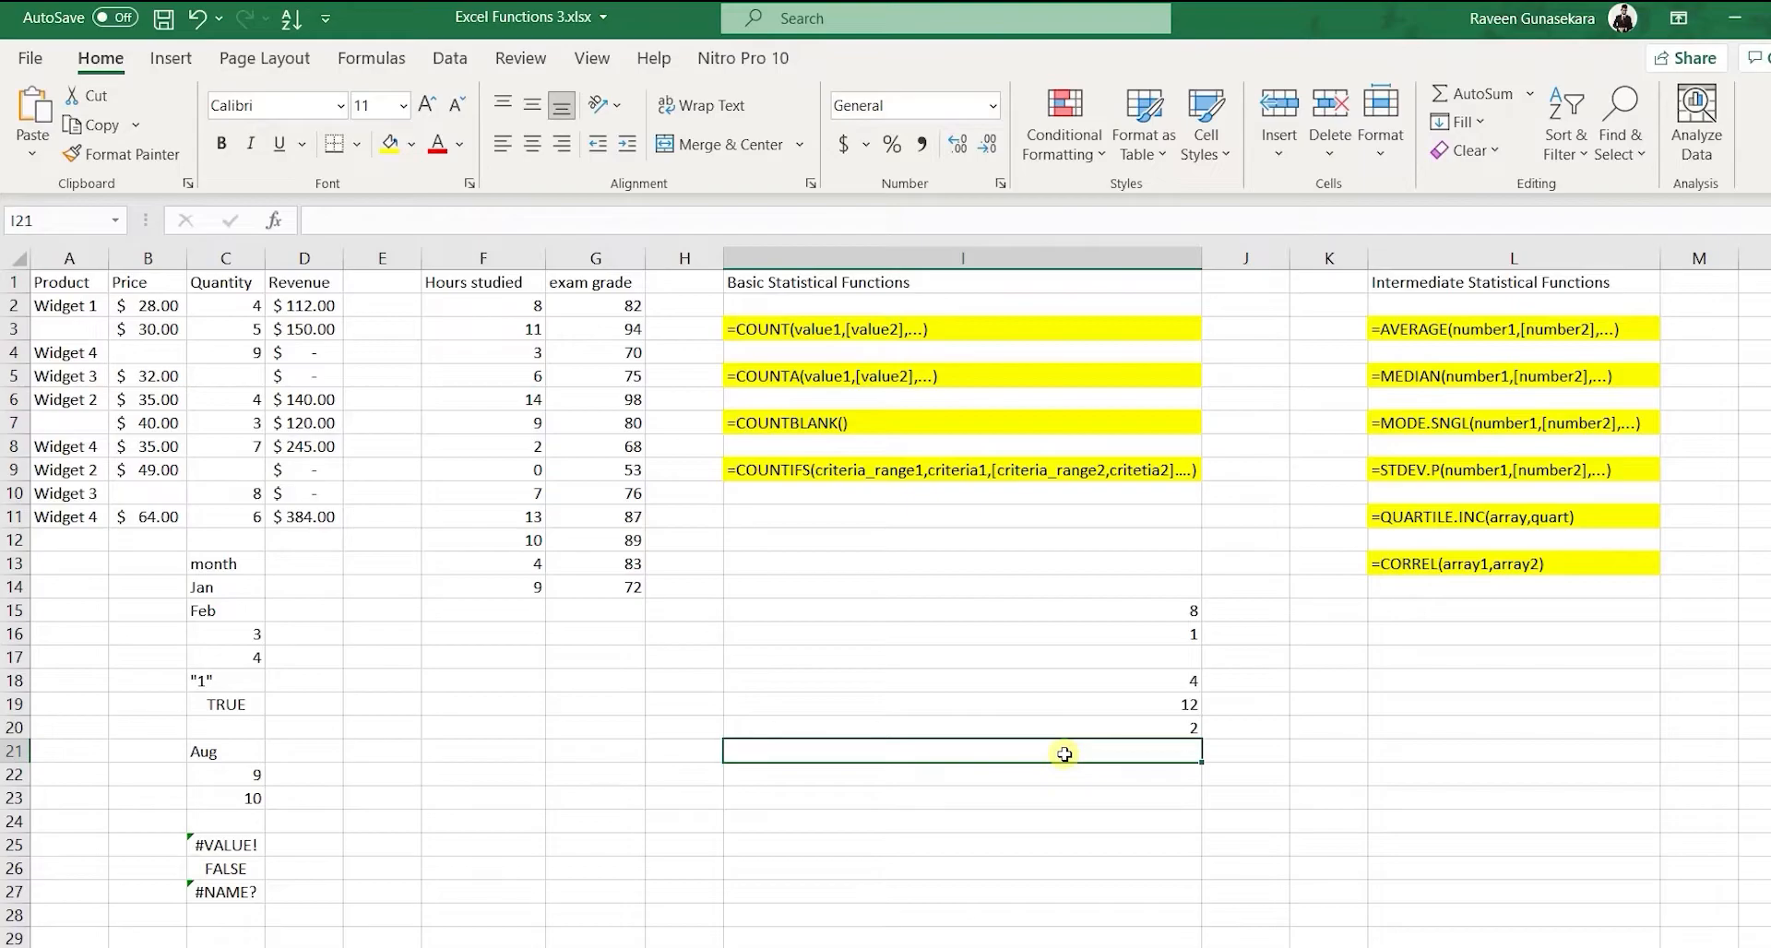
{"action": "type", "text": "="}
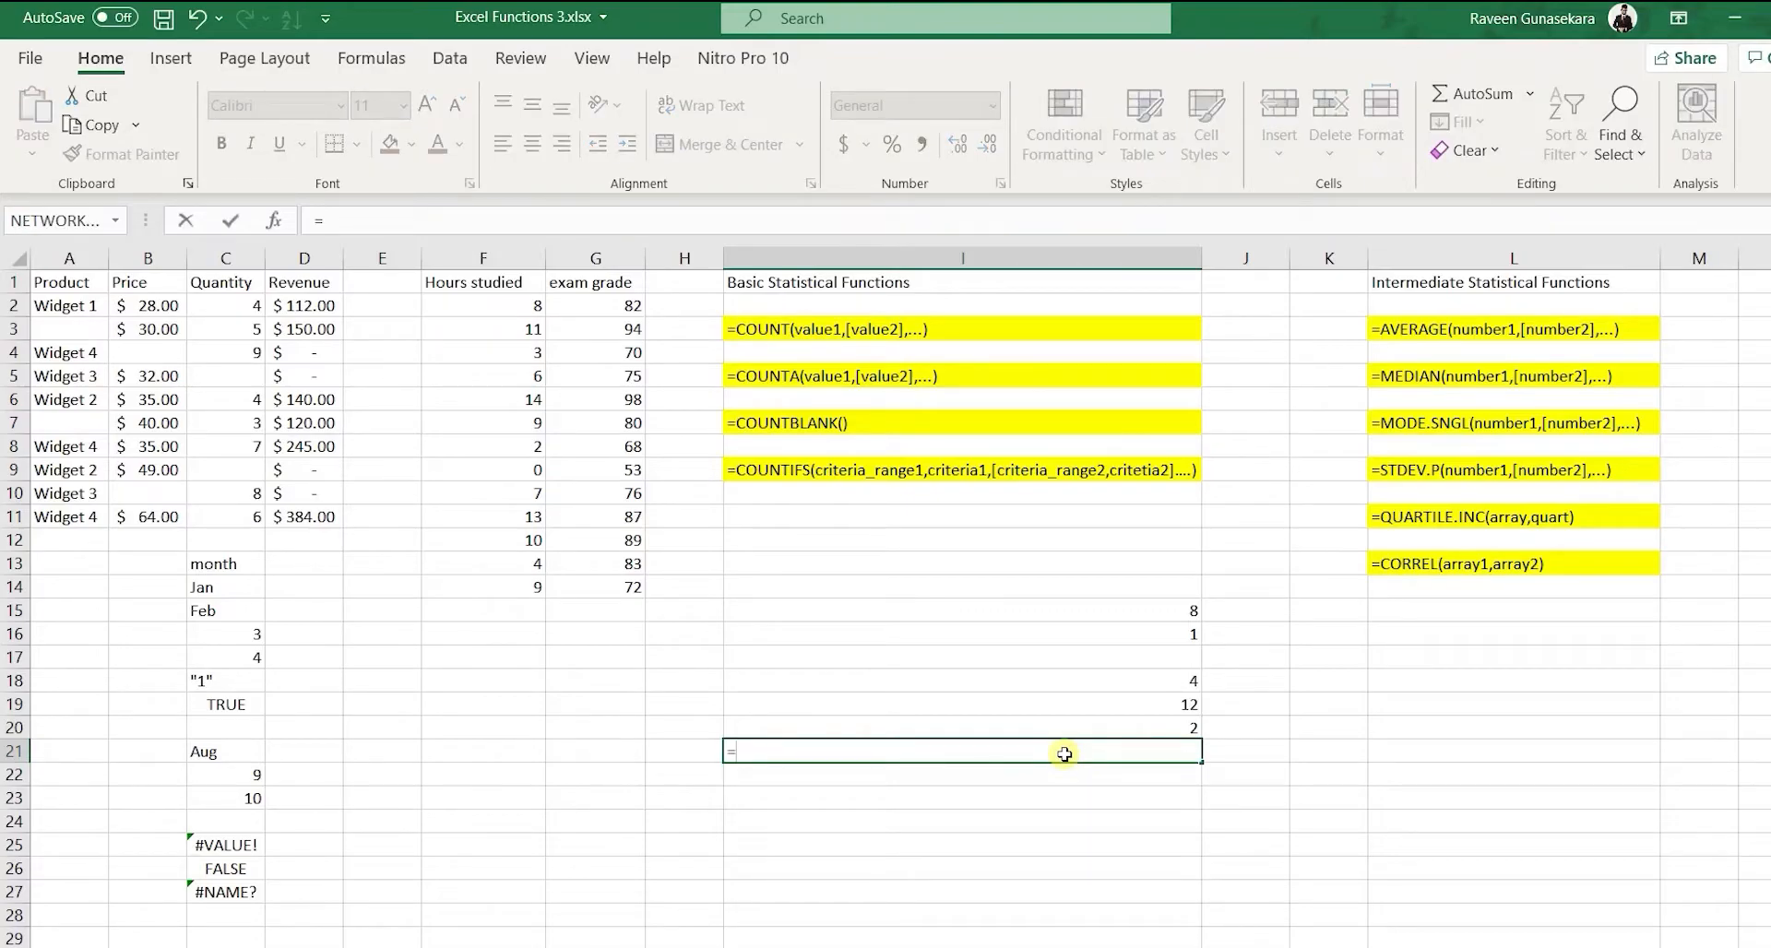
{"action": "type", "text": "COU"}
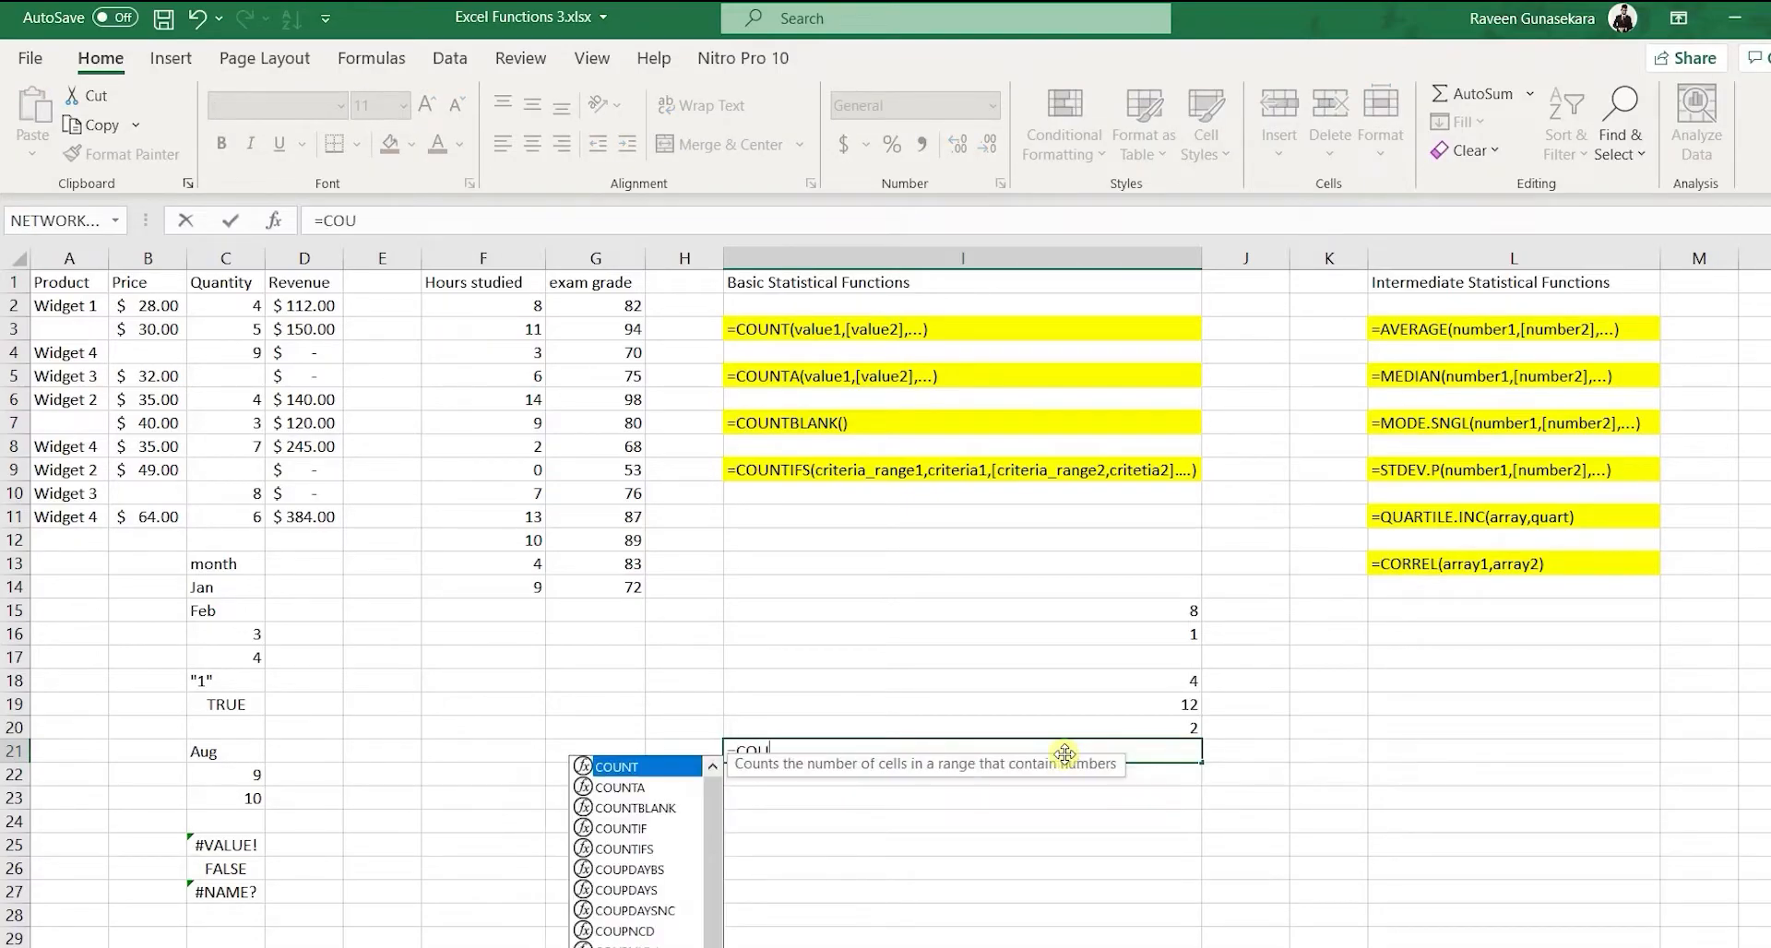
{"action": "type", "text": "NTIFS("}
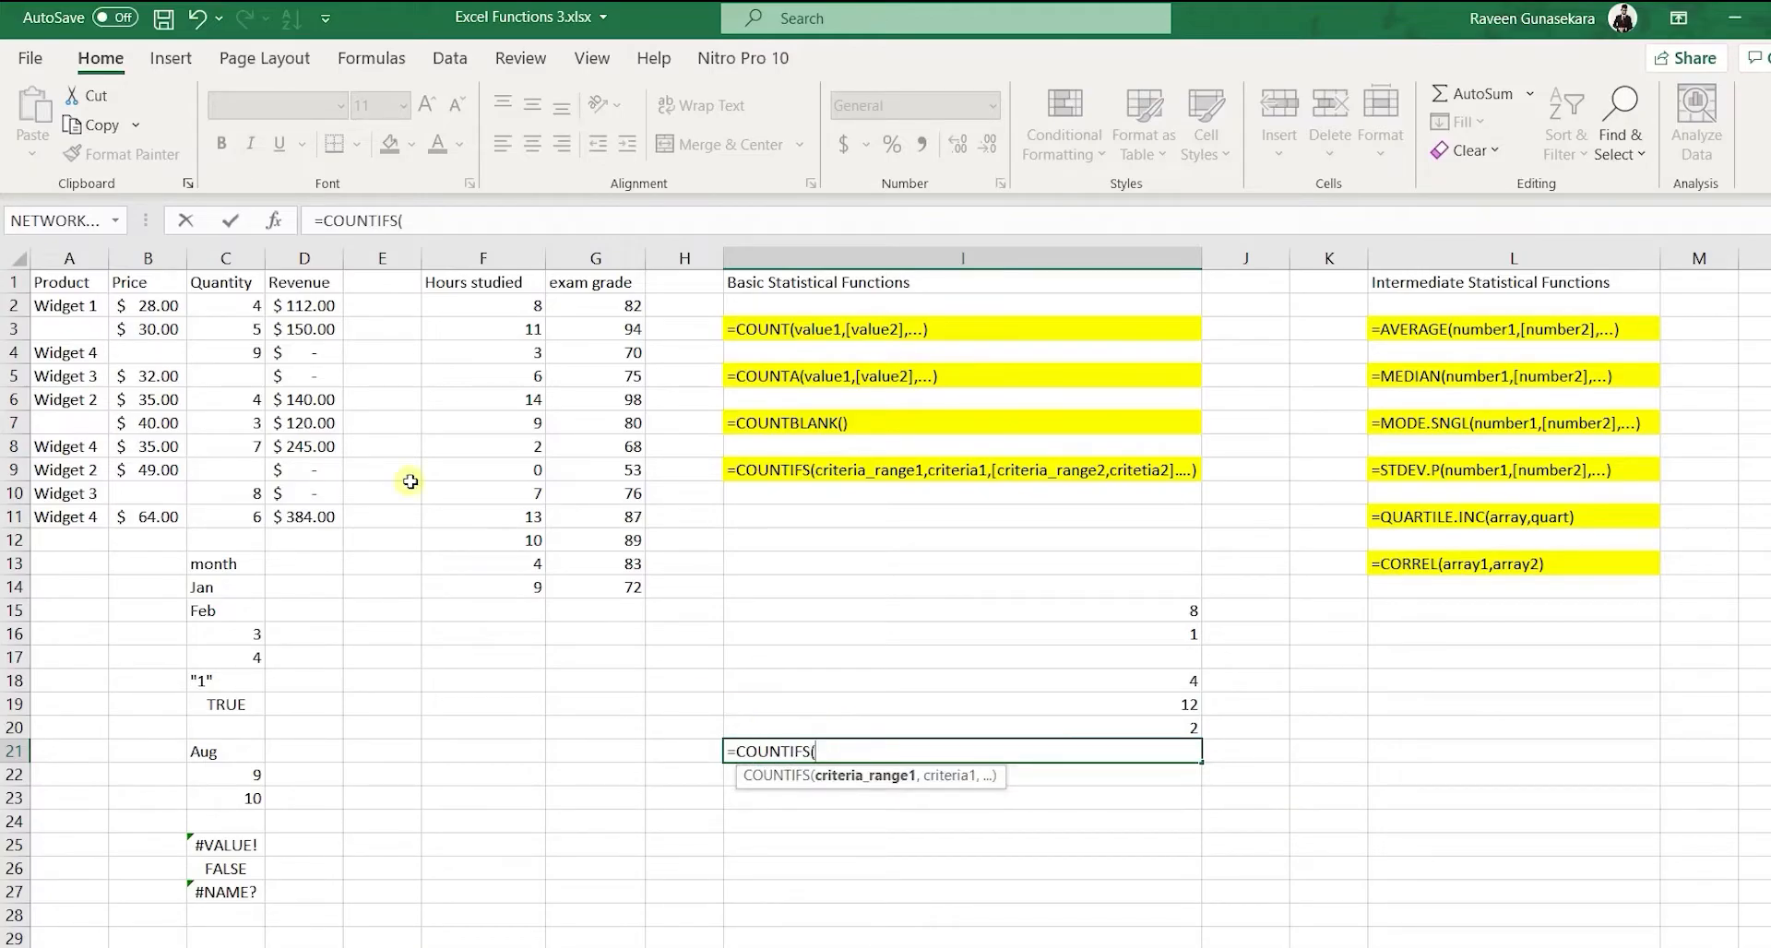
{"action": "left_click", "coordinate": [78, 302]}
{"action": "left_click_drag", "start_coordinate": [79, 302], "coordinate": [72, 516]}
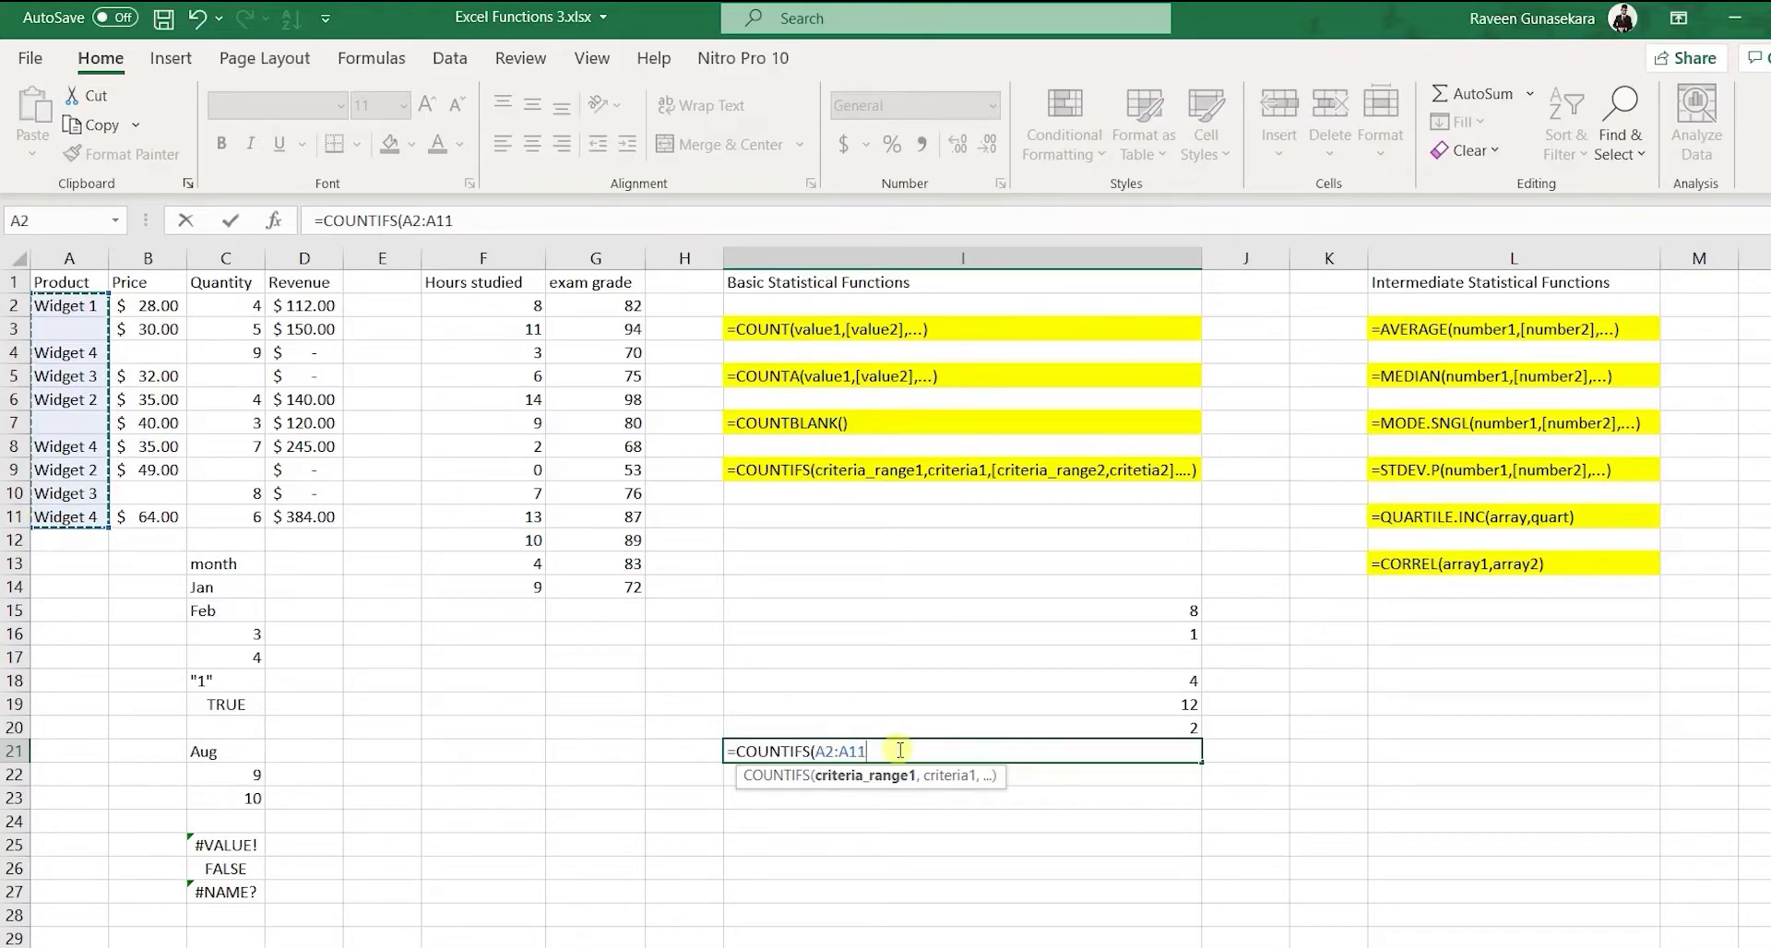
{"action": "type", "text": ","}
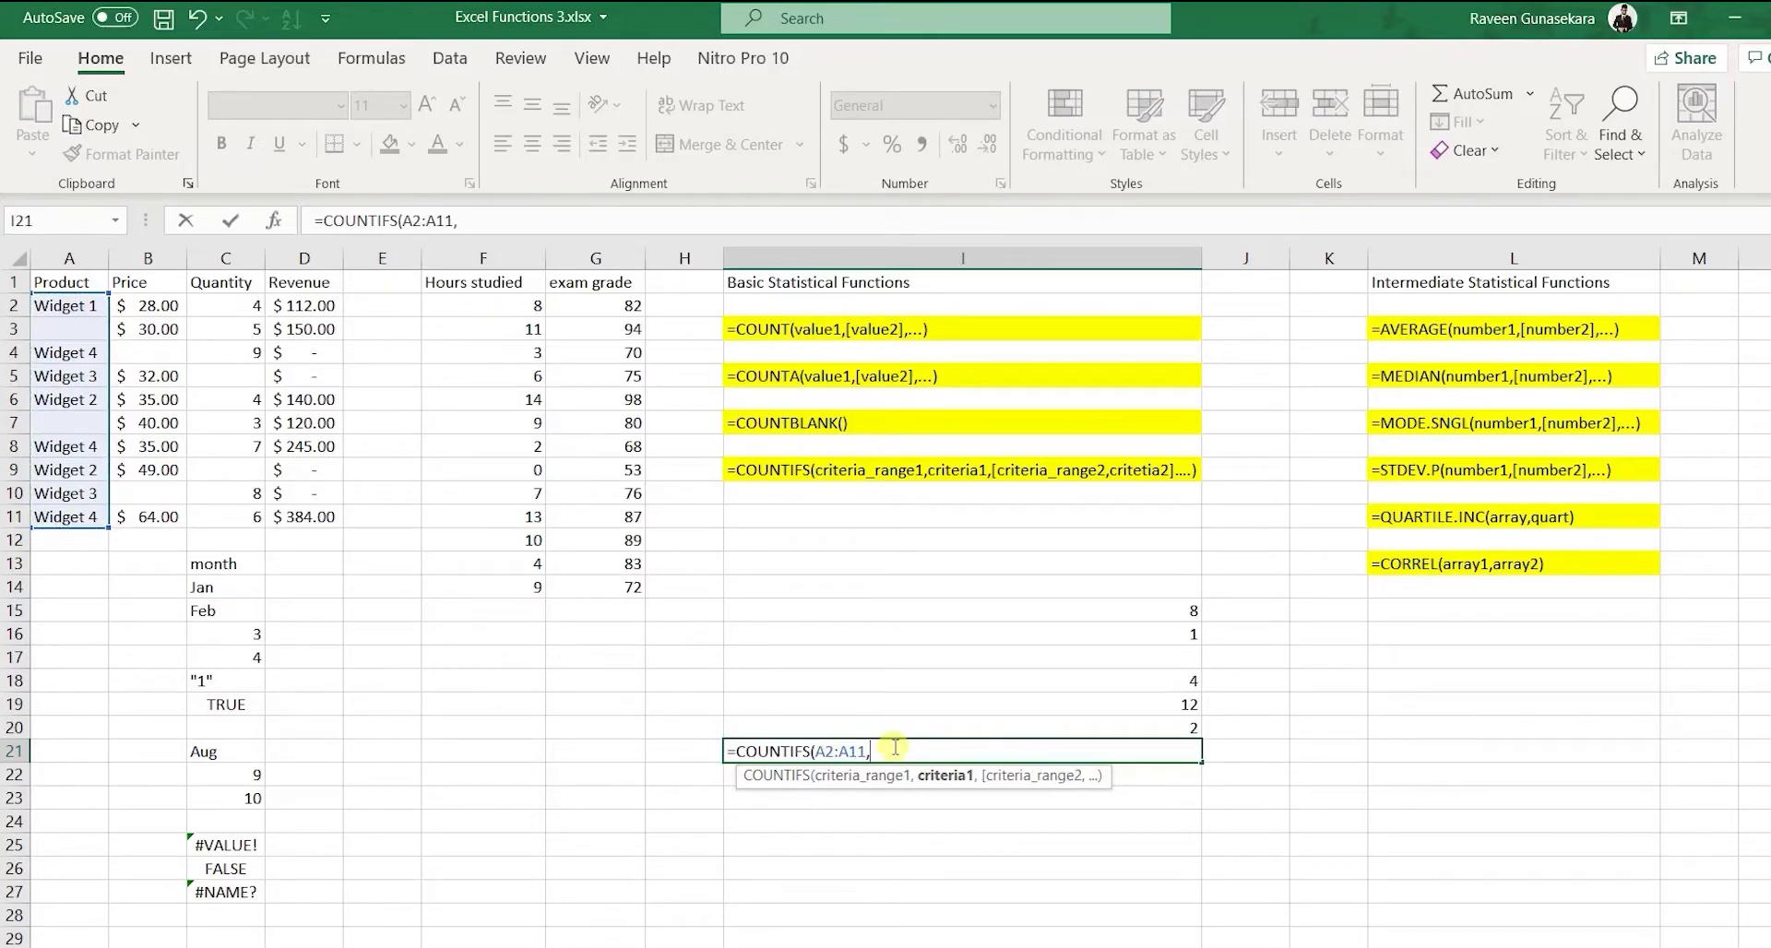
{"action": "left_click", "coordinate": [86, 353]}
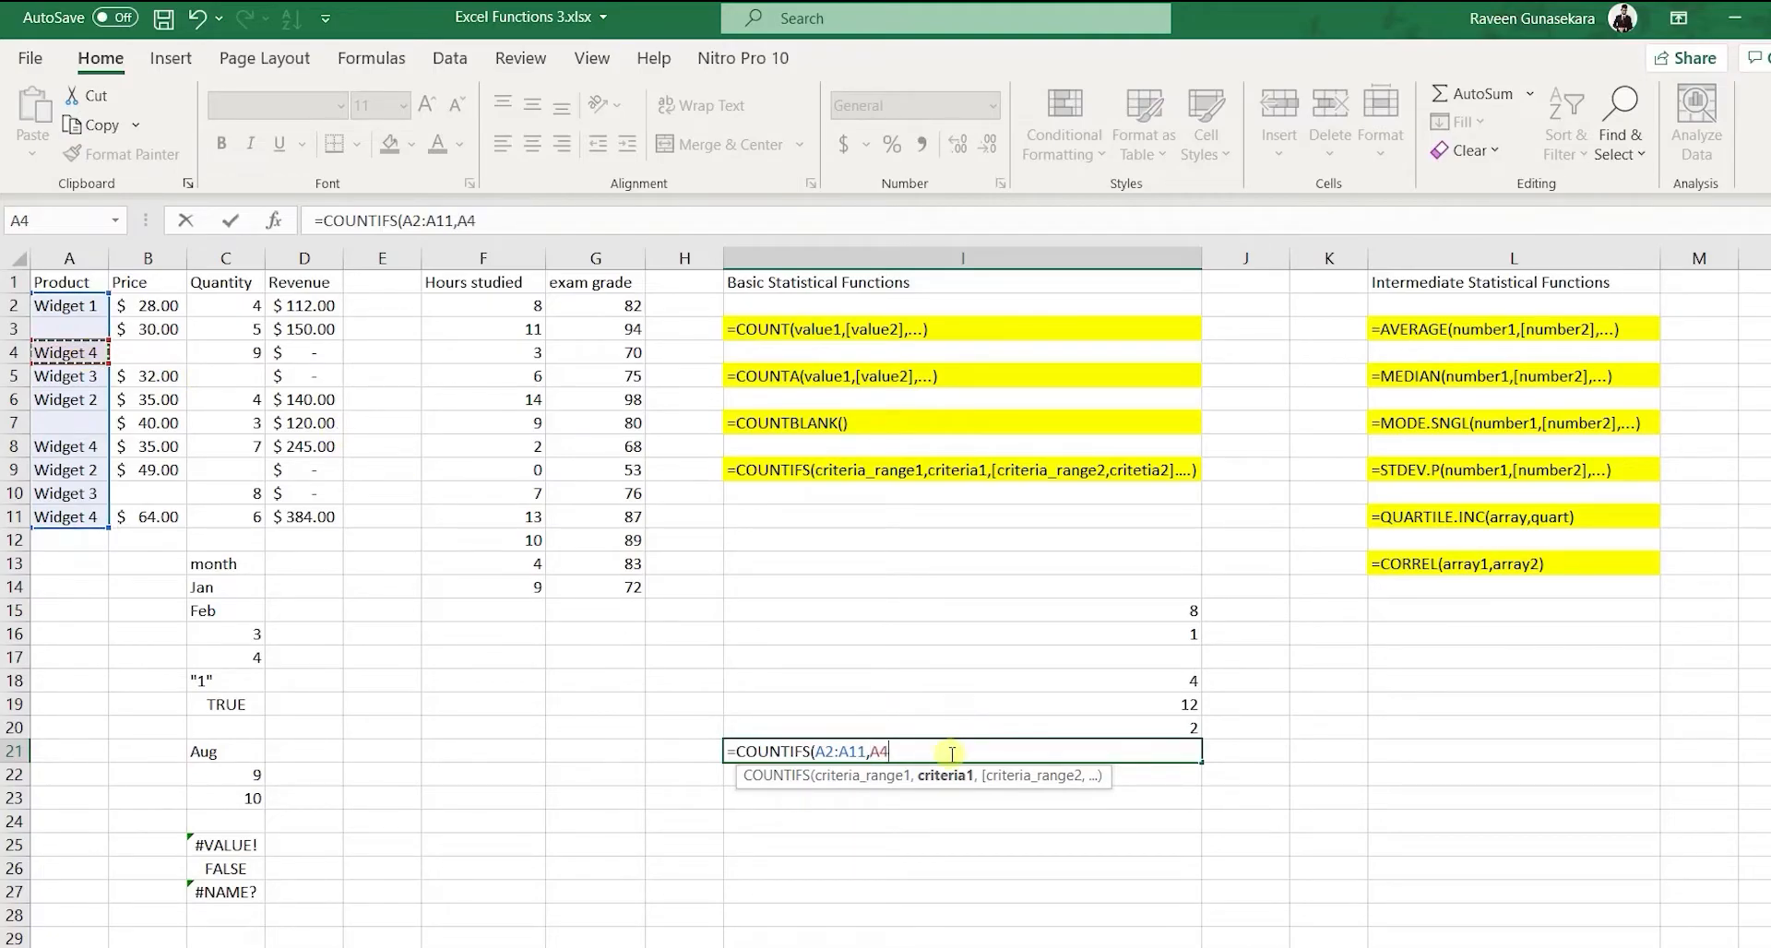
{"action": "type", "text": ")"}
{"action": "key", "text": "Return"}
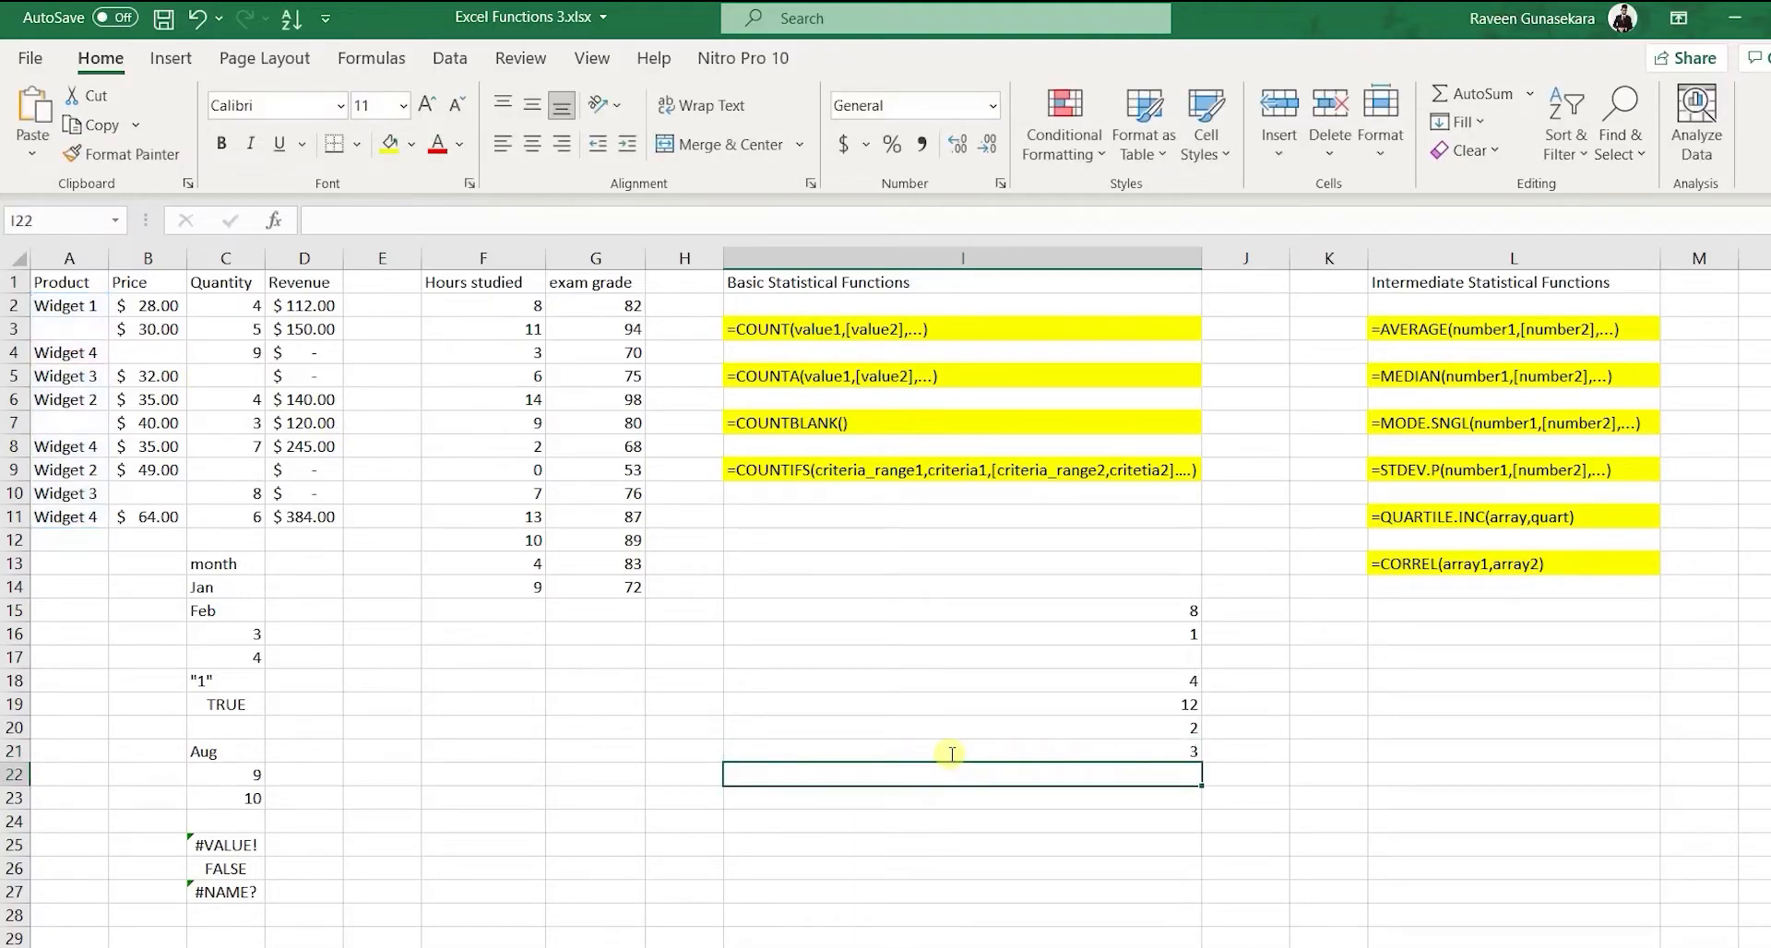
{"action": "left_click", "coordinate": [1047, 749]}
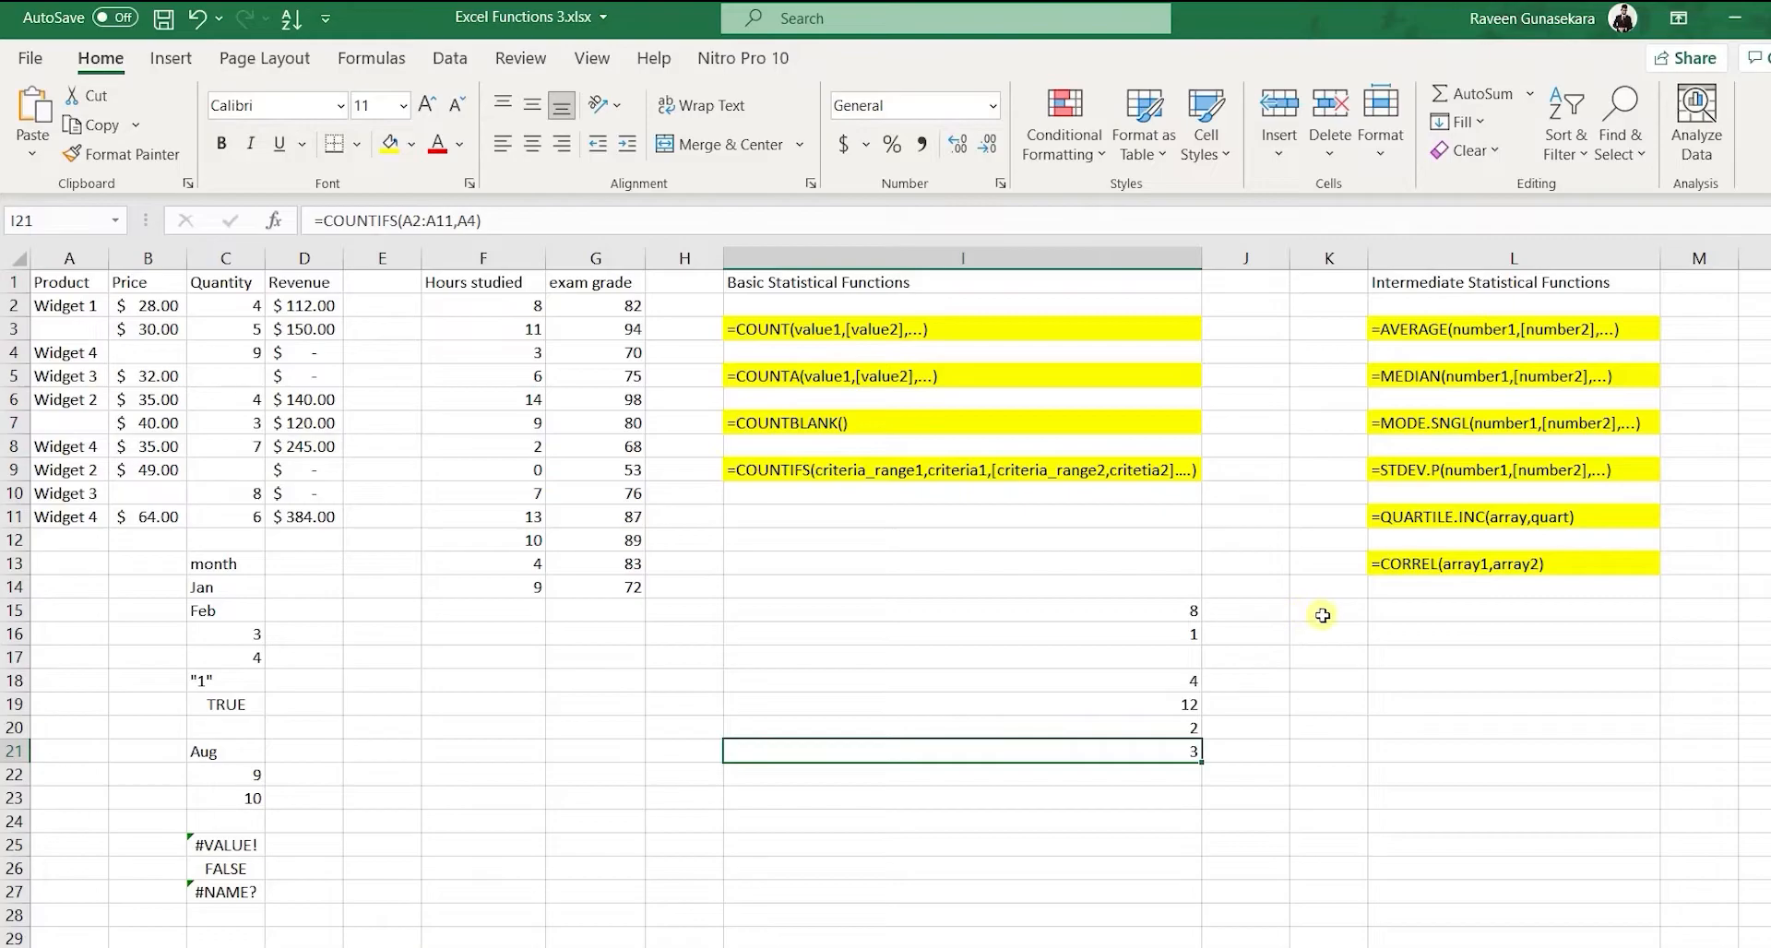
Enter =AVERAGE(C2:C11) in cell L16 to average the Quantity values.
{"action": "left_click", "coordinate": [1390, 637]}
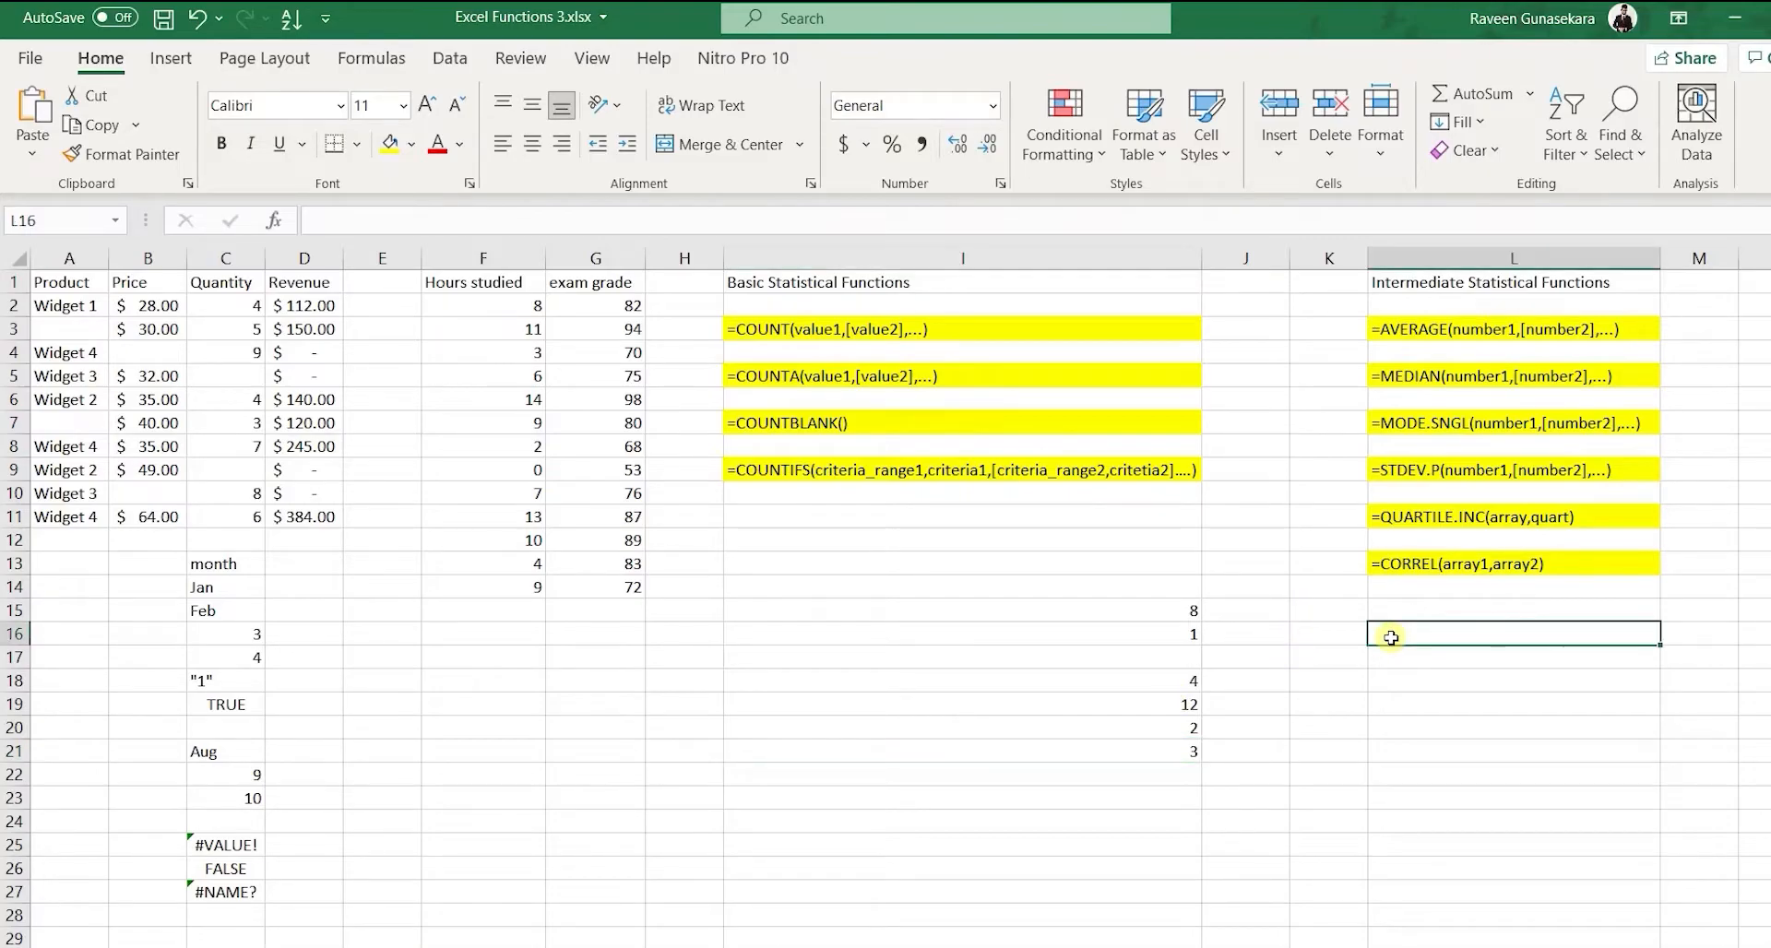
{"action": "type", "text": "=AV"}
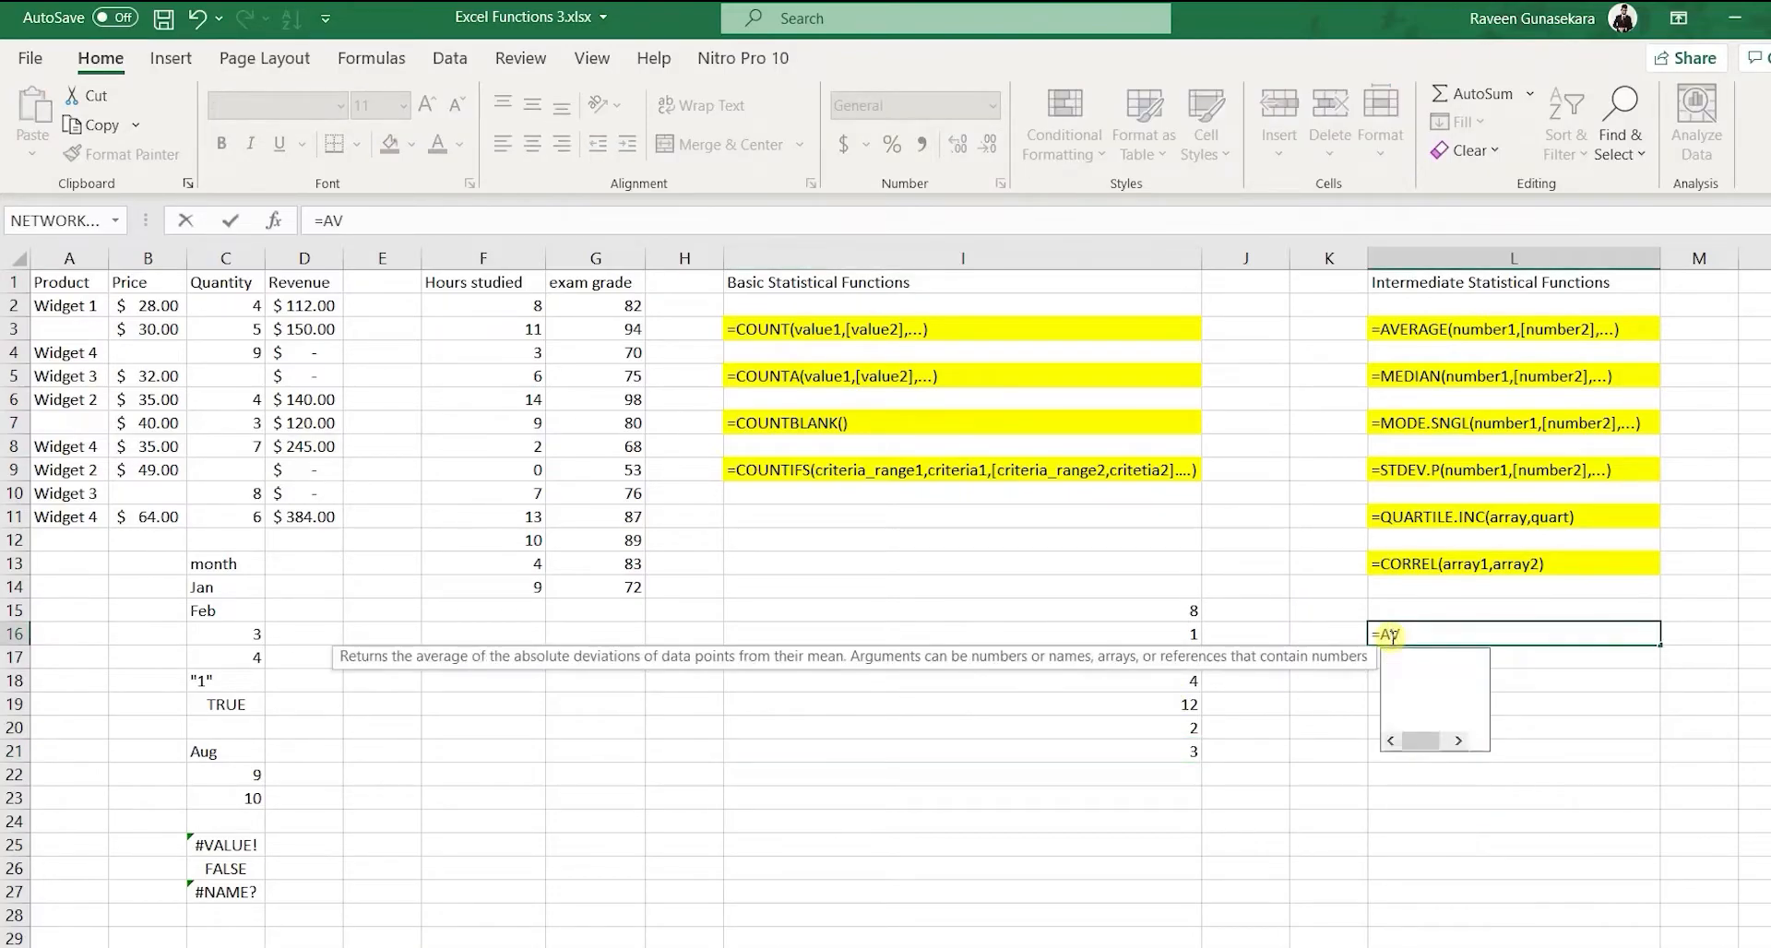
{"action": "type", "text": "EVAT"}
{"action": "key", "text": "BackSpace"}
{"action": "key", "text": "BackSpace"}
{"action": "key", "text": "BackSpace"}
{"action": "type", "text": "RAGE"}
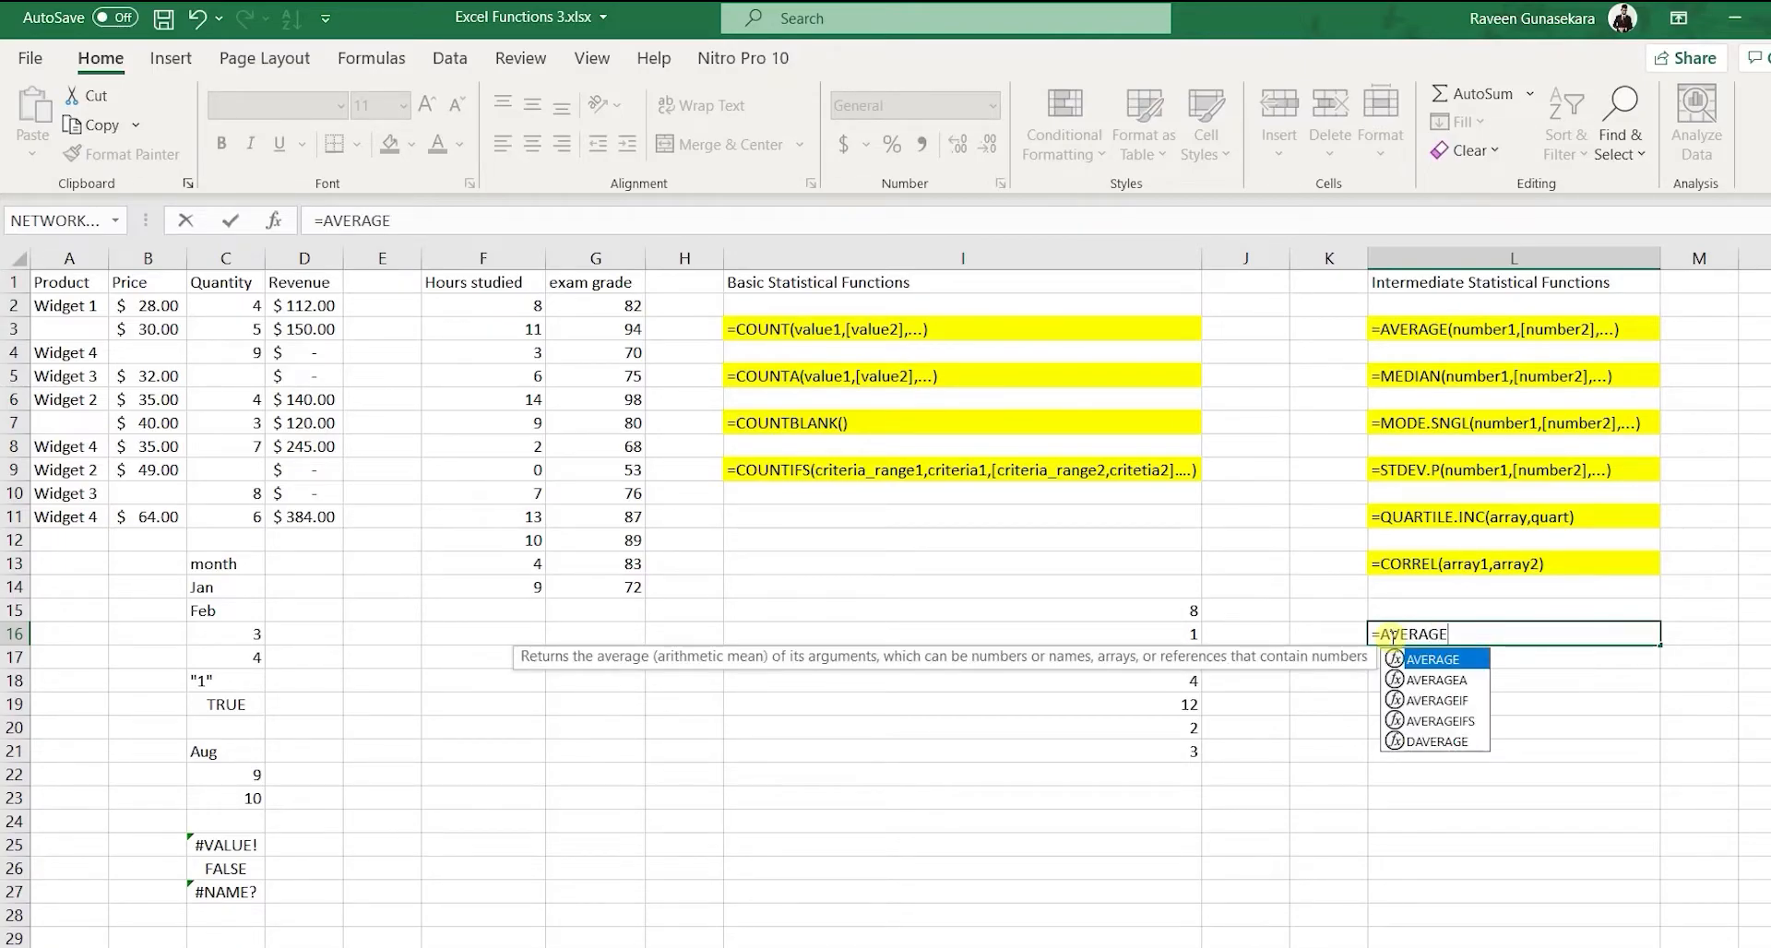
{"action": "type", "text": "("}
{"action": "left_click_drag", "start_coordinate": [243, 305], "coordinate": [226, 513]}
{"action": "key", "text": "Return"}
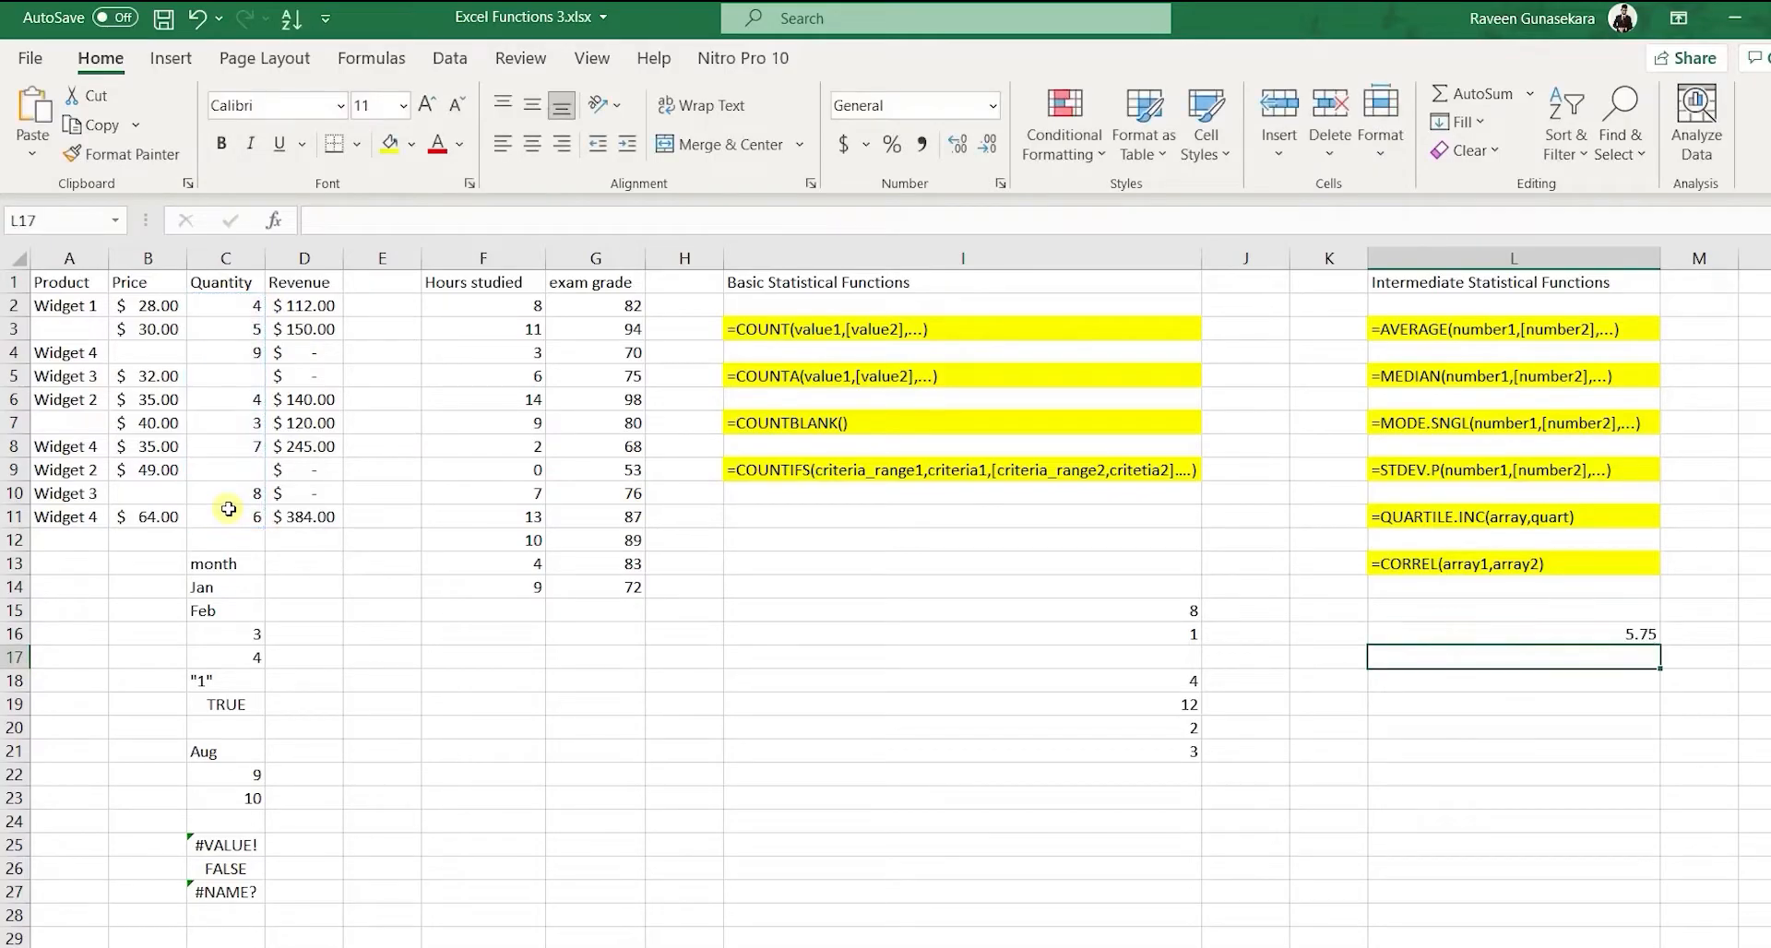
{"action": "left_click", "coordinate": [1464, 639]}
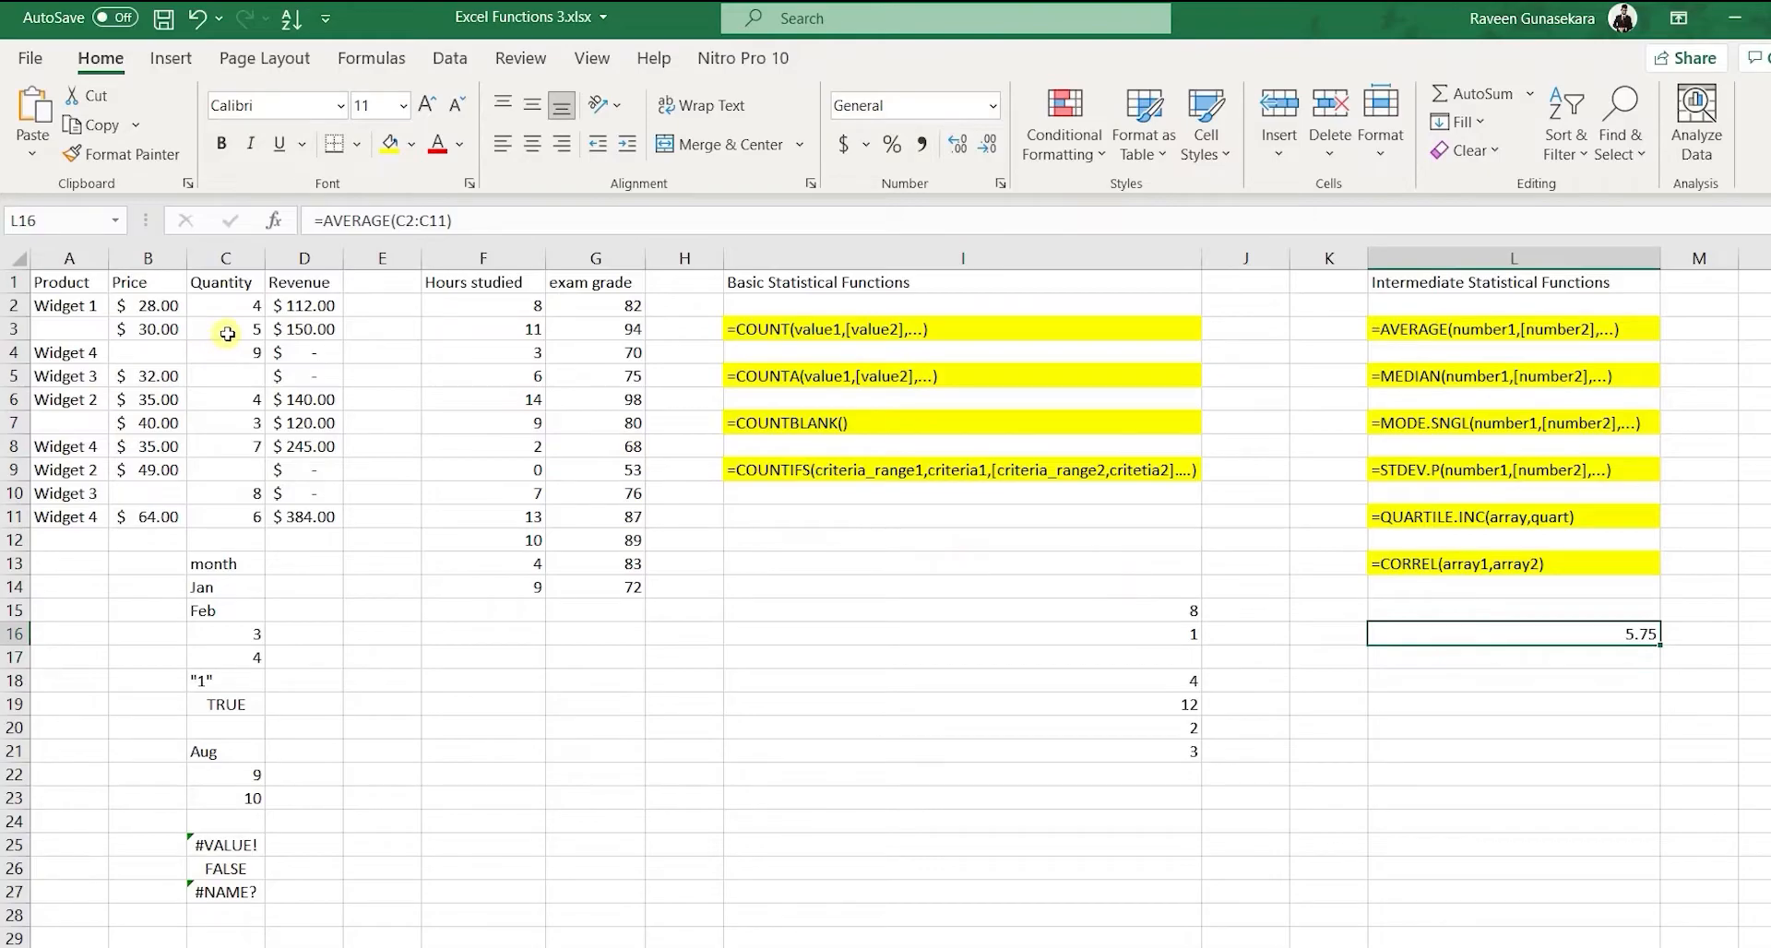
Enter =MEDIAN(C2:C11) in cell L17 to find the median of the Quantity values.
{"action": "left_click", "coordinate": [1509, 664]}
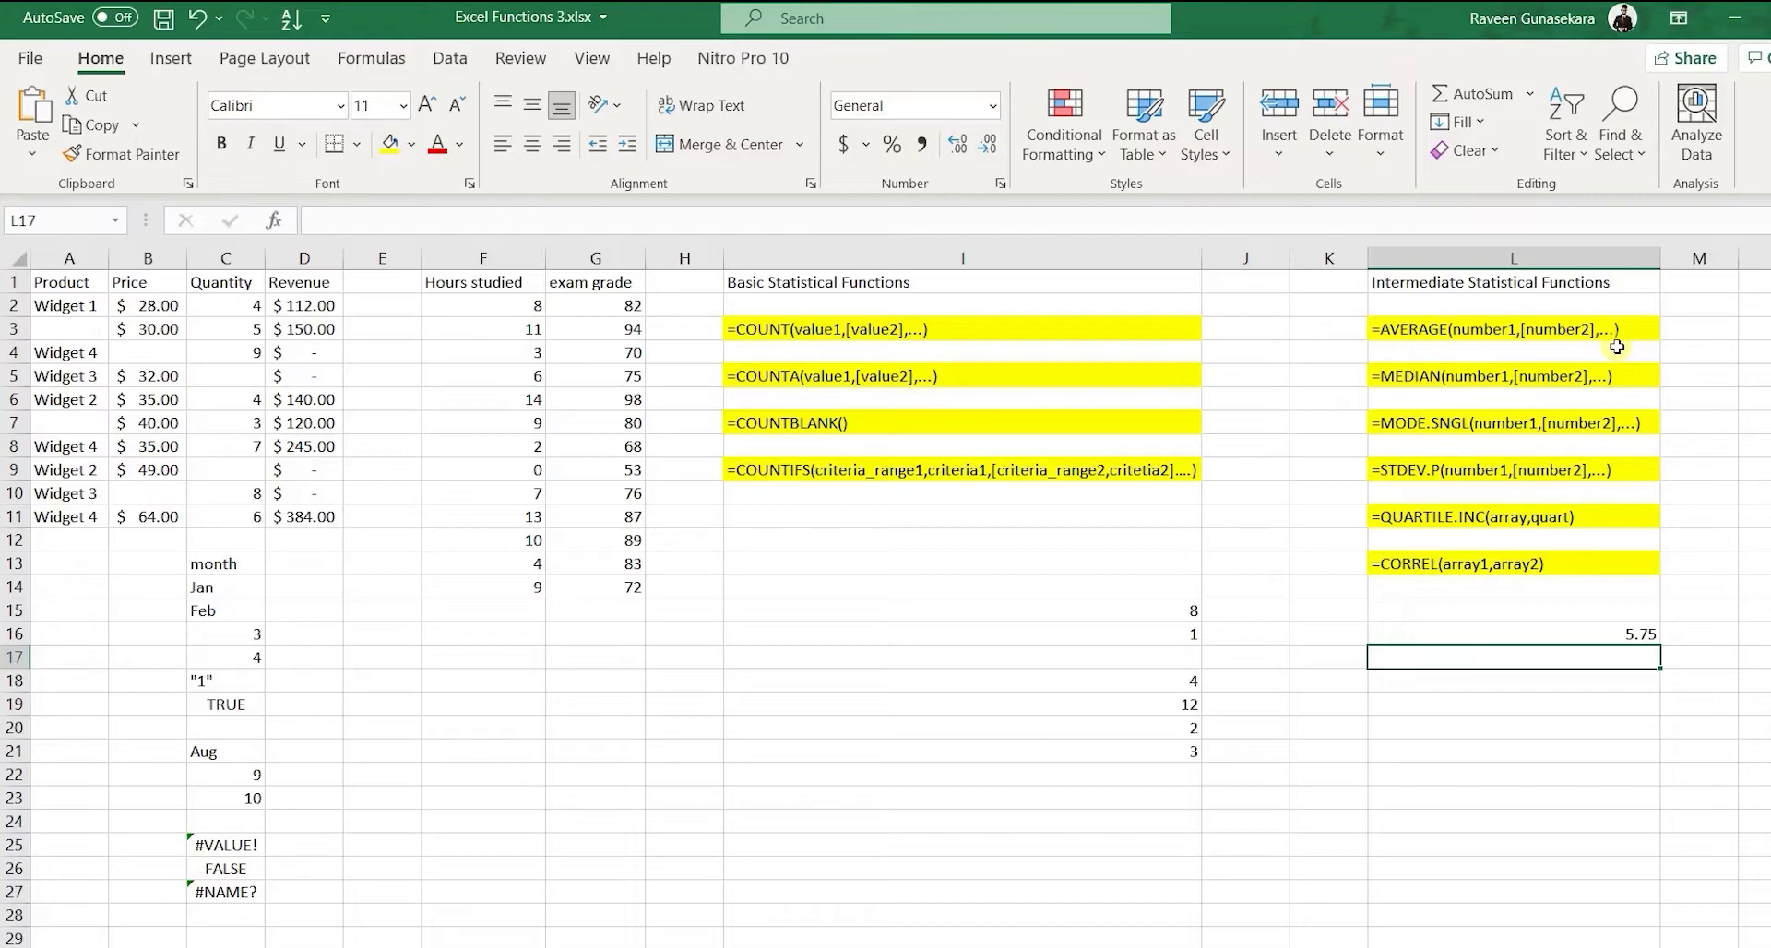
{"action": "left_click", "coordinate": [1425, 378]}
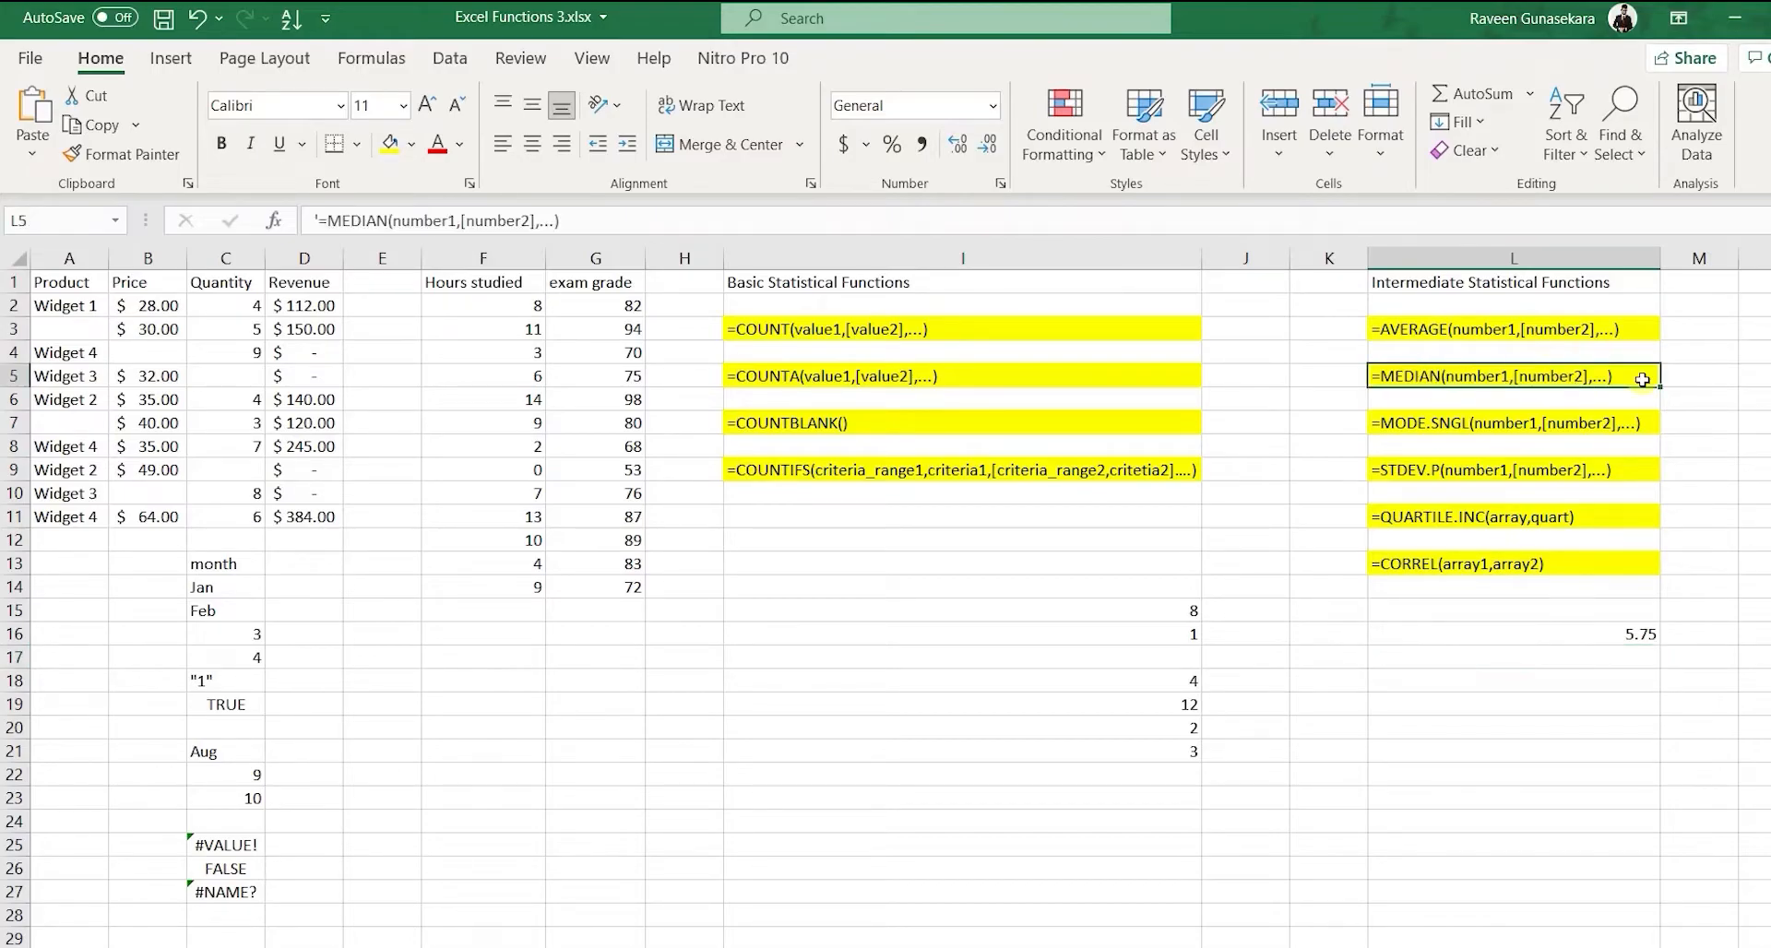
{"action": "left_click", "coordinate": [1490, 661]}
{"action": "type", "text": "=MEDI"}
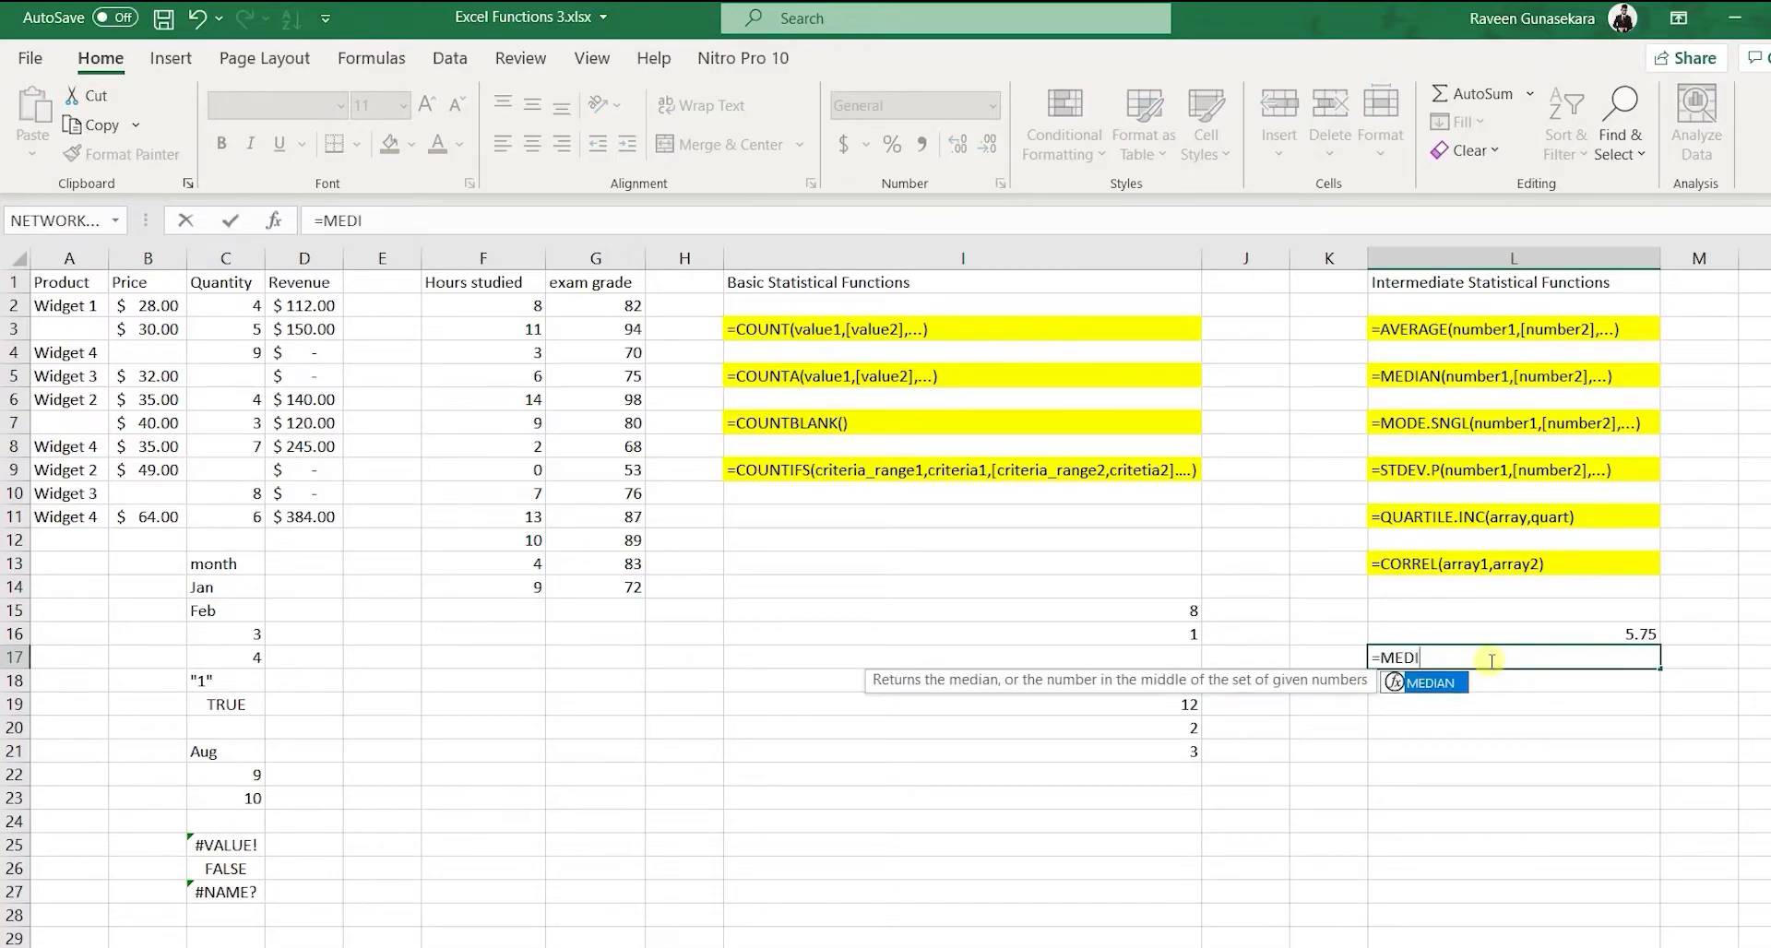
{"action": "type", "text": "AN("}
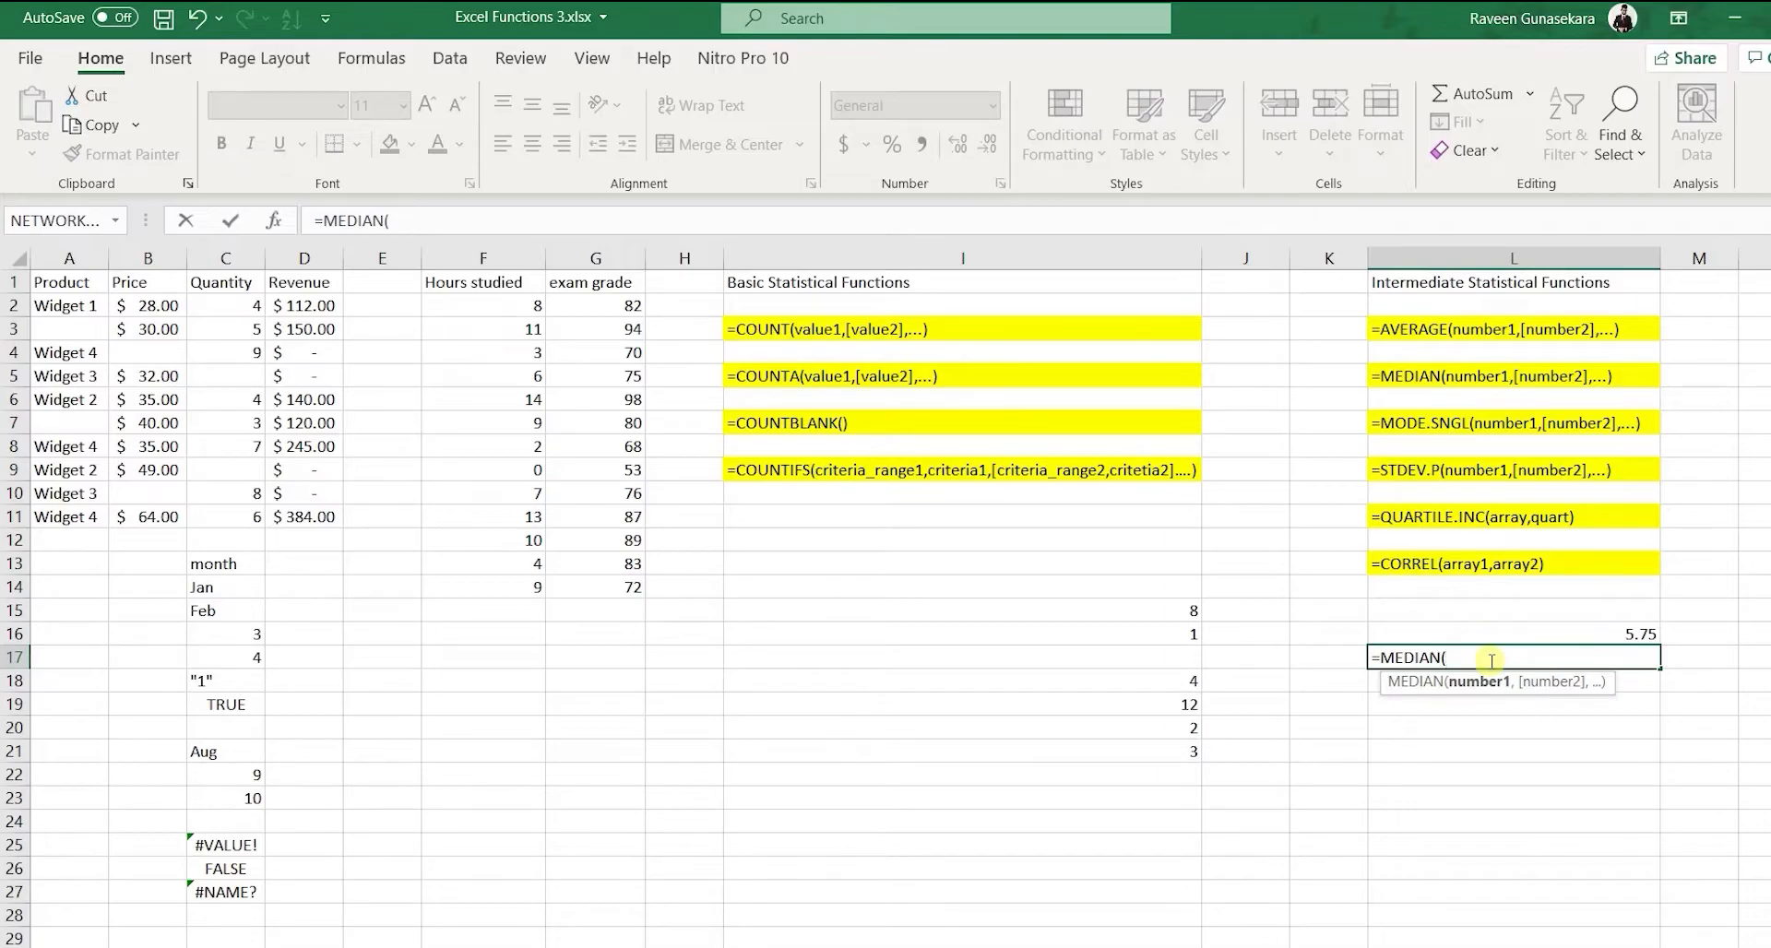
{"action": "left_click_drag", "start_coordinate": [244, 305], "coordinate": [224, 514]}
{"action": "type", "text": ")"}
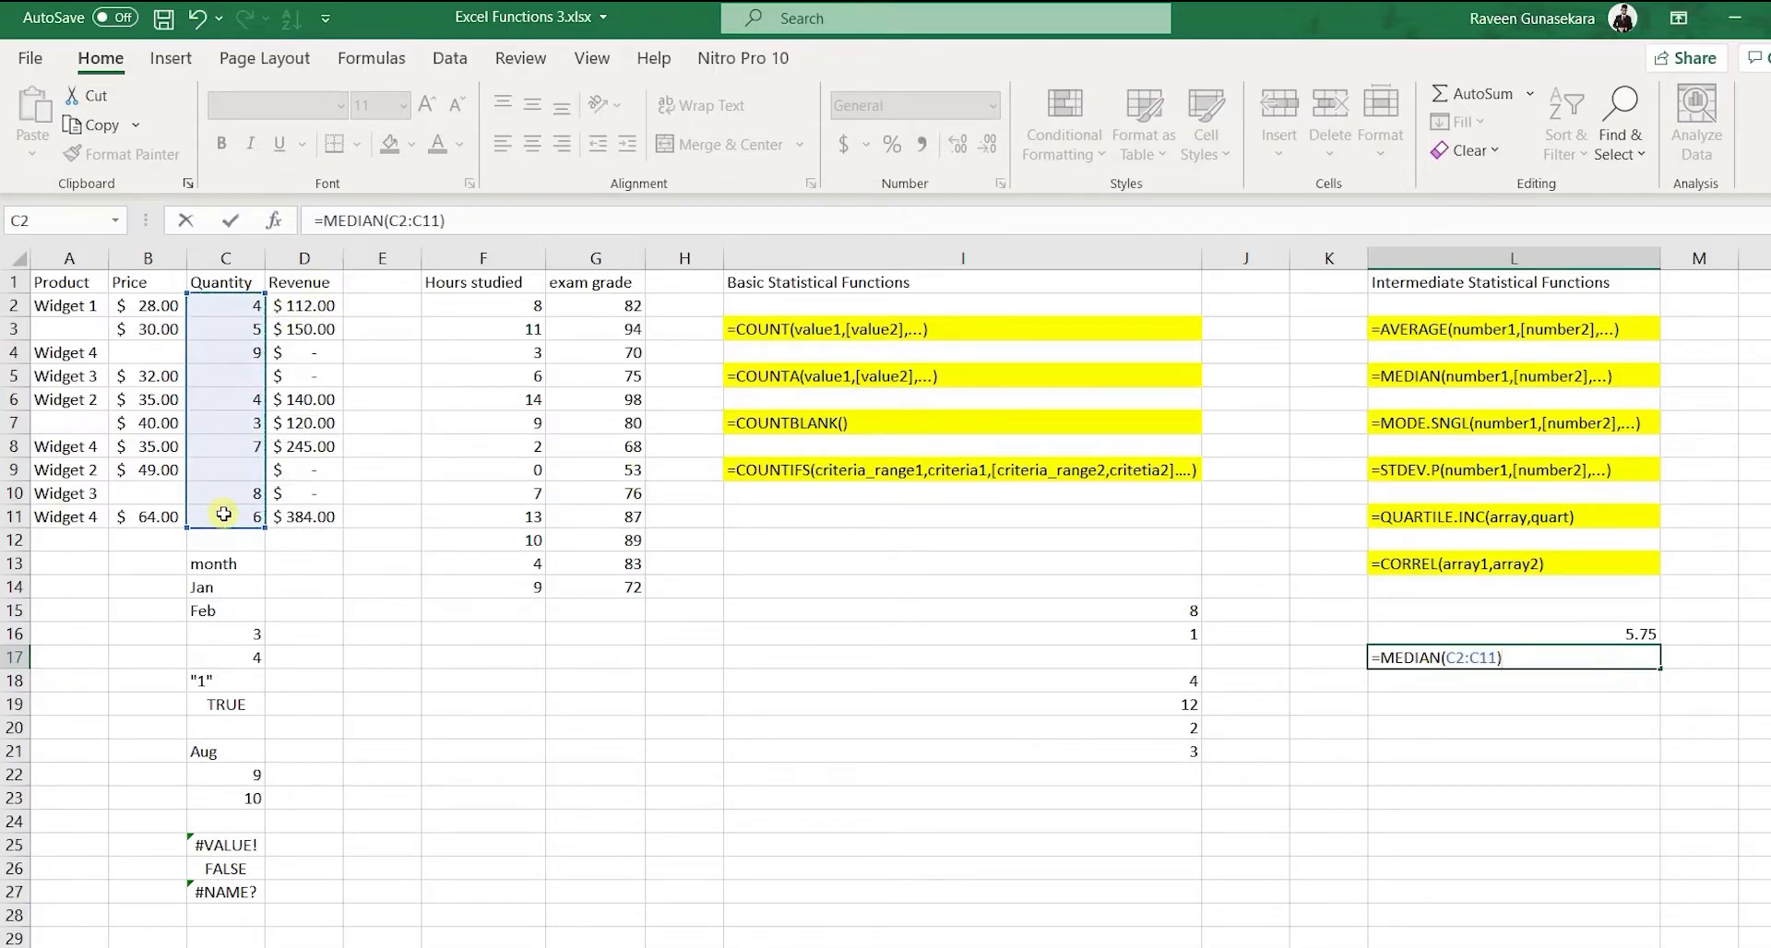
{"action": "key", "text": "Return"}
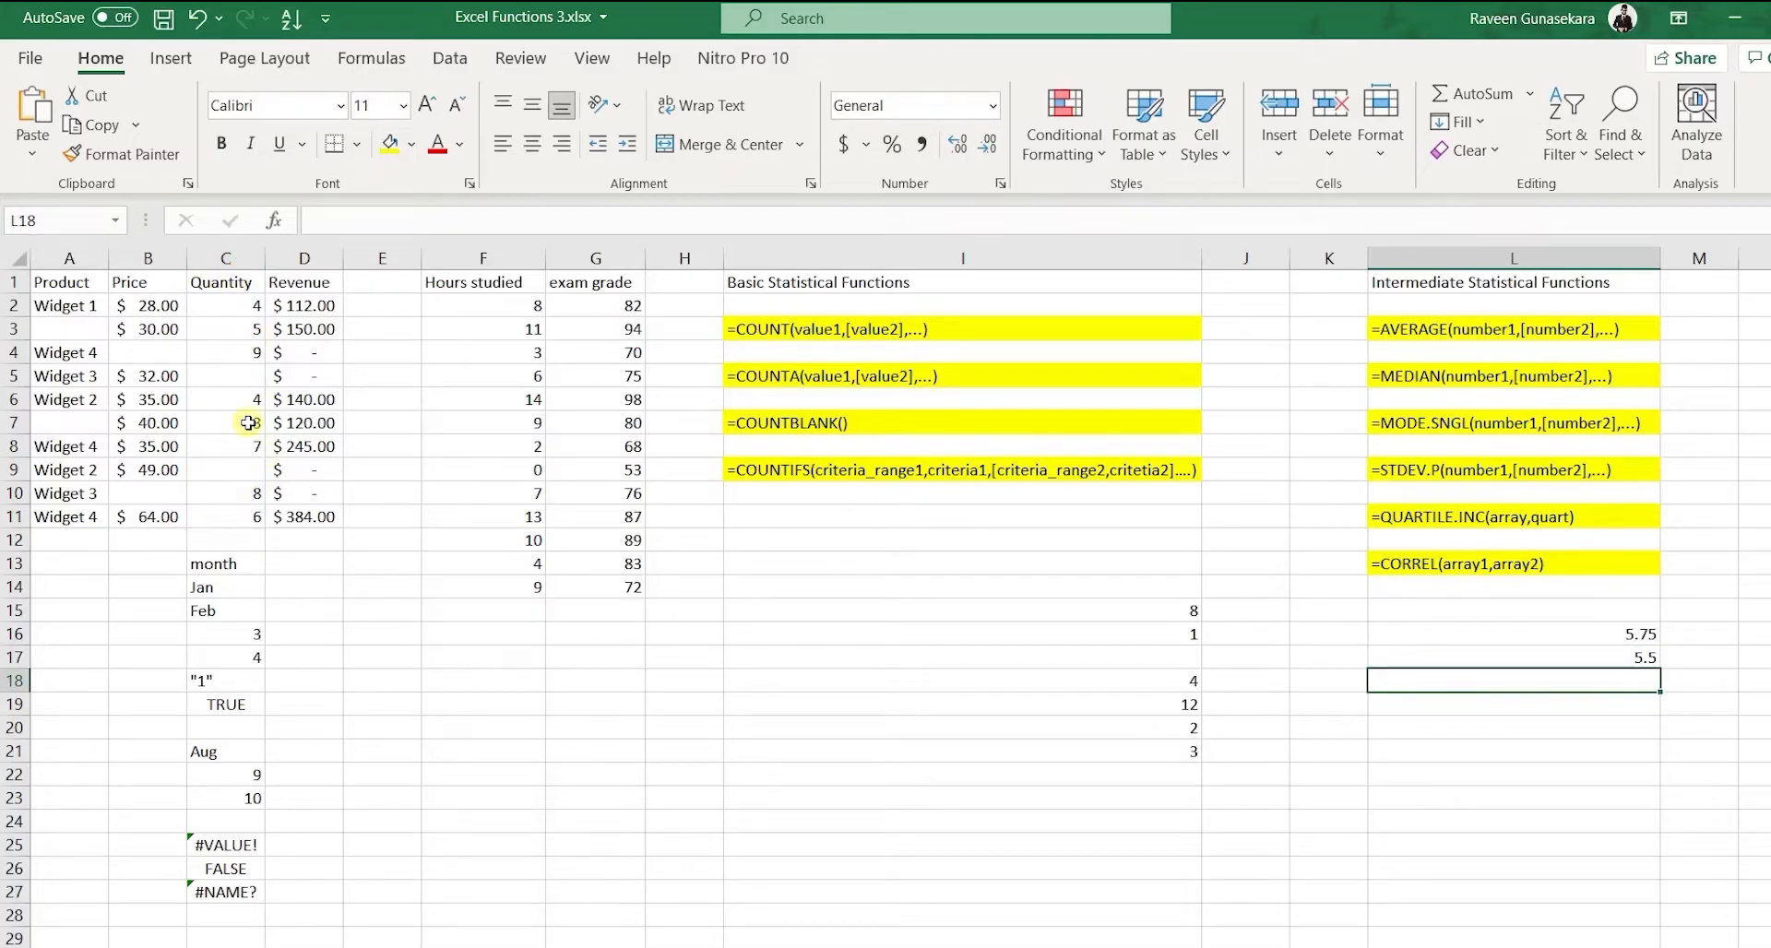
{"action": "left_click", "coordinate": [1625, 659]}
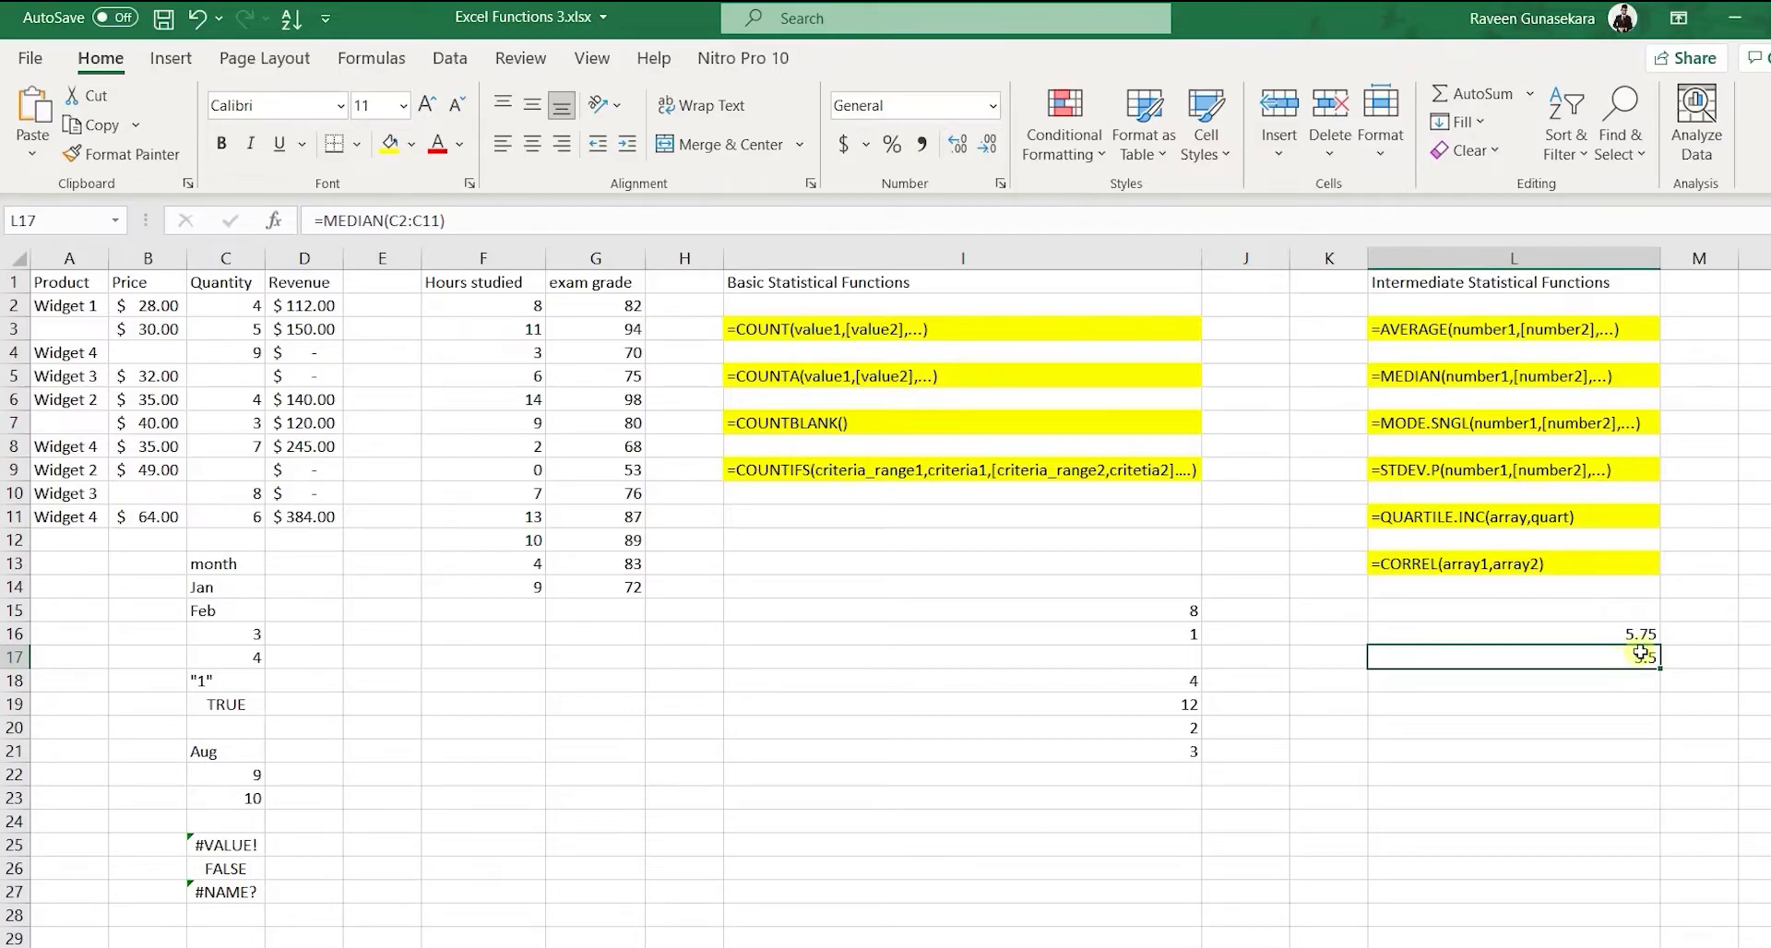
Enter =MODE(C2:C11) in cell L18 to find the most frequent Quantity value.
{"action": "left_click", "coordinate": [1507, 682]}
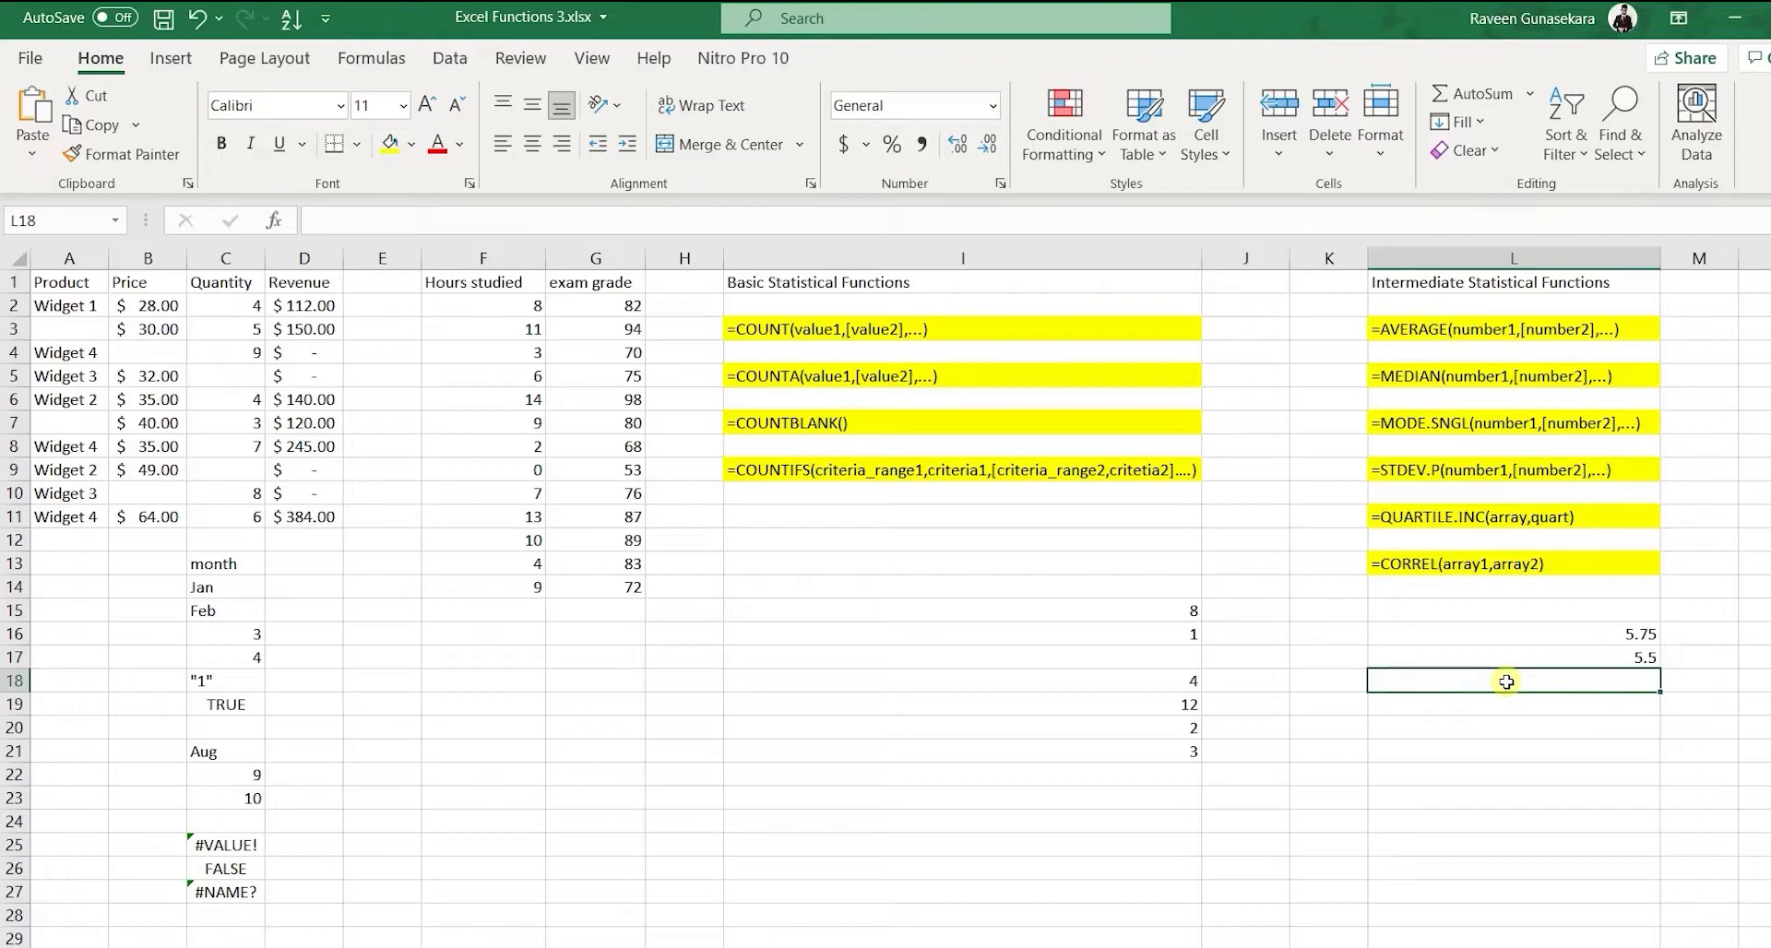
{"action": "type", "text": "=MODE"}
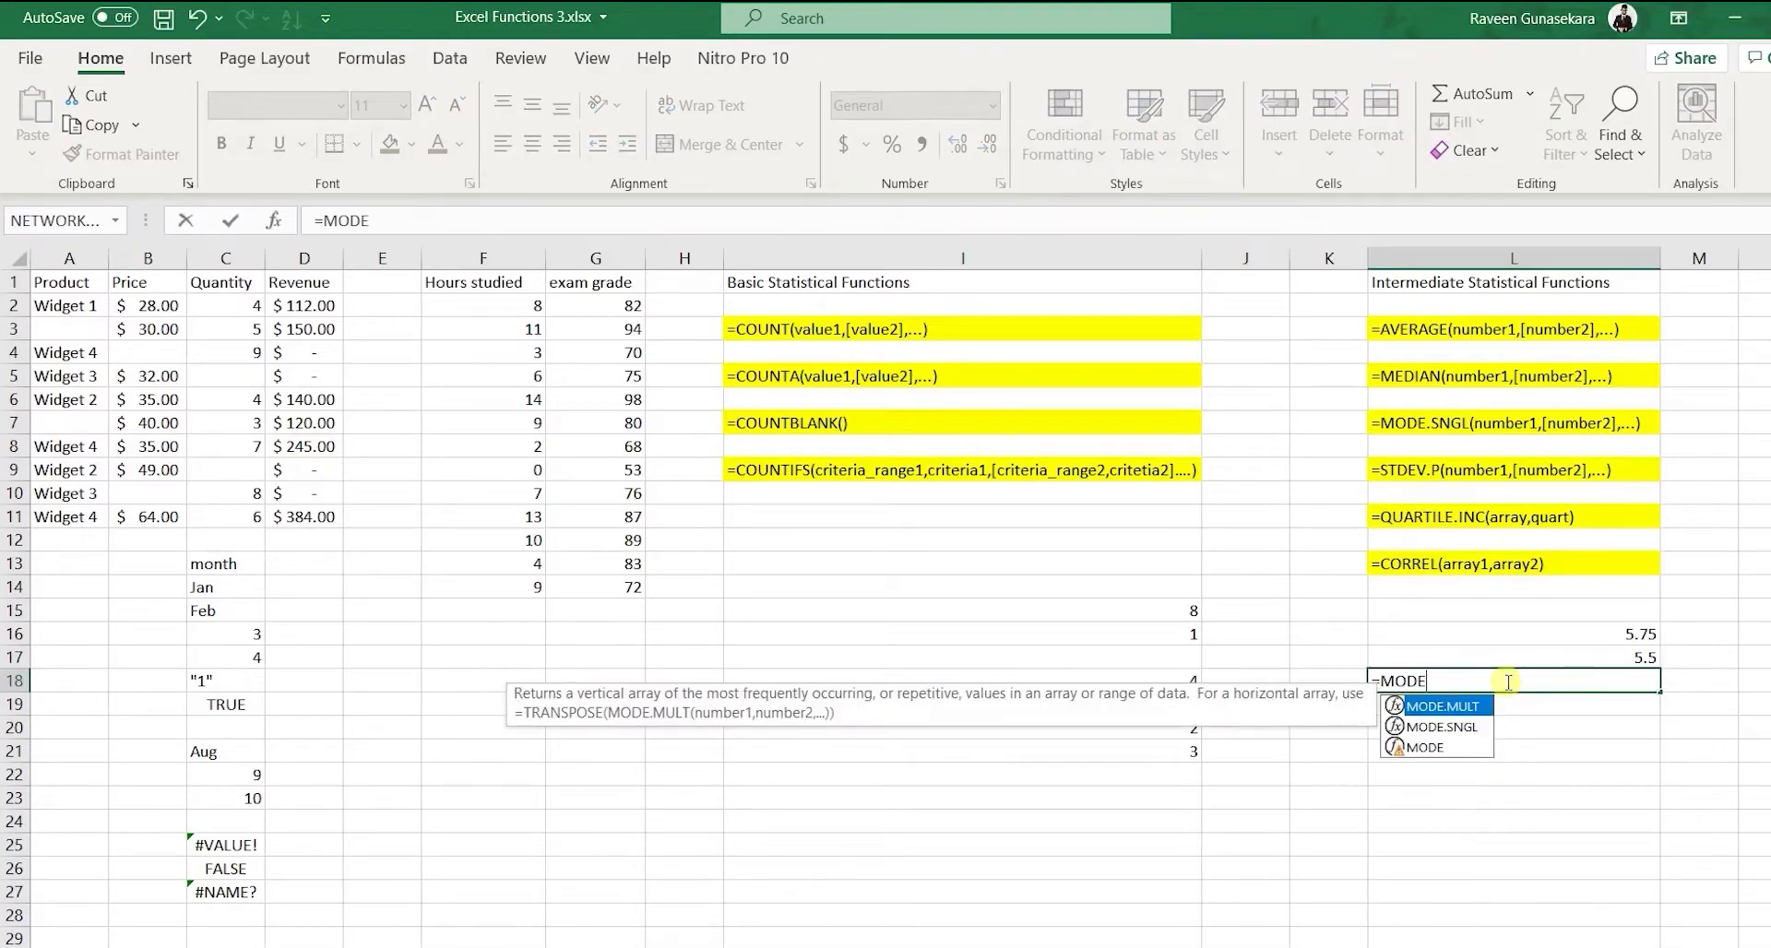
{"action": "type", "text": "("}
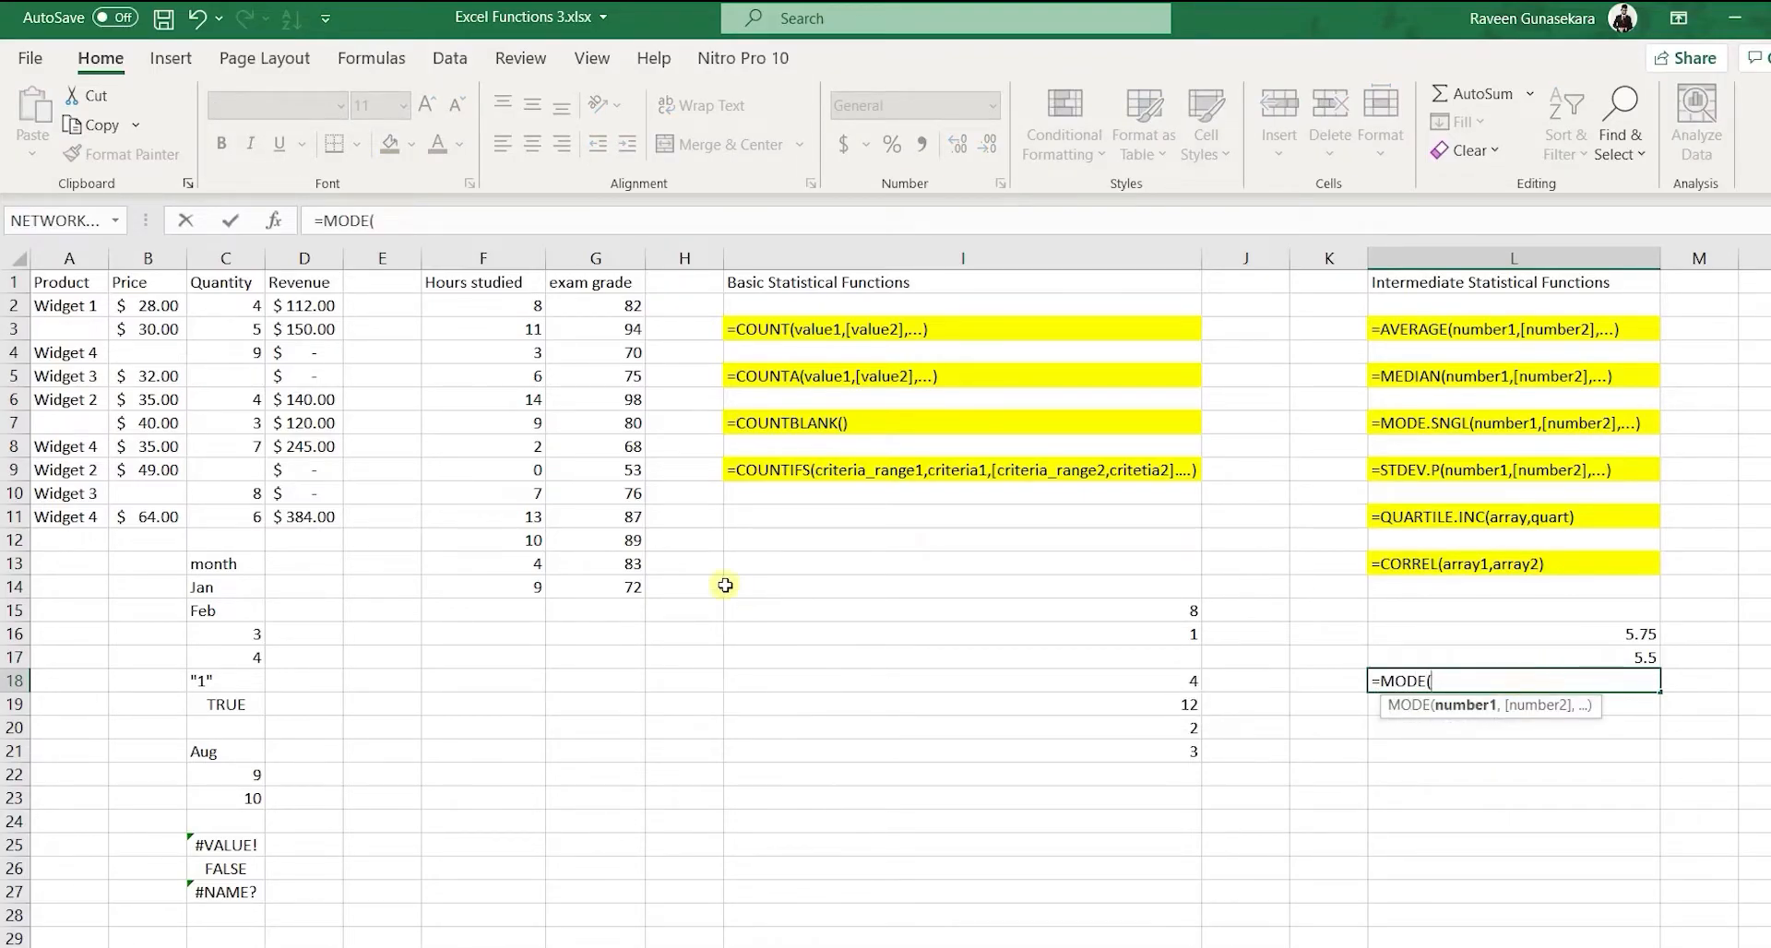
{"action": "left_click_drag", "start_coordinate": [238, 304], "coordinate": [216, 526]}
{"action": "key", "text": "Return"}
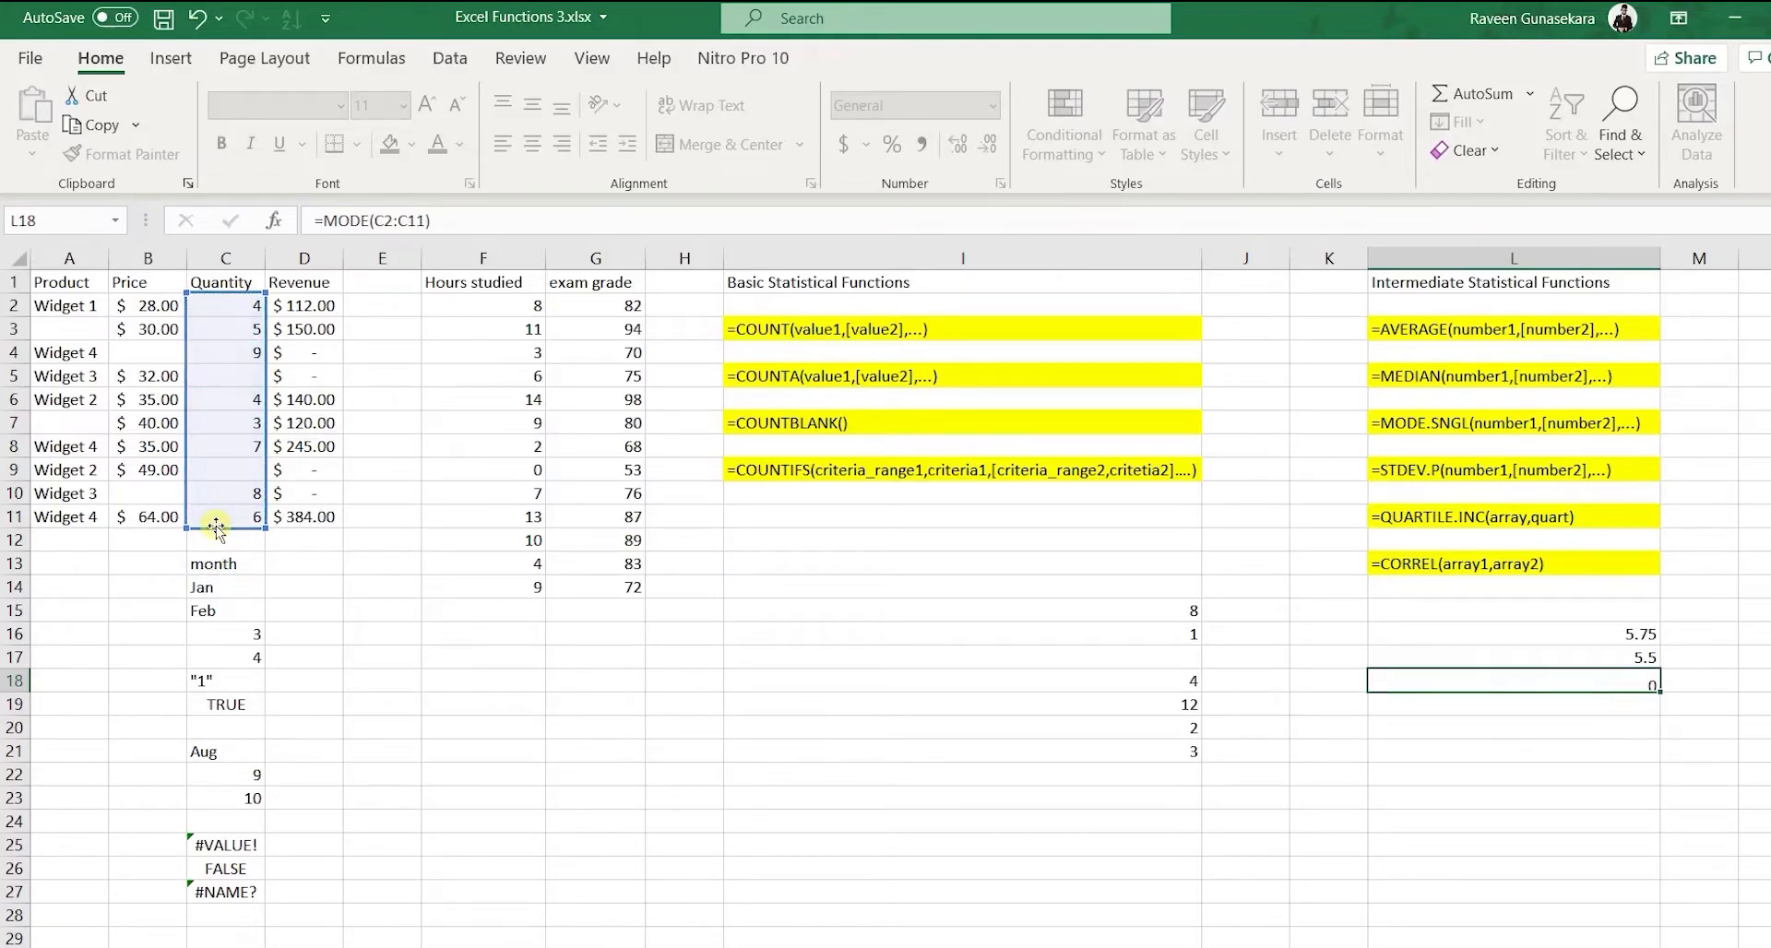
{"action": "left_click", "coordinate": [1586, 675]}
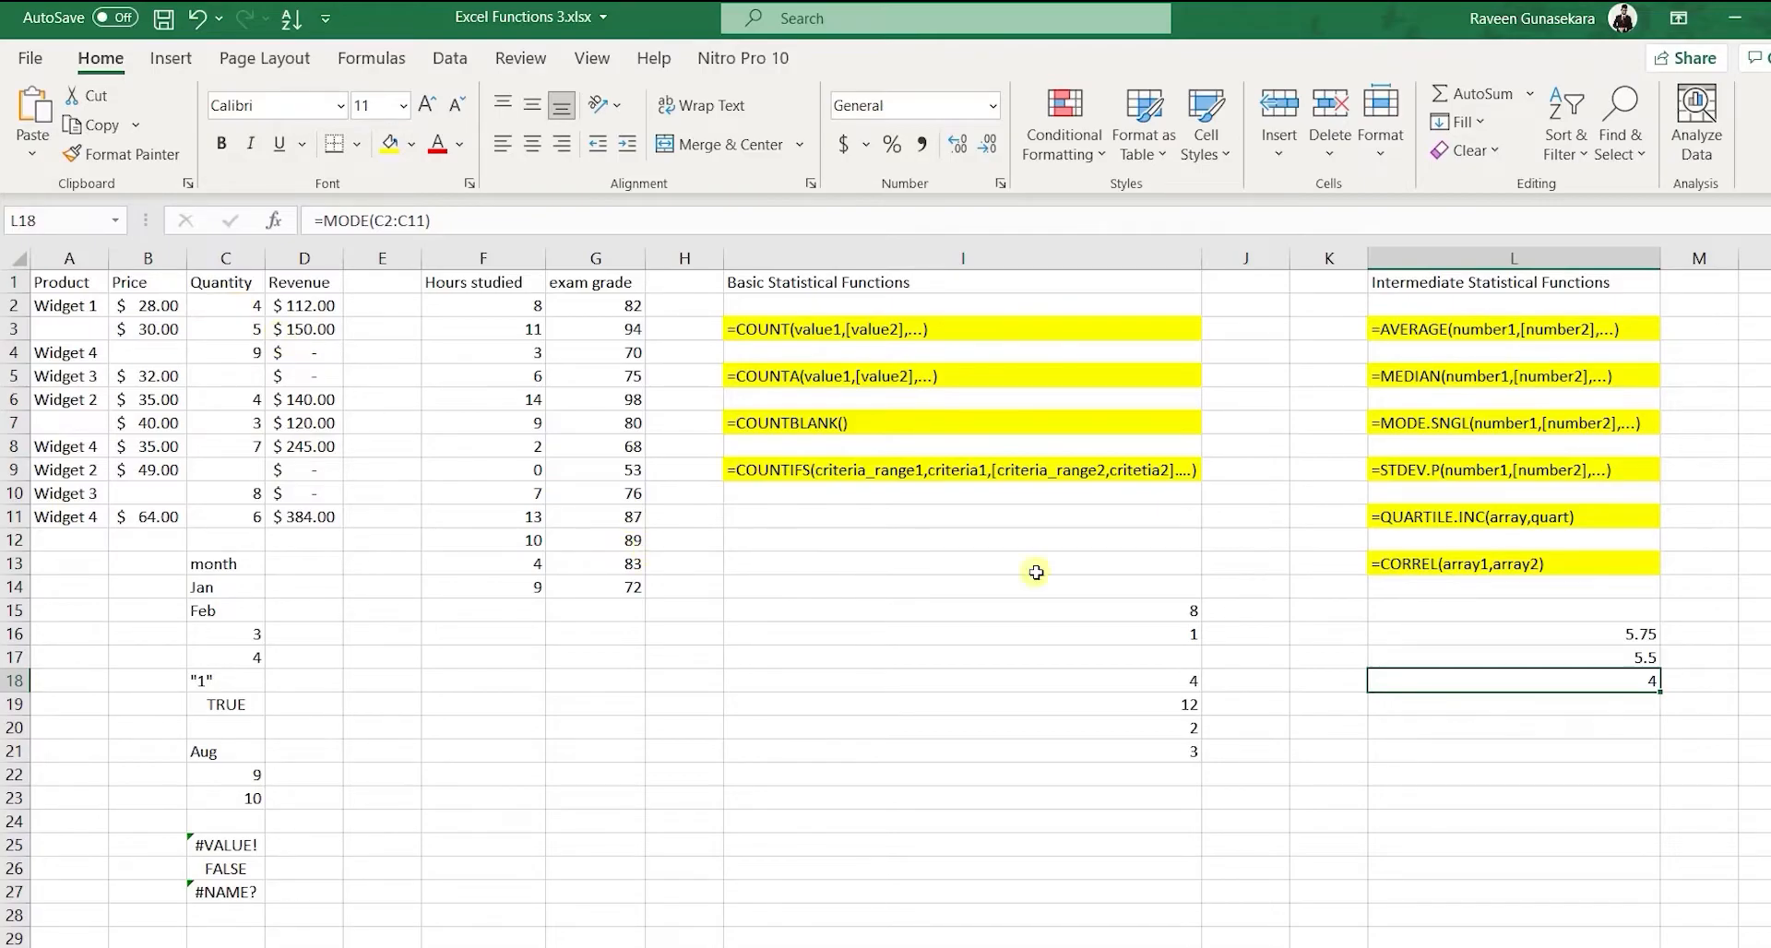
{"action": "left_click", "coordinate": [1480, 708]}
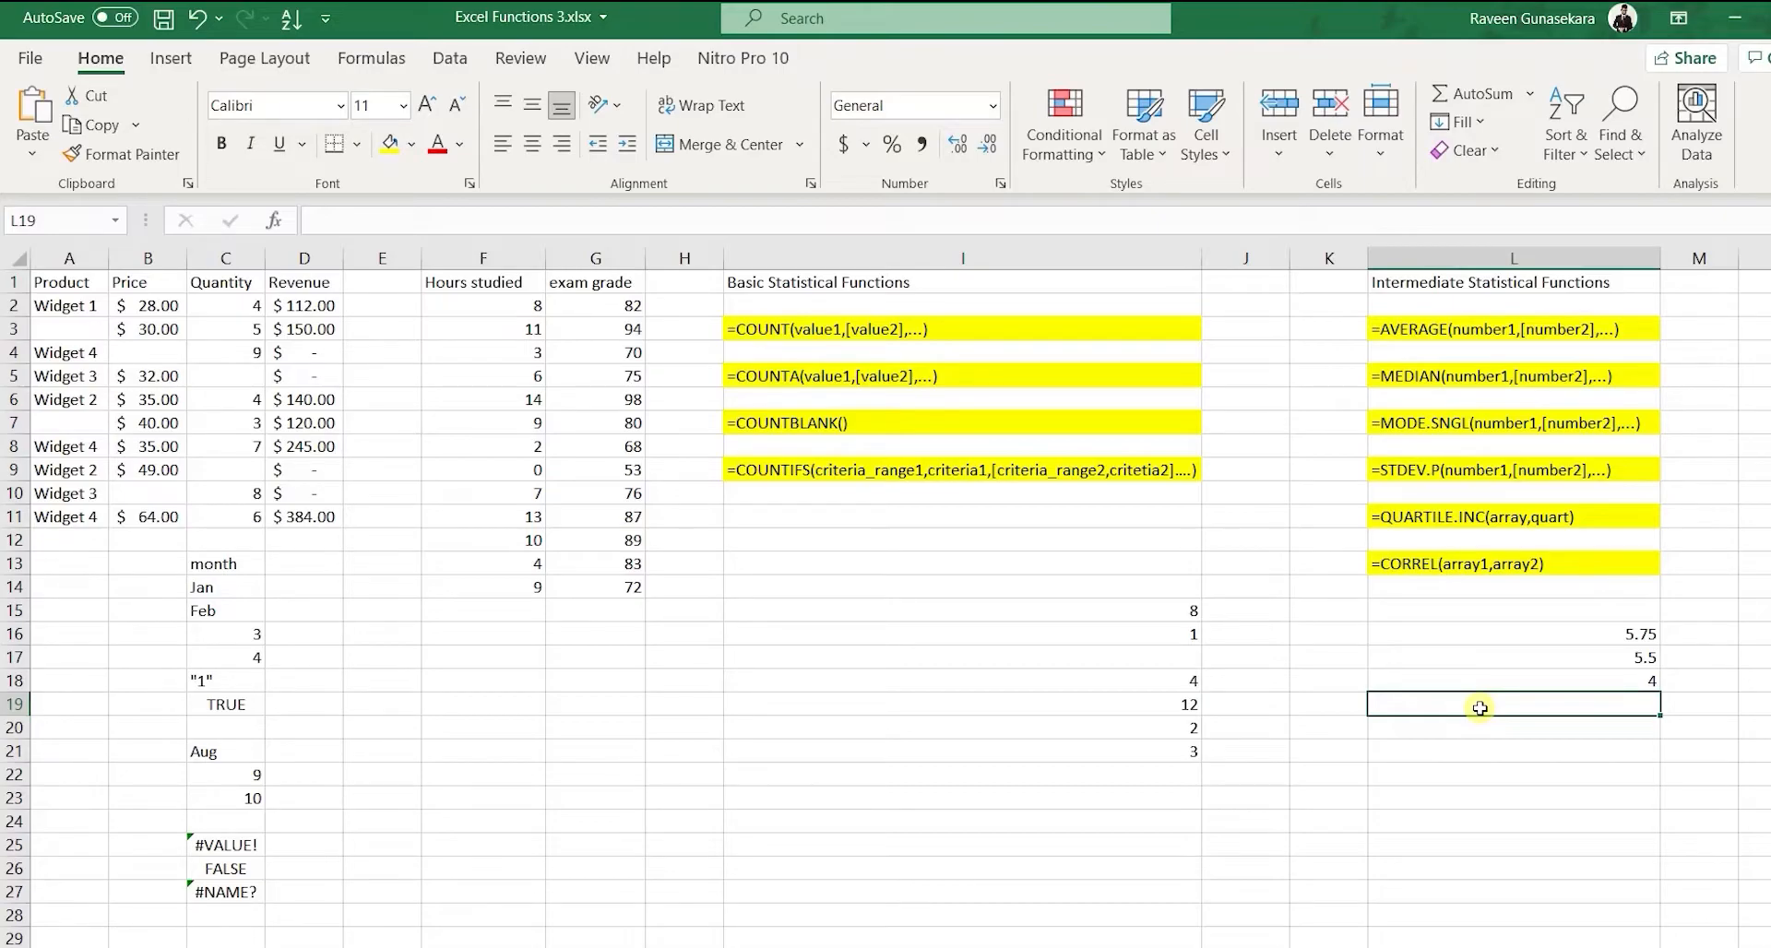
{"action": "left_click", "coordinate": [1480, 467]}
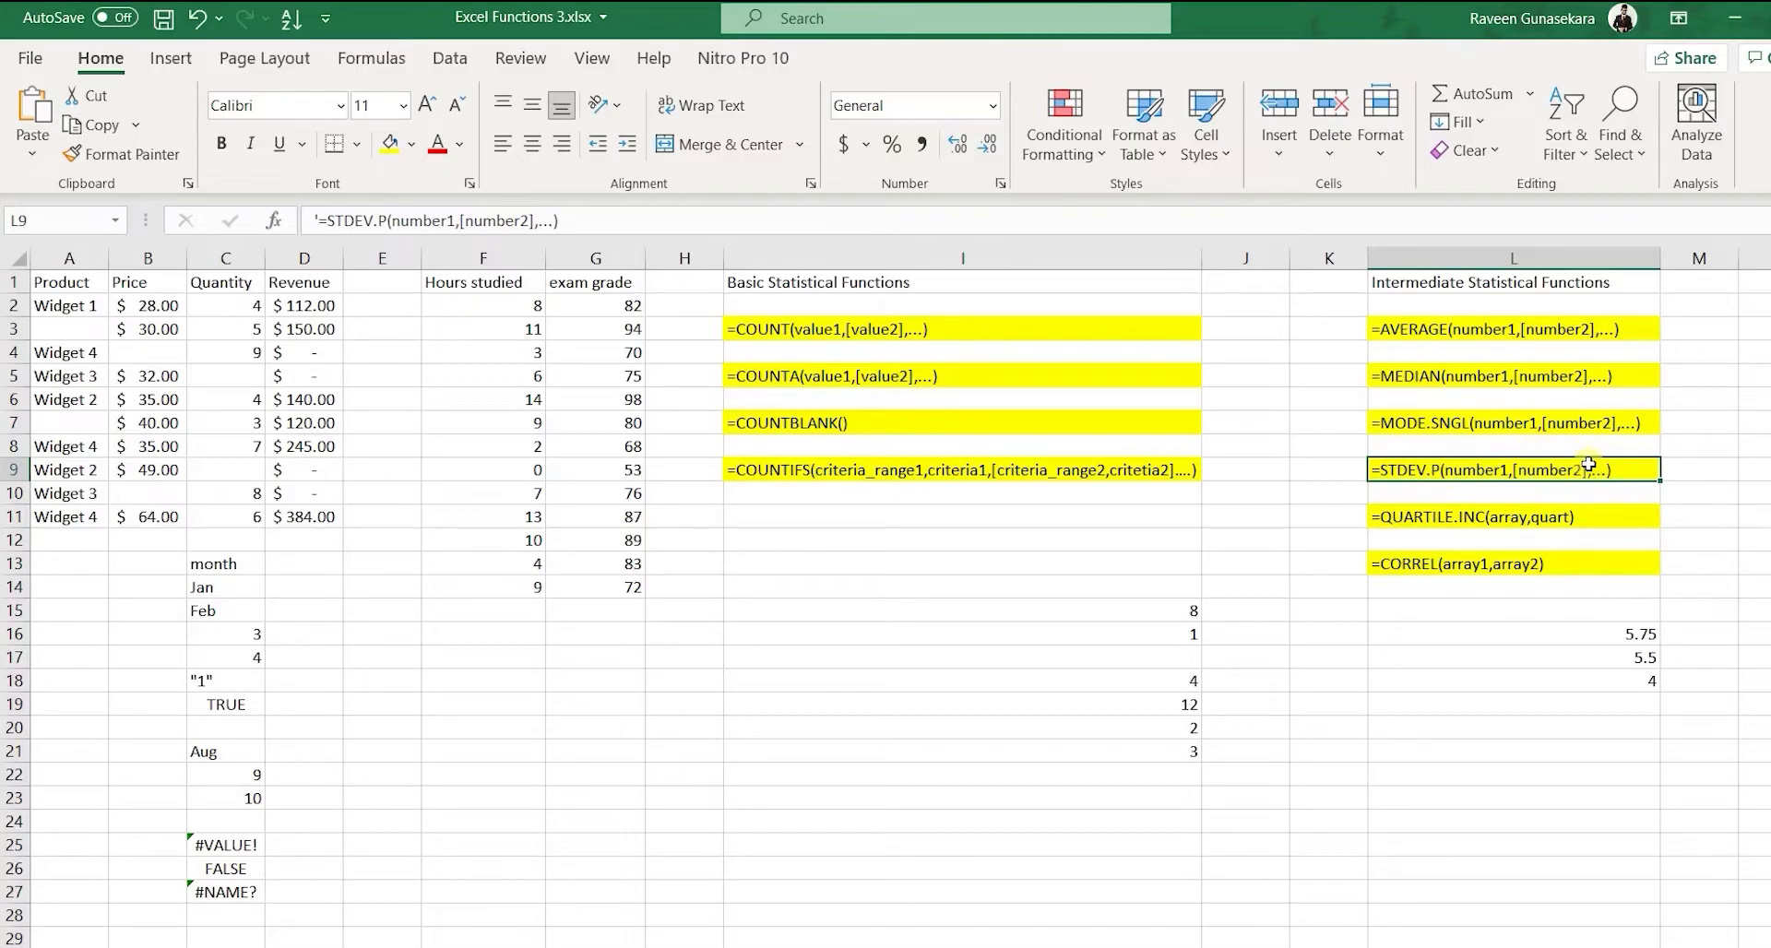
{"action": "left_click", "coordinate": [1463, 703]}
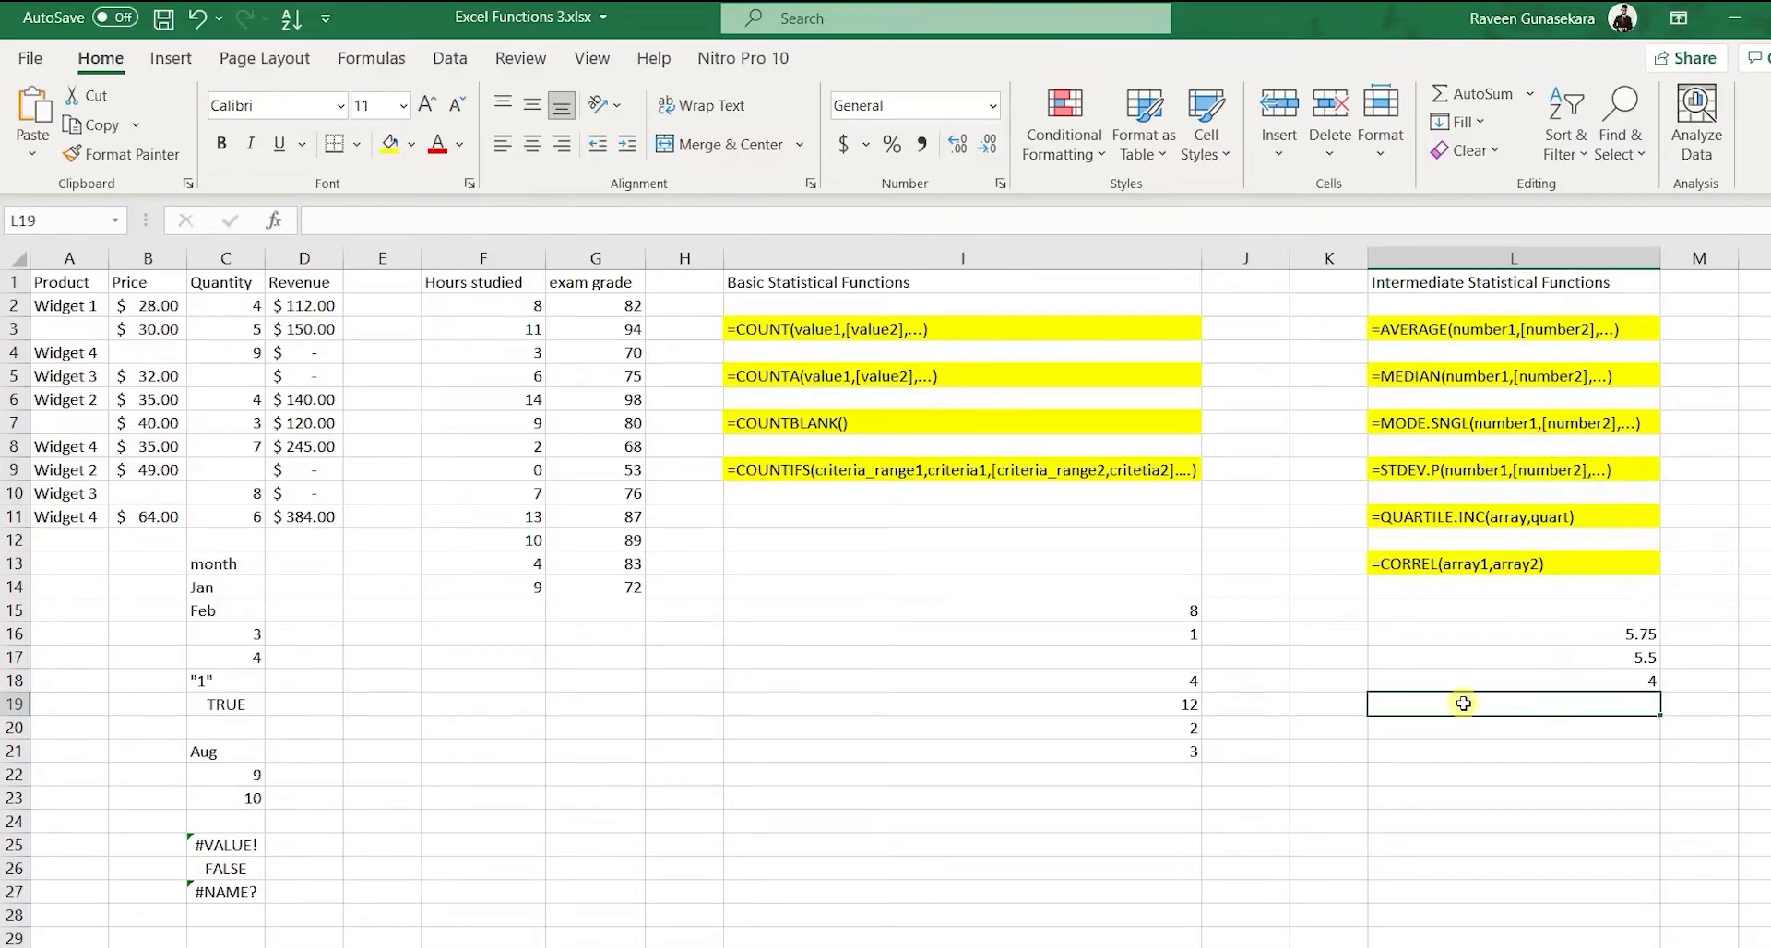
{"action": "type", "text": "="}
{"action": "left_click", "coordinate": [1542, 701]}
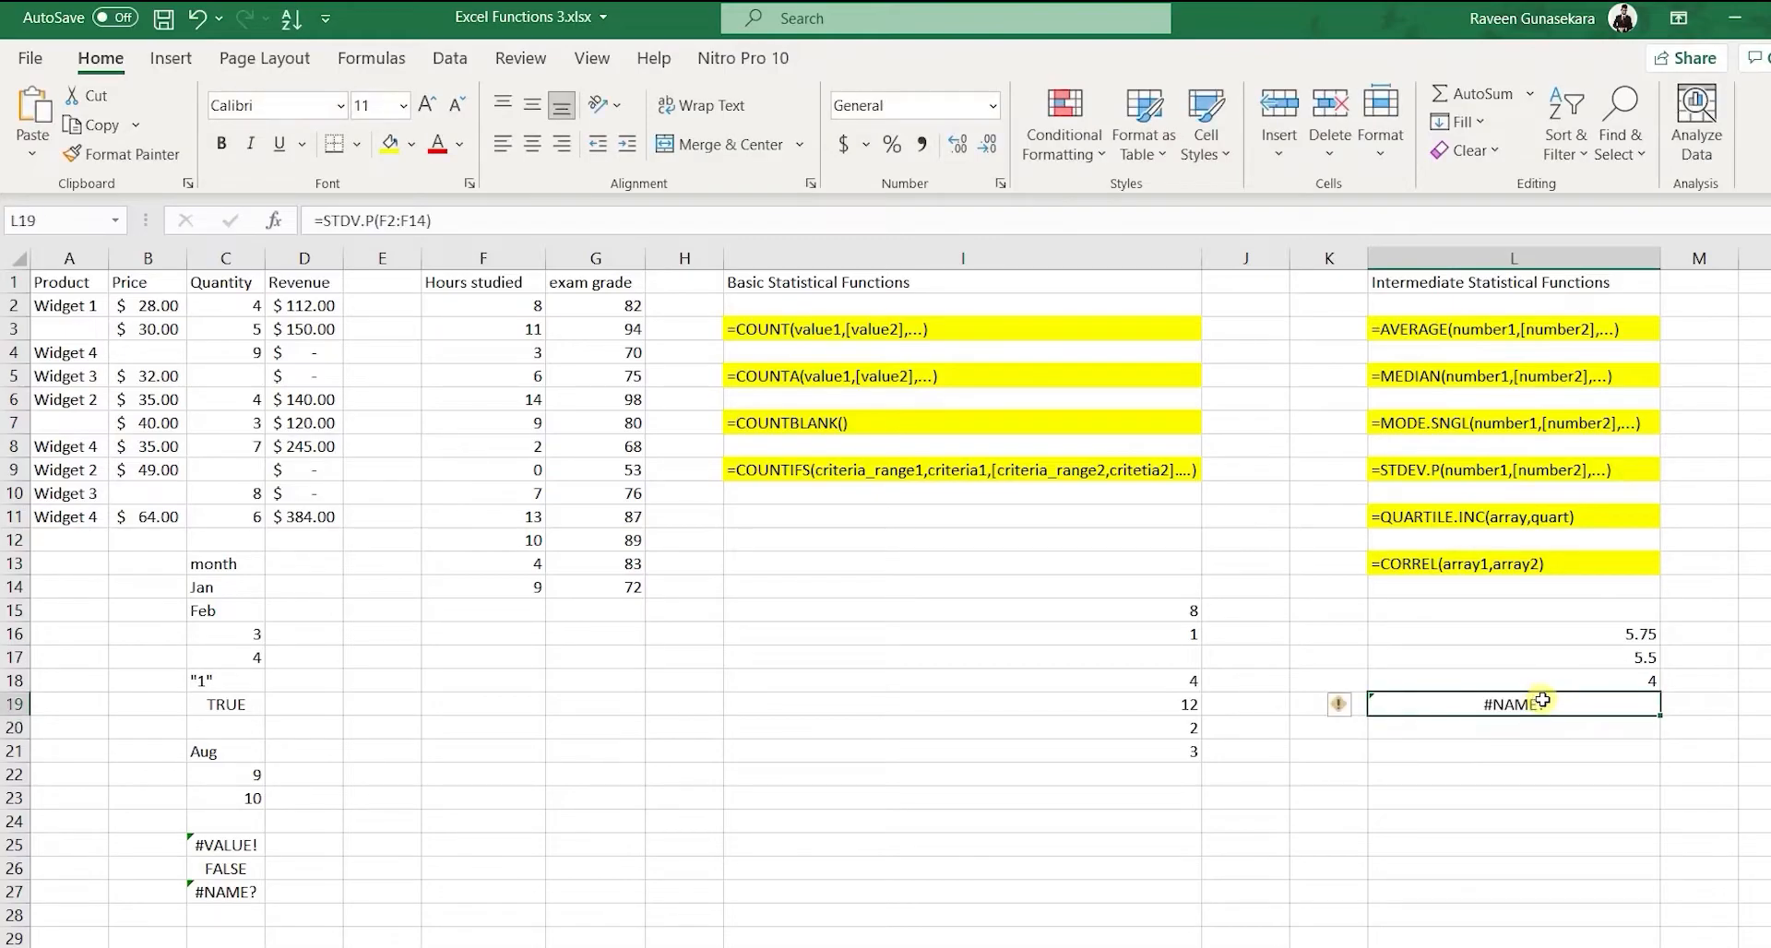
{"action": "key", "text": "BackSpace"}
Enter =STDEV.P(F2:F14) in cell L19 to calculate the population standard deviation of the Hours studied values.
{"action": "type", "text": "="}
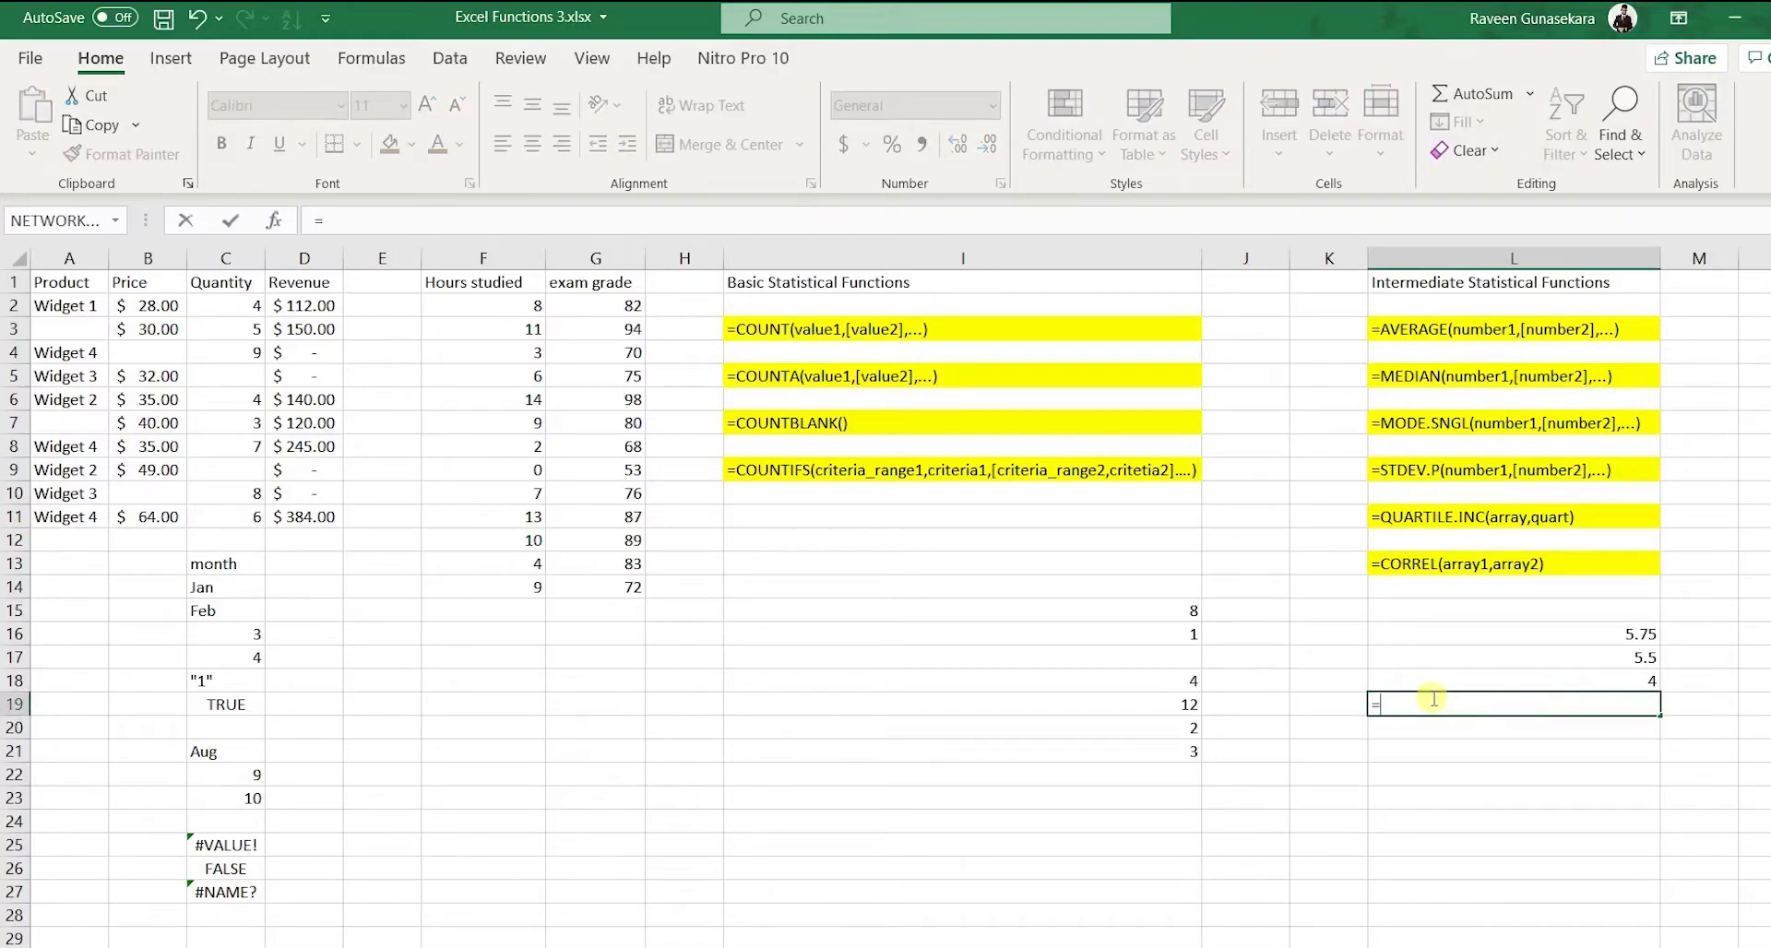
{"action": "type", "text": "STDEV"}
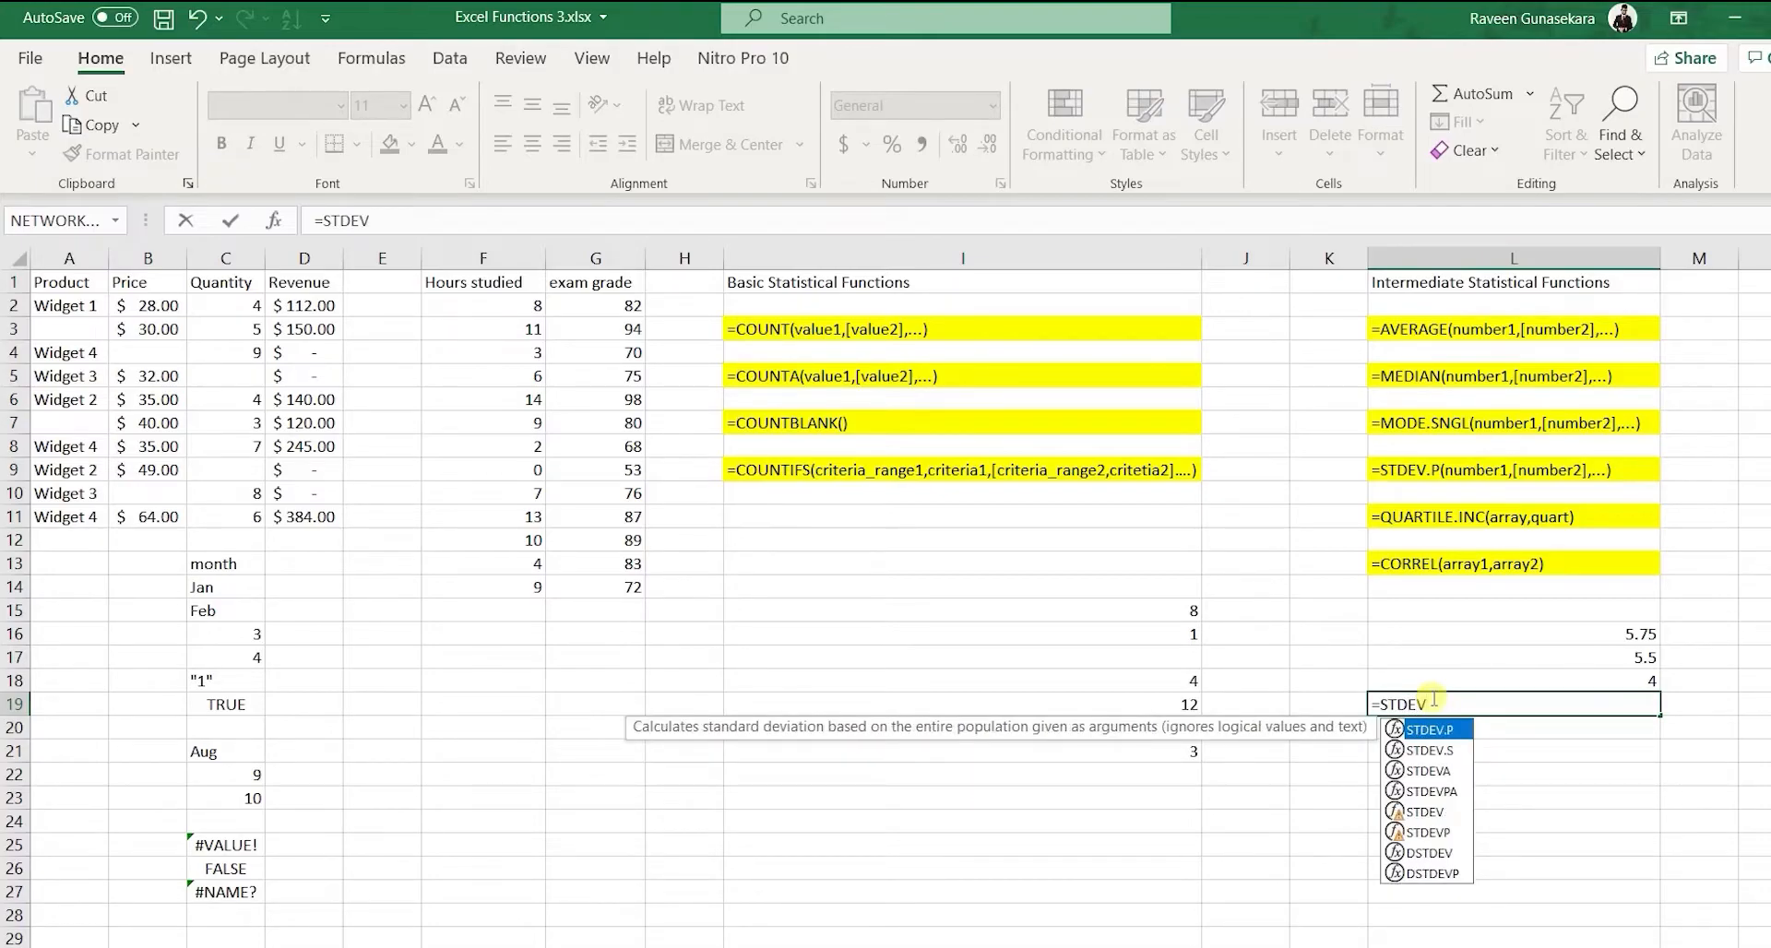
{"action": "type", "text": ".P"}
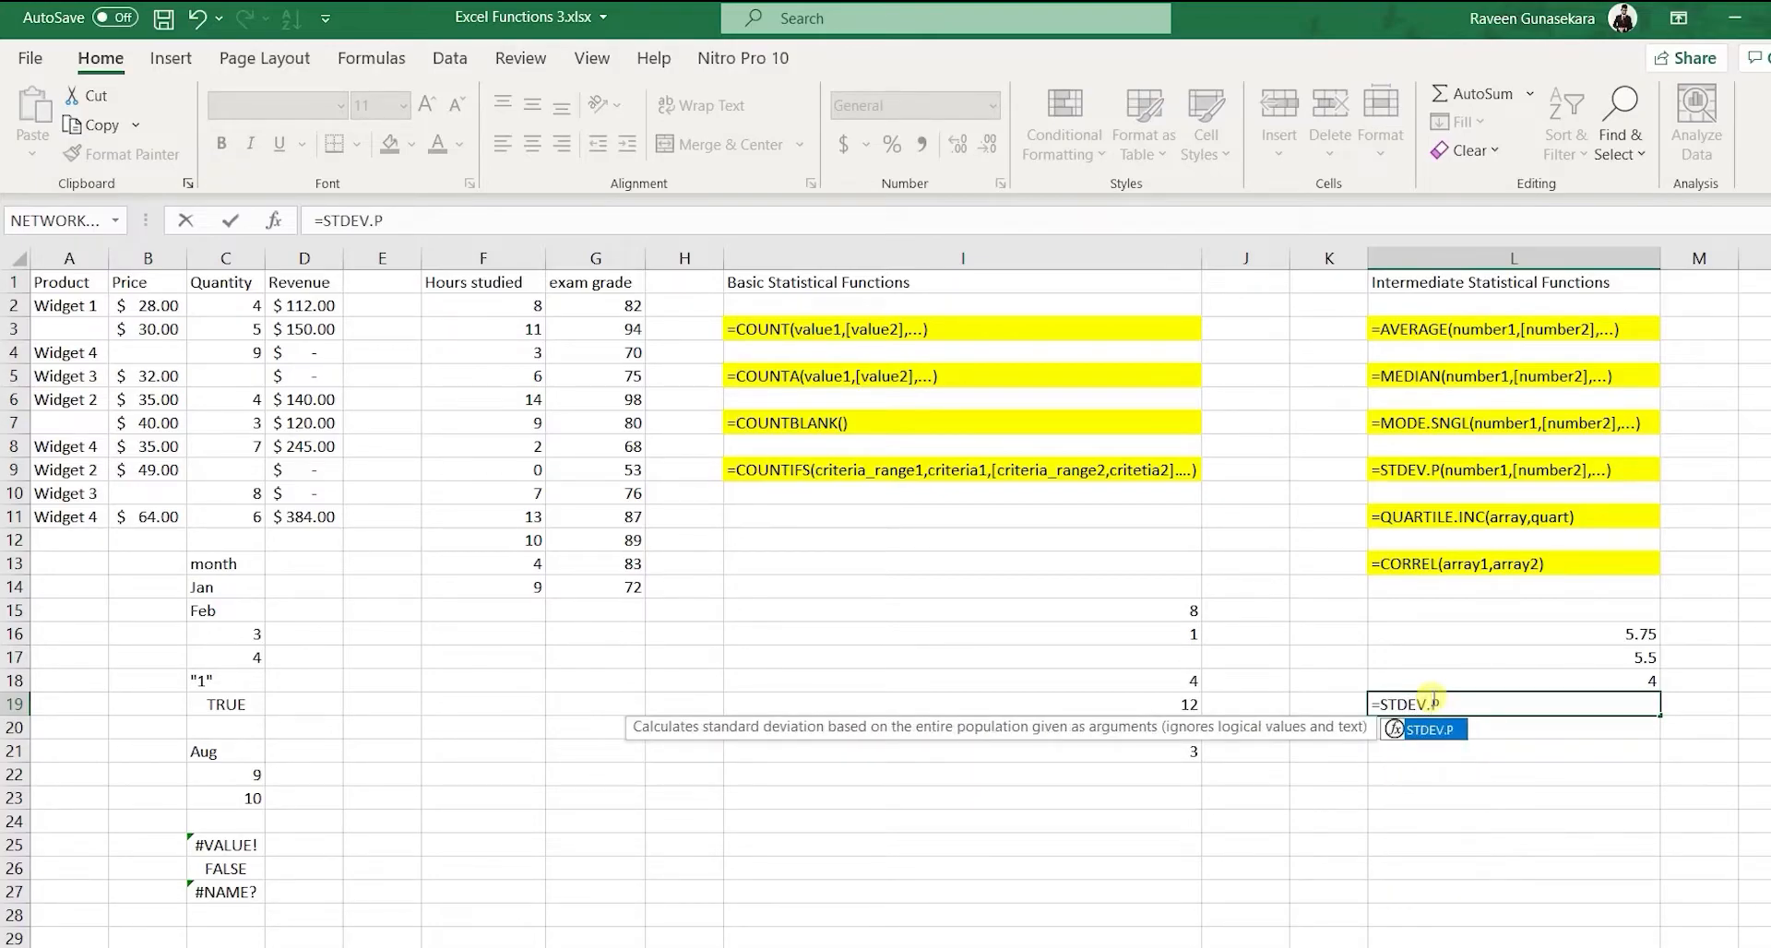
{"action": "type", "text": "("}
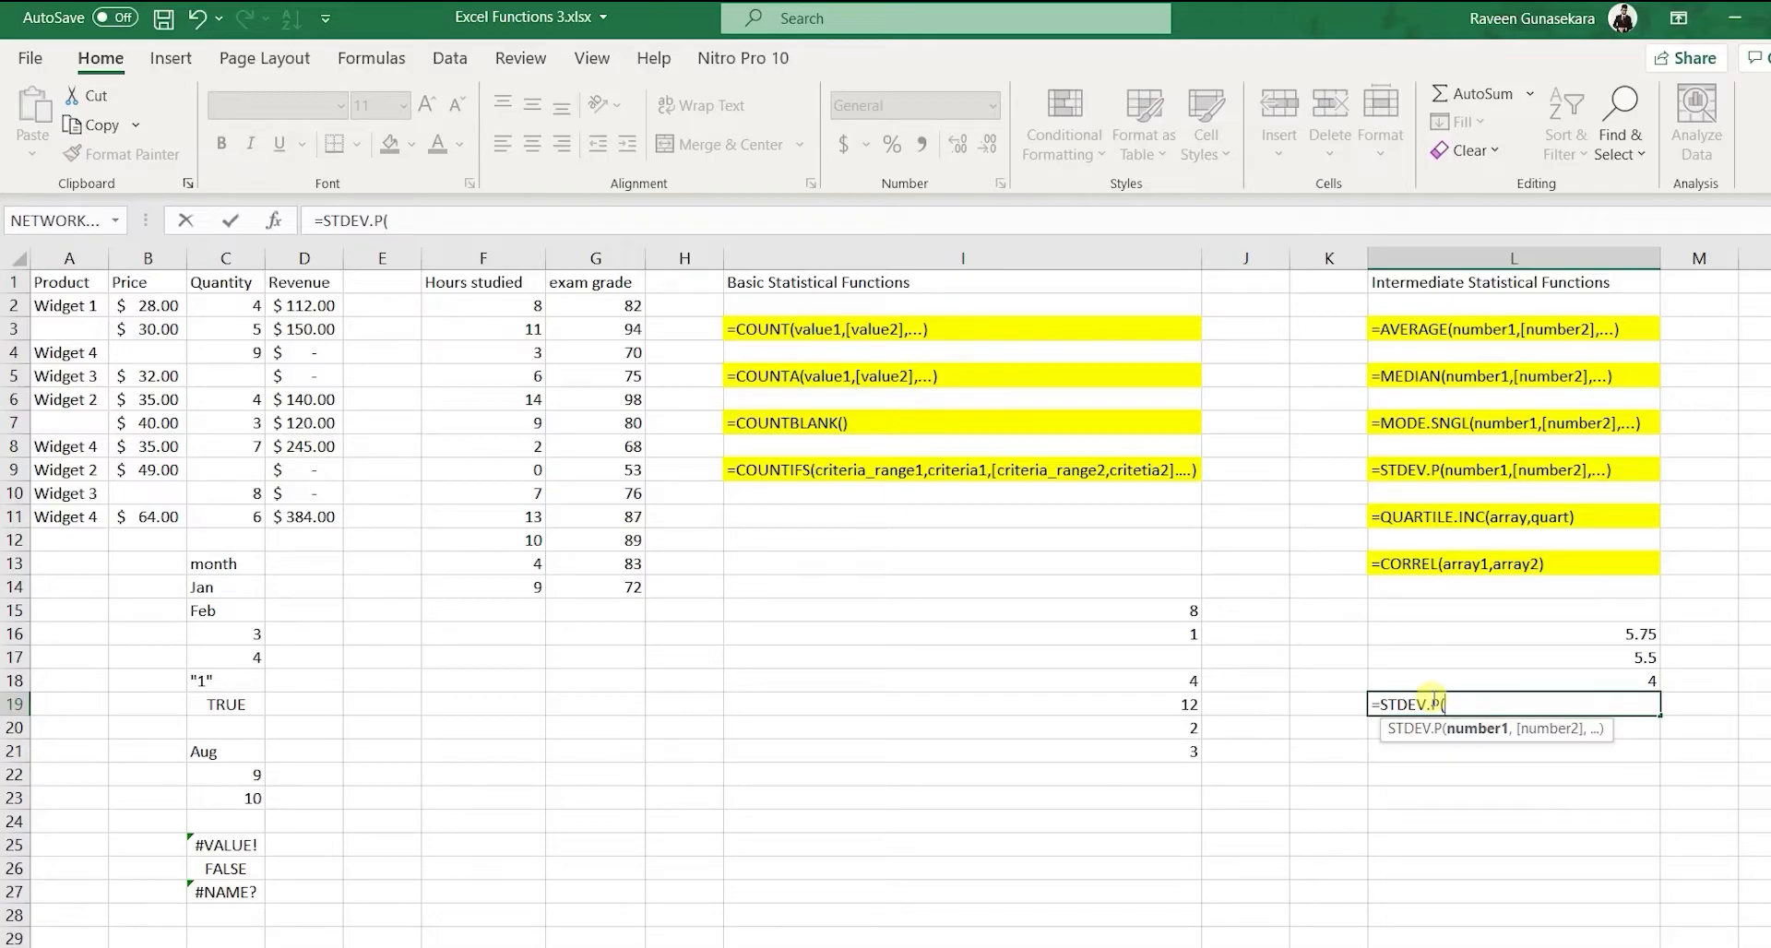
{"action": "left_click_drag", "start_coordinate": [538, 307], "coordinate": [528, 581]}
{"action": "type", "text": ")"}
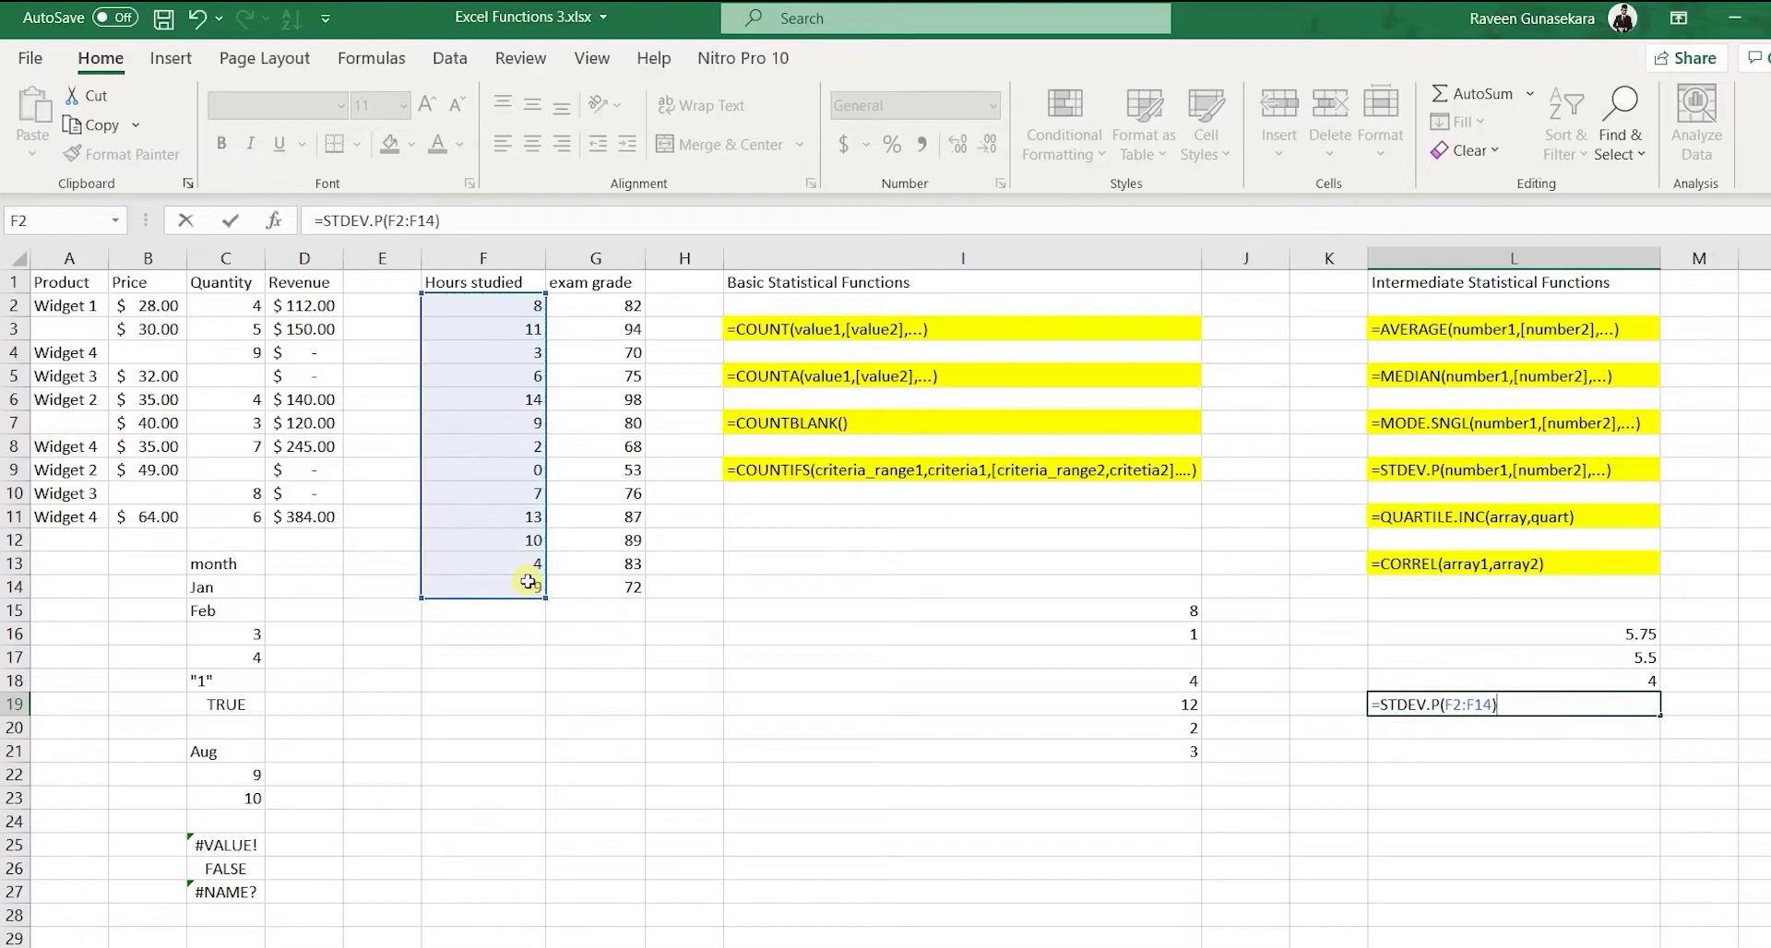
{"action": "key", "text": "Return"}
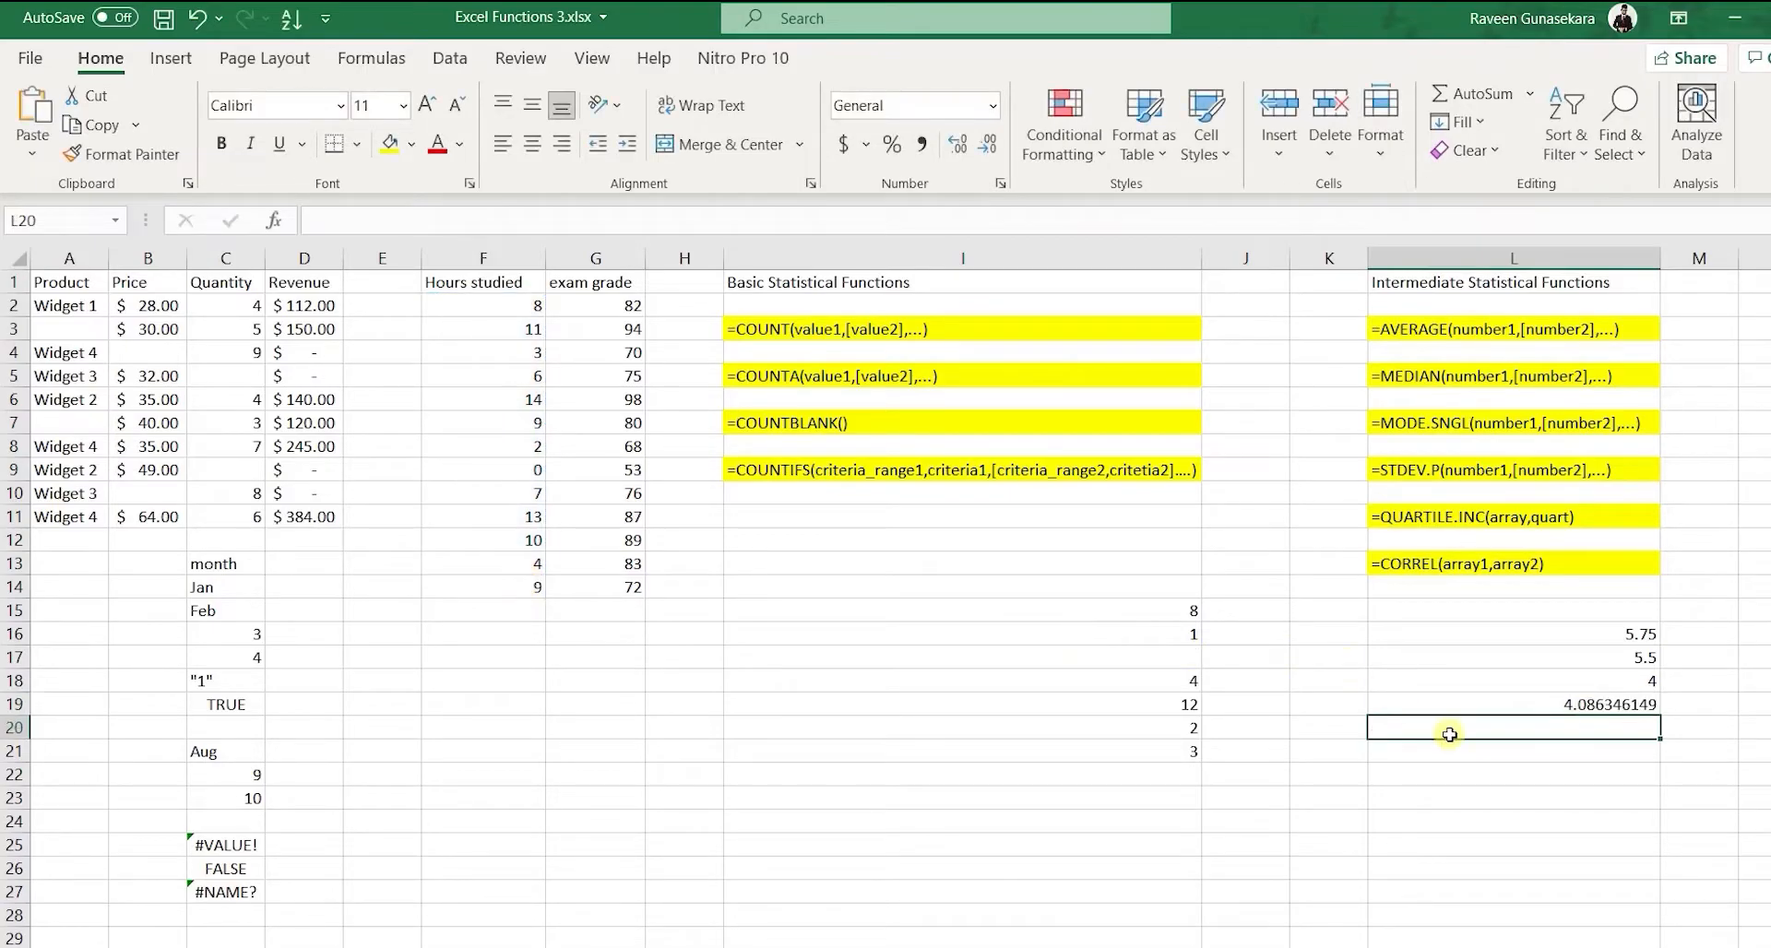
{"action": "left_click", "coordinate": [1512, 706]}
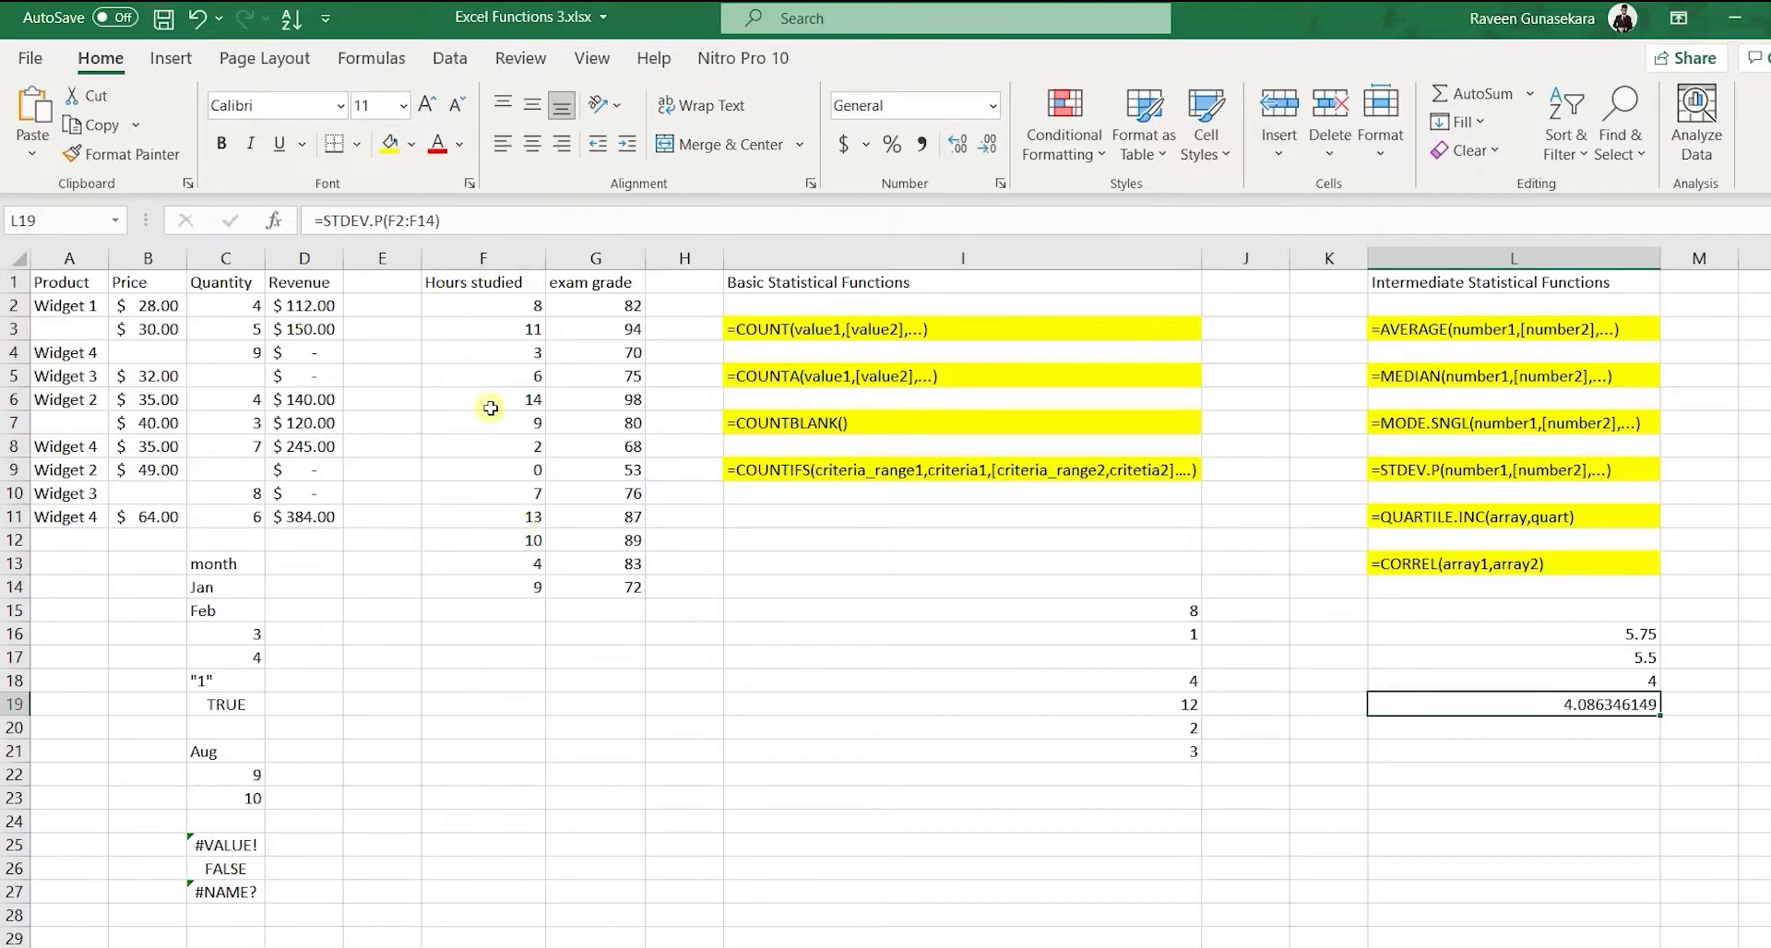
Enter =QUARTILE.INC(G2:G14,1) in cell L20 to find the first quartile of the exam grades.
{"action": "left_click", "coordinate": [1517, 730]}
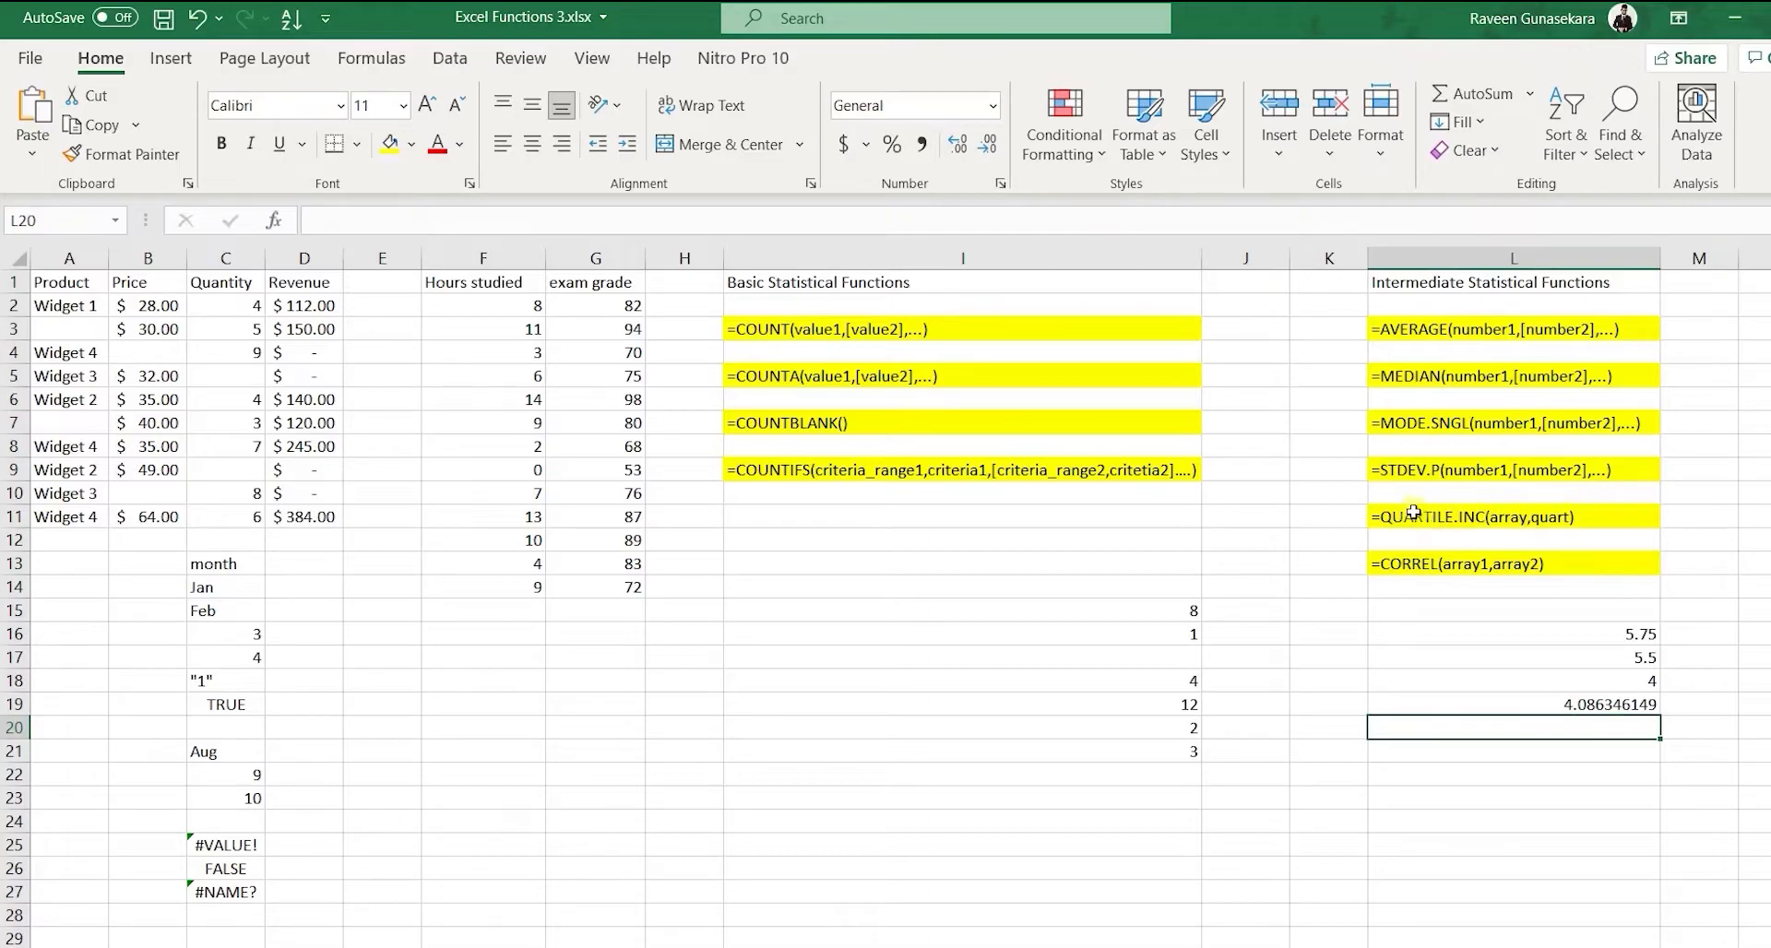
{"action": "type", "text": "="}
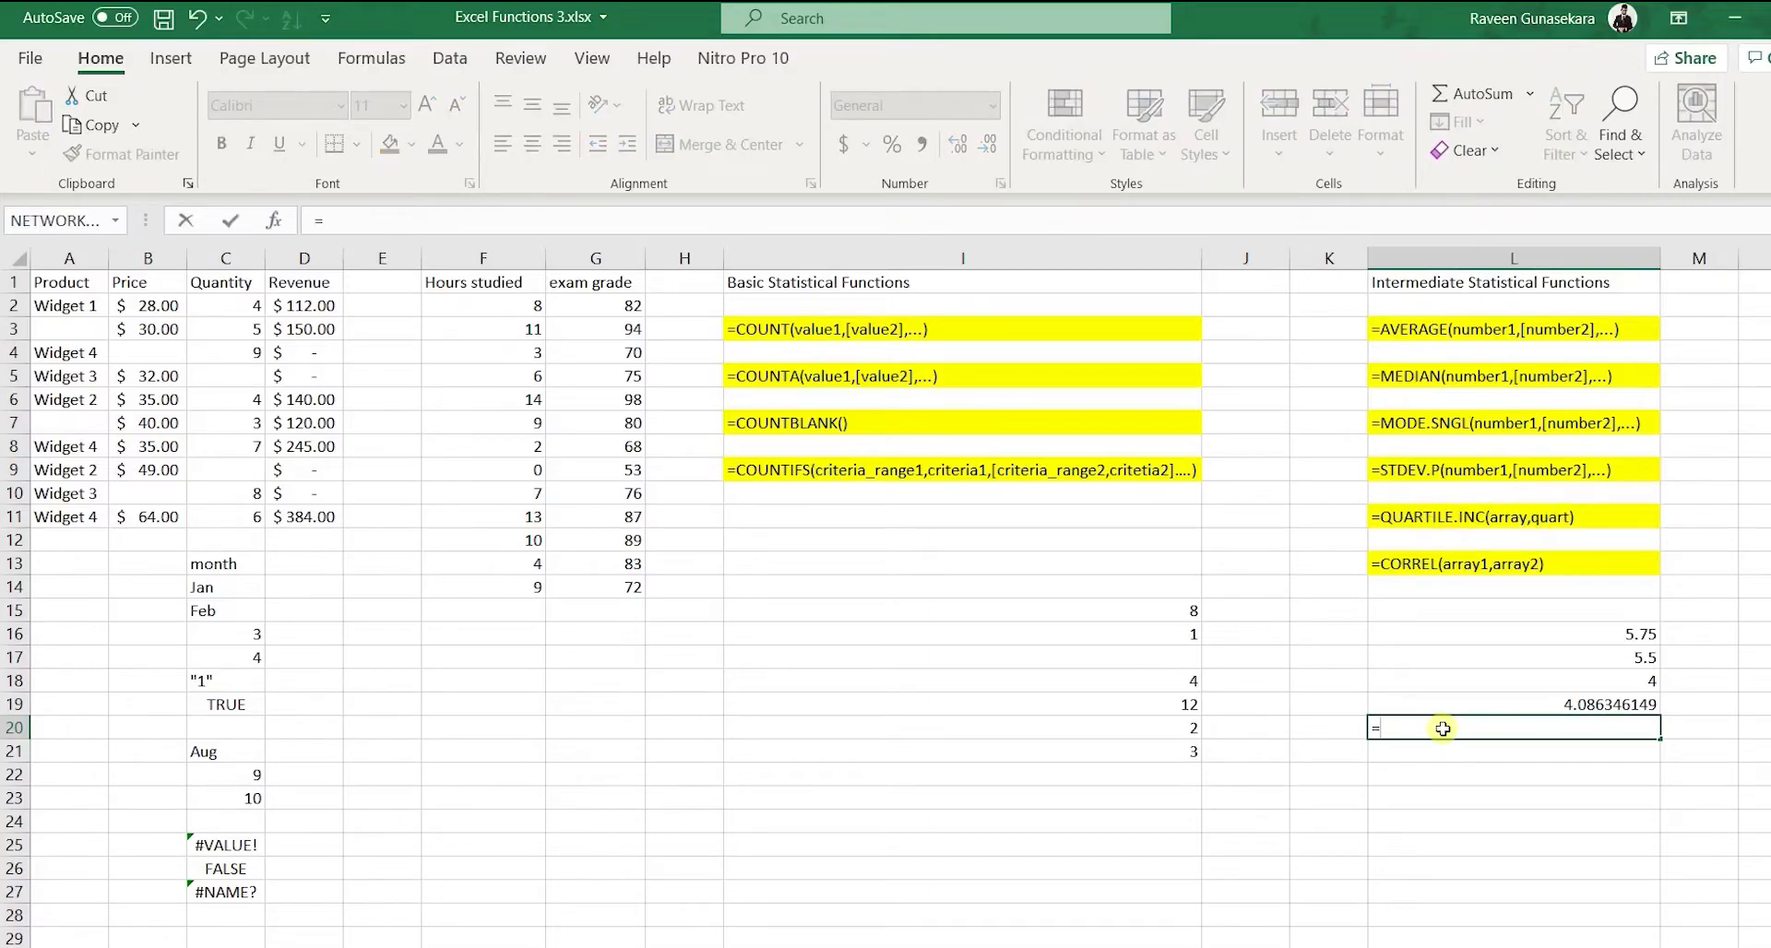
{"action": "type", "text": "QU"}
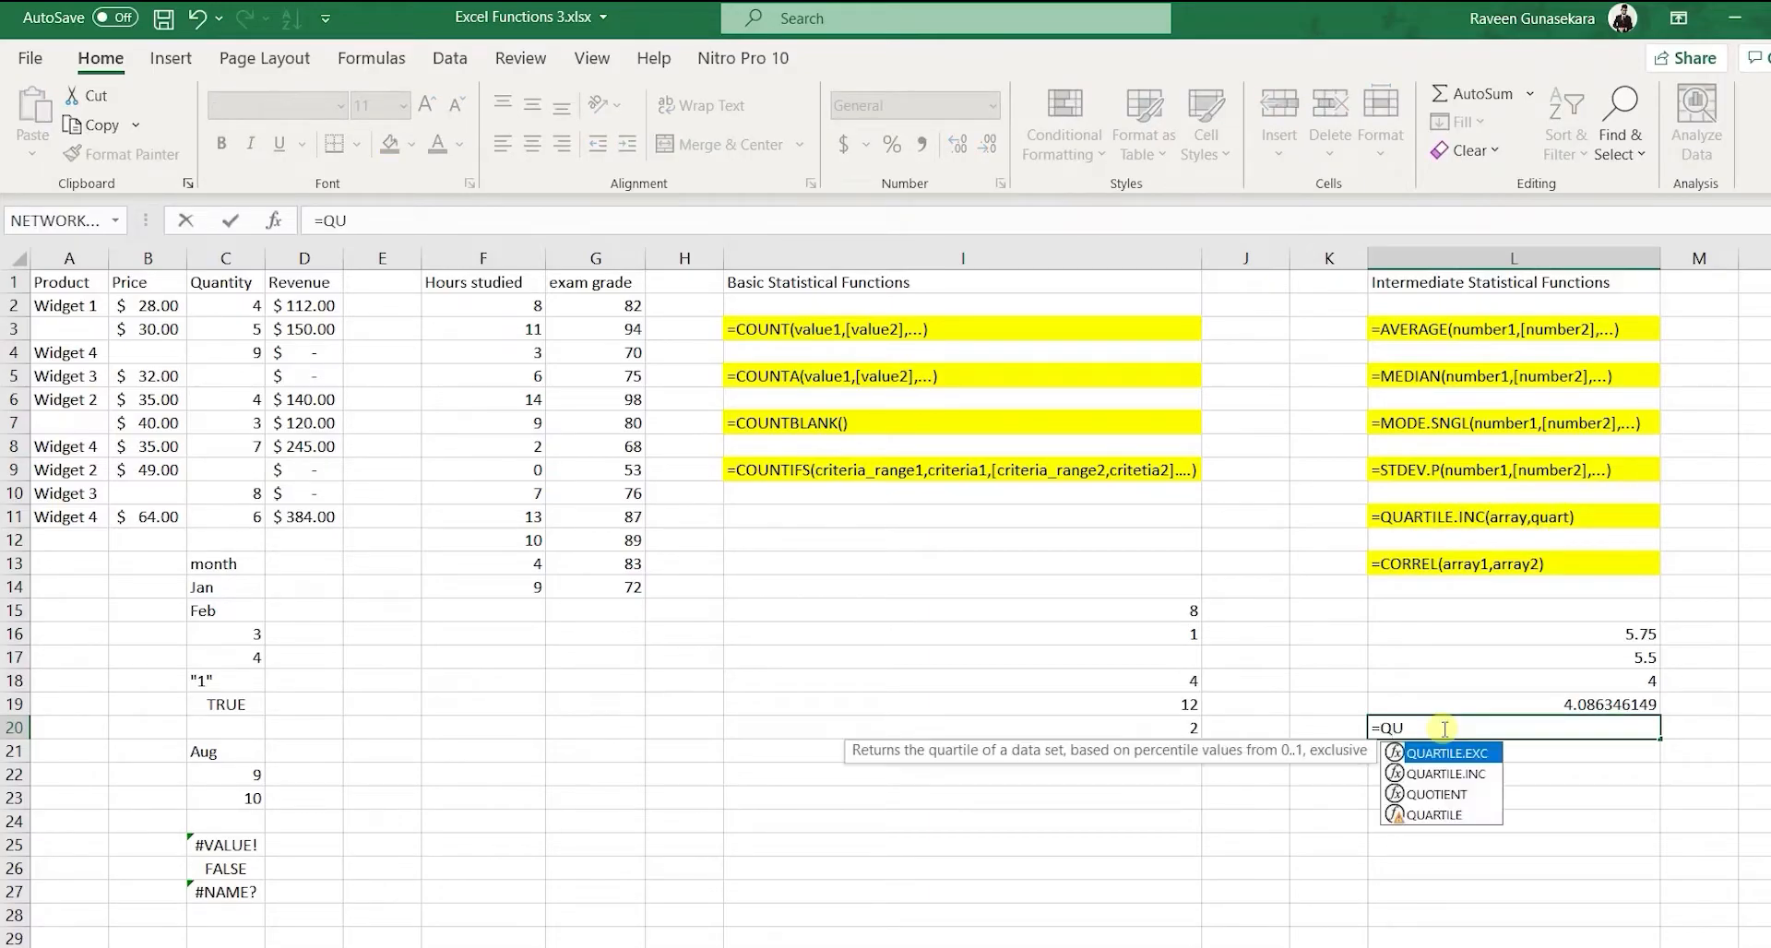
{"action": "type", "text": "ARTILE."}
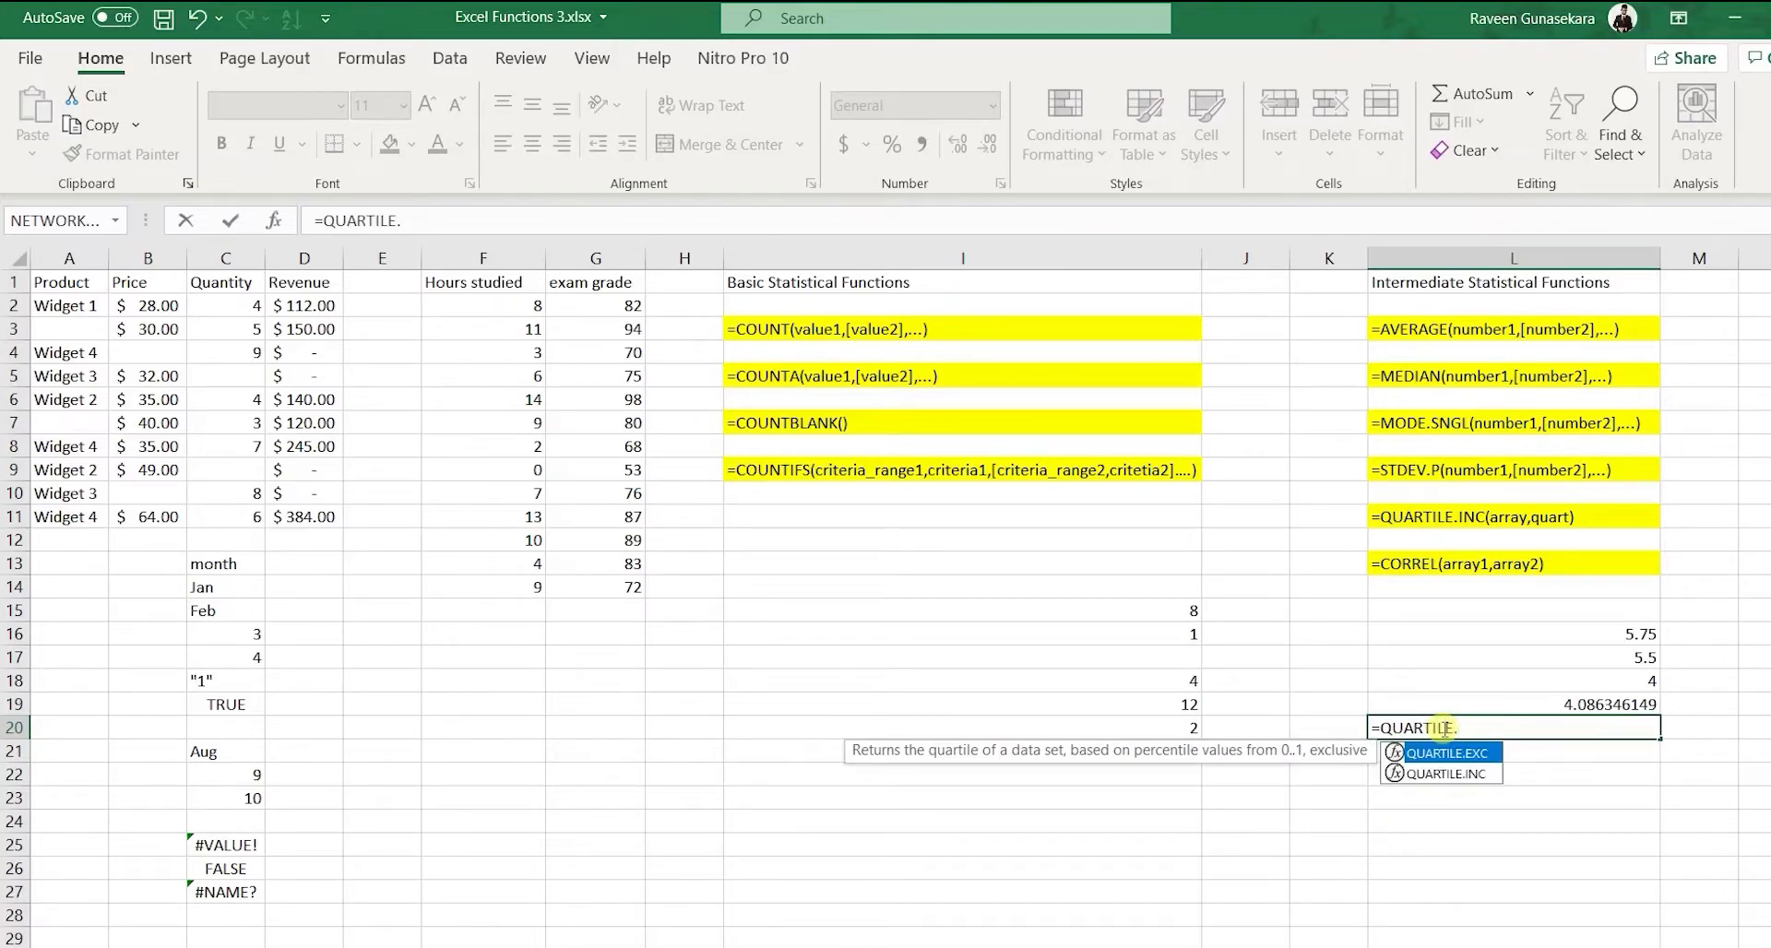
{"action": "type", "text": "INC"}
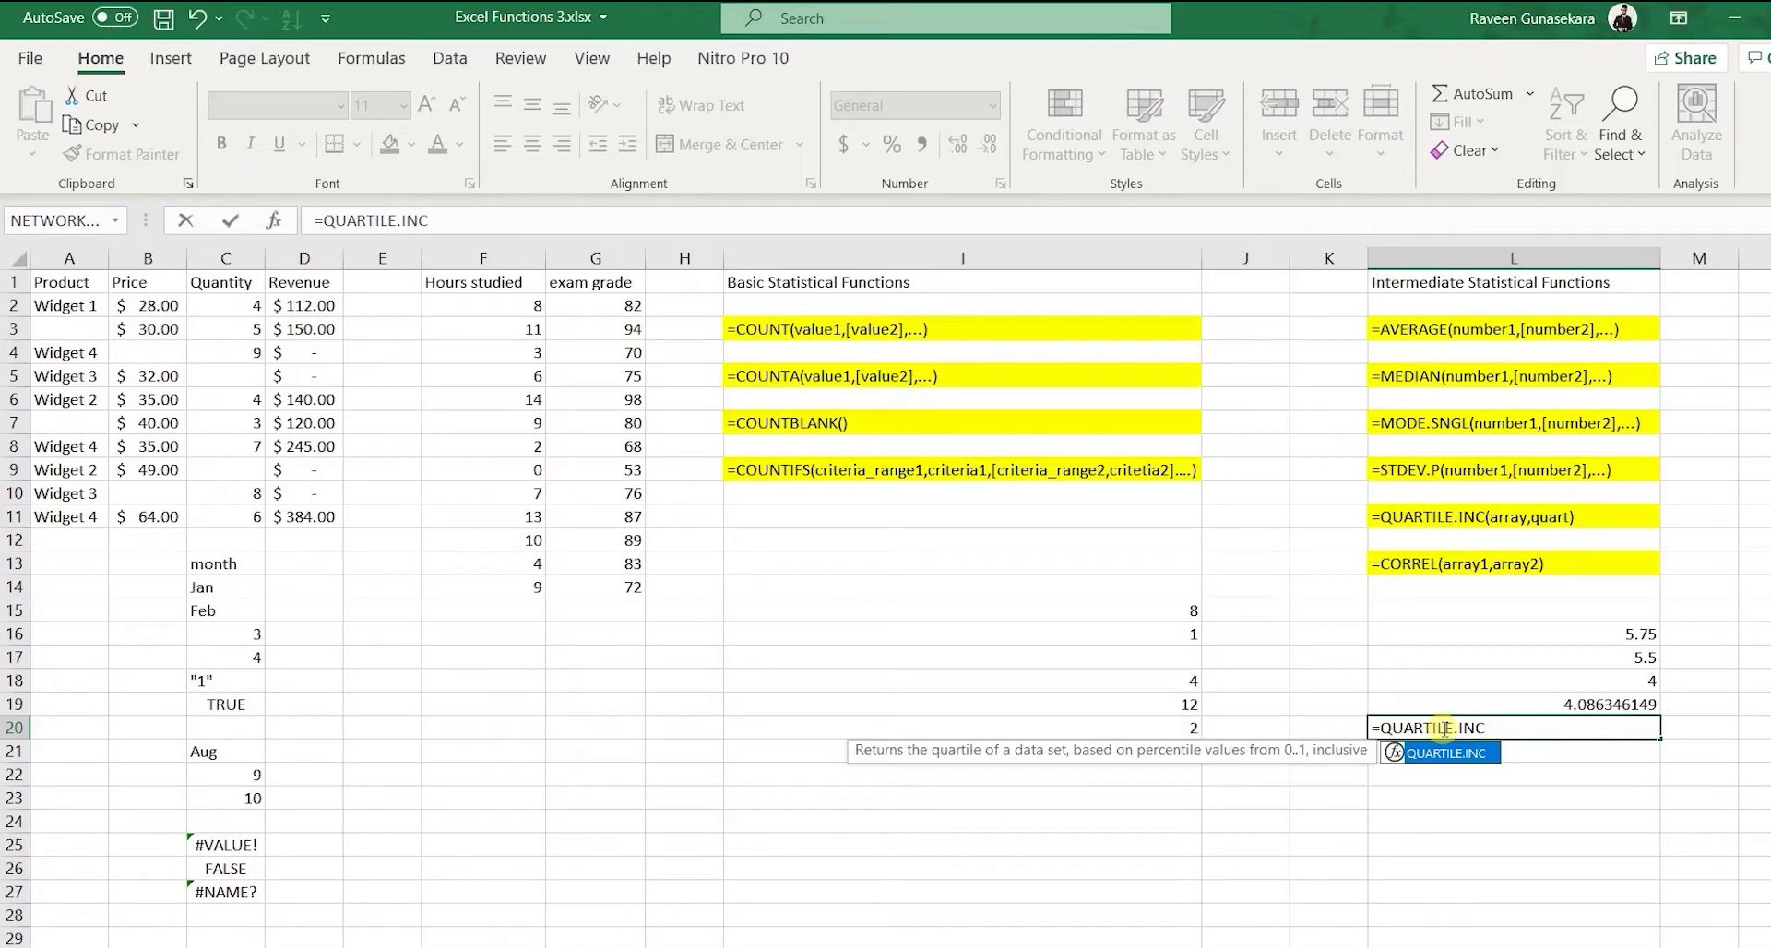
{"action": "type", "text": "("}
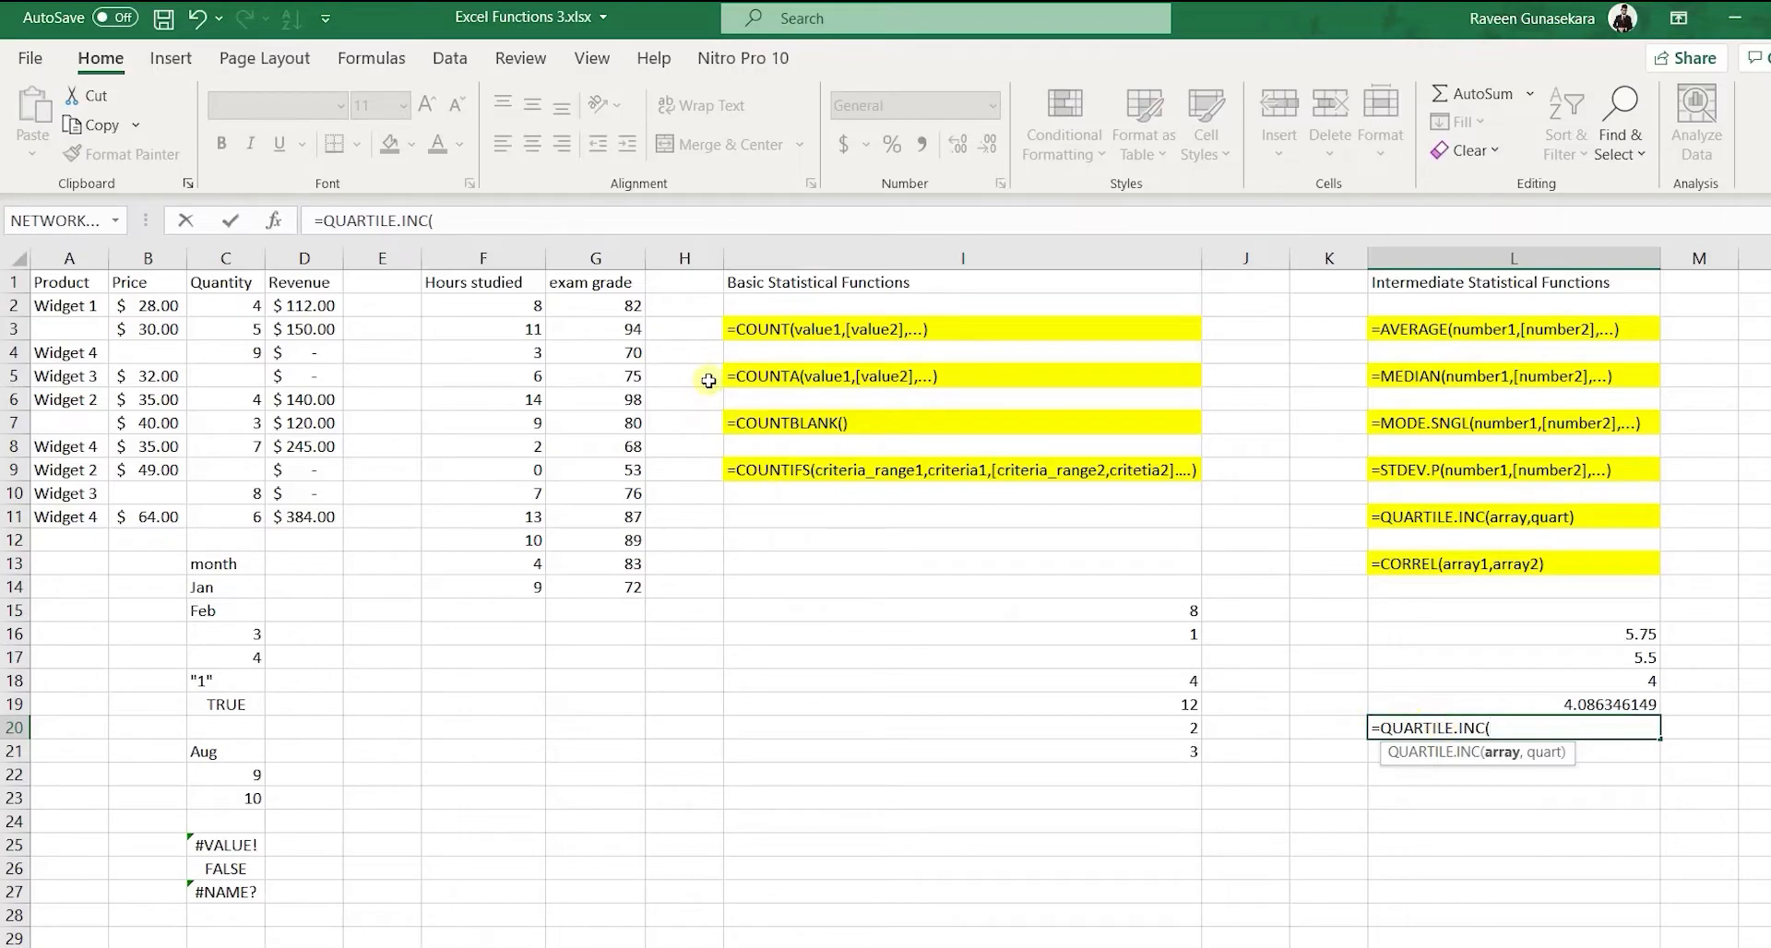
{"action": "left_click_drag", "start_coordinate": [590, 305], "coordinate": [576, 592]}
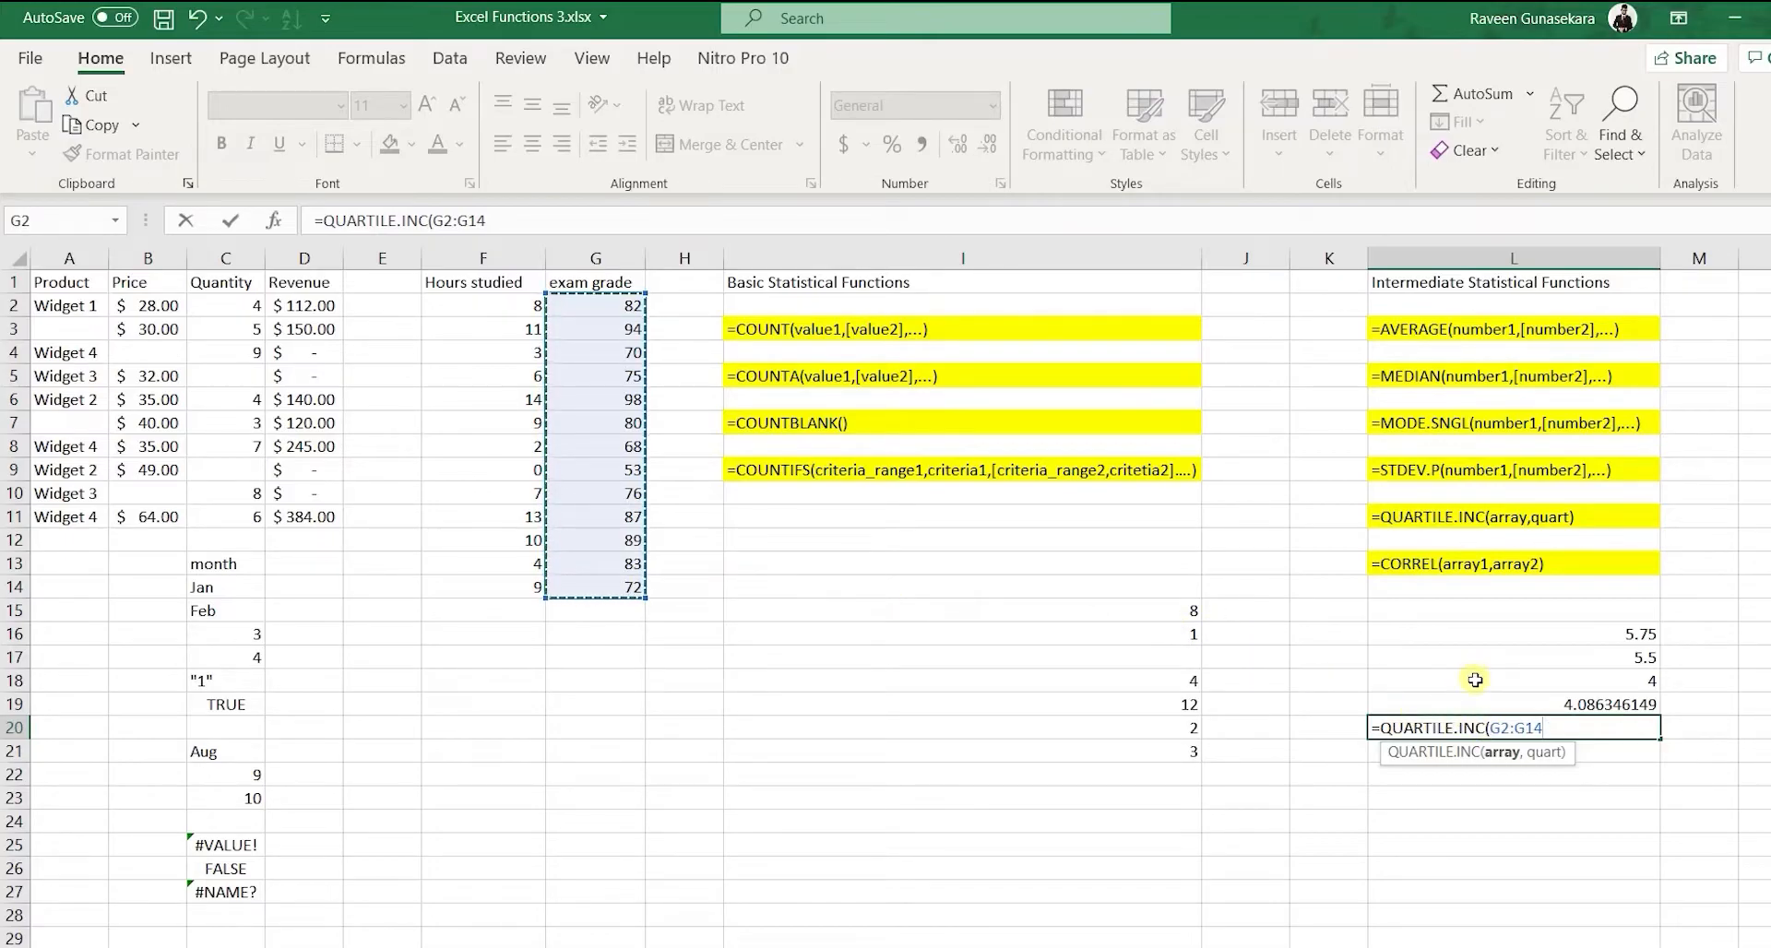
{"action": "type", "text": ","}
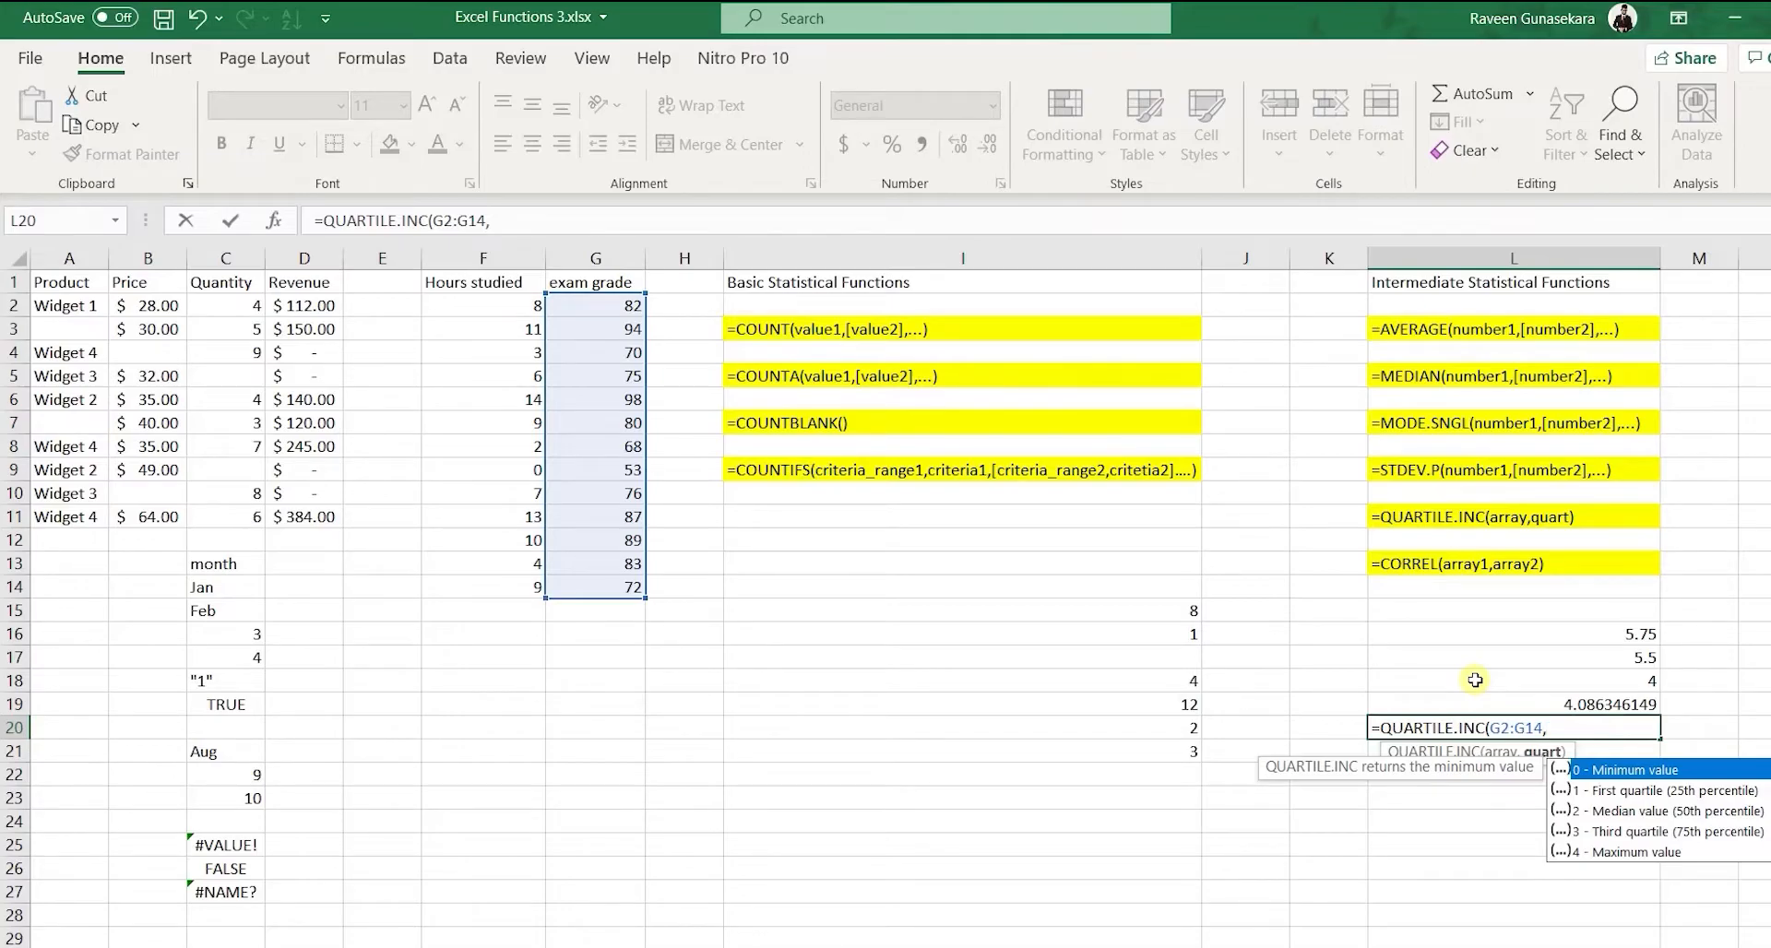
{"action": "type", "text": "1)"}
{"action": "key", "text": "Return"}
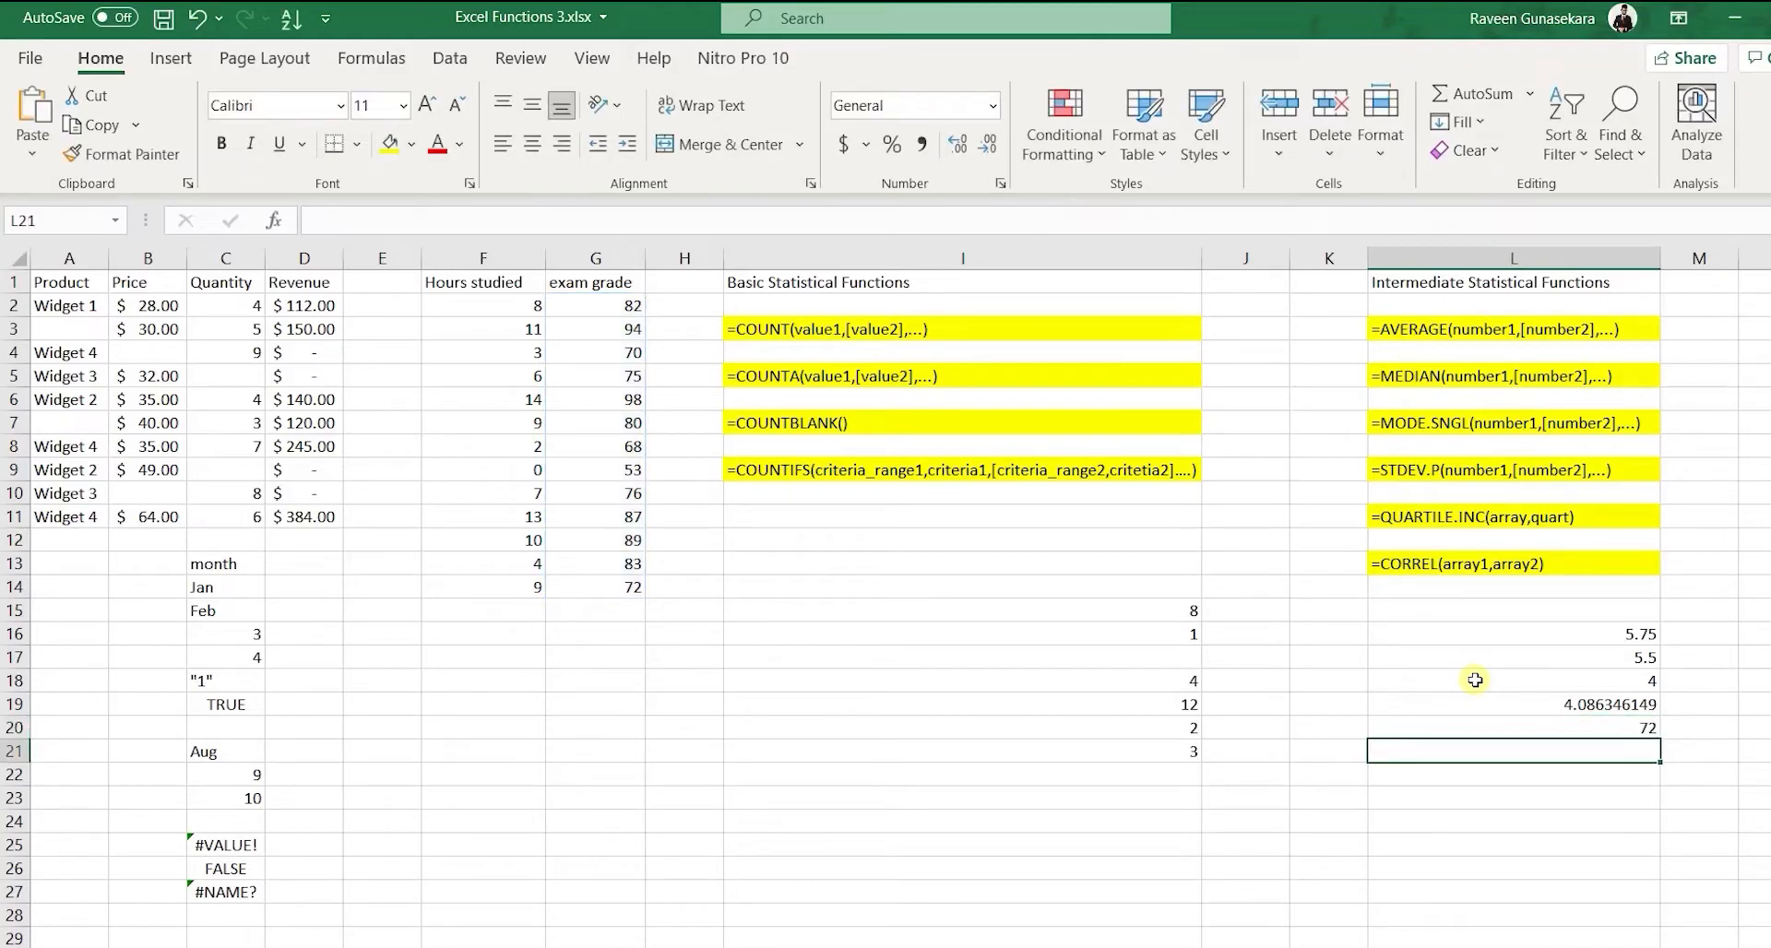
{"action": "left_click", "coordinate": [1570, 732]}
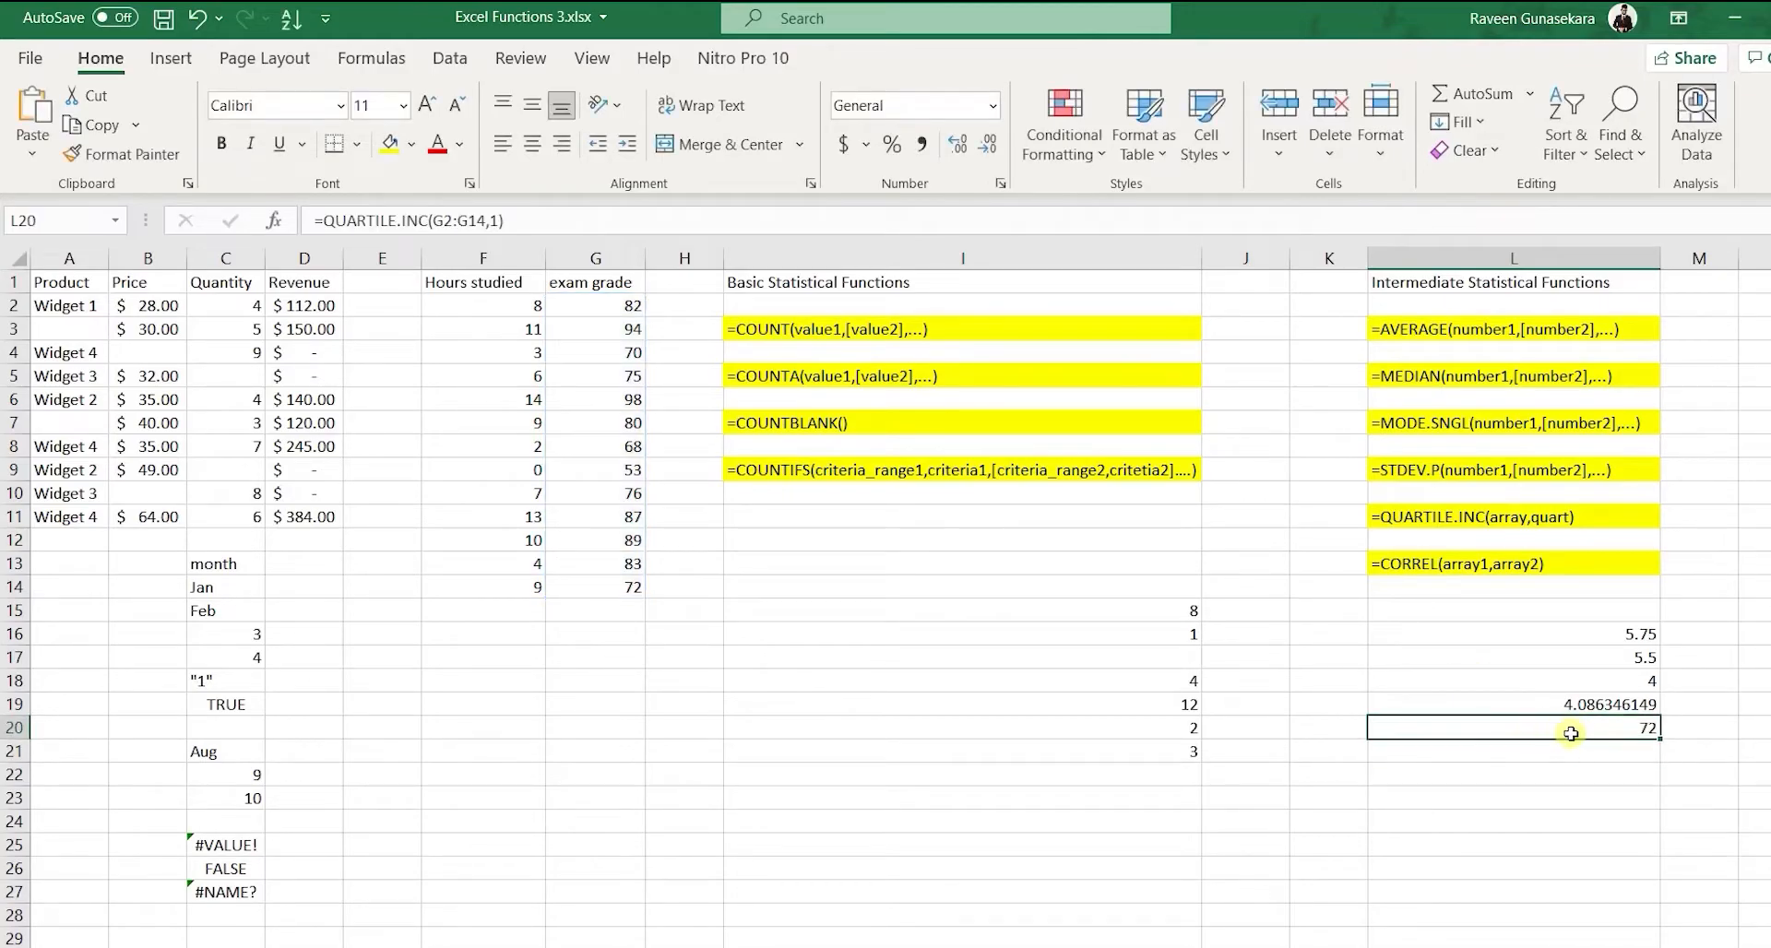
{"action": "left_click_drag", "start_coordinate": [613, 305], "coordinate": [612, 588]}
Enter =QUARTILE.INC(G2:G14,2) in cell L21 to find the second quartile of the exam grades.
{"action": "left_click", "coordinate": [1508, 750]}
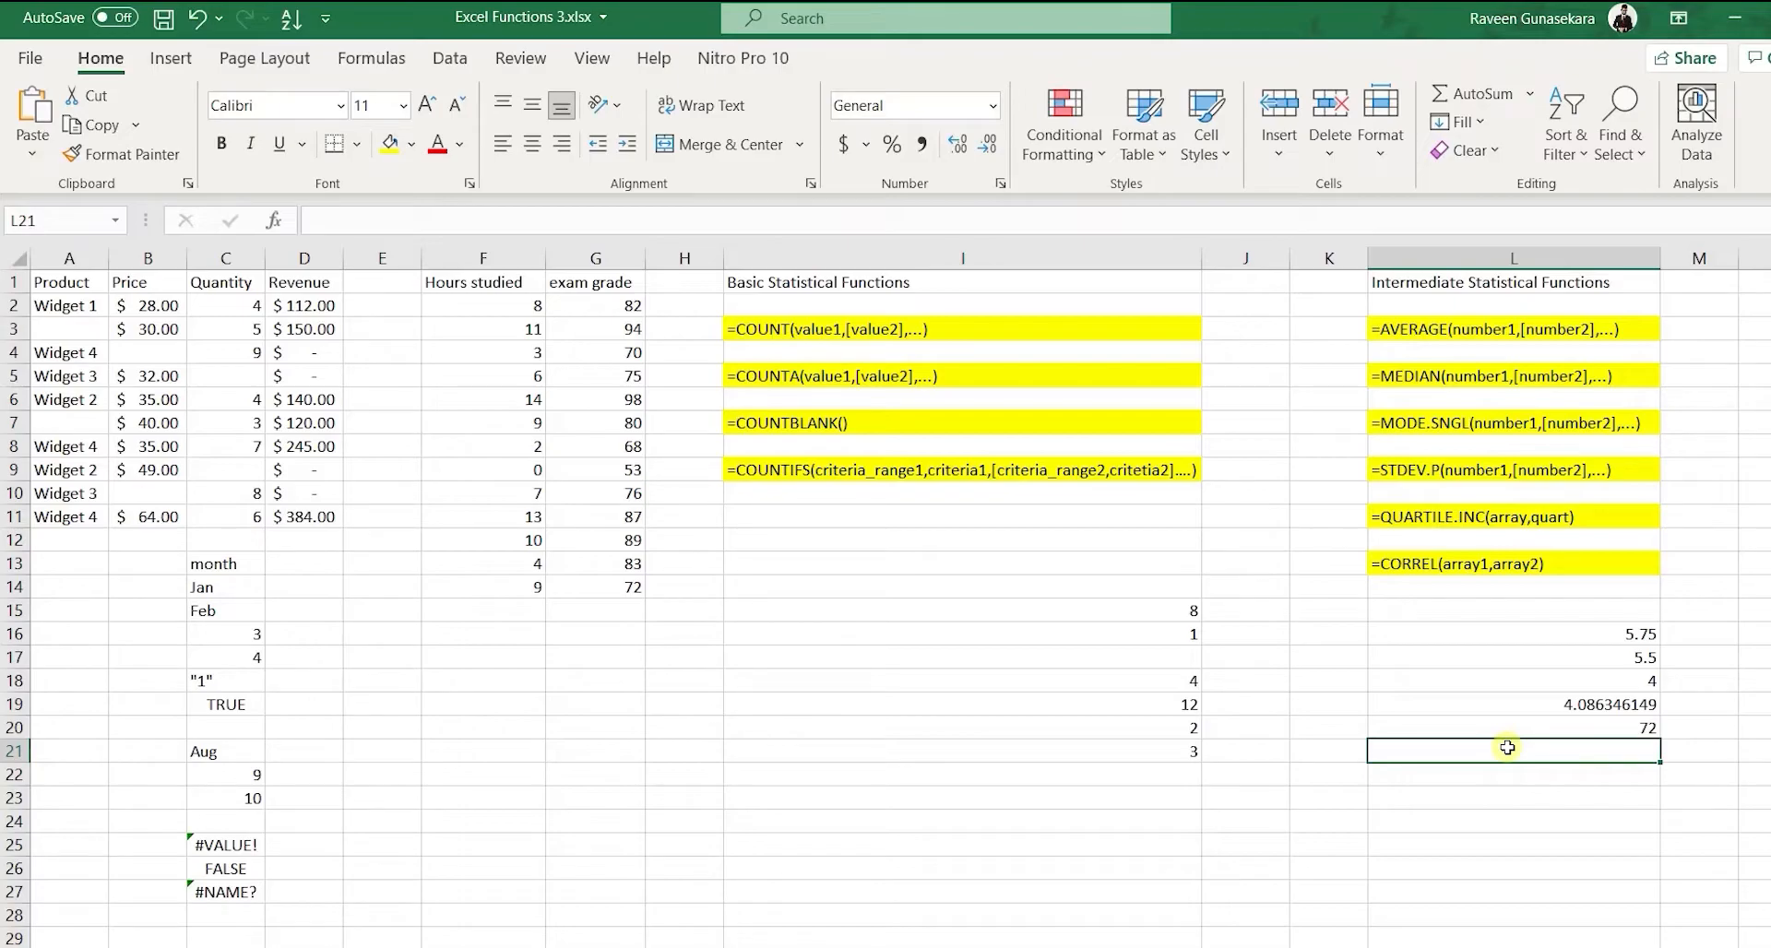
{"action": "type", "text": "="}
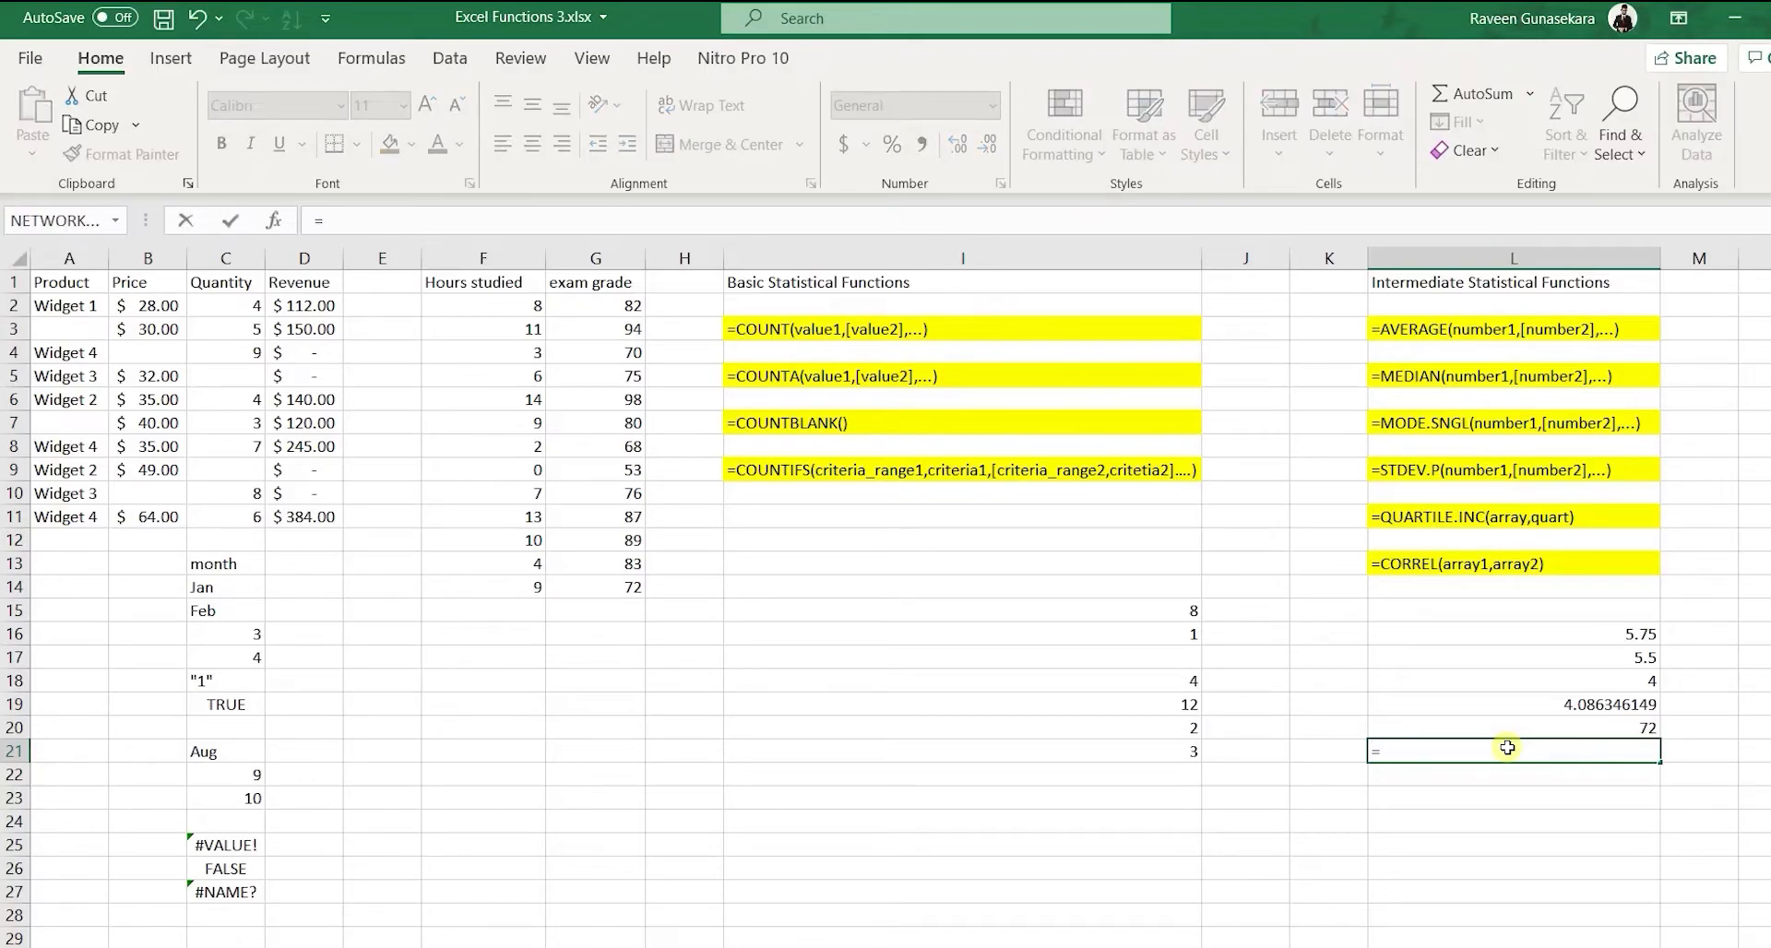
{"action": "type", "text": "QUARTILE.I"}
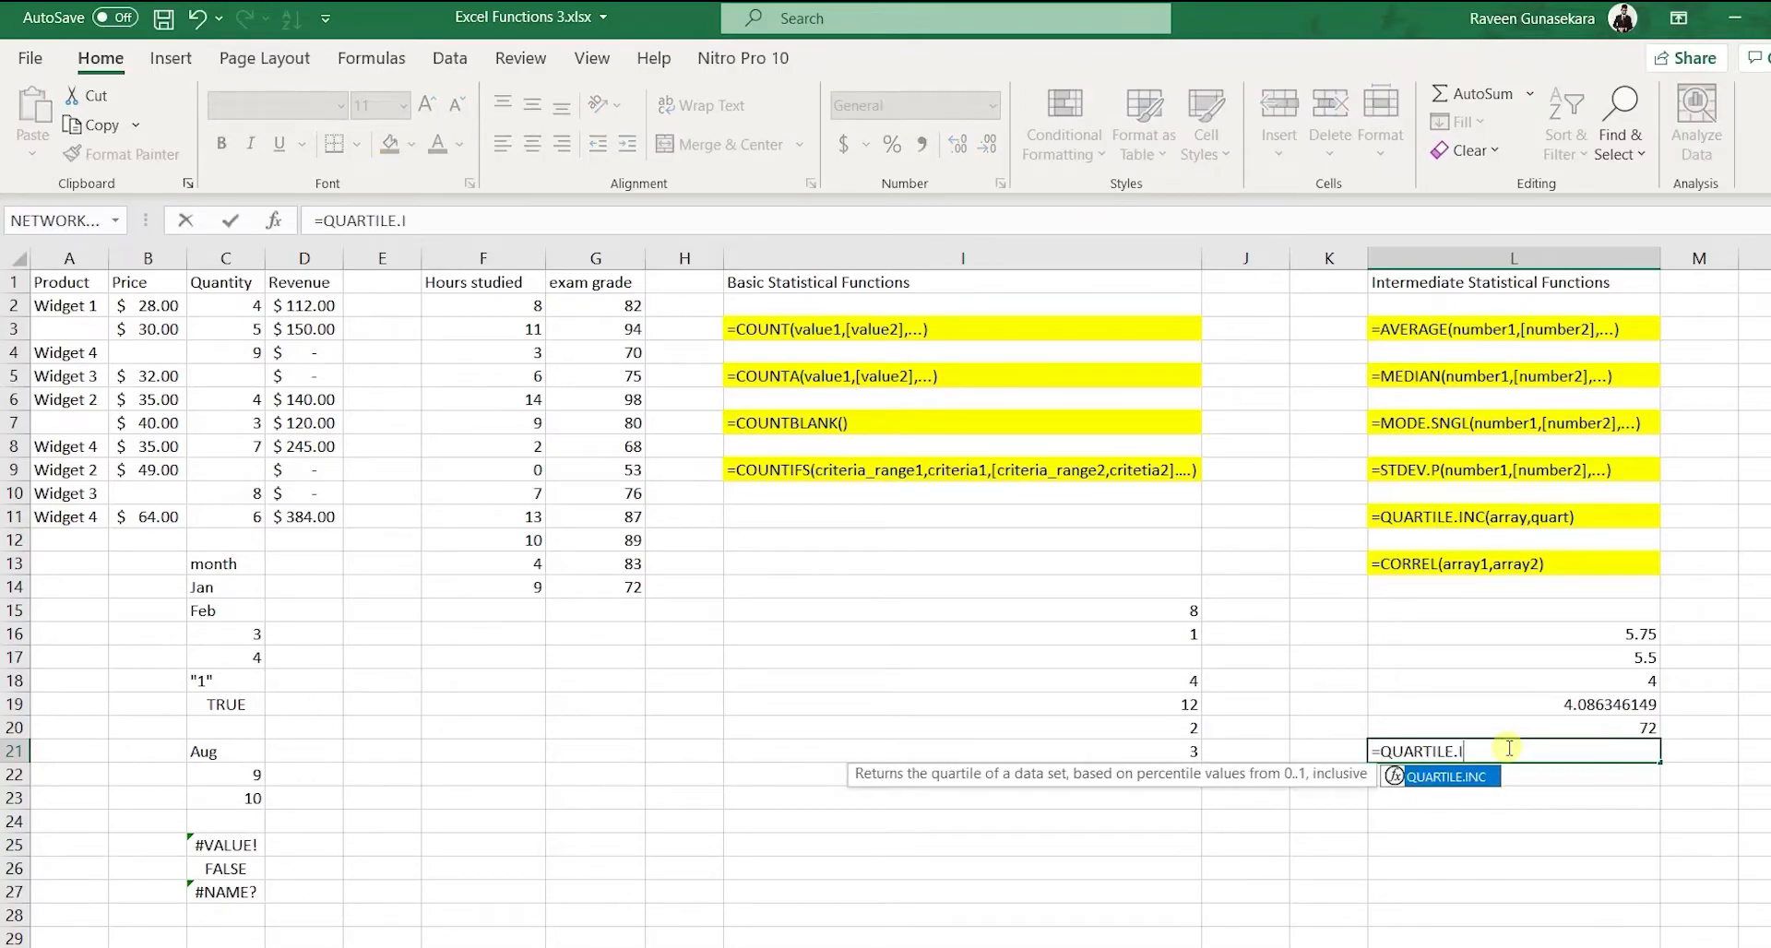
{"action": "type", "text": "NC("}
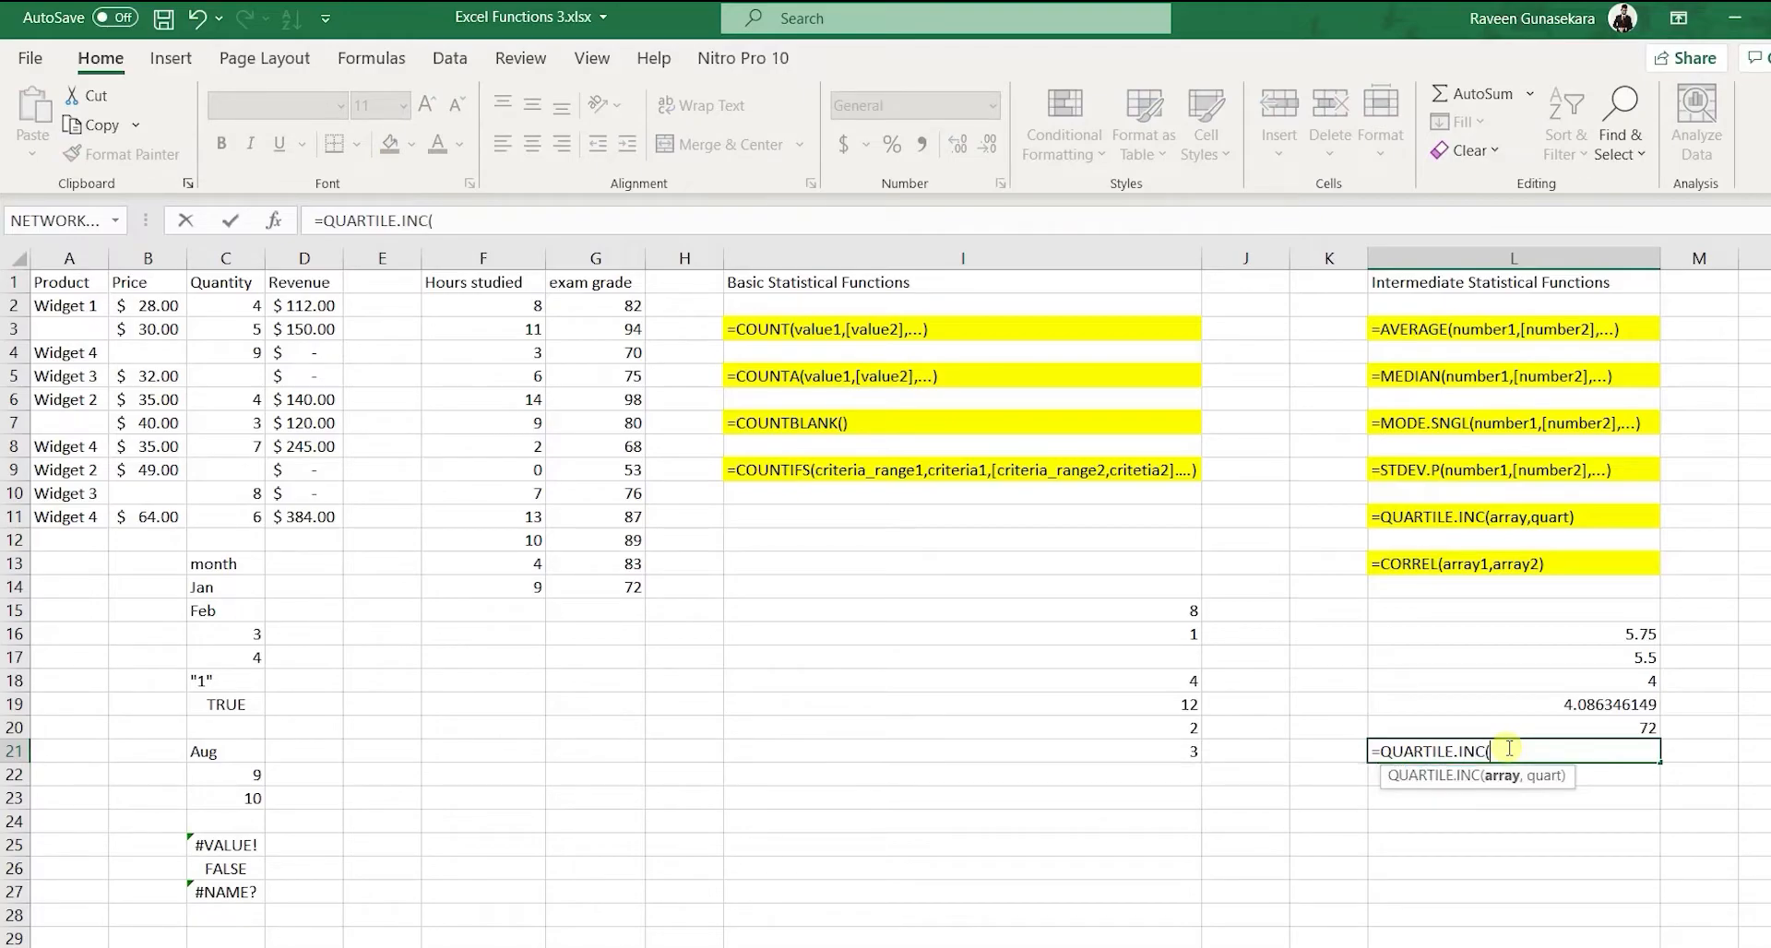
{"action": "left_click_drag", "start_coordinate": [599, 309], "coordinate": [592, 585]}
{"action": "type", "text": ",2"}
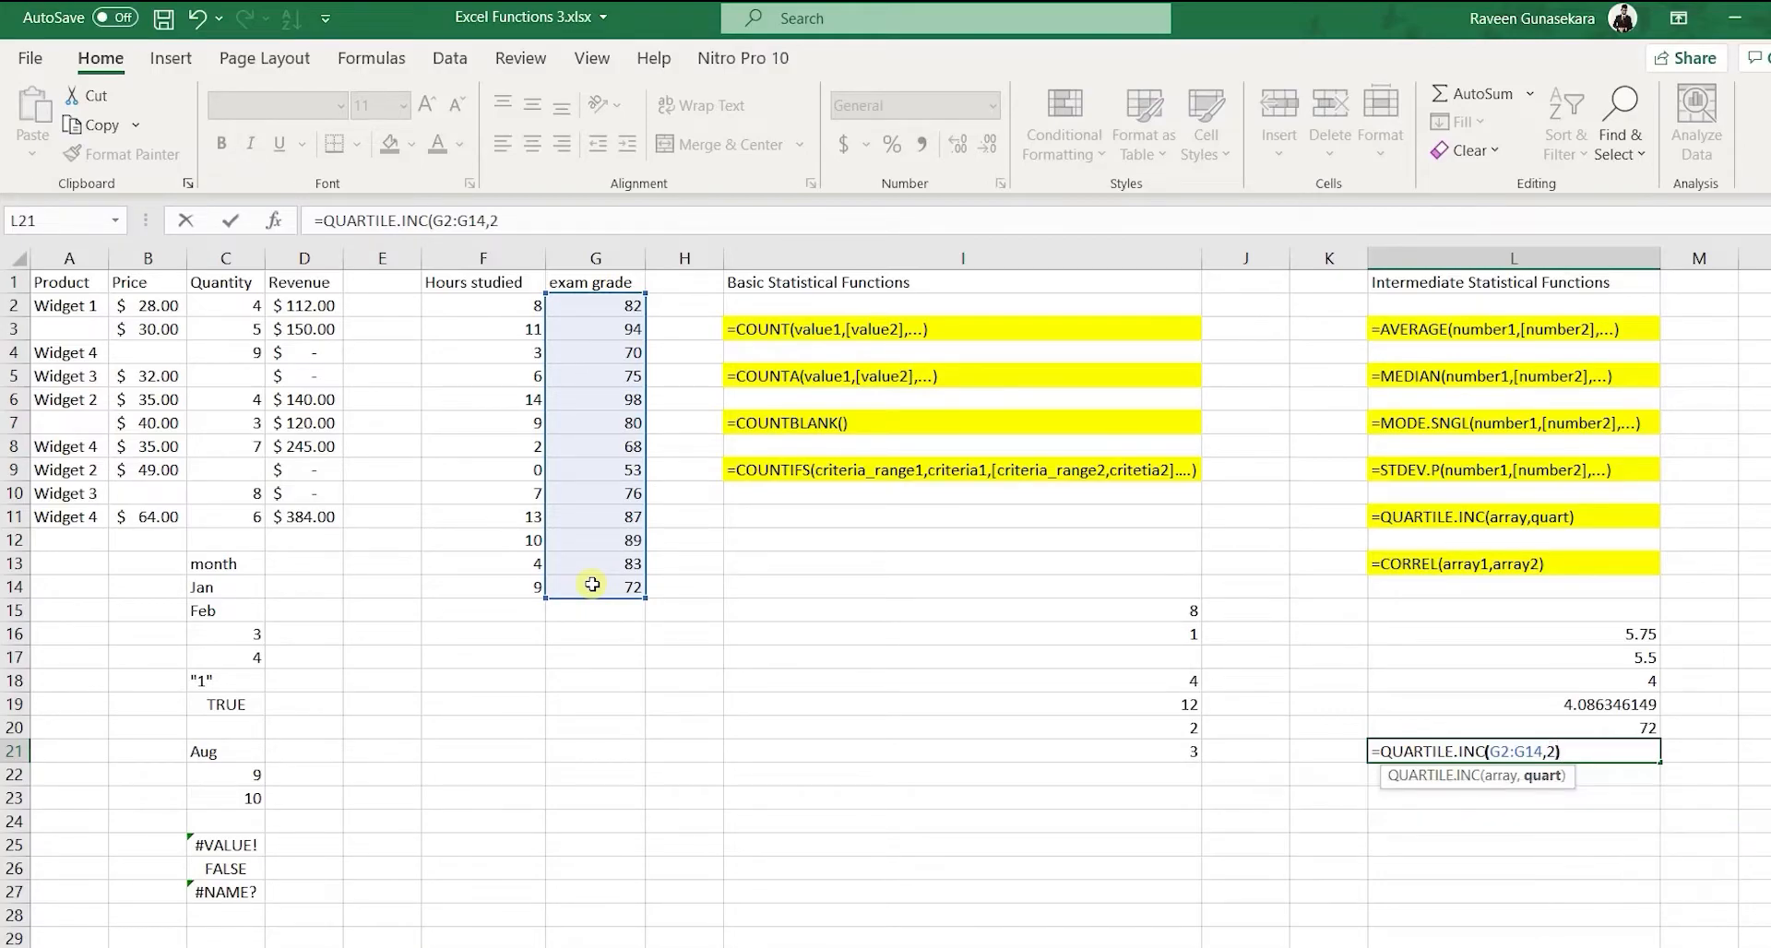
{"action": "type", "text": ")"}
{"action": "key", "text": "Return"}
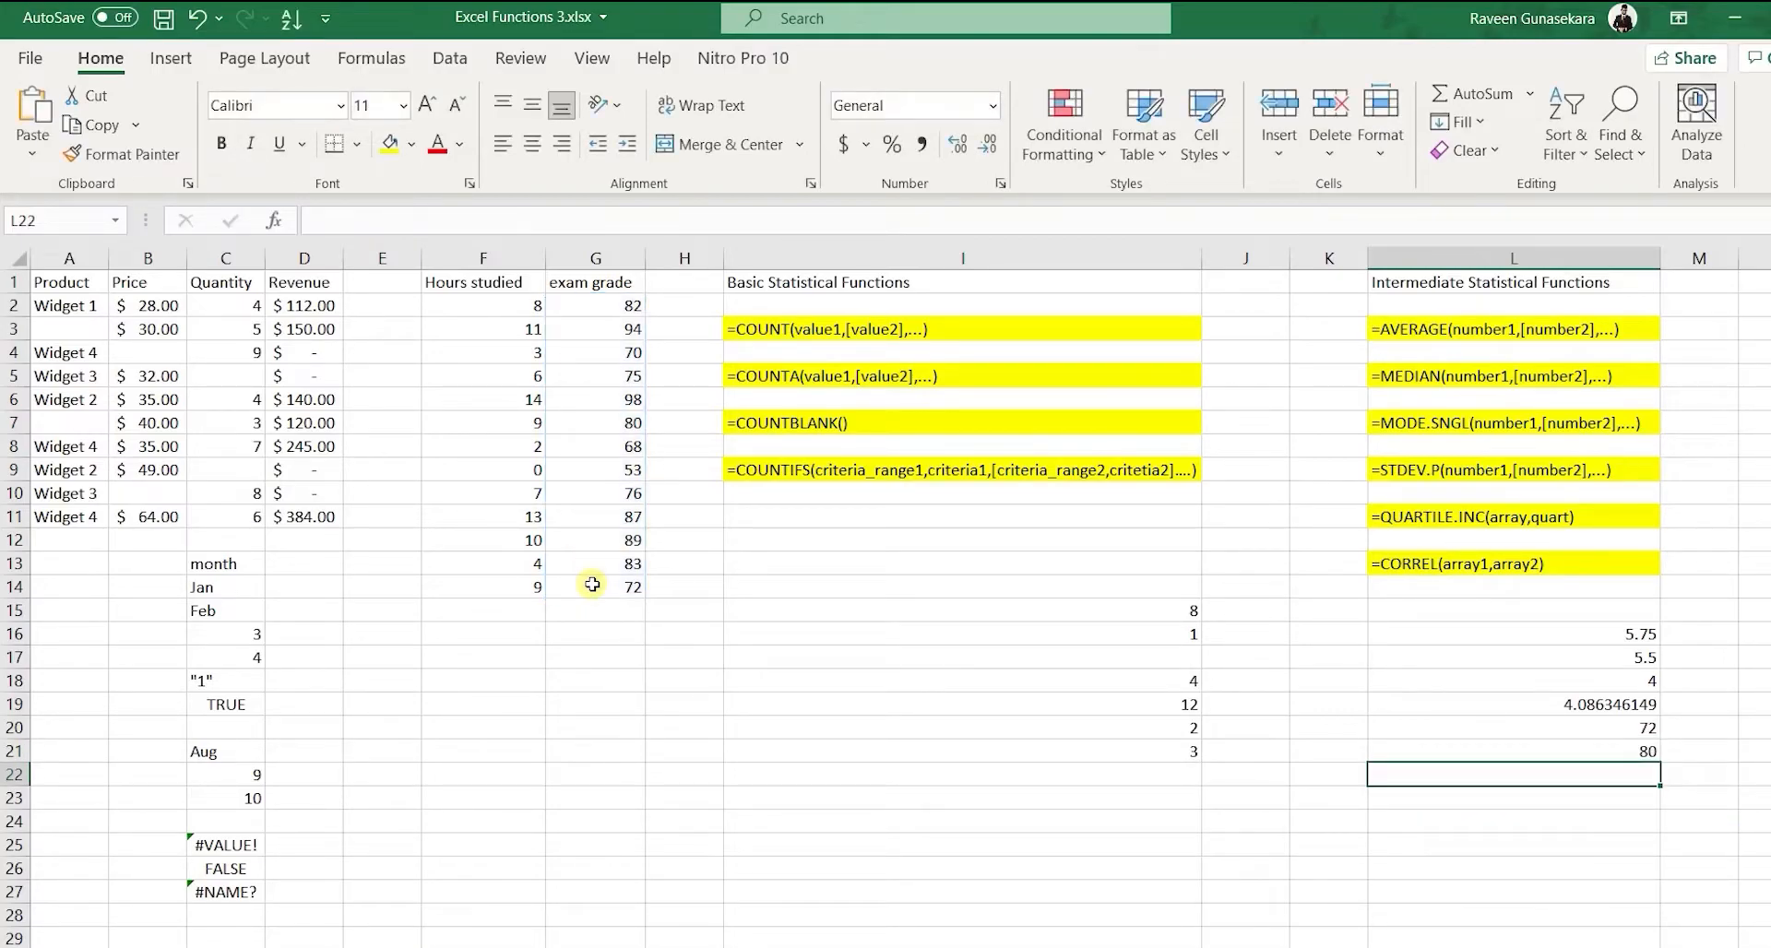
{"action": "left_click", "coordinate": [1519, 726]}
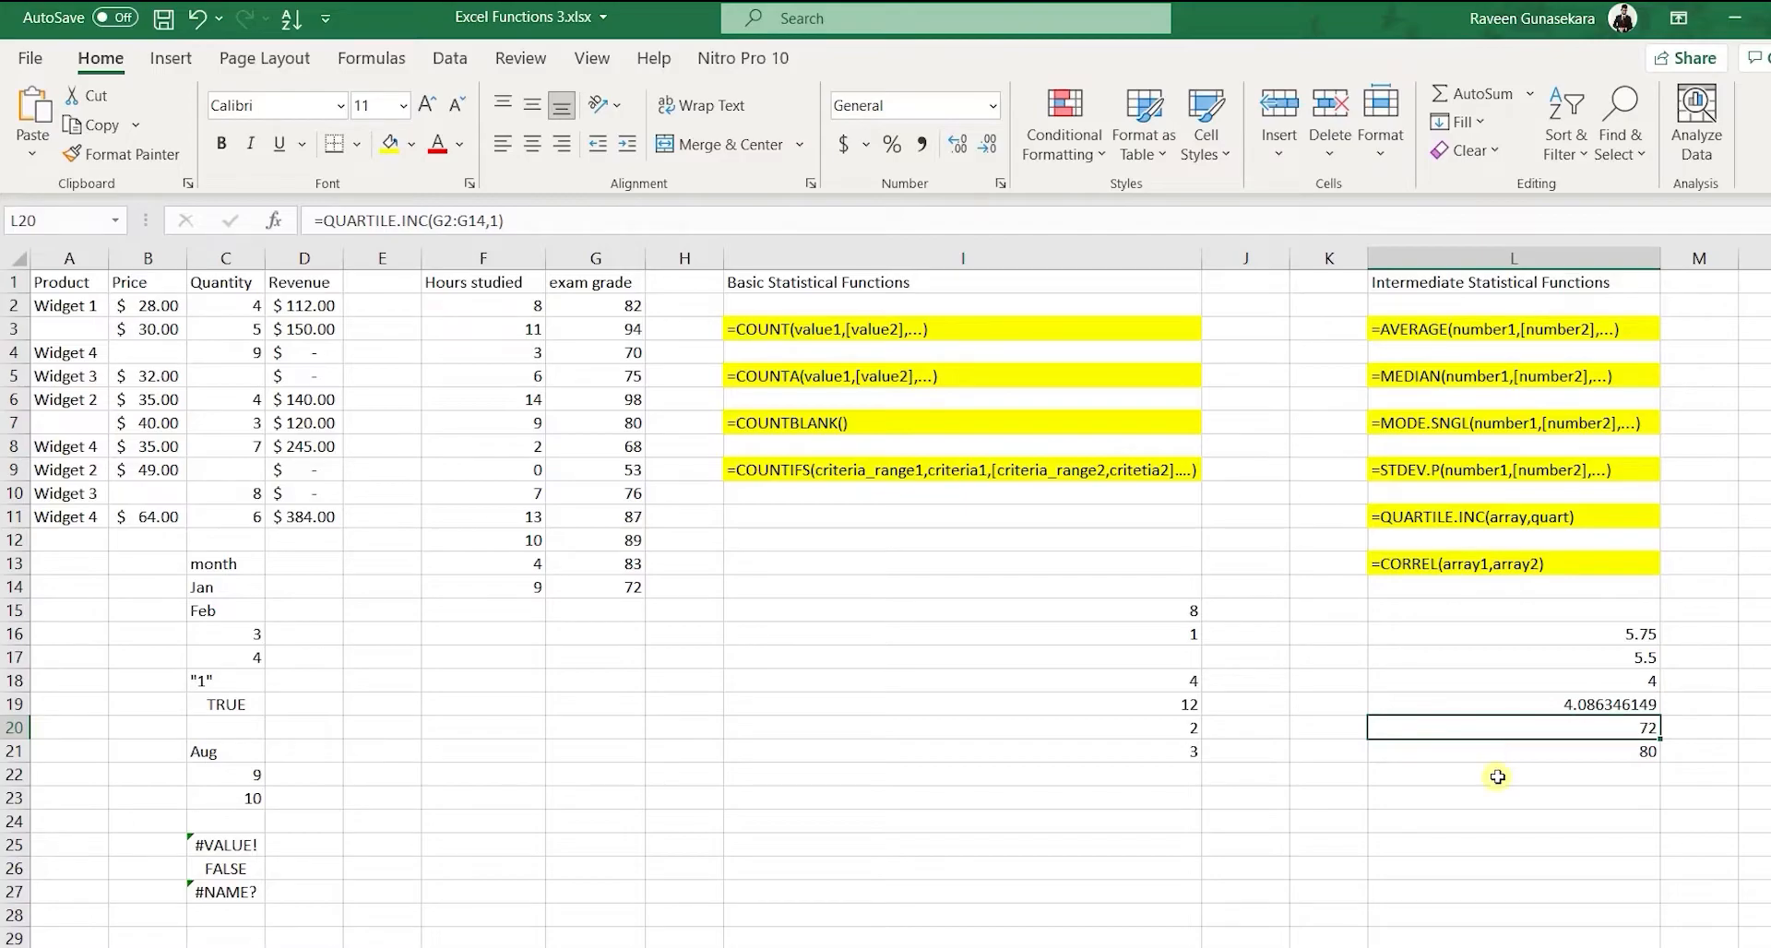
Enter =CORREL(F2:F14,G2:G14) in cell L22 to correlate the hours studied with the exam grades.
{"action": "left_click", "coordinate": [1495, 779]}
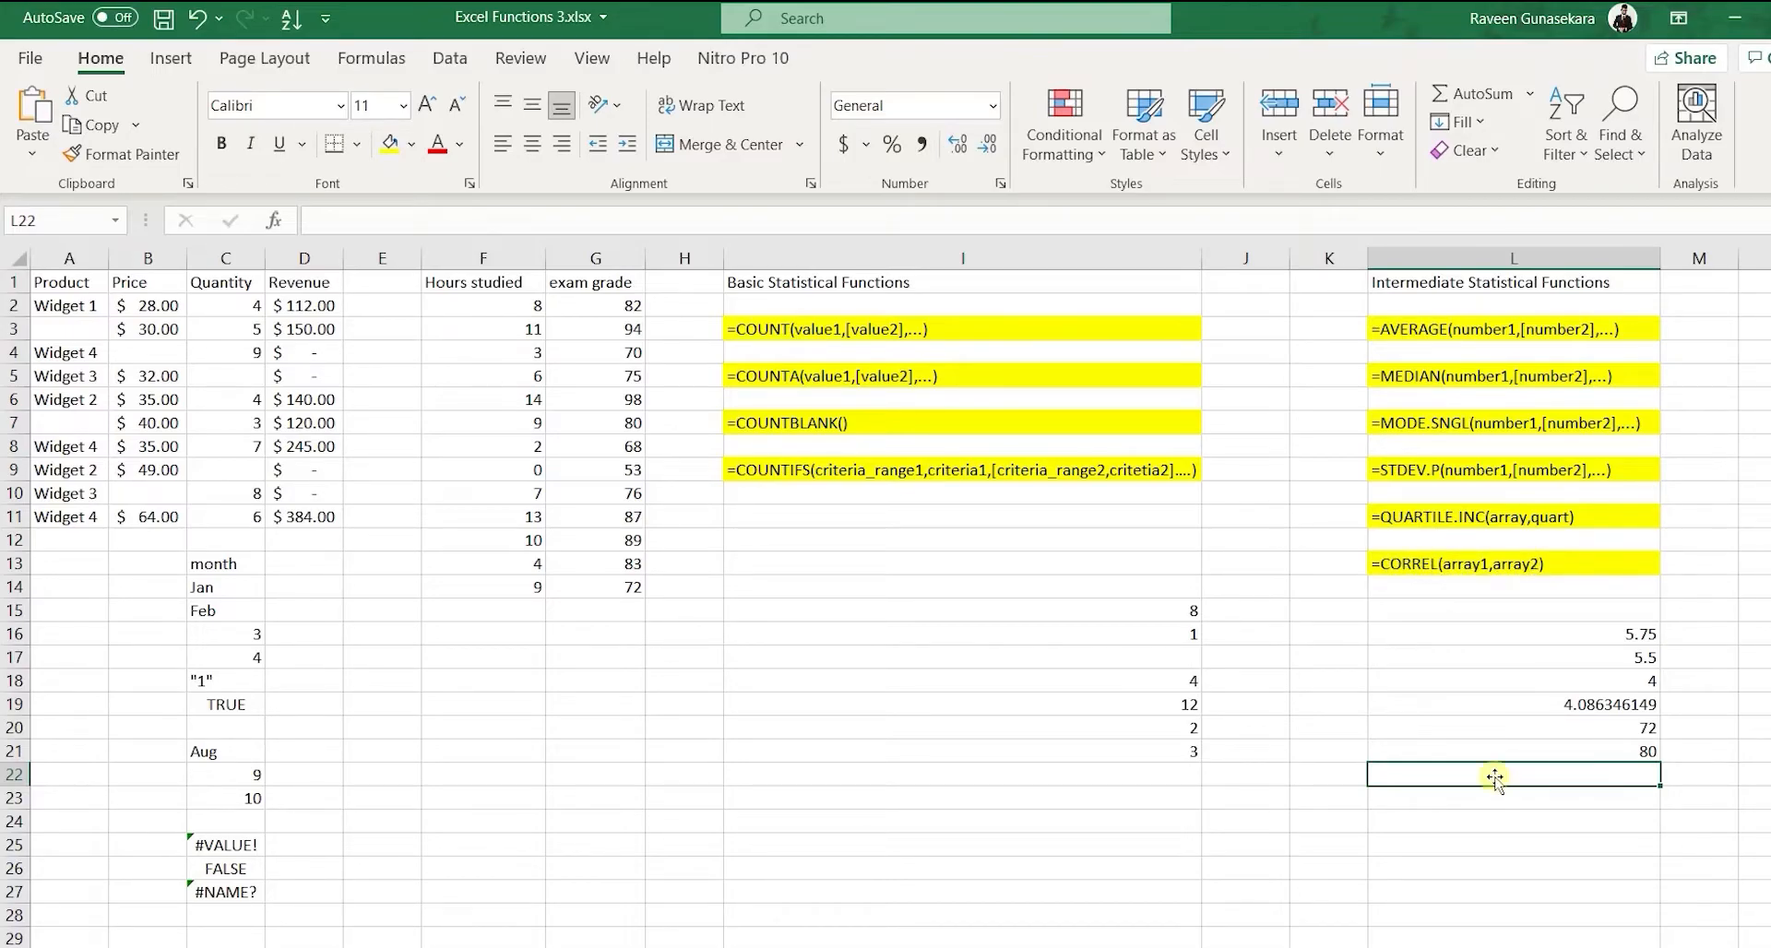
{"action": "type", "text": "="}
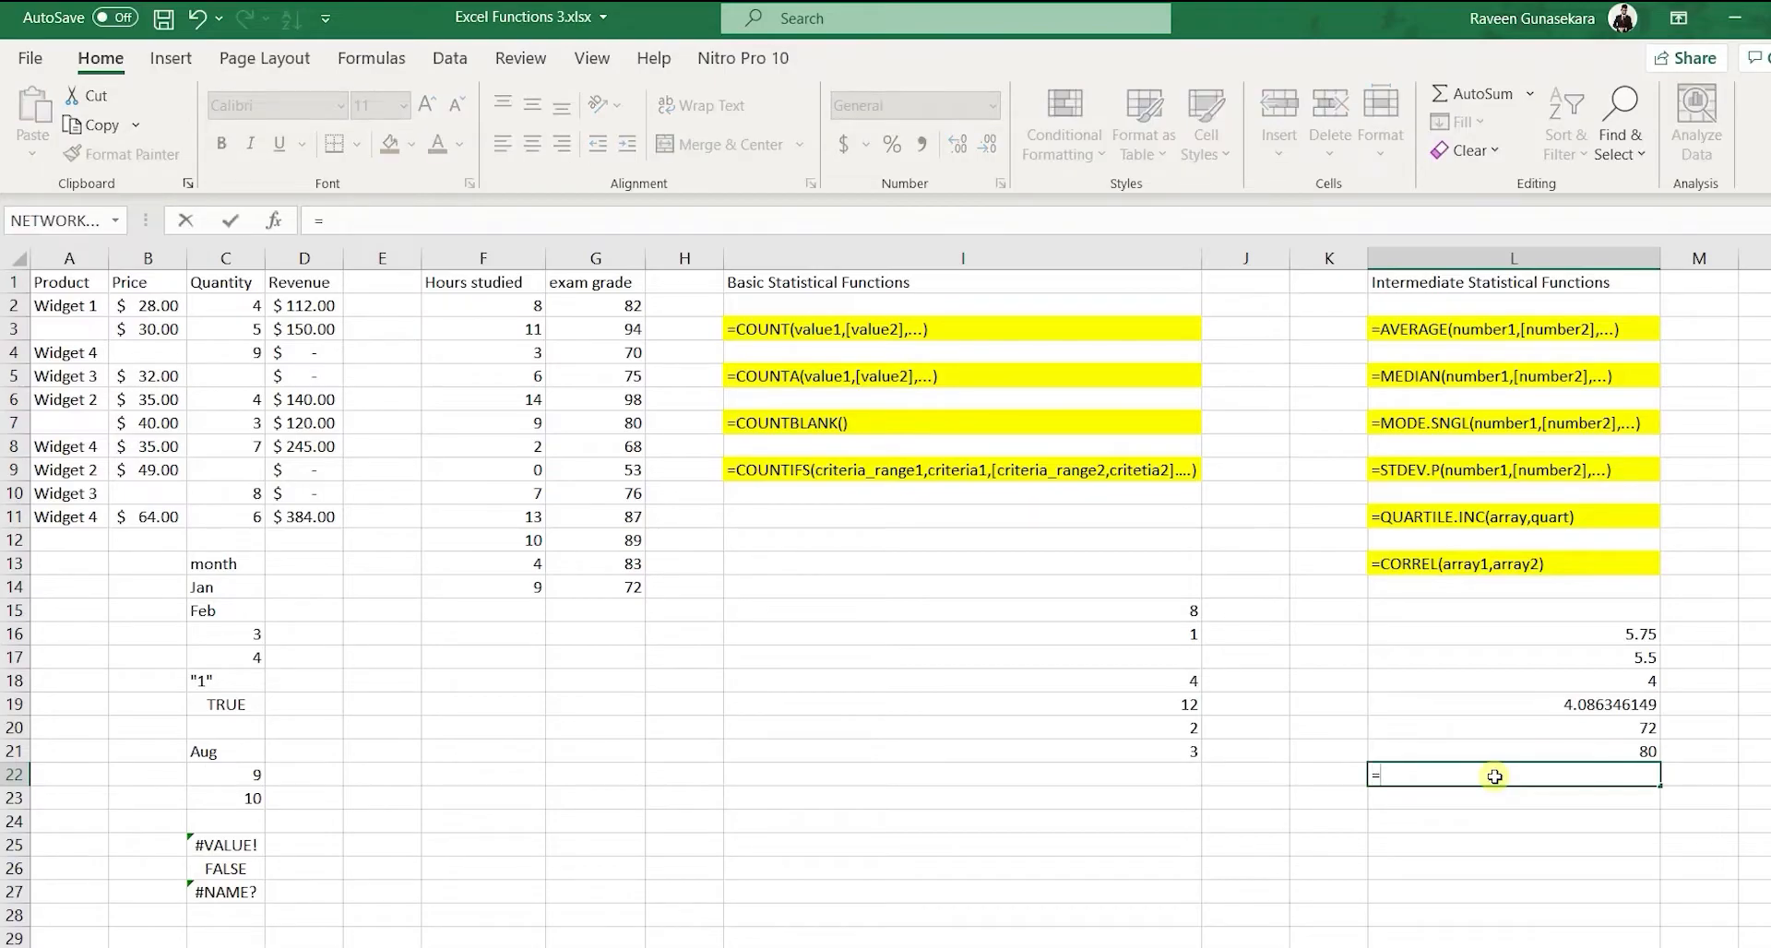
{"action": "type", "text": "CORREL"}
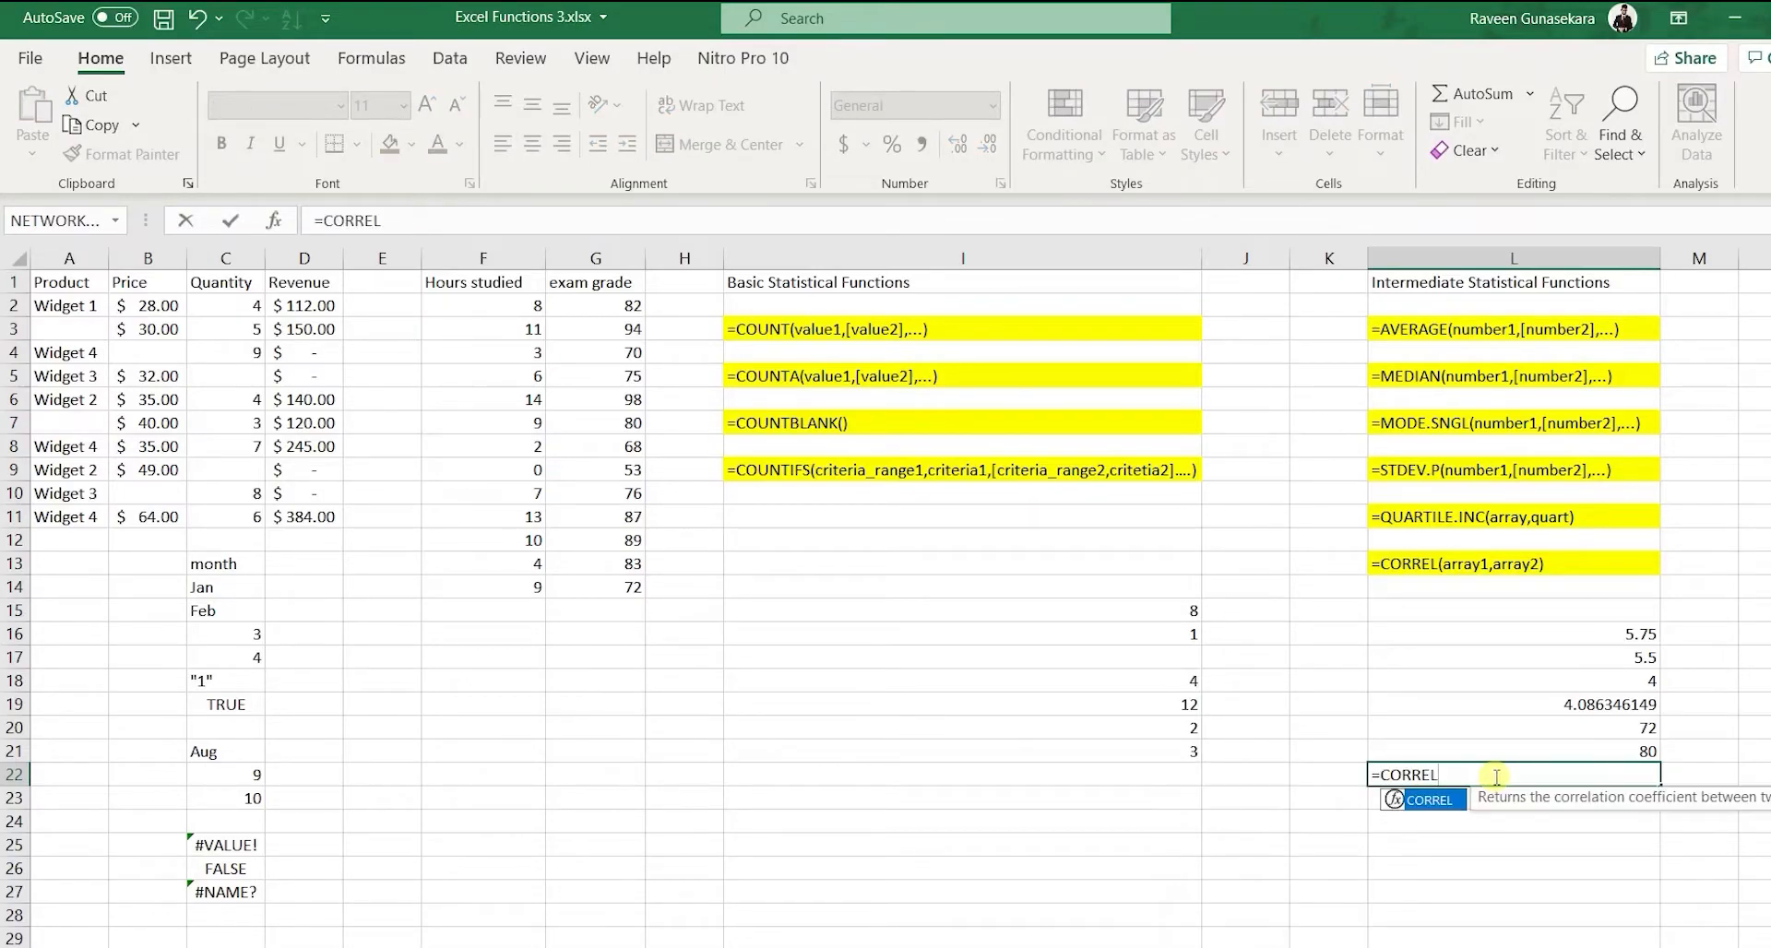
{"action": "type", "text": "("}
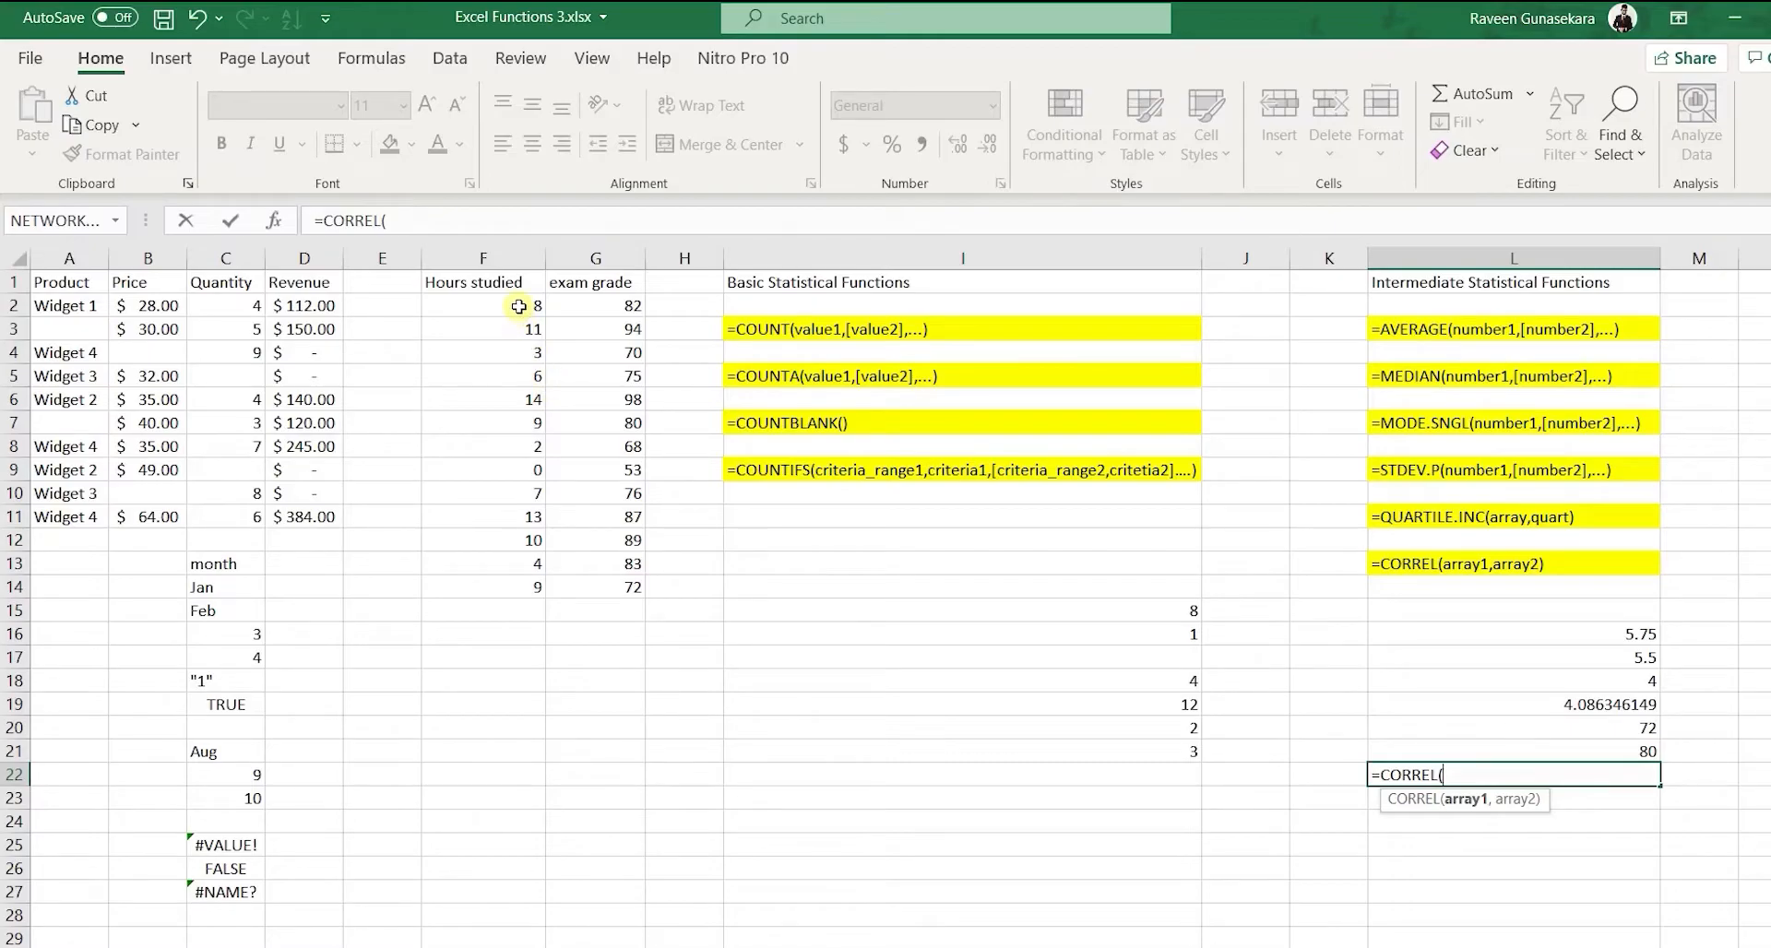
{"action": "left_click_drag", "start_coordinate": [520, 305], "coordinate": [516, 588]}
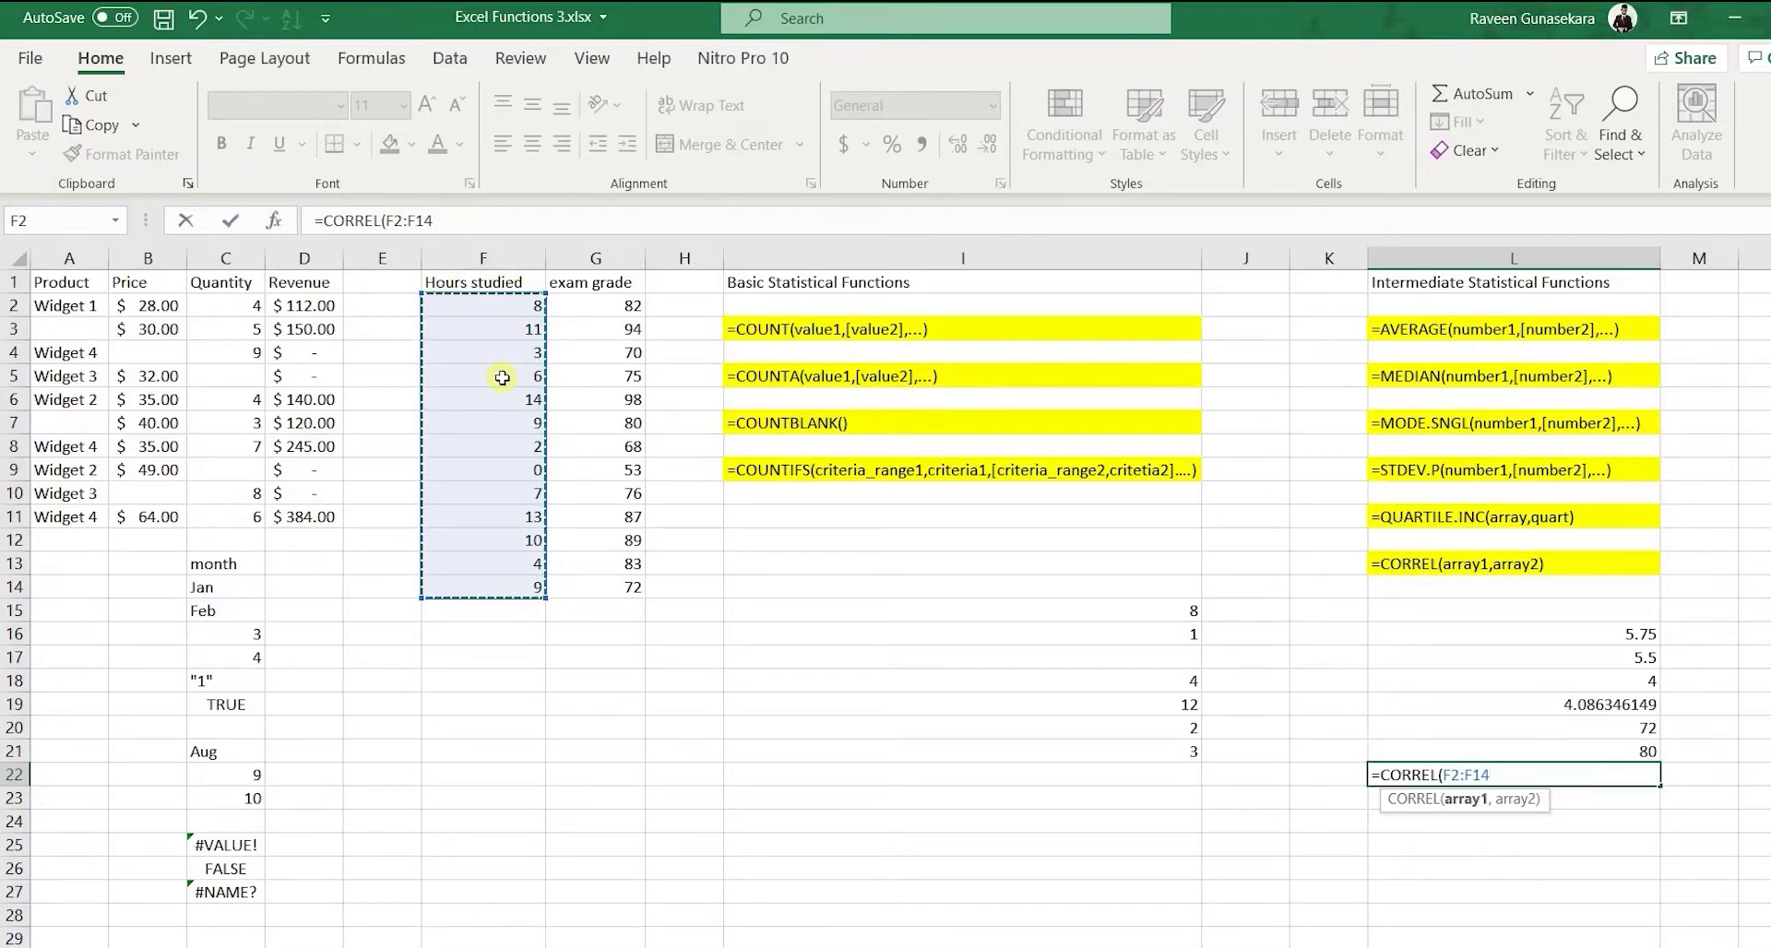
{"action": "type", "text": ","}
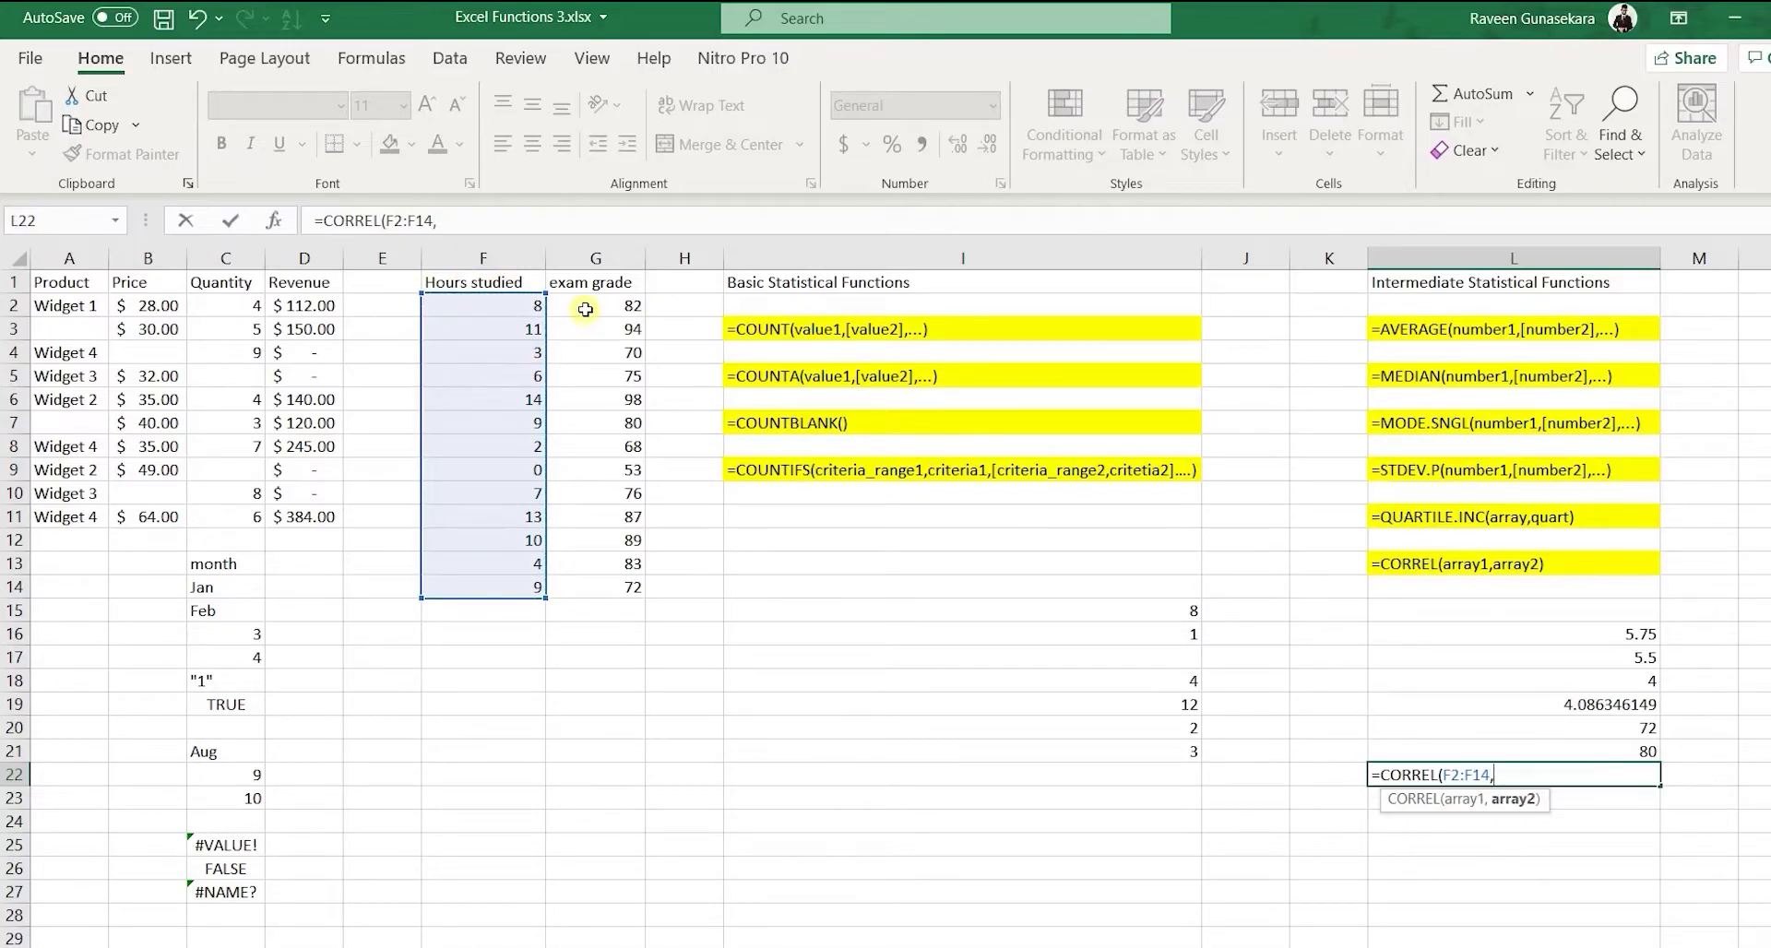
{"action": "left_click_drag", "start_coordinate": [585, 309], "coordinate": [591, 595]}
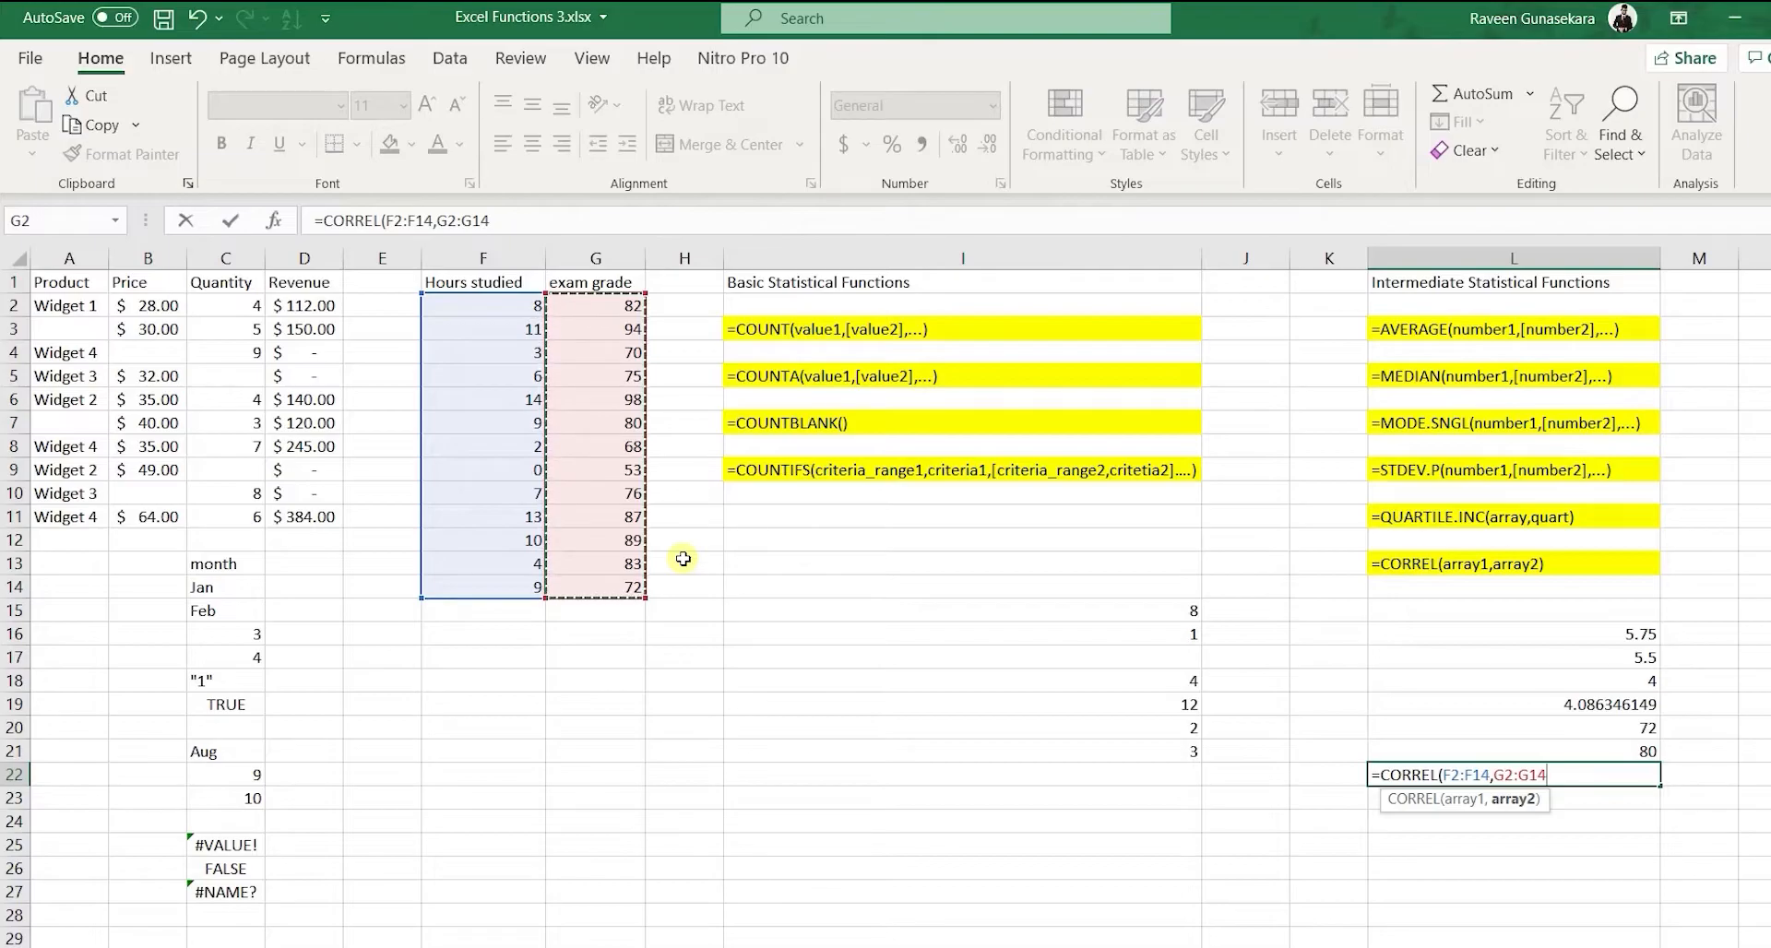
{"action": "type", "text": ")"}
{"action": "key", "text": "Return"}
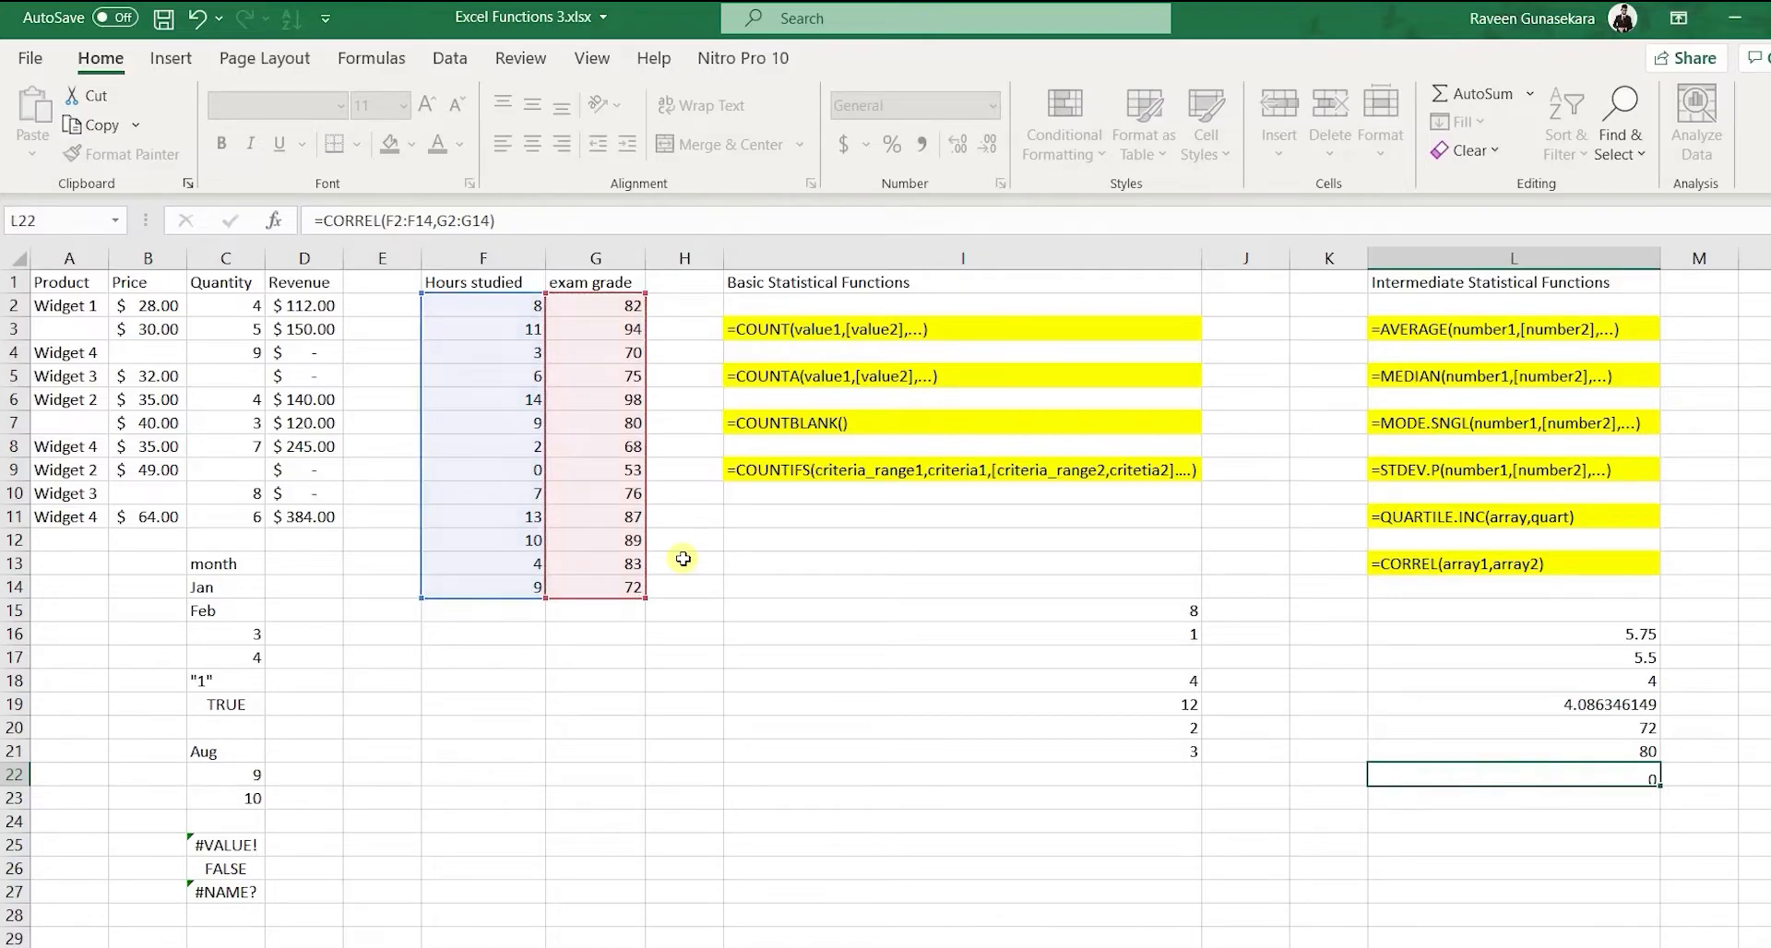
{"action": "left_click", "coordinate": [1545, 769]}
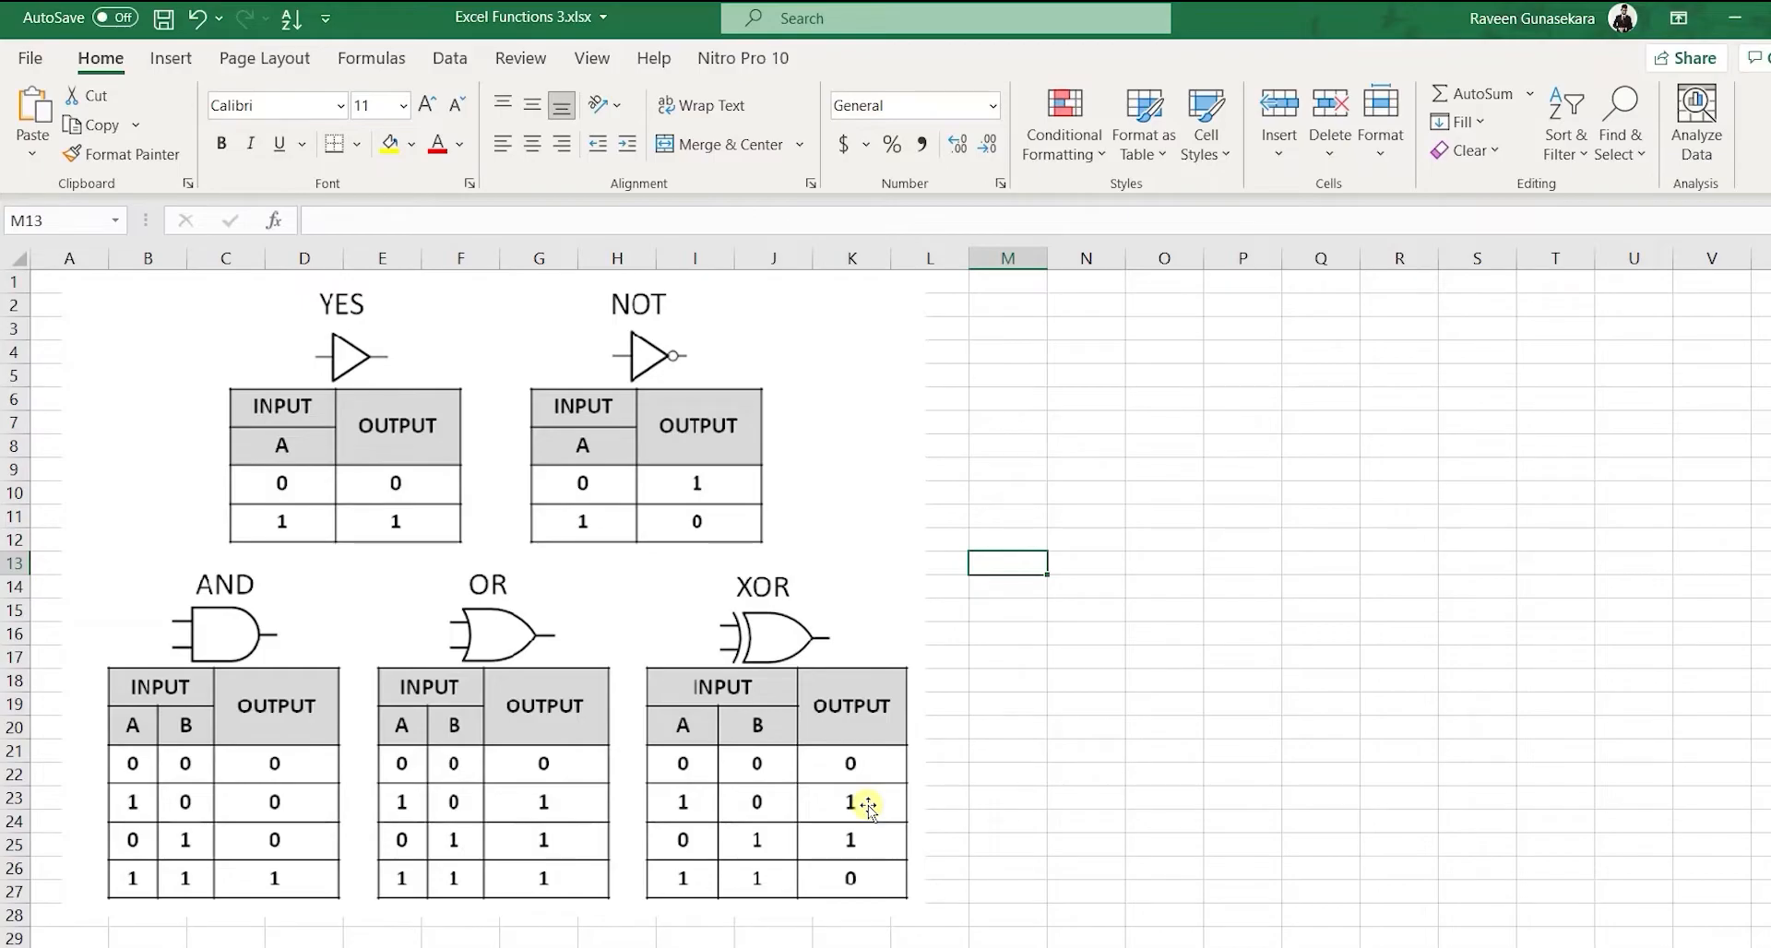
Fill cells N2 to N9 of the logic gates sheet with 45, 8, 45, -3, -3, 0, 12 and 0.
{"action": "left_click", "coordinate": [1113, 306]}
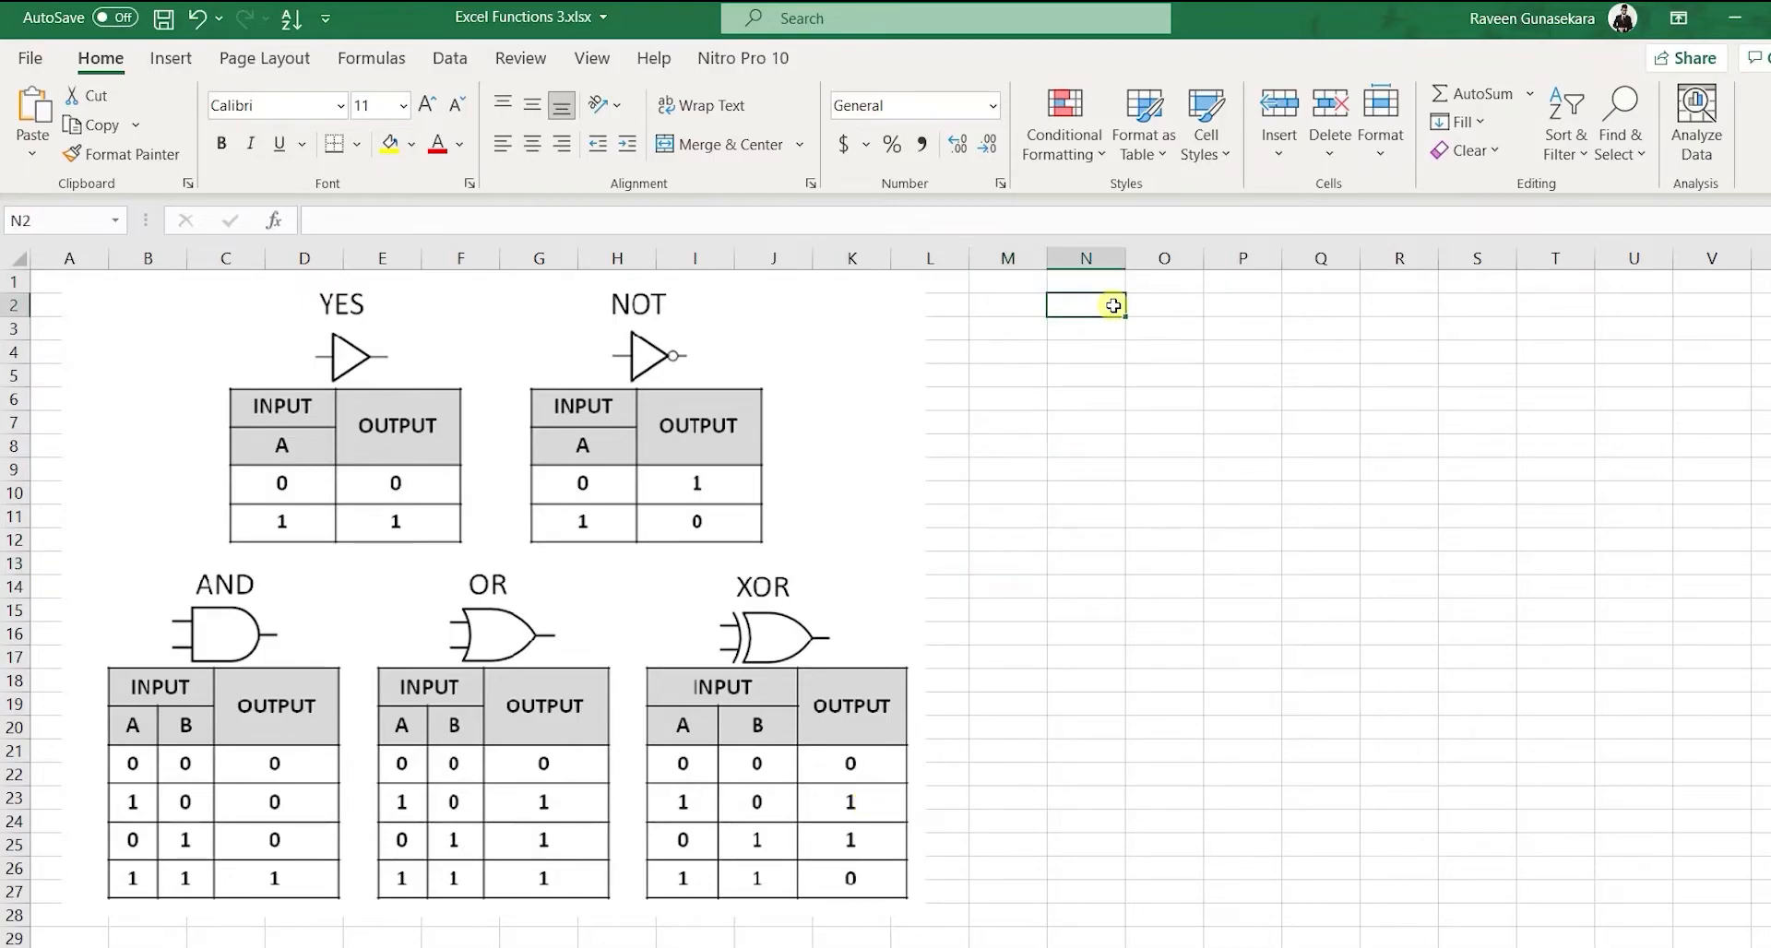
{"action": "type", "text": "45"}
{"action": "left_click", "coordinate": [1112, 350]}
{"action": "type", "text": "45"}
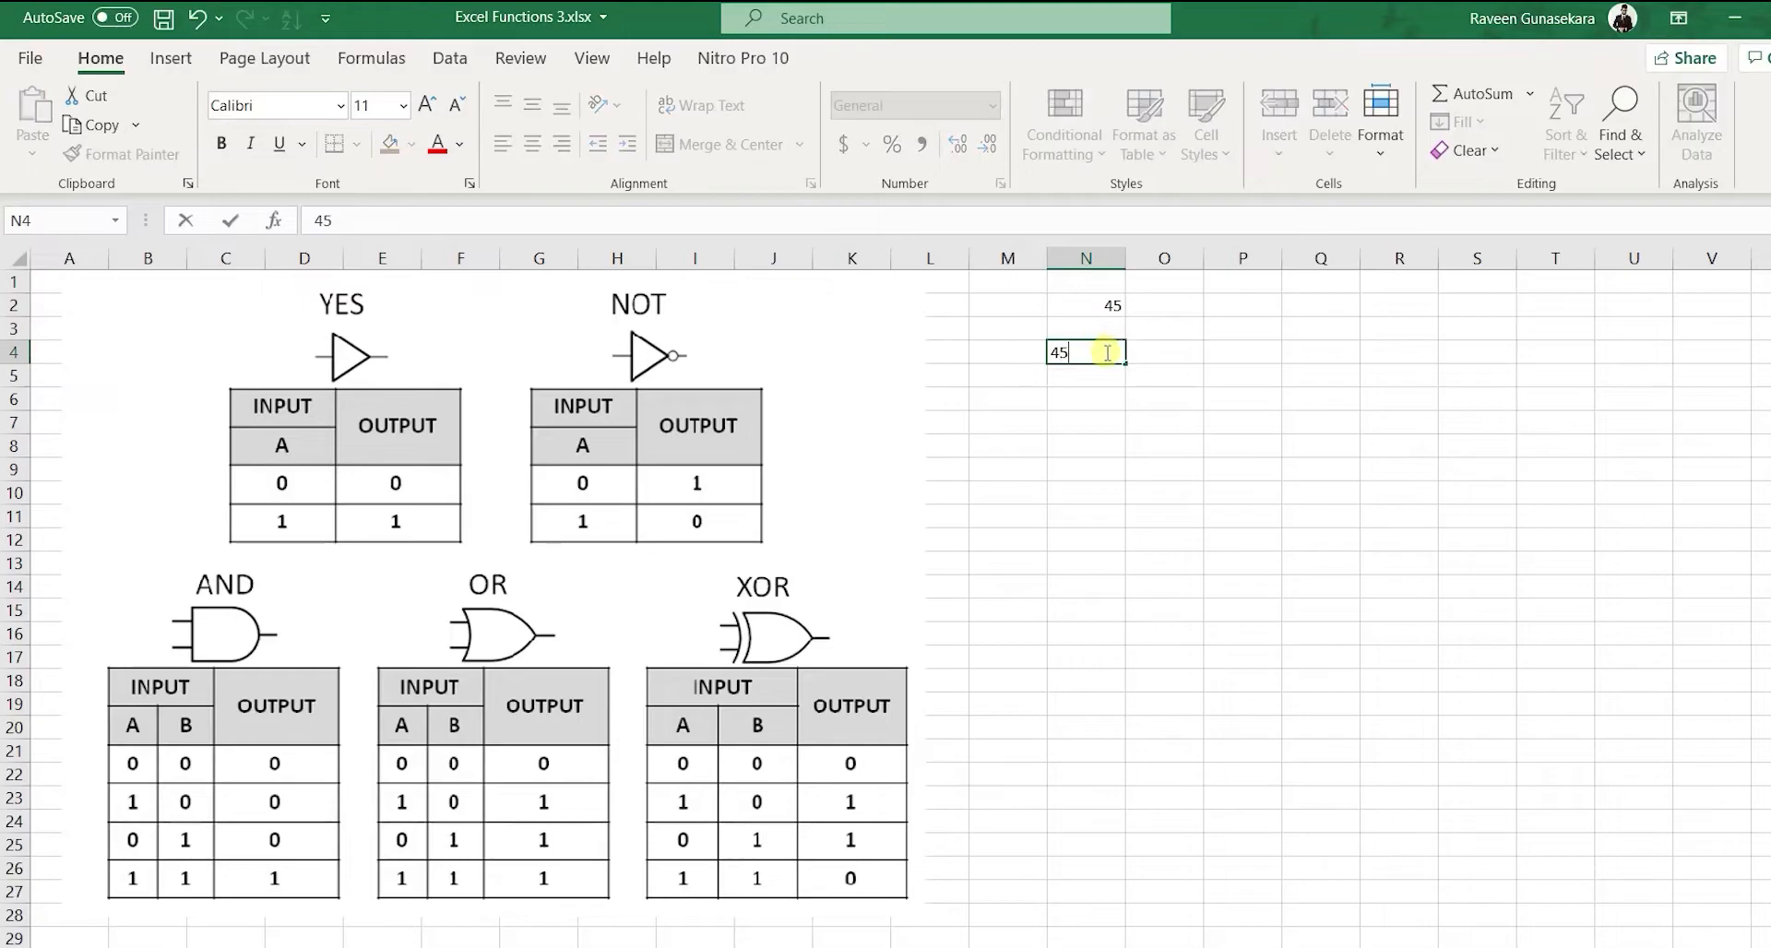
{"action": "left_click", "coordinate": [1114, 323]}
{"action": "type", "text": "8"}
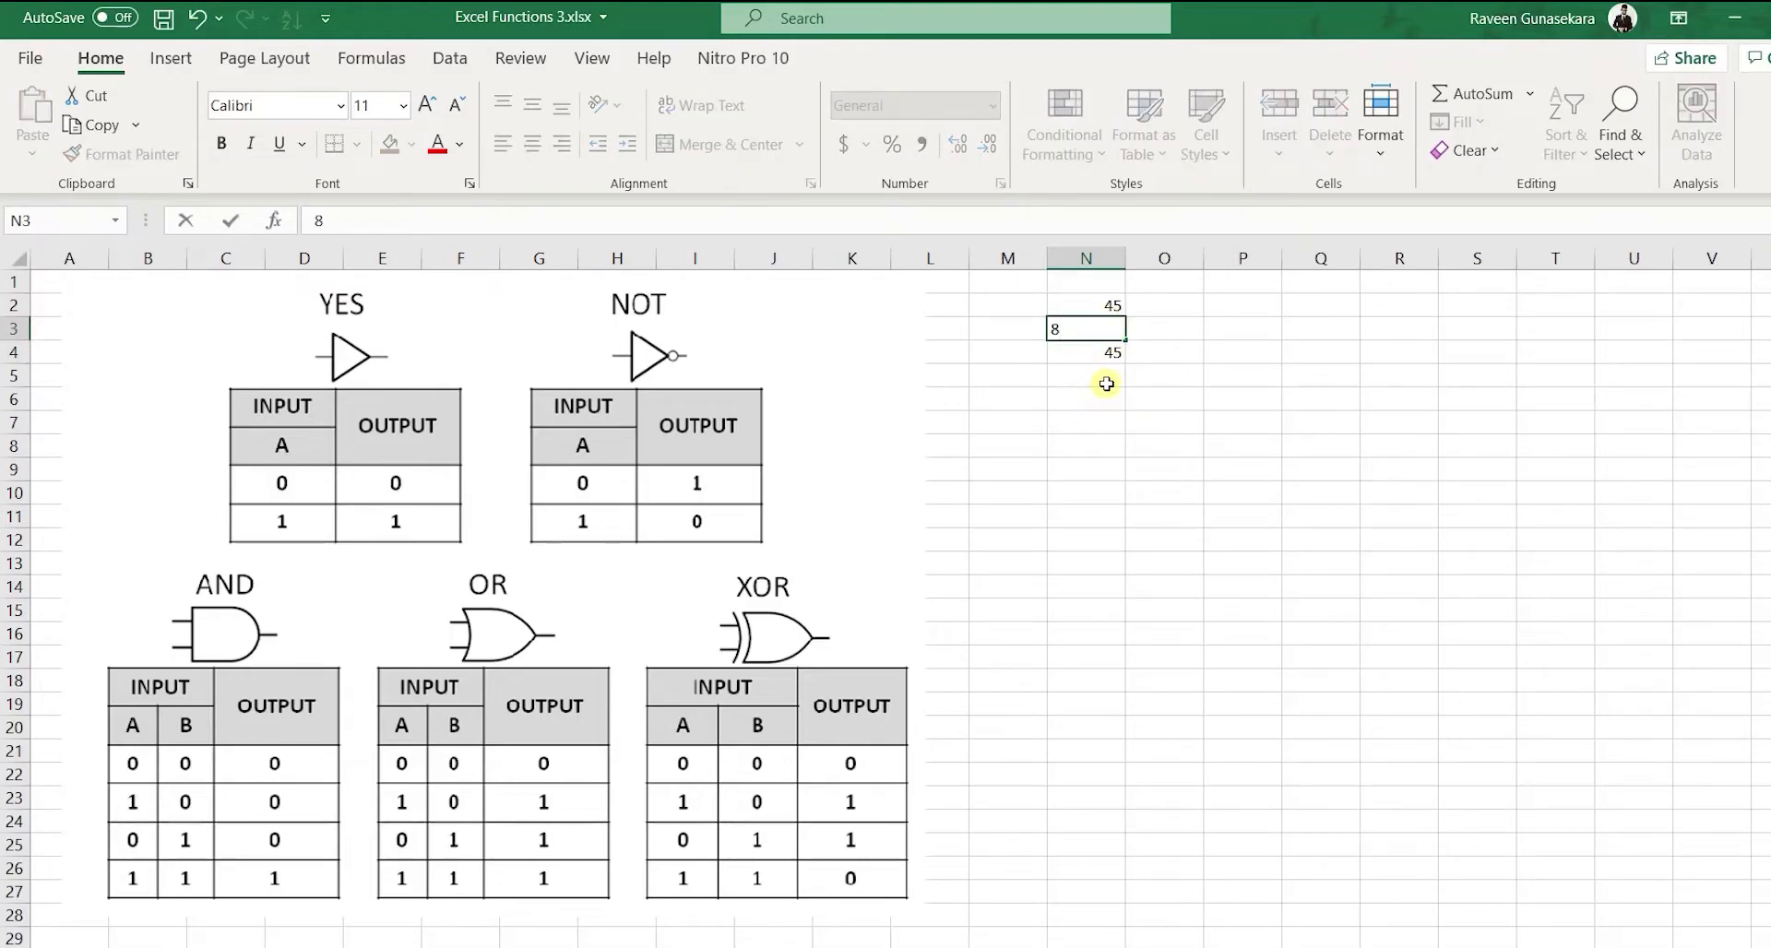
{"action": "left_click", "coordinate": [1107, 382]}
{"action": "type", "text": "-3"}
{"action": "left_click", "coordinate": [1111, 405]}
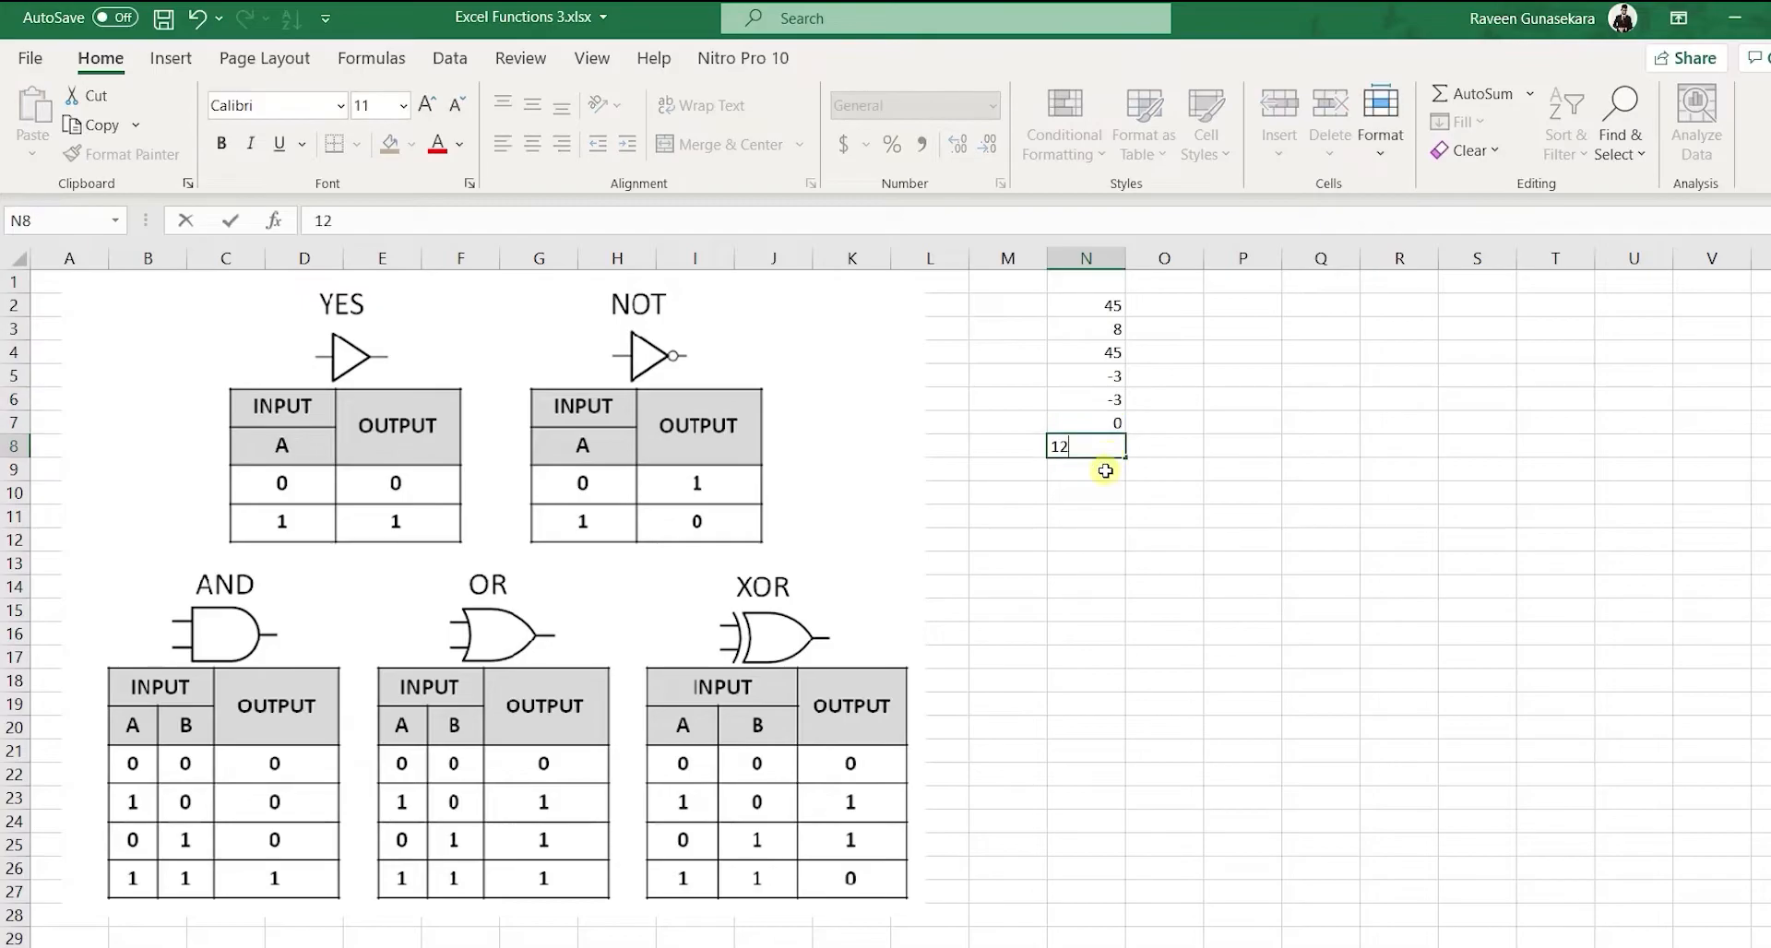
{"action": "left_click", "coordinate": [1112, 470]}
{"action": "type", "text": "0"}
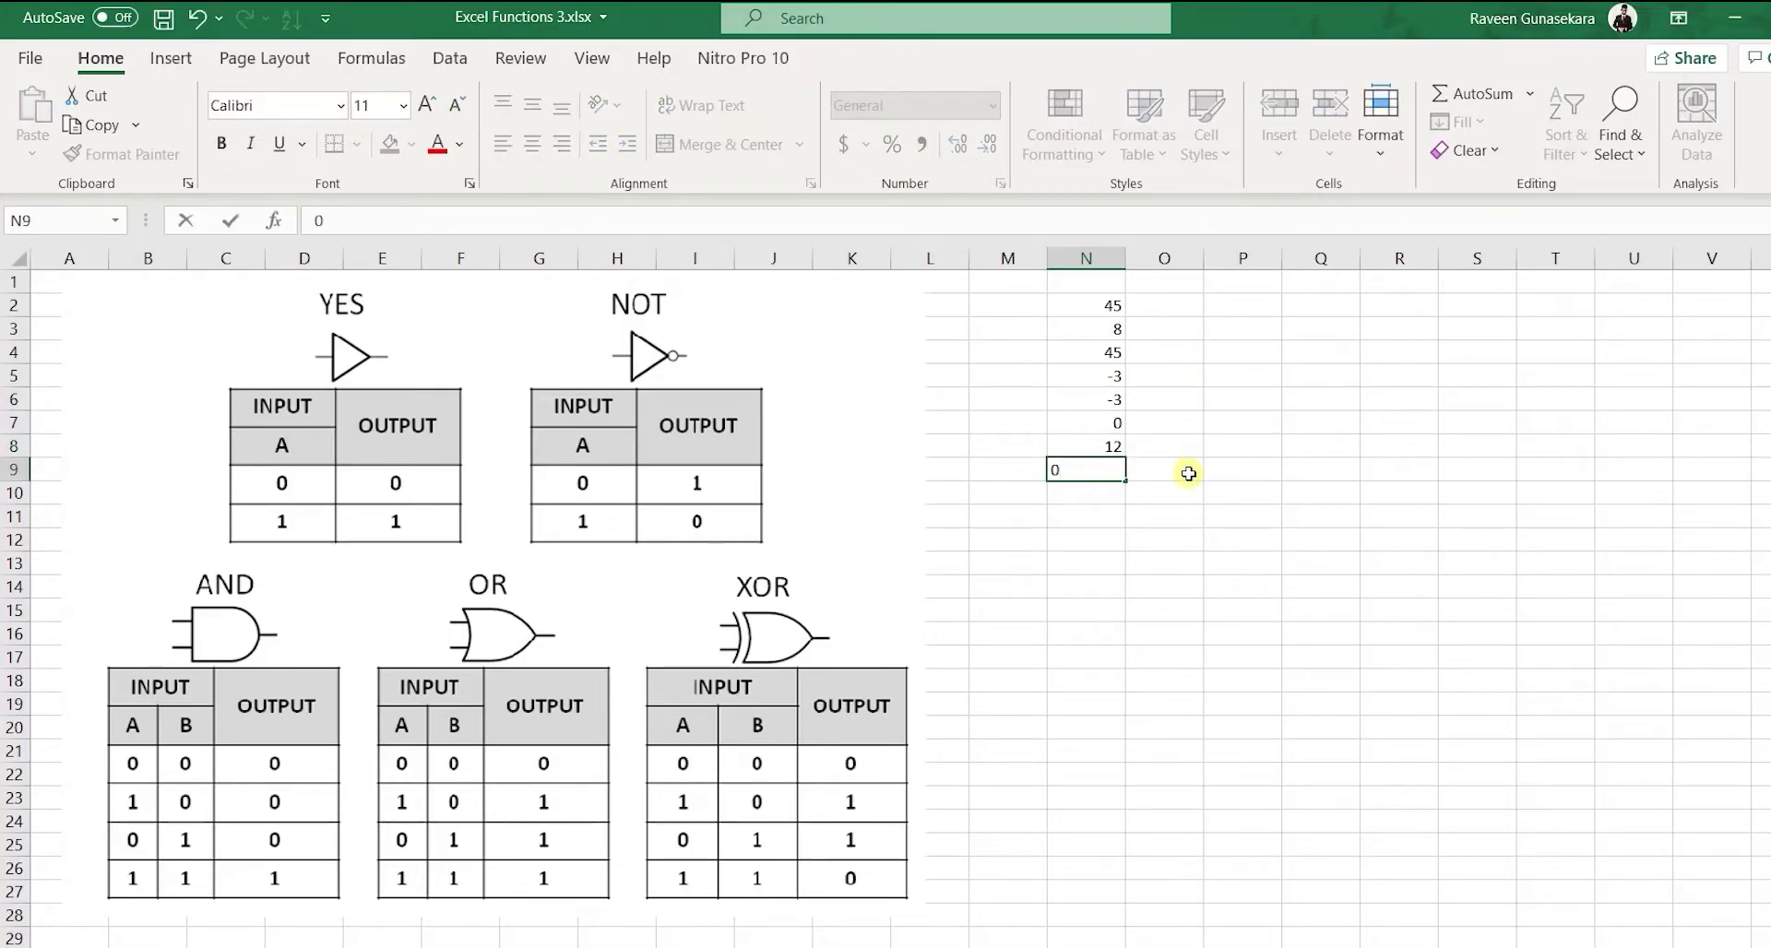
{"action": "key", "text": "Return"}
Enter =AND(N2:N9) in cell P3 to test whether every number in the column is non-zero.
{"action": "left_click", "coordinate": [1224, 333]}
{"action": "type", "text": "=AND("}
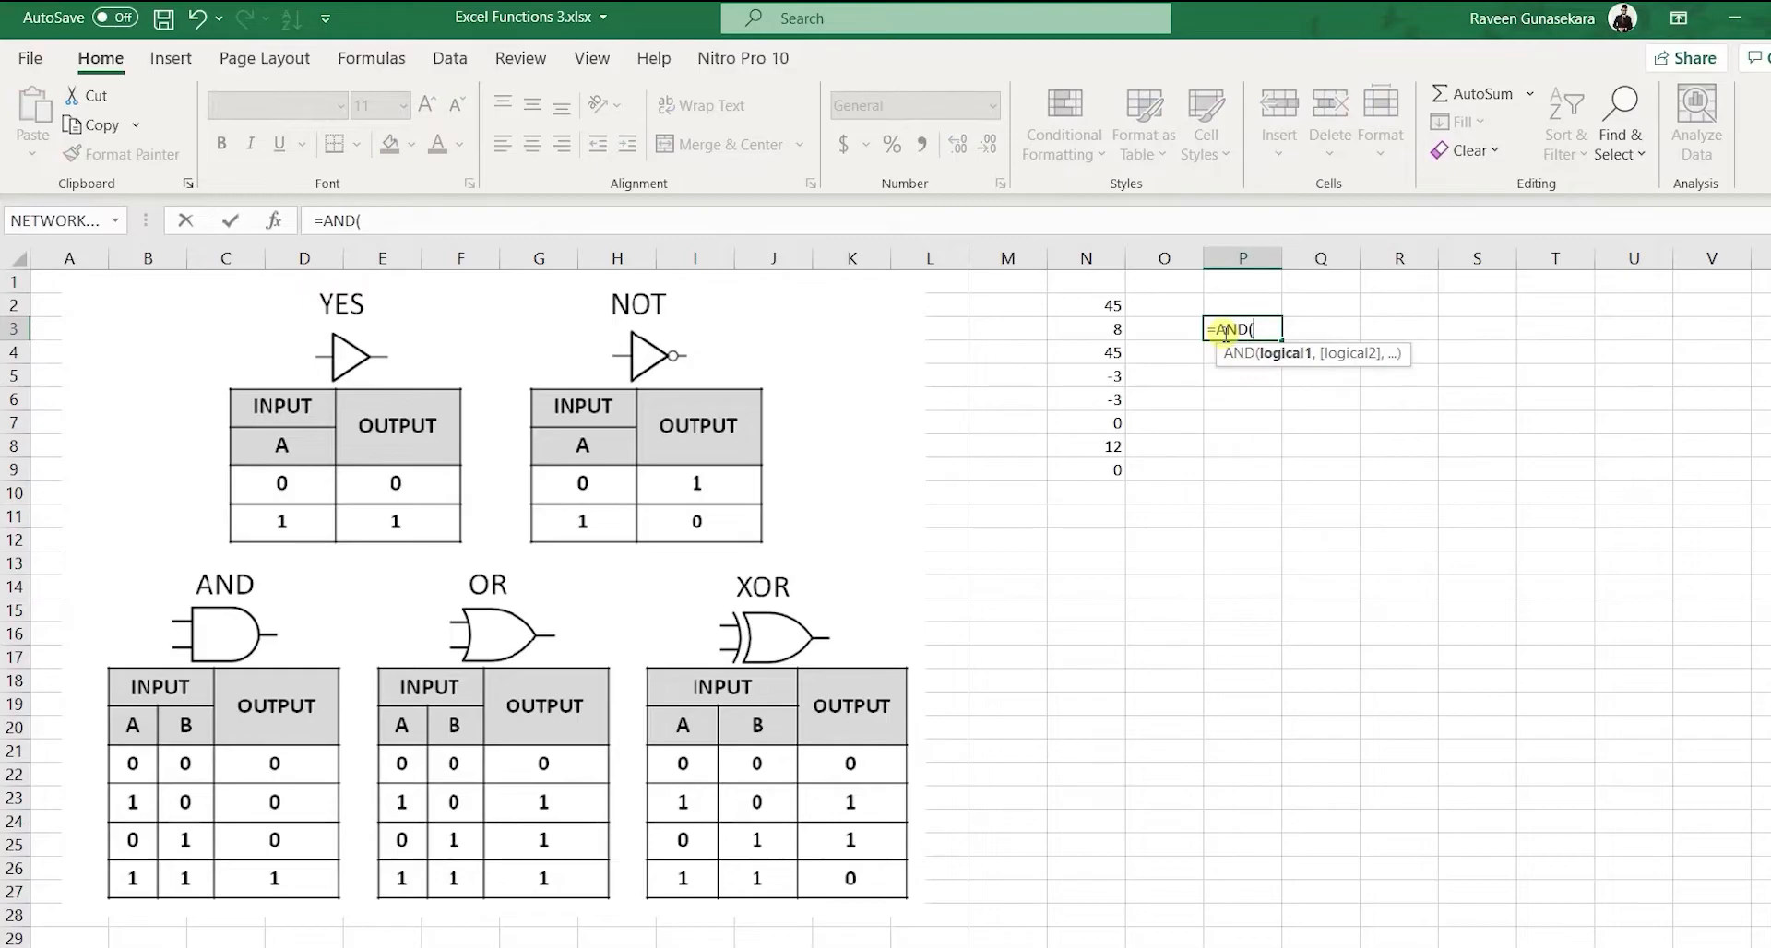
{"action": "left_click_drag", "start_coordinate": [1095, 305], "coordinate": [1095, 471]}
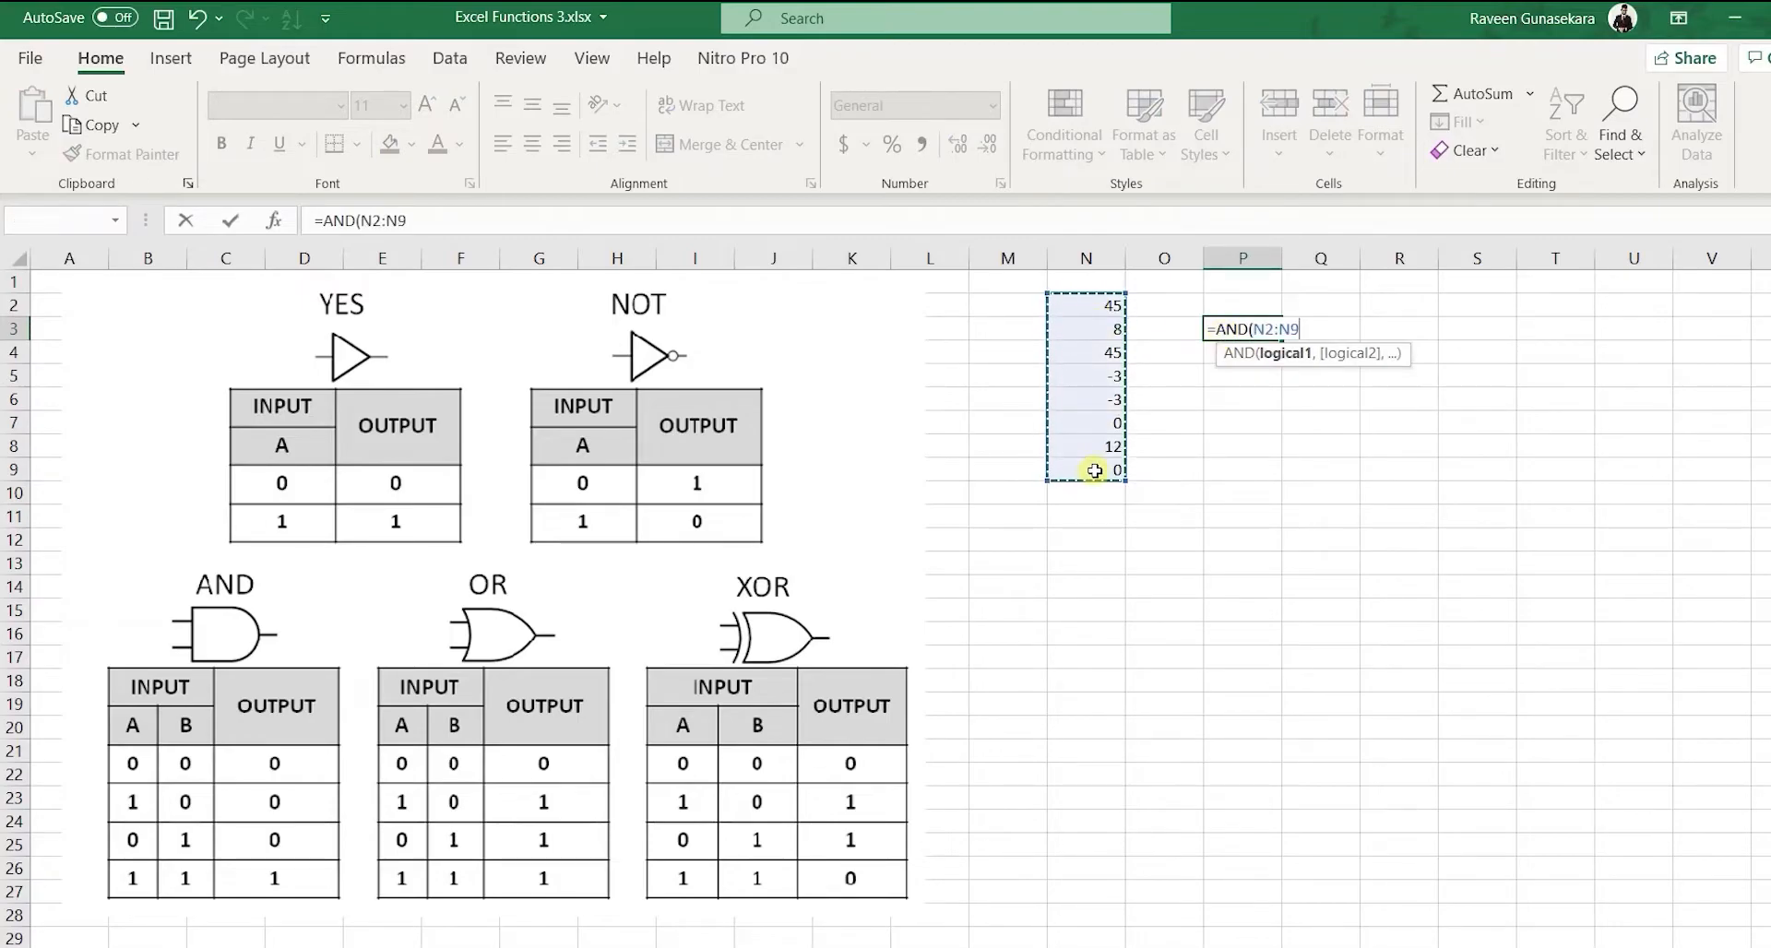
{"action": "type", "text": ")"}
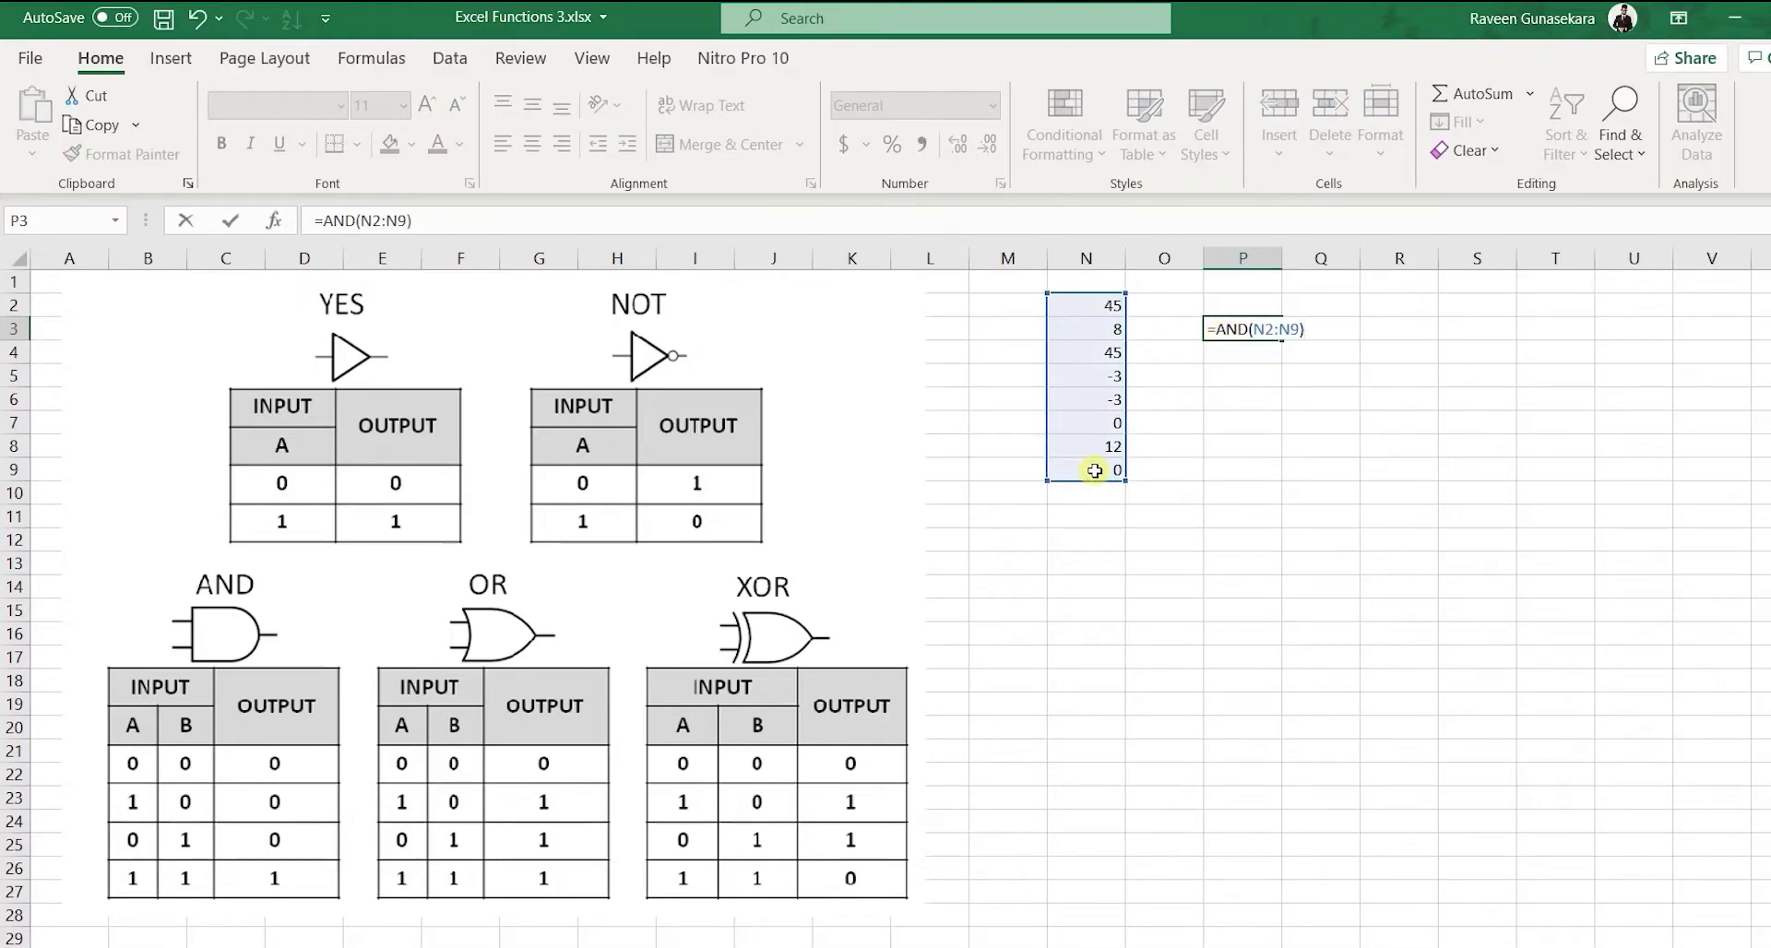
{"action": "key", "text": "ctrl+Return"}
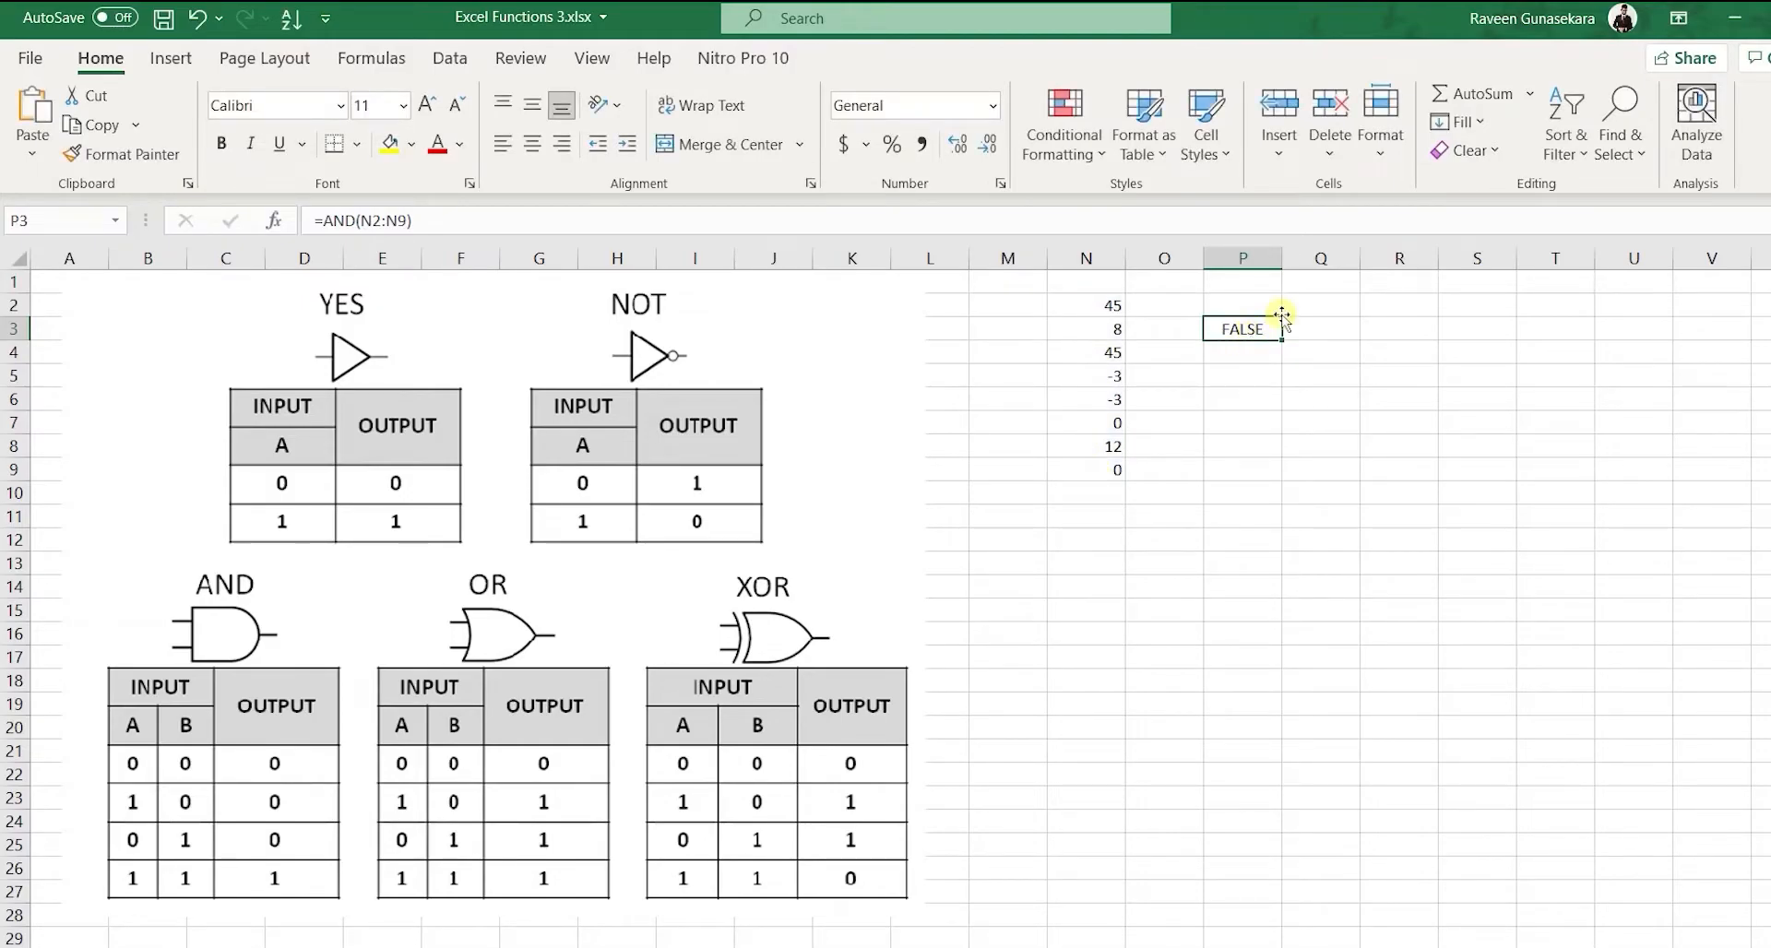
Replace the zeros in the number column with 5 in N7 and 3 in N9, and recheck the AND formula in P3.
{"action": "left_click", "coordinate": [1113, 424]}
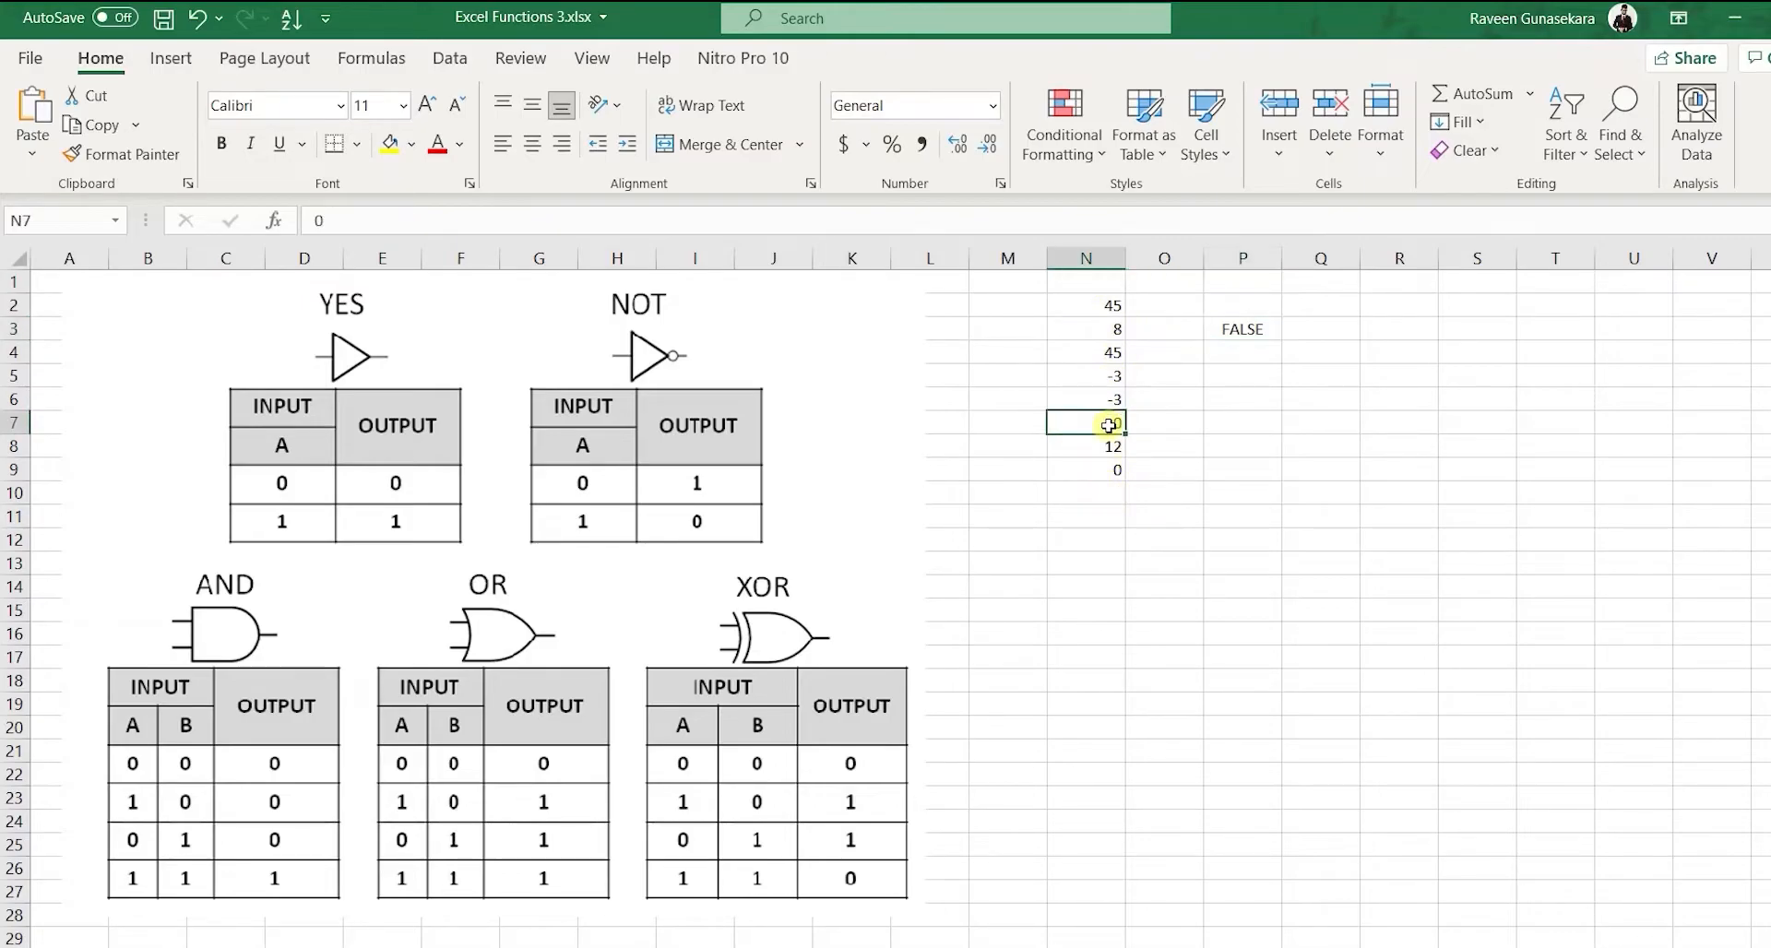
{"action": "double_click", "coordinate": [1123, 423]}
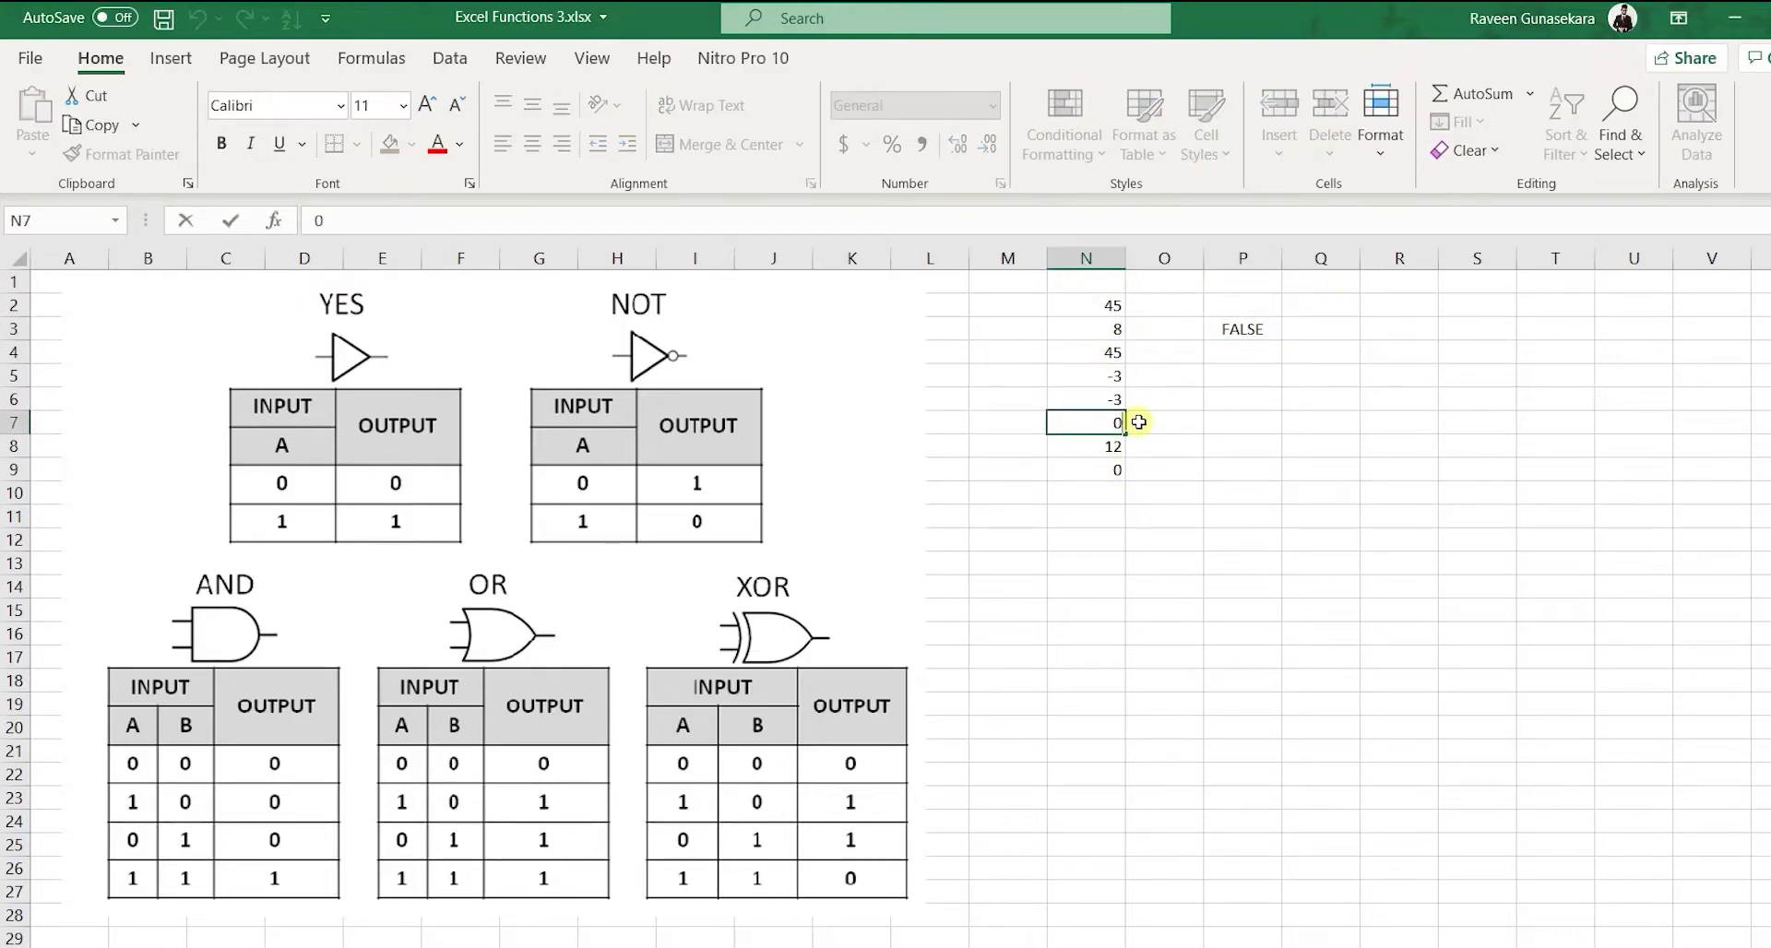
{"action": "type", "text": "5"}
{"action": "double_click", "coordinate": [1128, 471]}
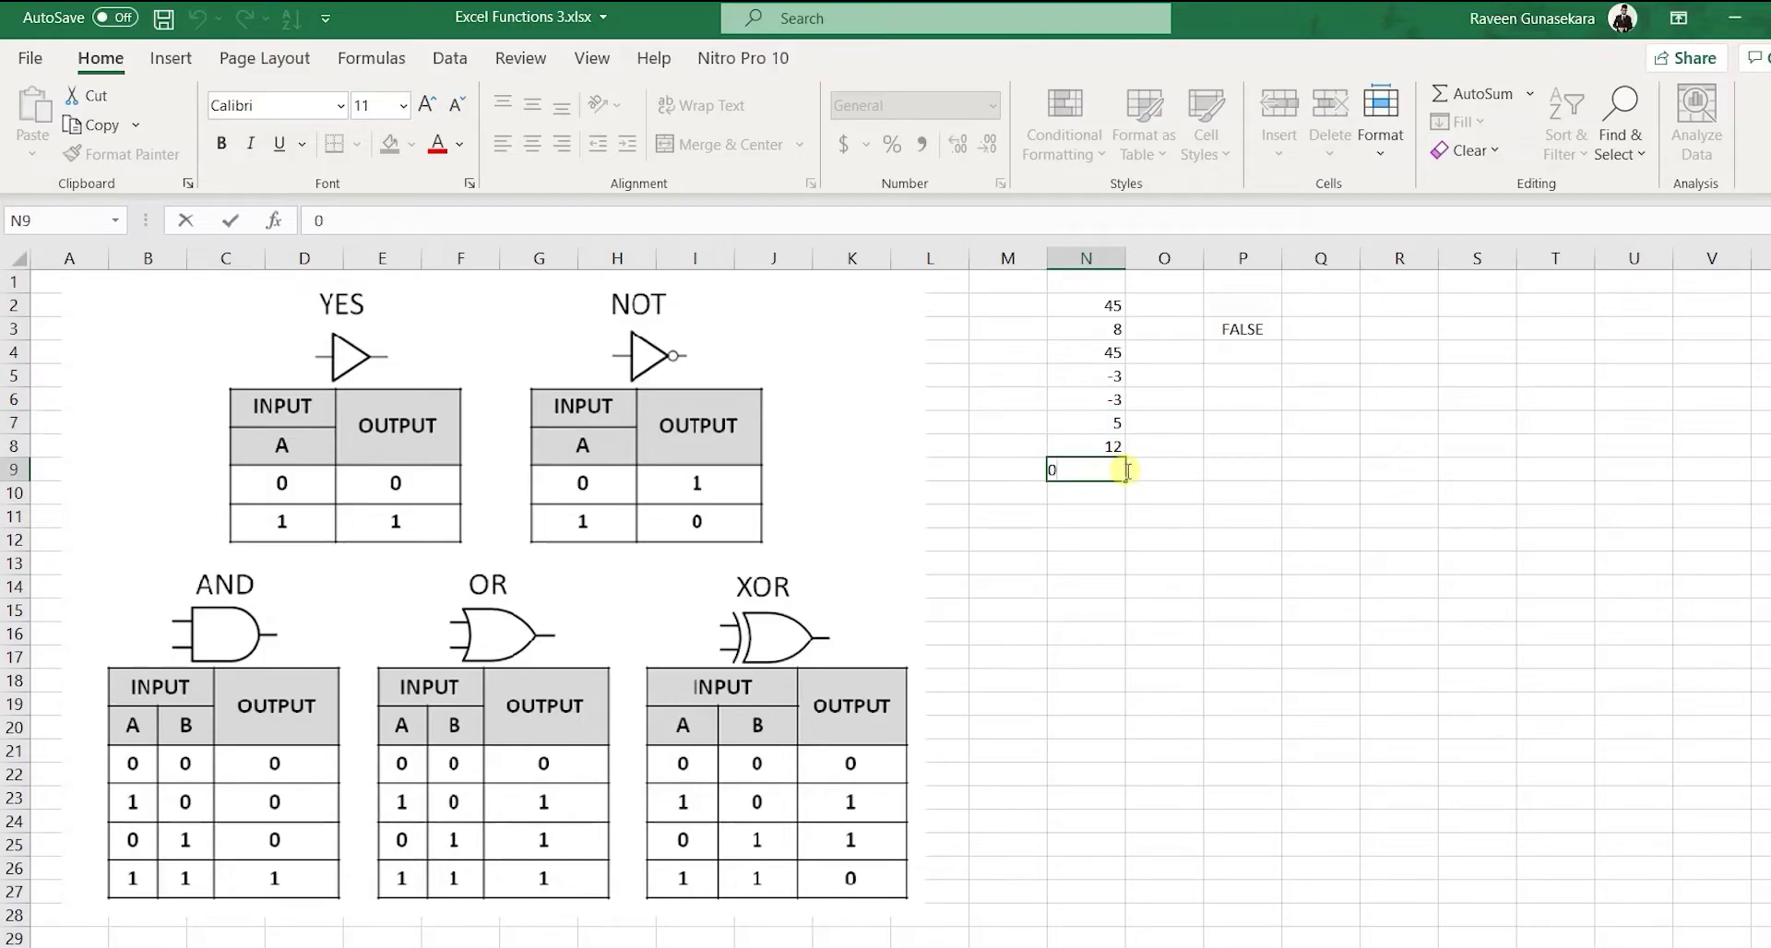
{"action": "key", "text": "BackSpace"}
{"action": "type", "text": "3"}
{"action": "key", "text": "Return"}
{"action": "left_click", "coordinate": [1271, 332]}
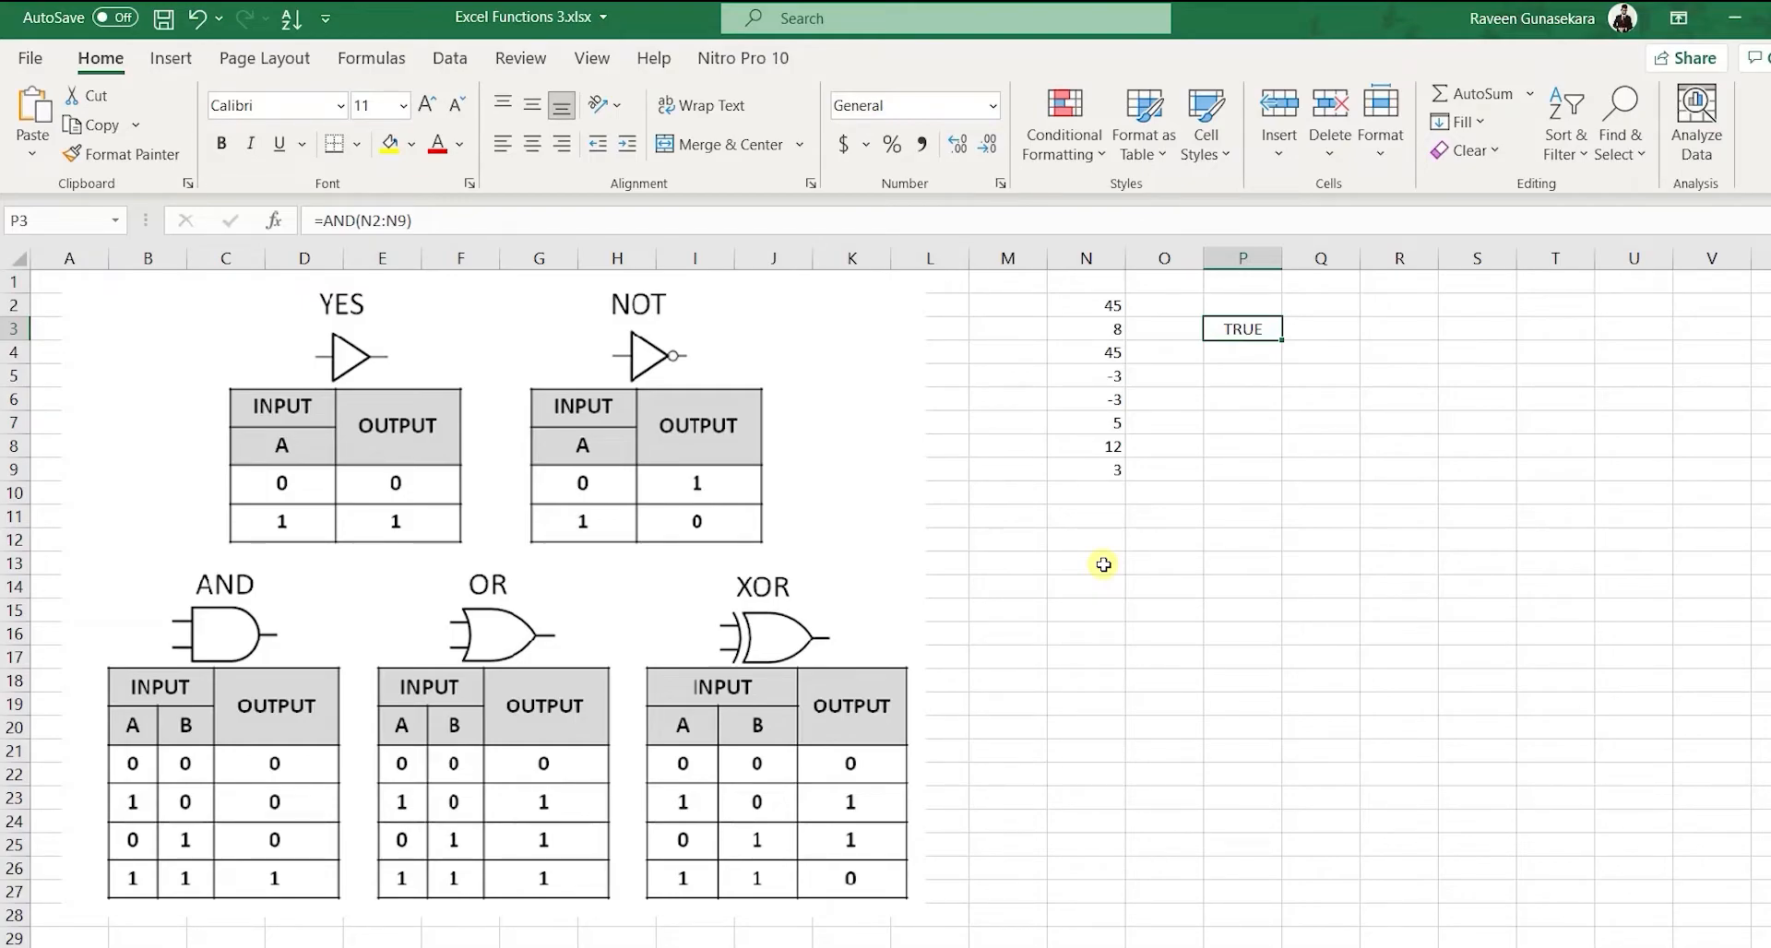
Open the sheet with the AND product table and examine the Formula 1, Formula 2 and Formula 3 cells for Bananas in row 3.
{"action": "left_click", "coordinate": [327, 947]}
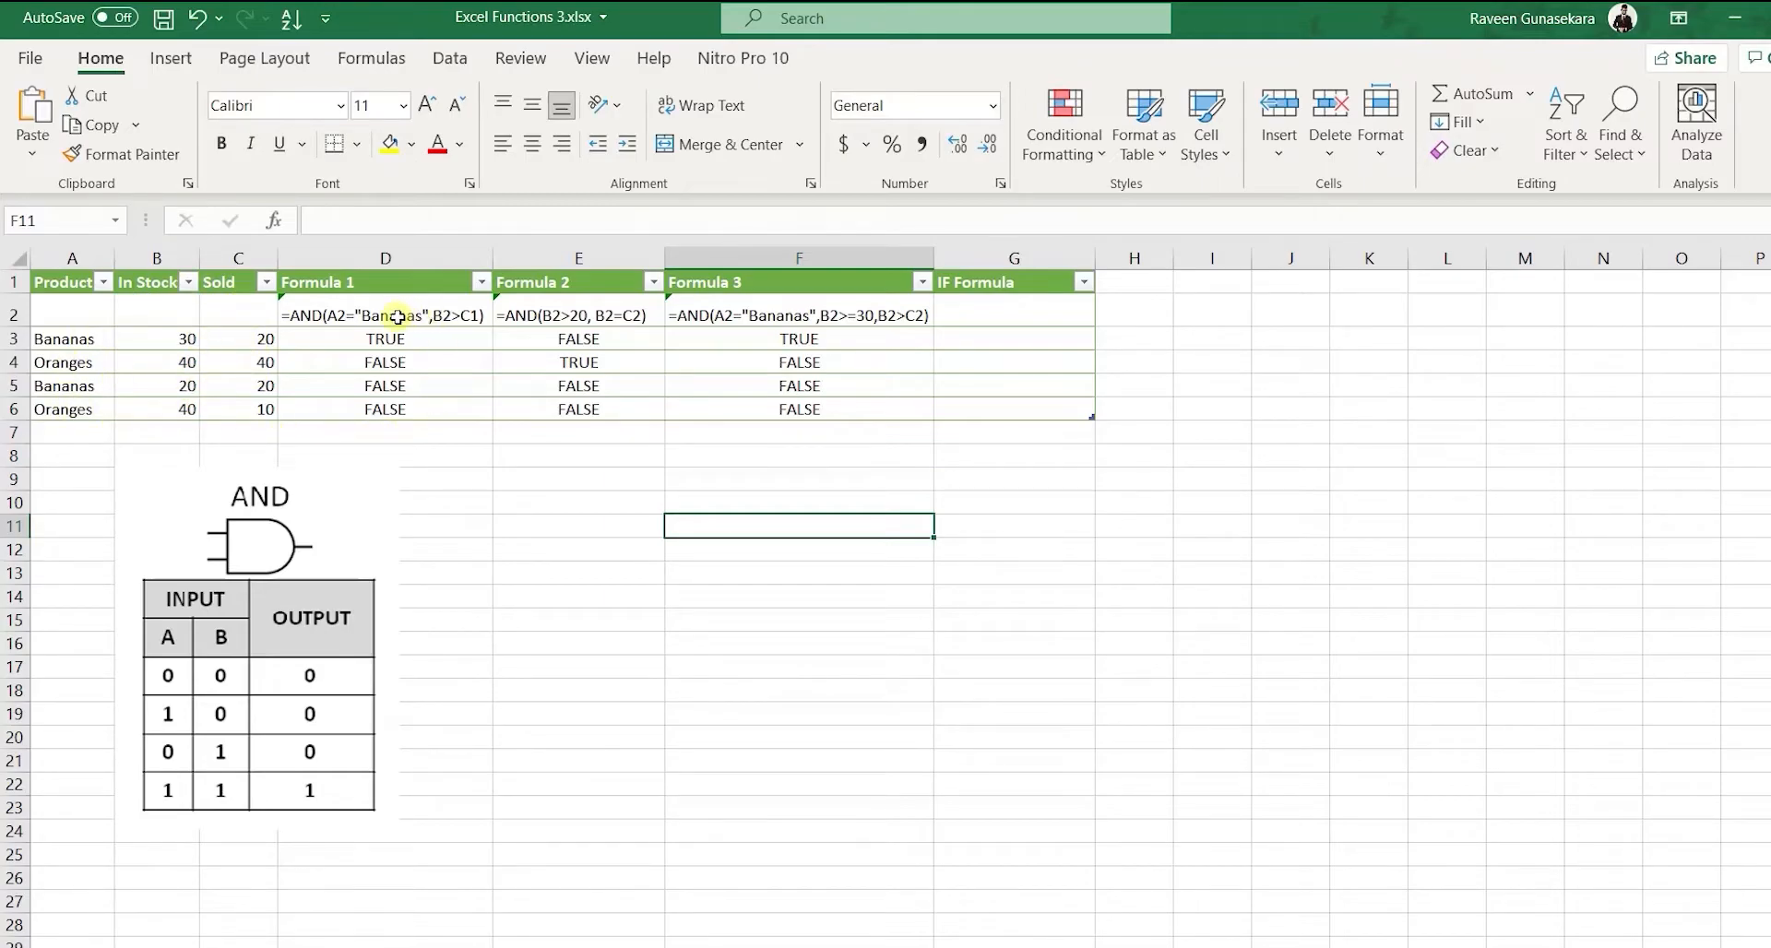
{"action": "left_click", "coordinate": [415, 339]}
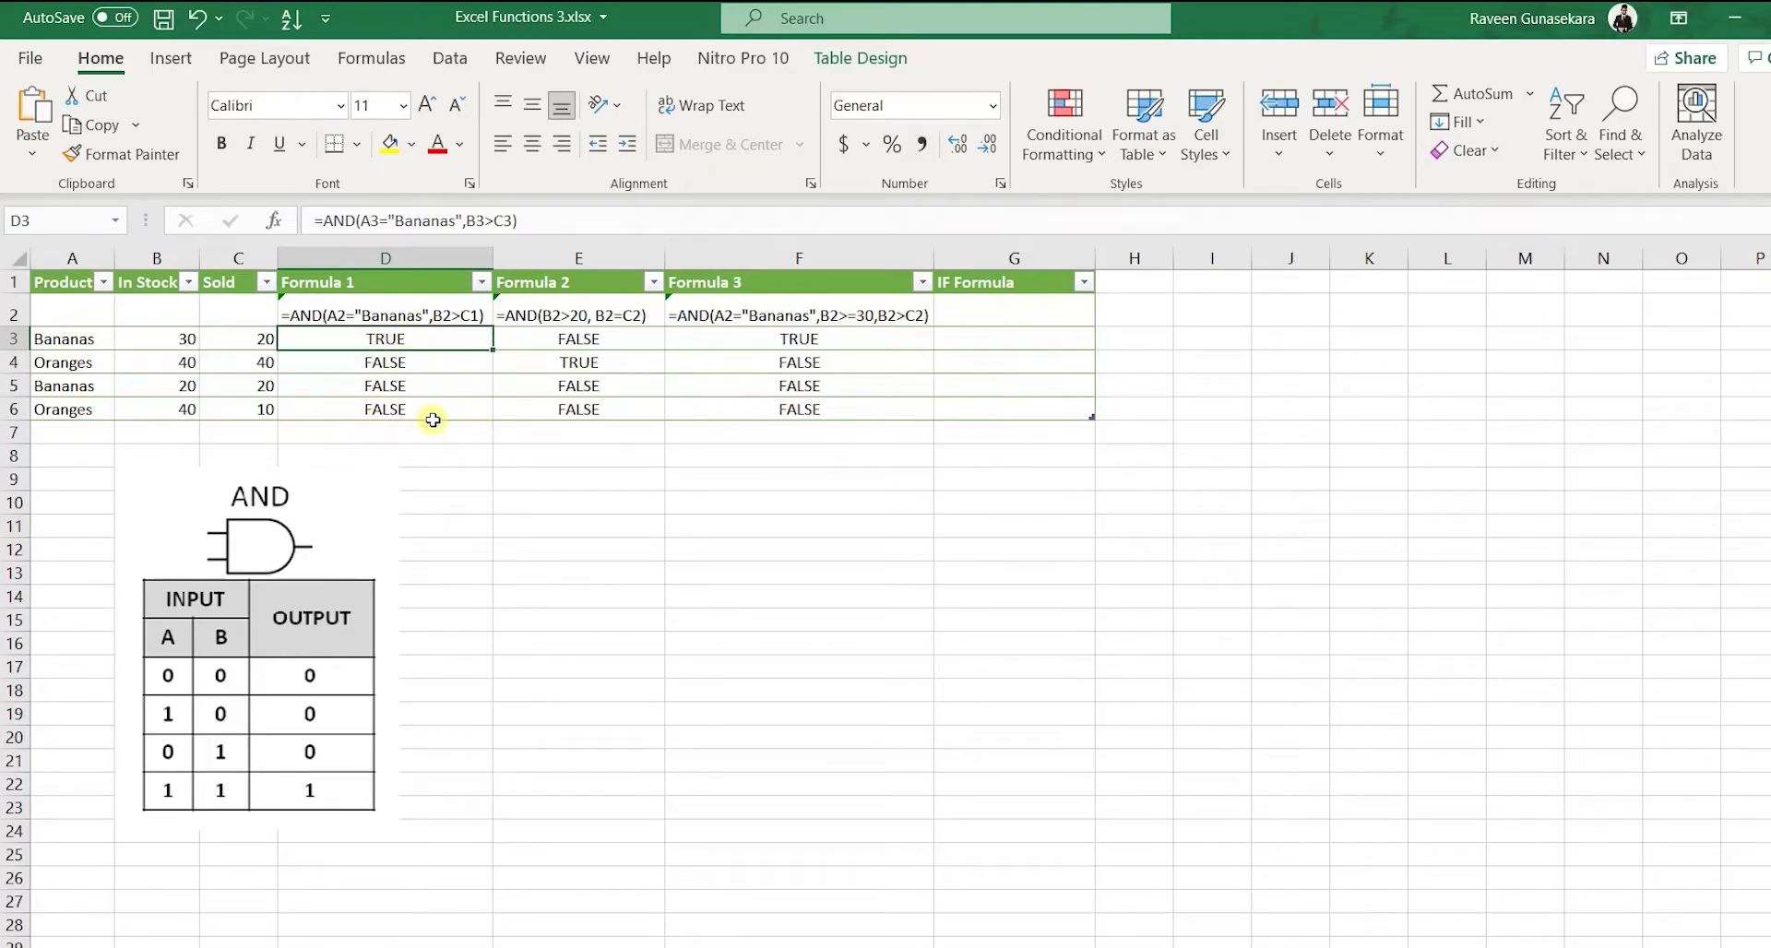
{"action": "left_click", "coordinate": [632, 310]}
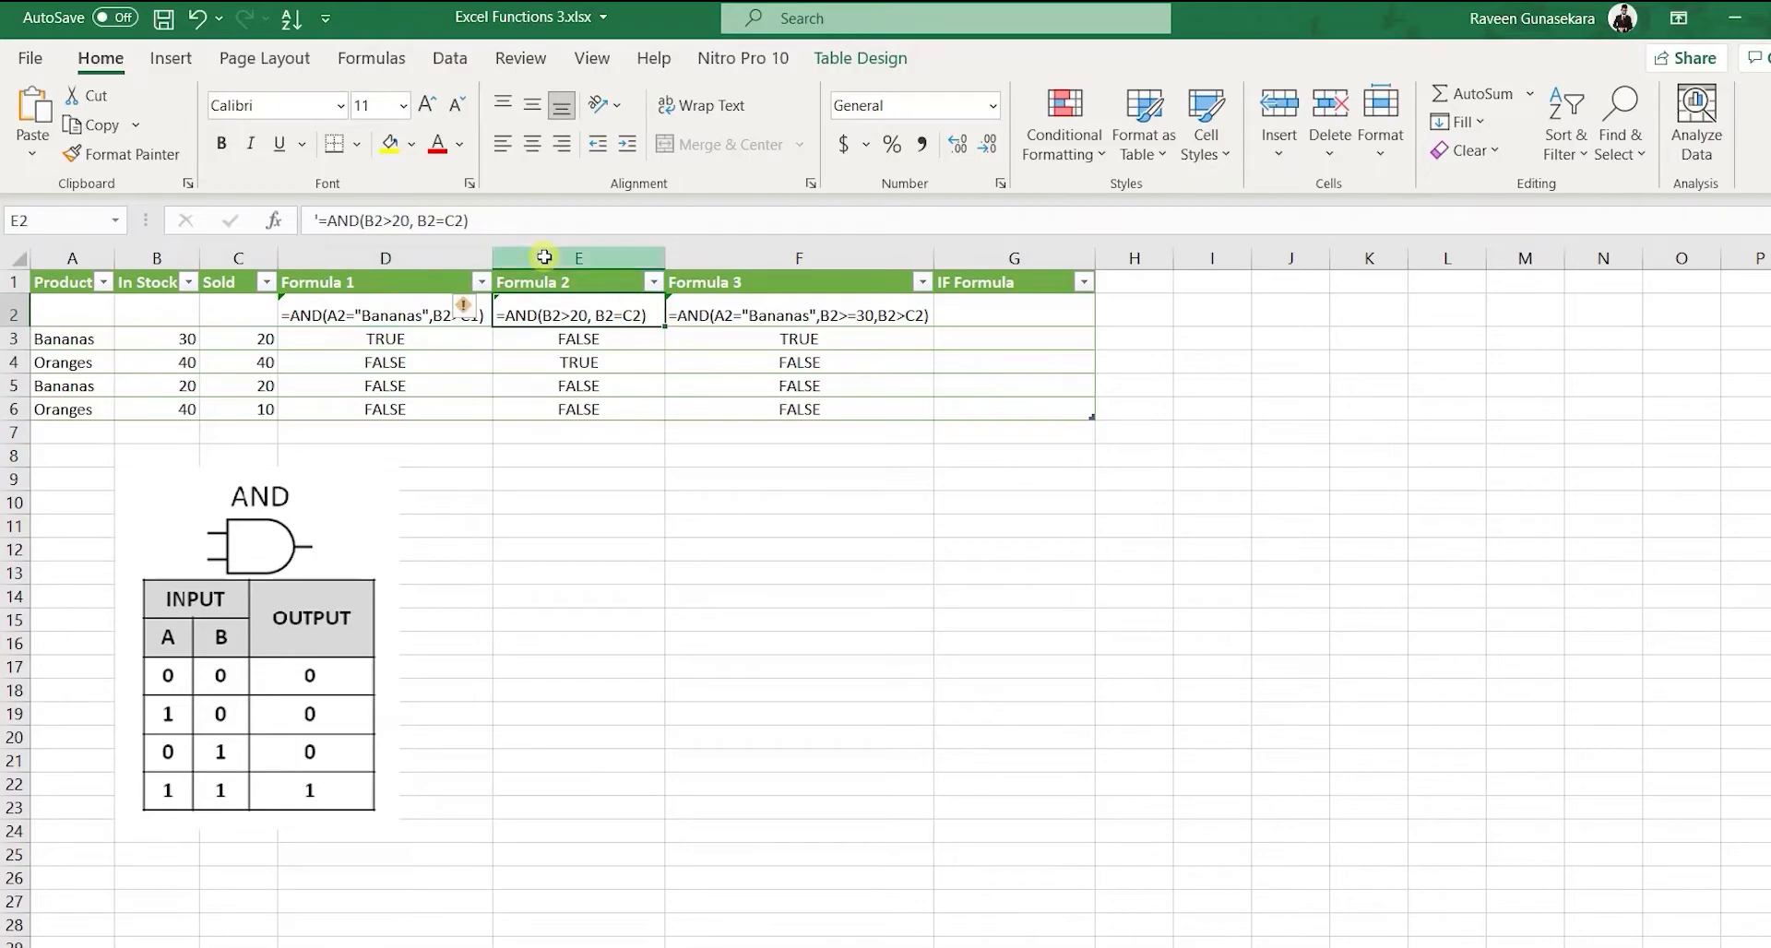
{"action": "left_click", "coordinate": [574, 340]}
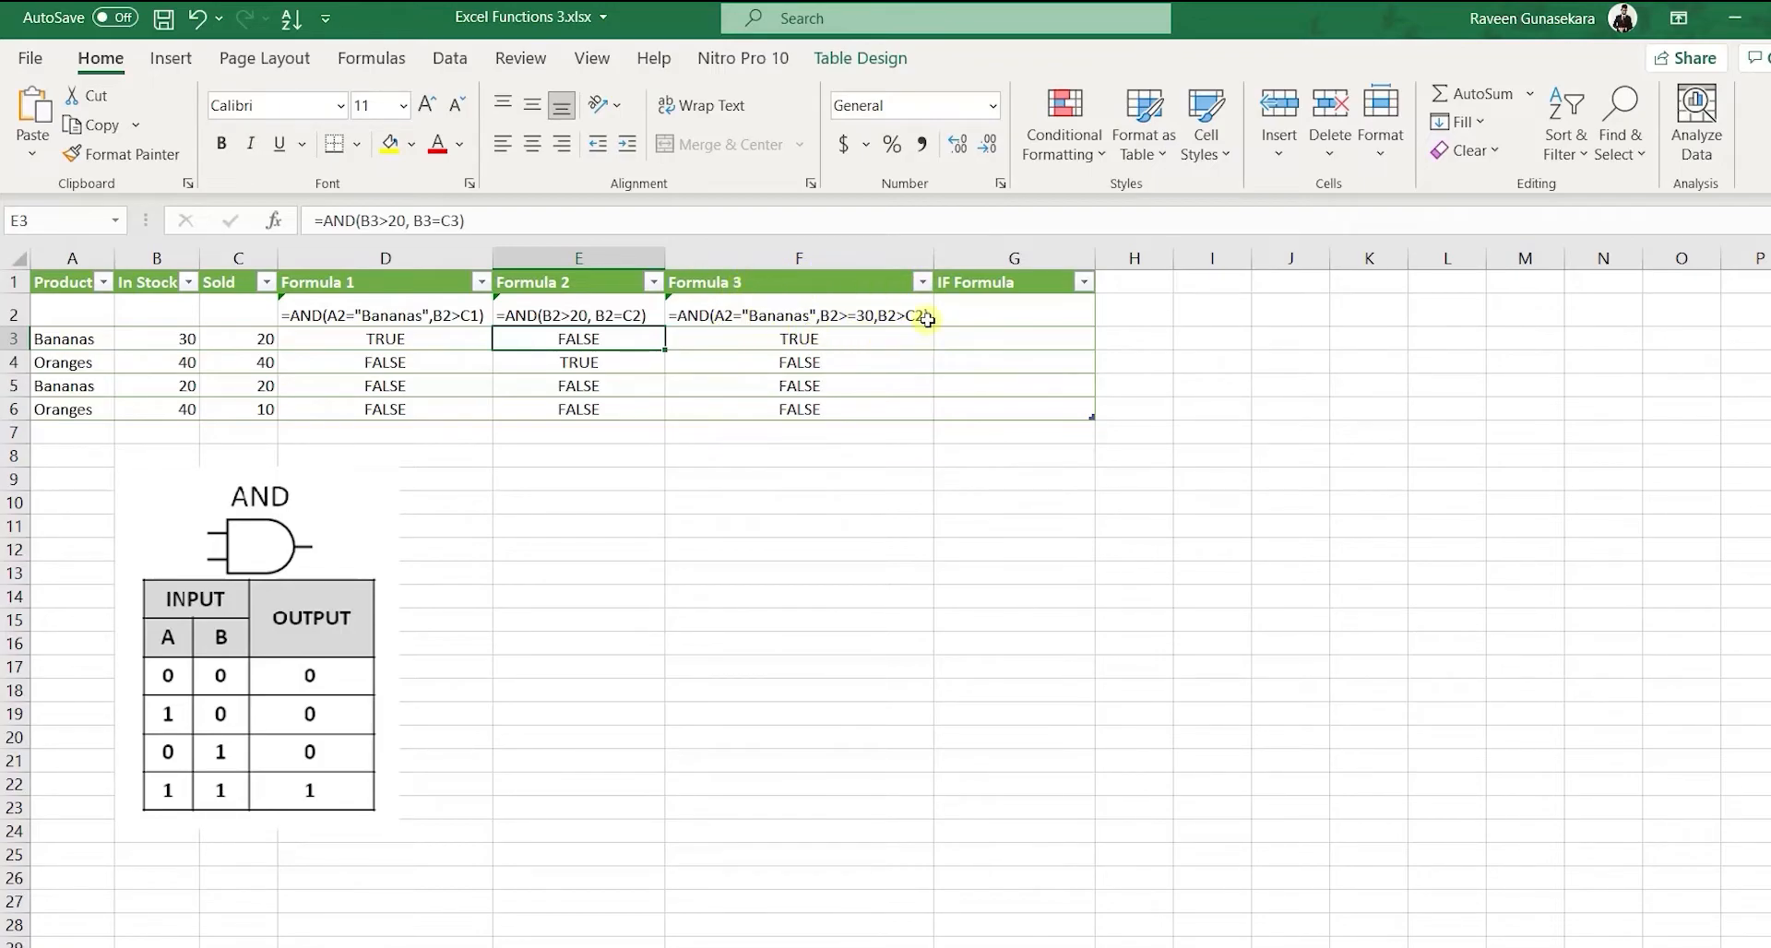
{"action": "key", "text": "Right"}
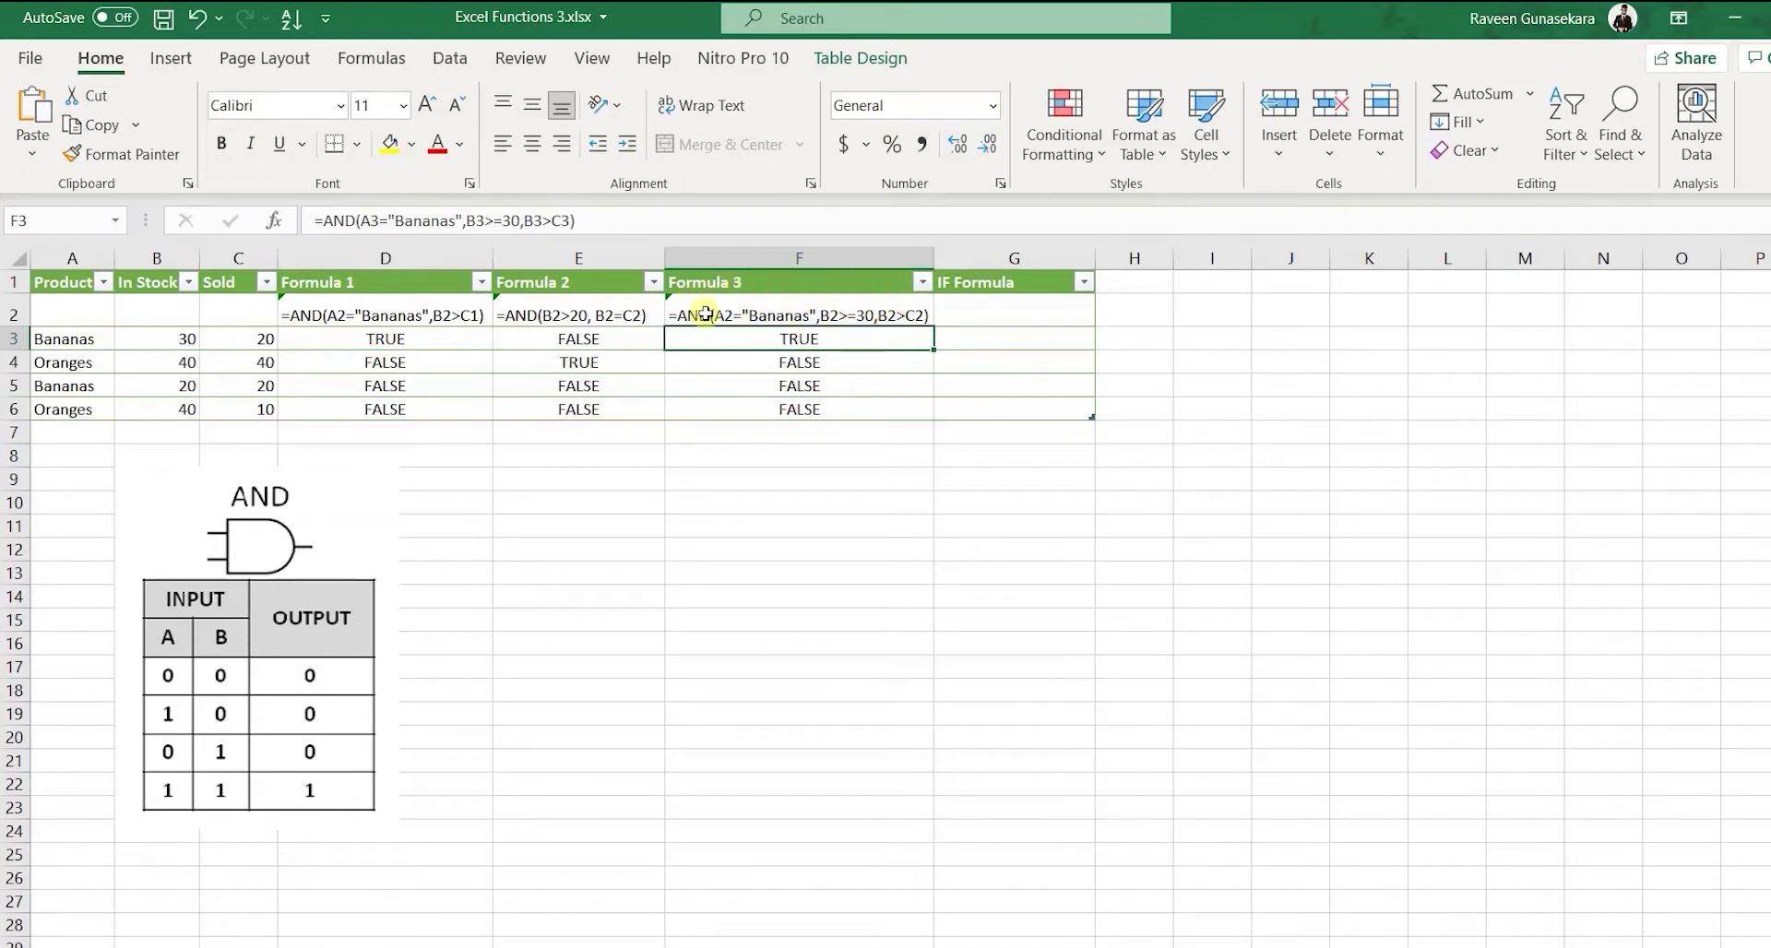
{"action": "left_click", "coordinate": [806, 473]}
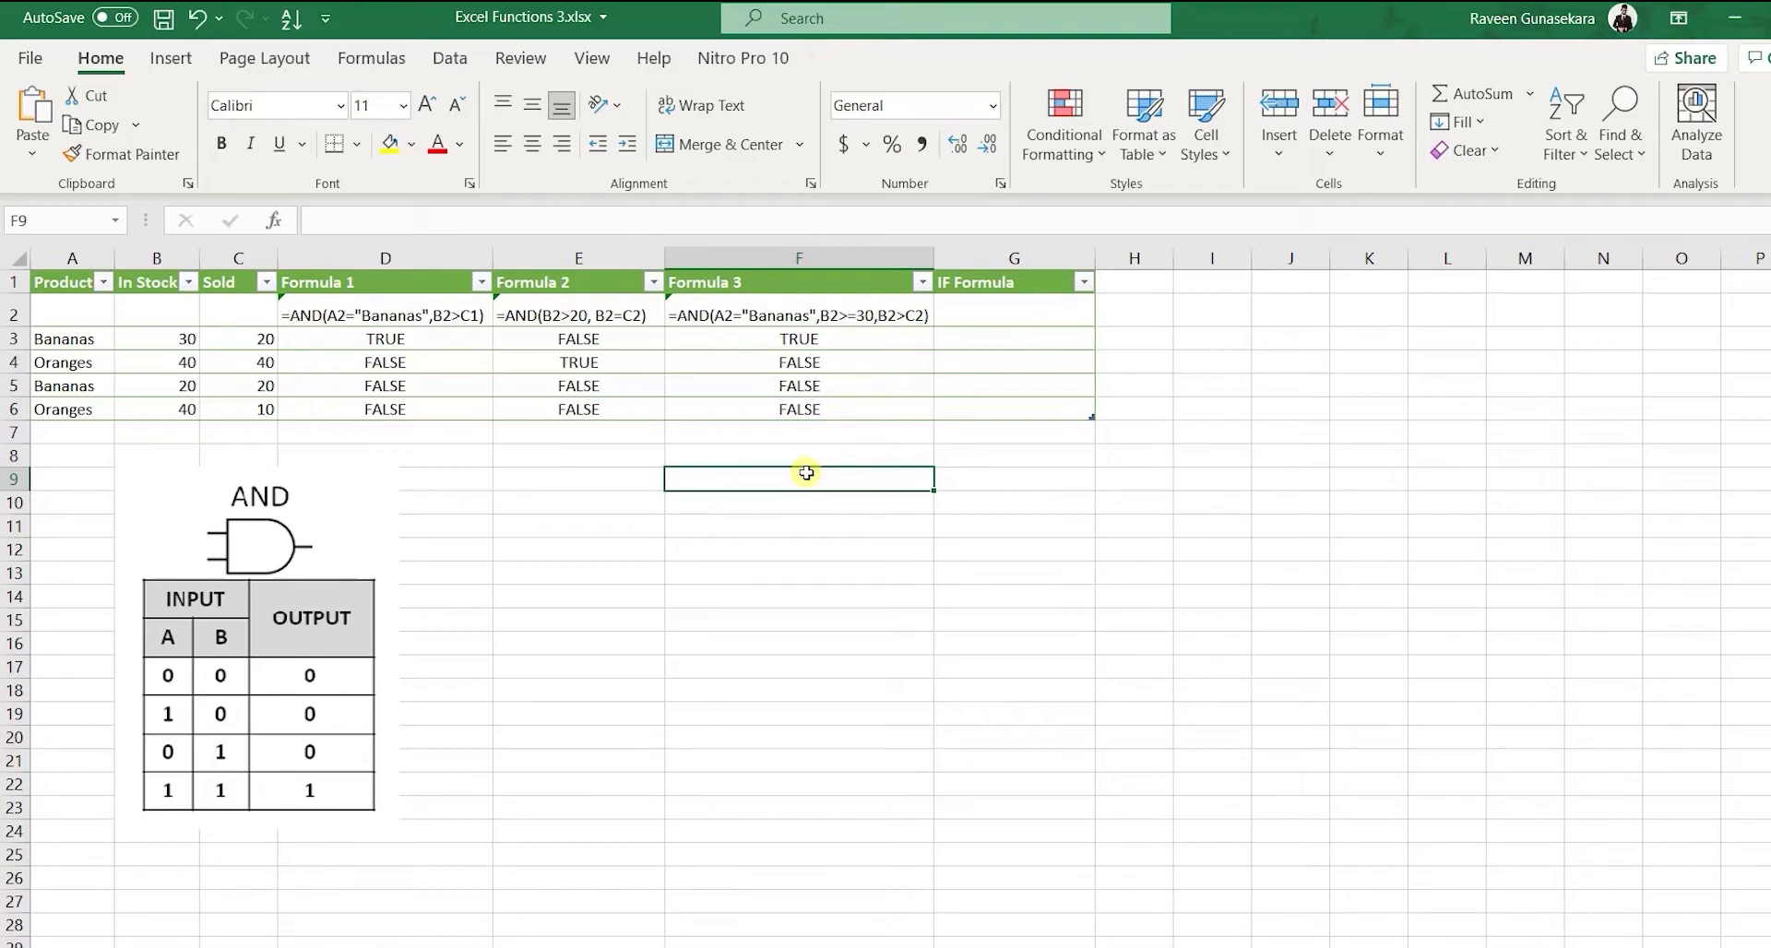
{"action": "double_click", "coordinate": [989, 308]}
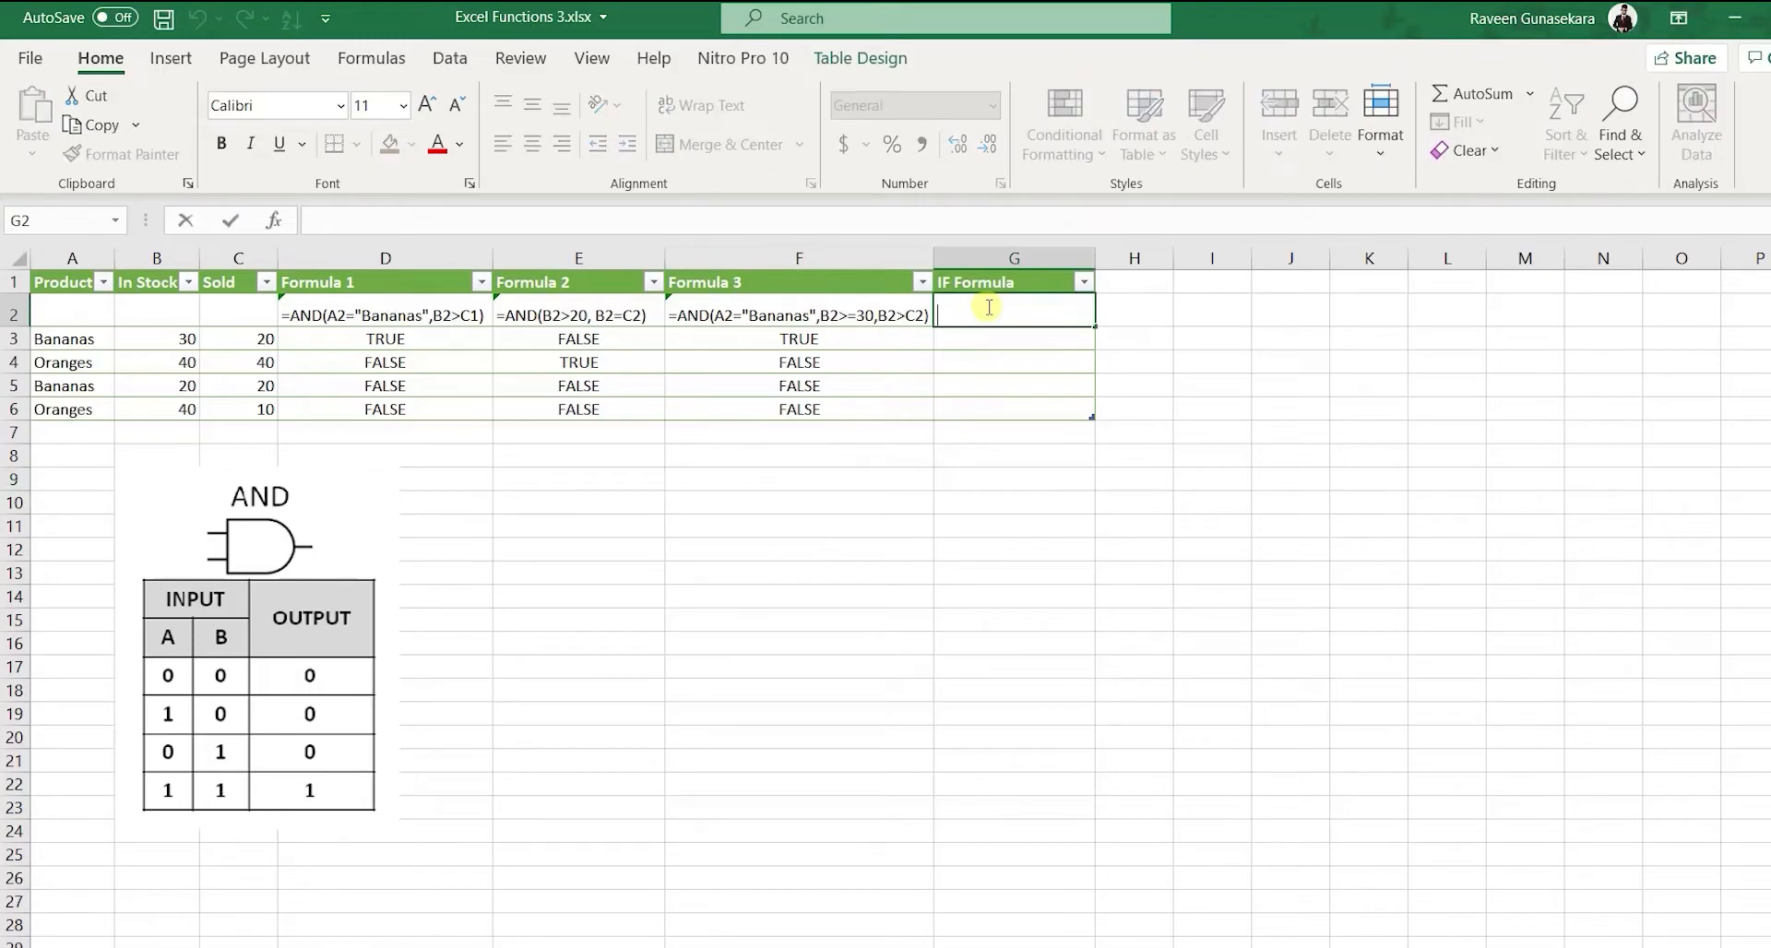
{"action": "type", "text": "="}
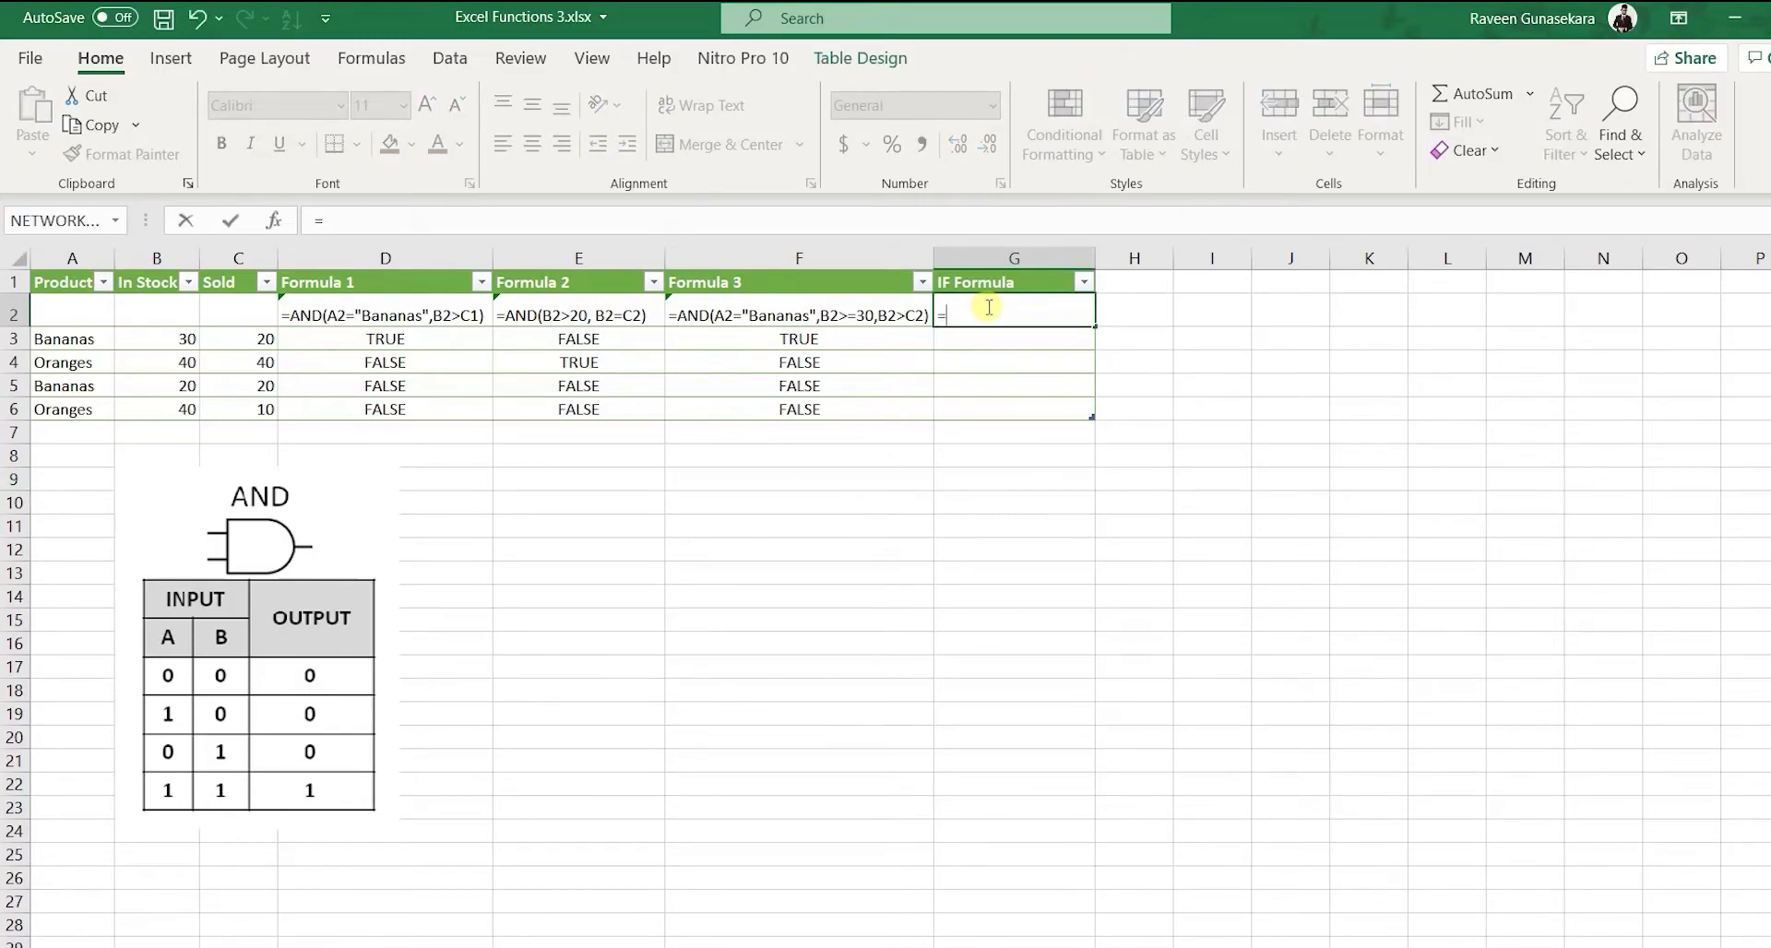
{"action": "key", "text": "Escape"}
Enter =IF(AND(A3="Bananas",B3>C3),"Good","Bad") in cell G3 of the IF Formula column and review the formulas in G3 and G4.
{"action": "left_click", "coordinate": [959, 340]}
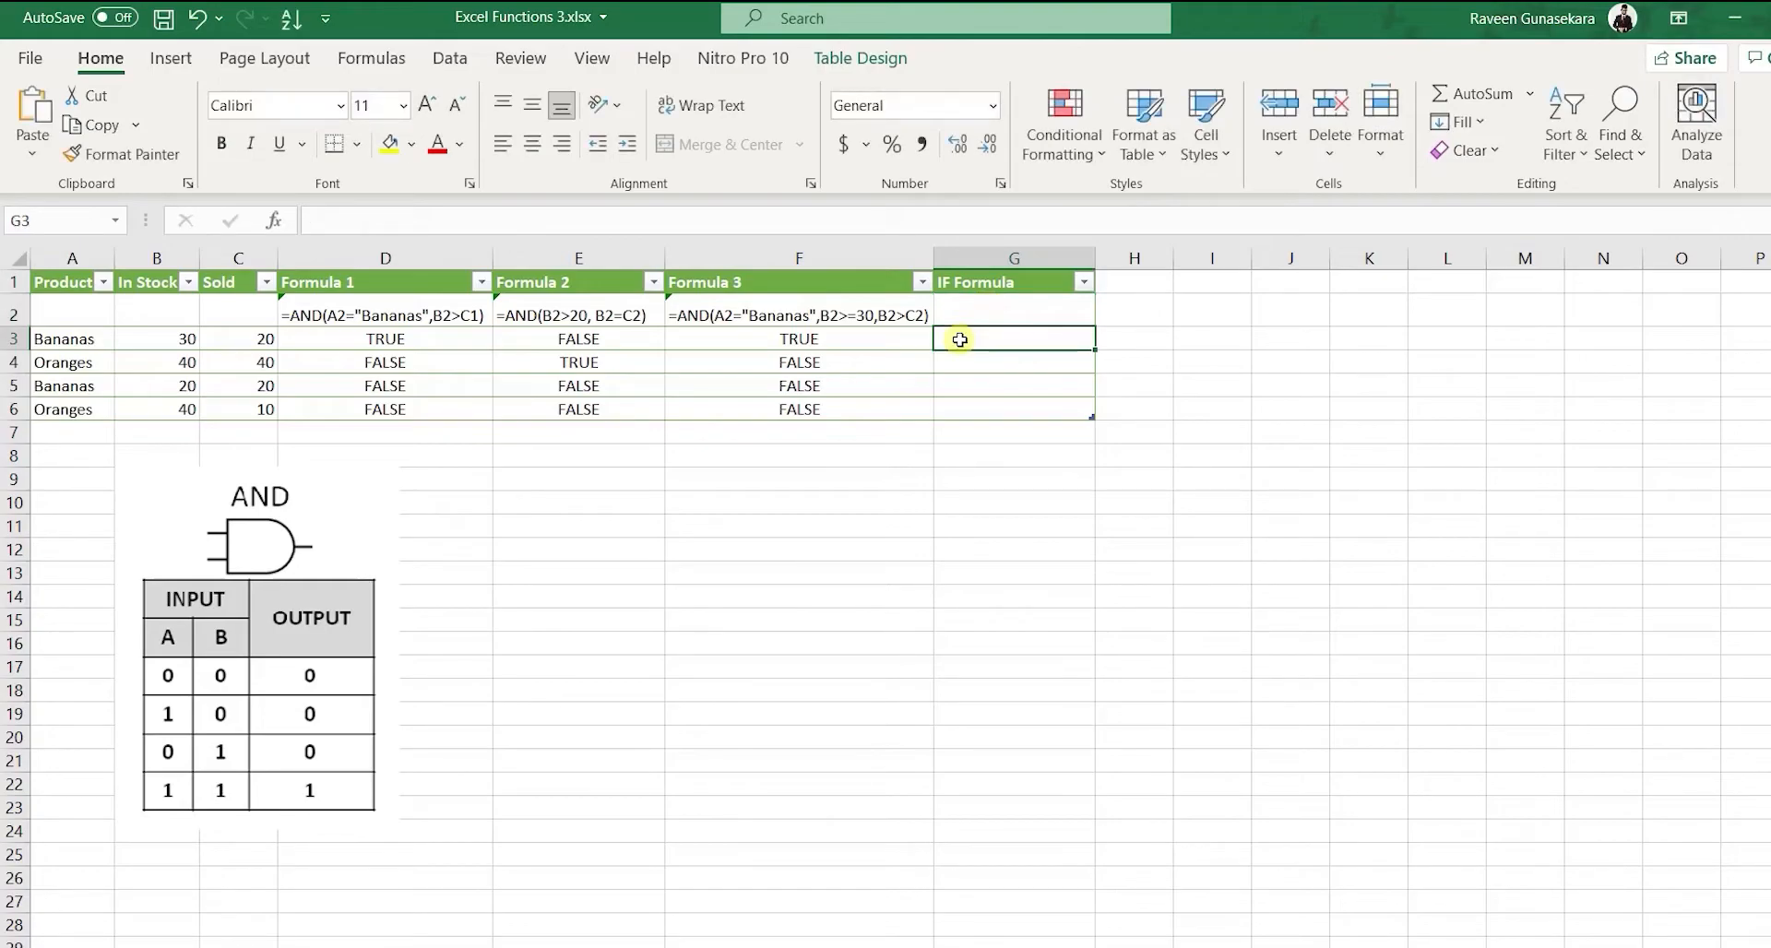
{"action": "type", "text": "="}
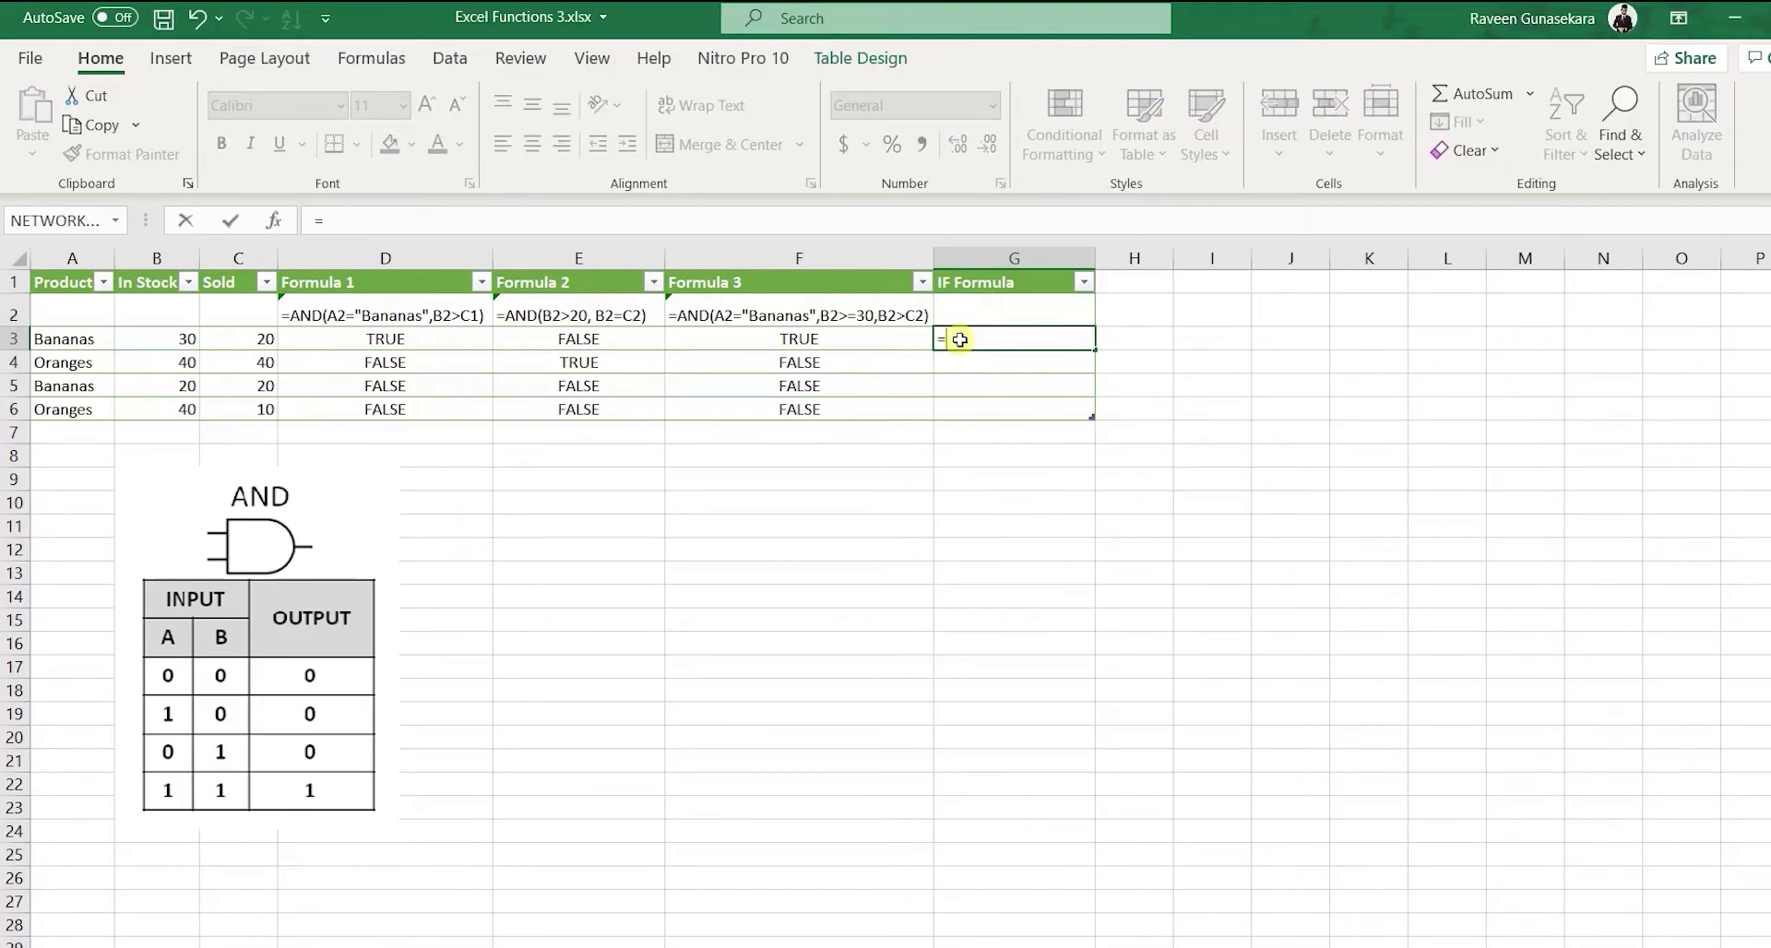
{"action": "type", "text": "IF"}
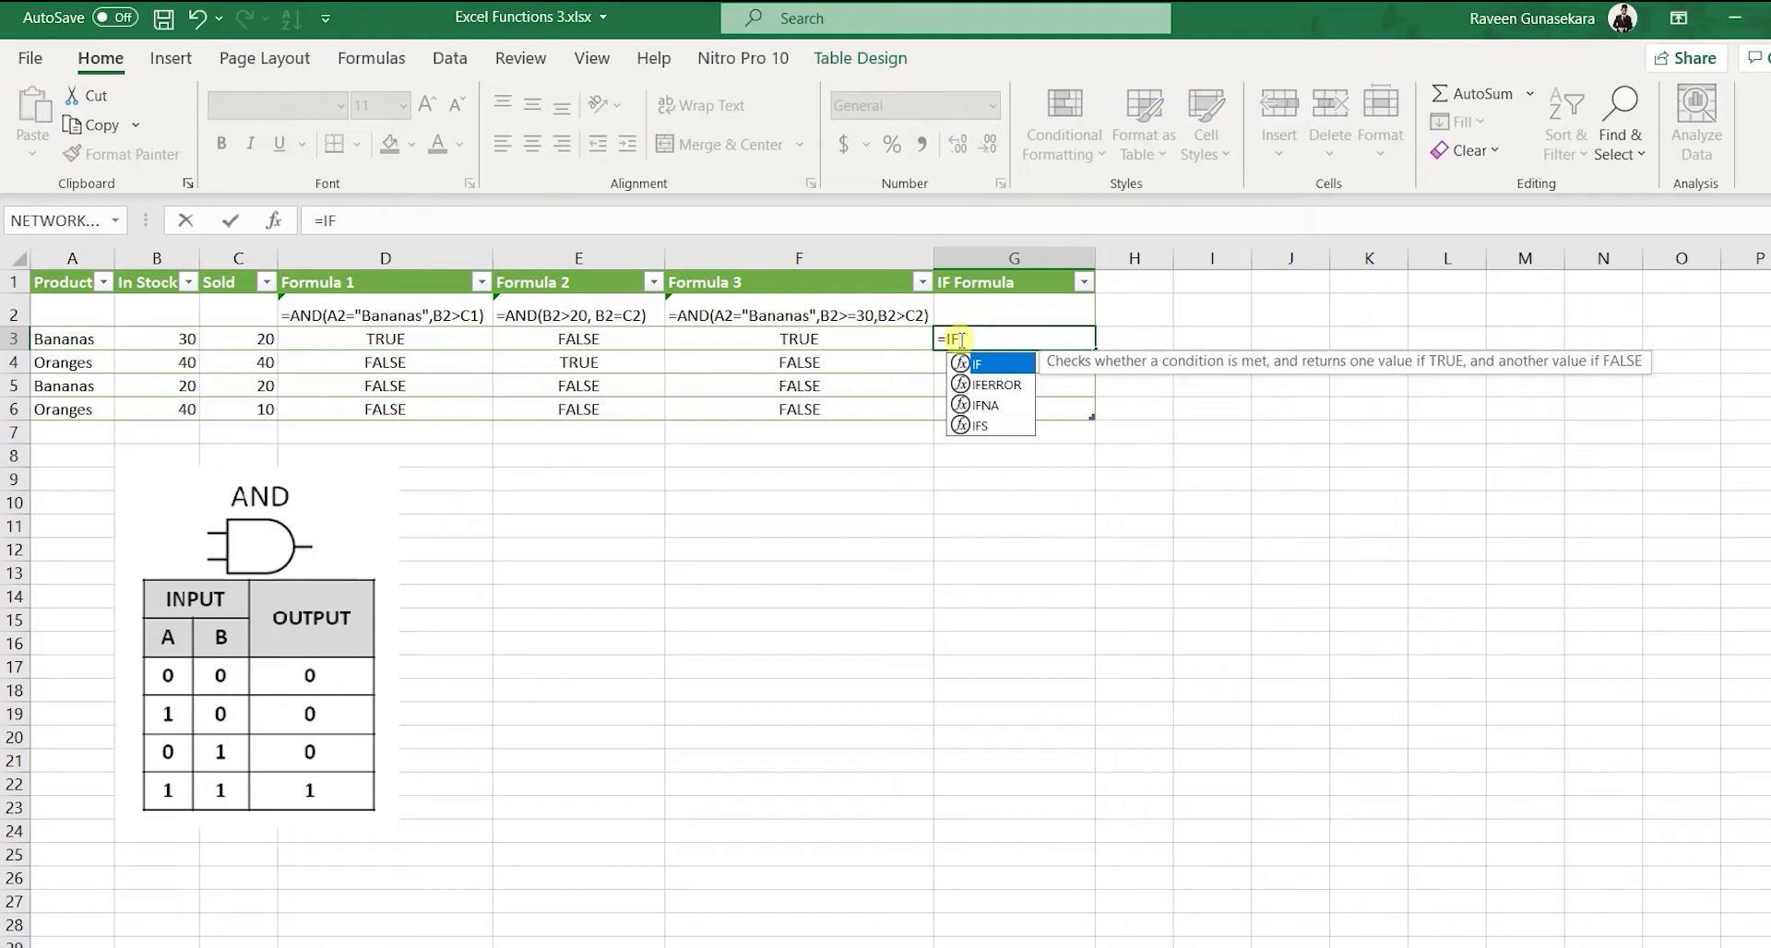
{"action": "type", "text": "(AND("}
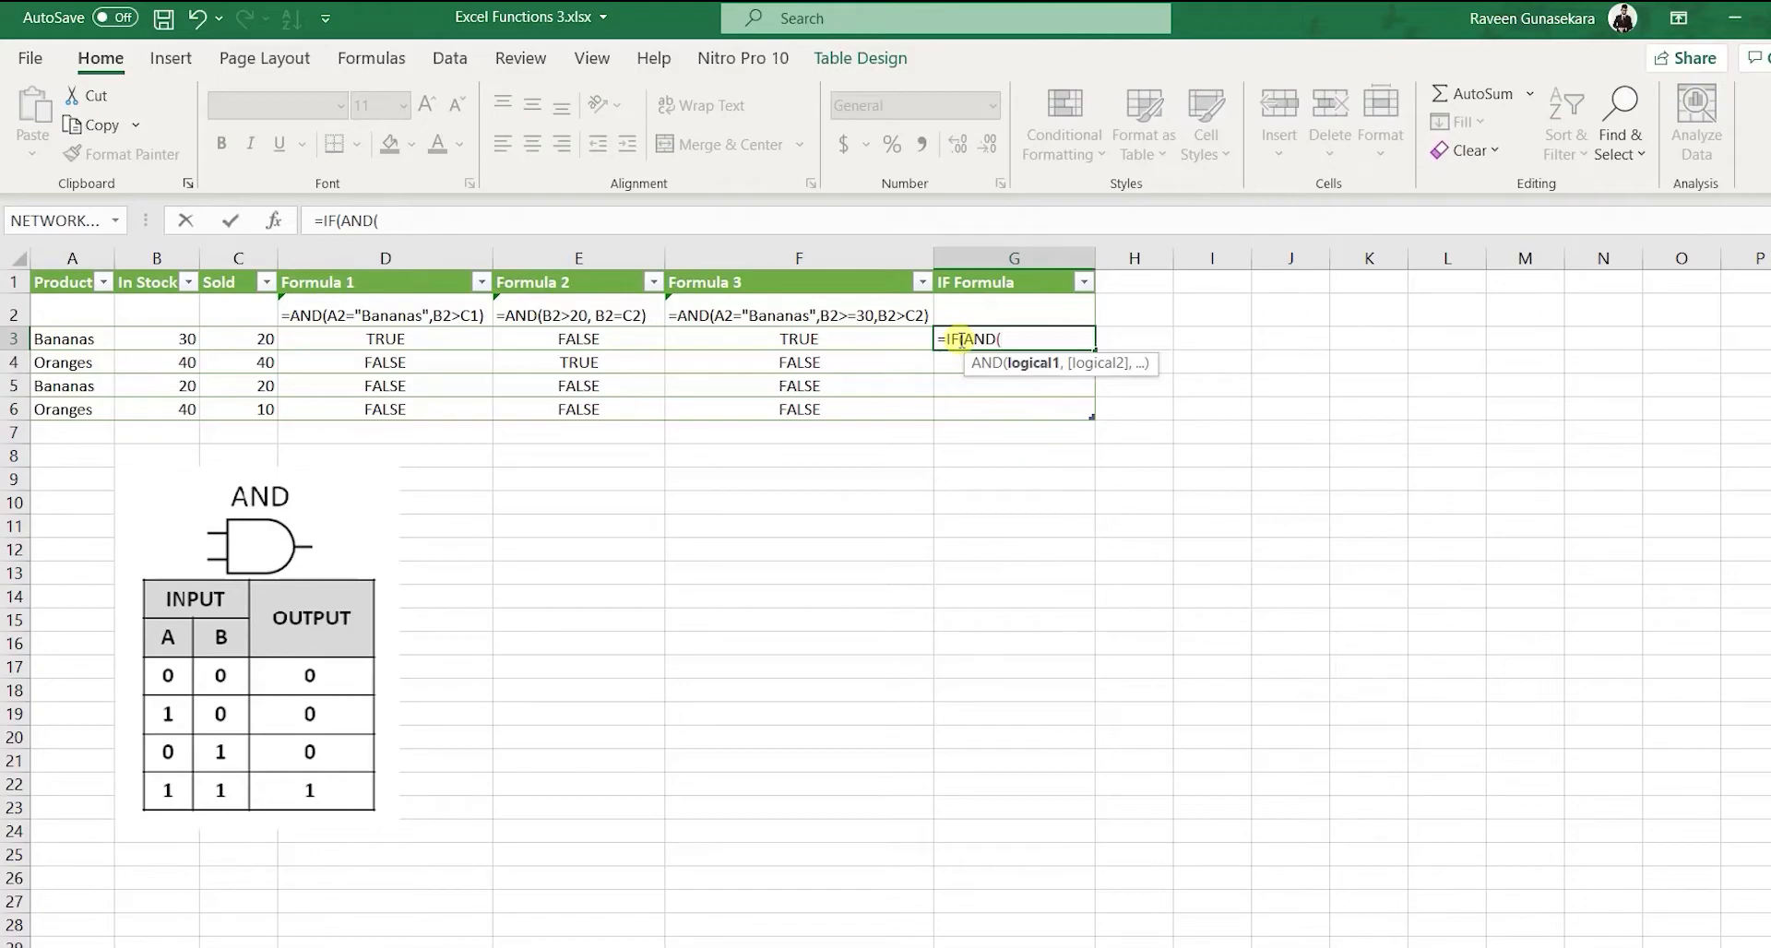
{"action": "type", "text": "A"}
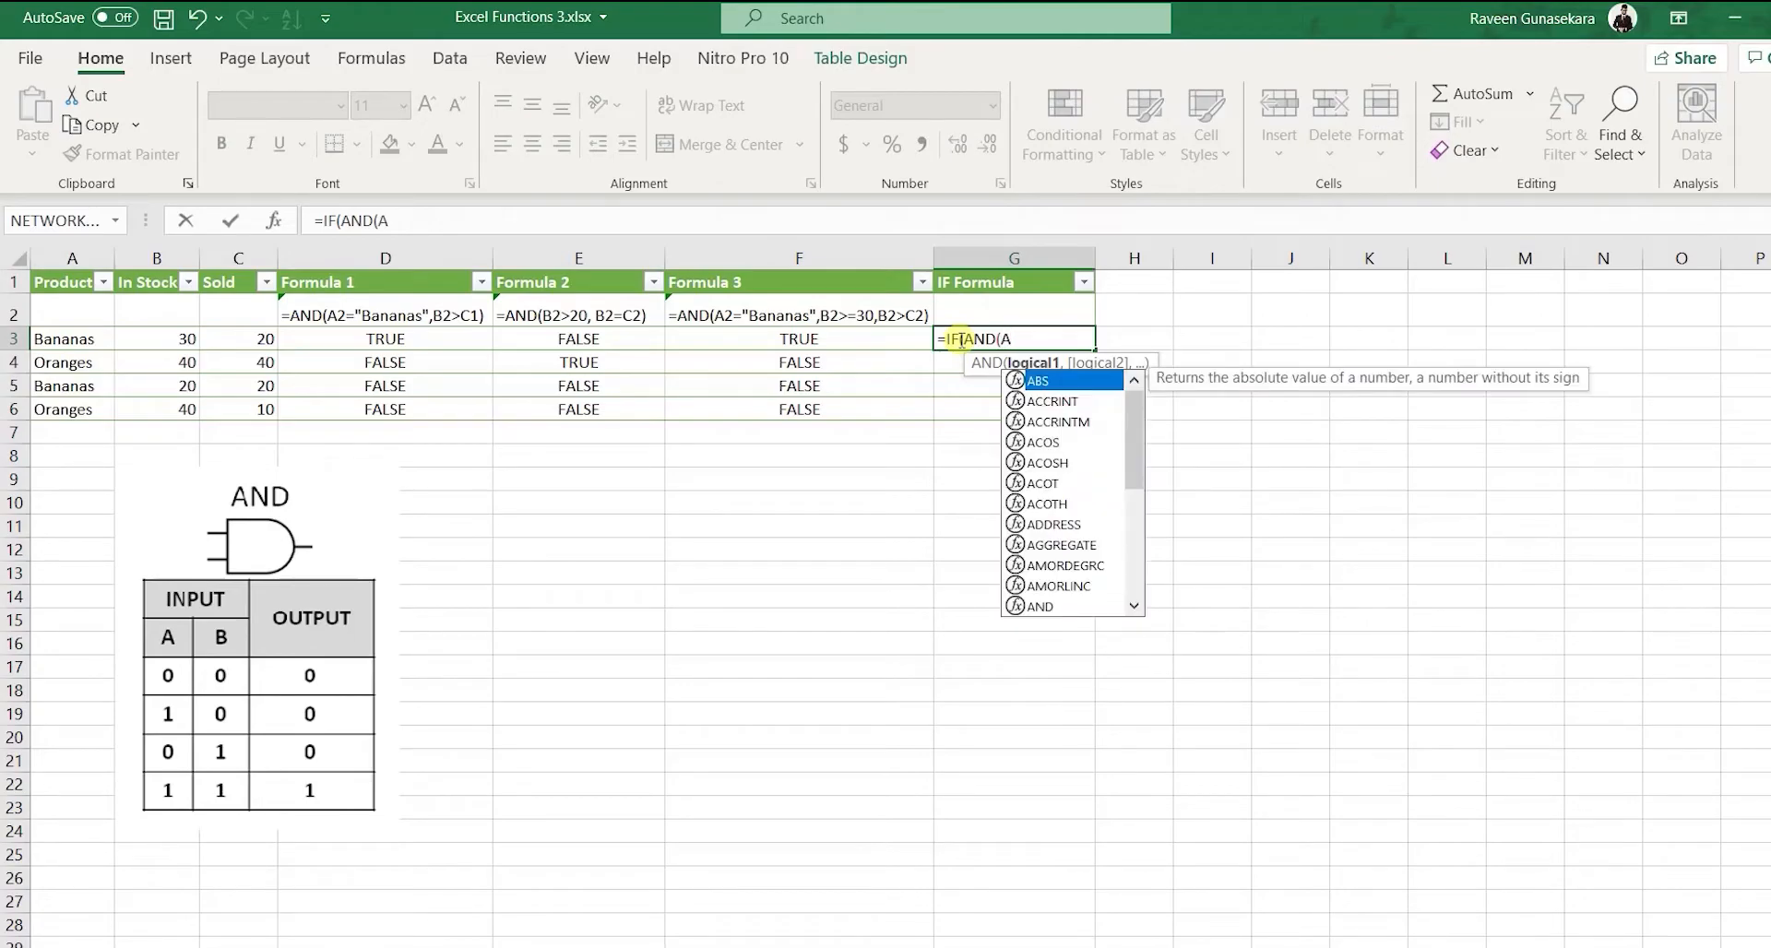
{"action": "type", "text": "3"}
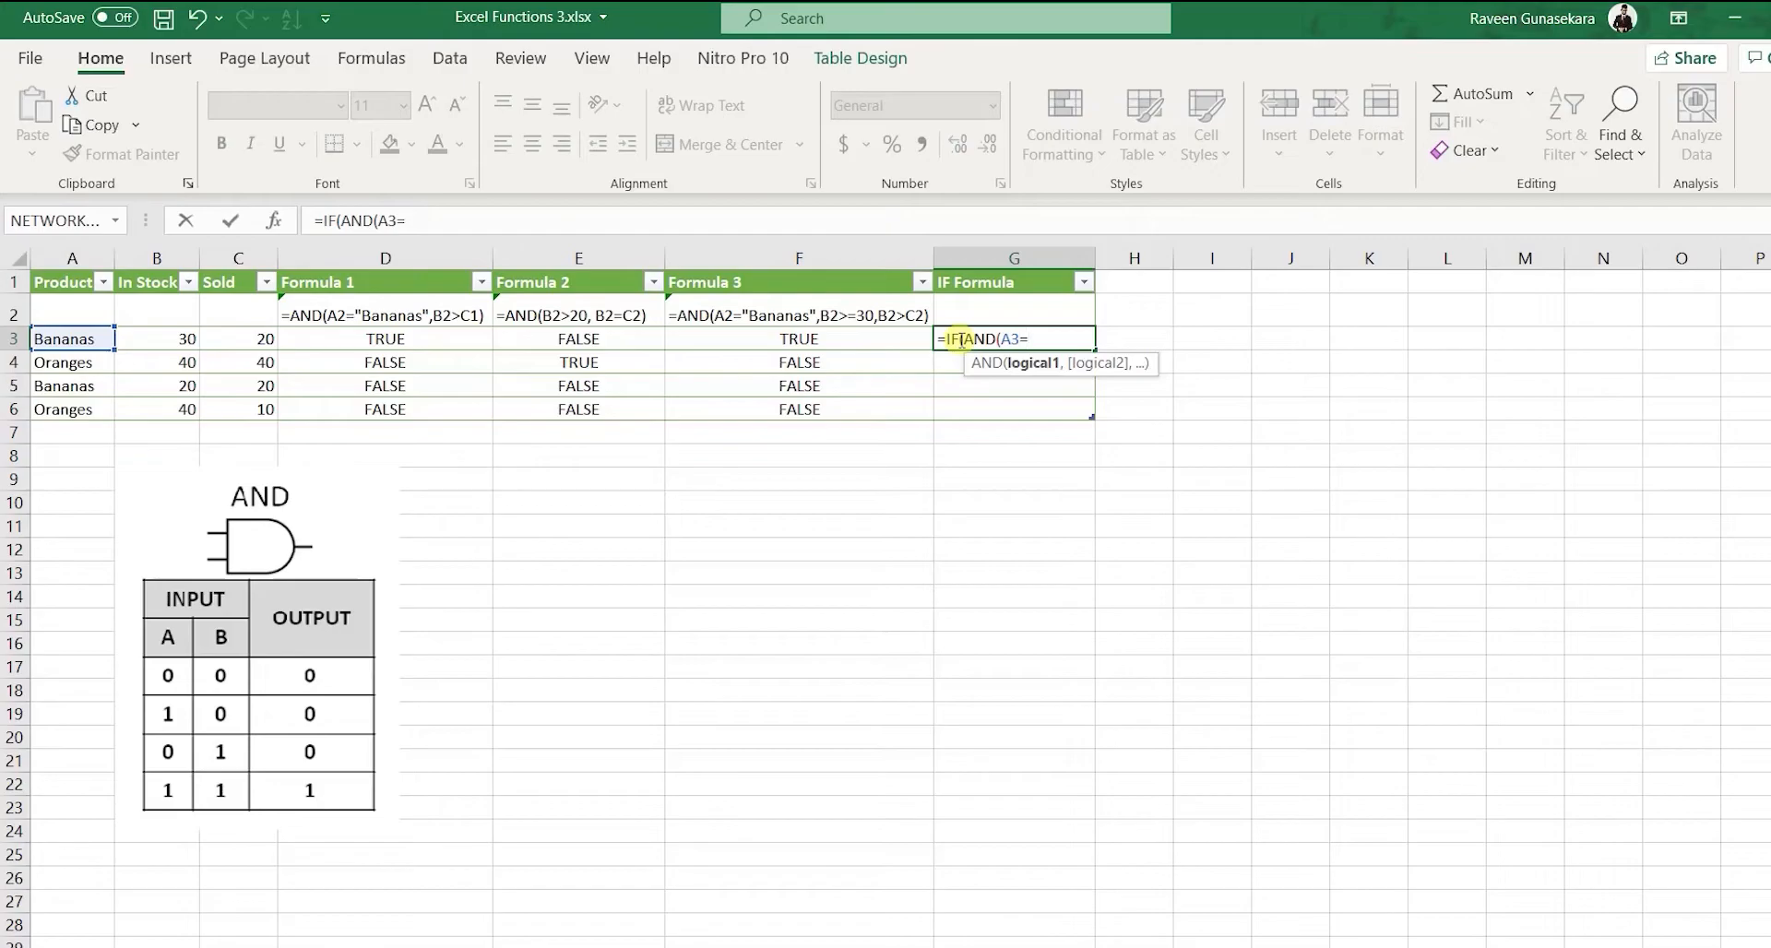
{"action": "type", "text": "=\"Banansas\","}
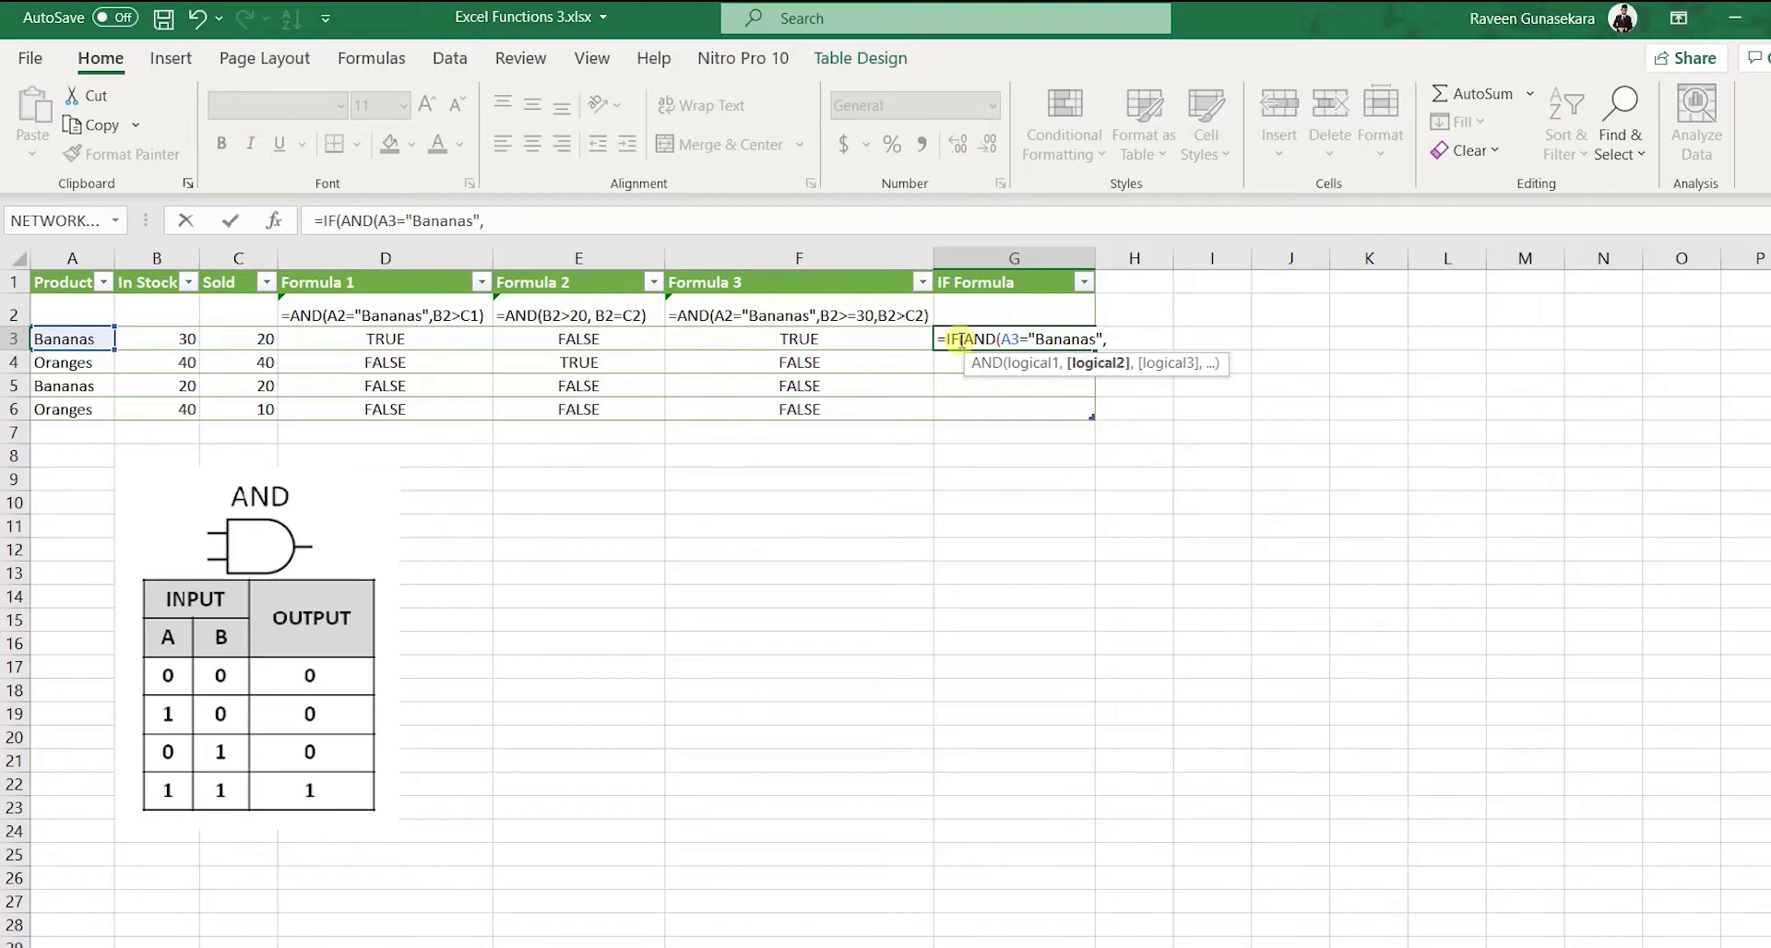
{"action": "type", "text": "B"}
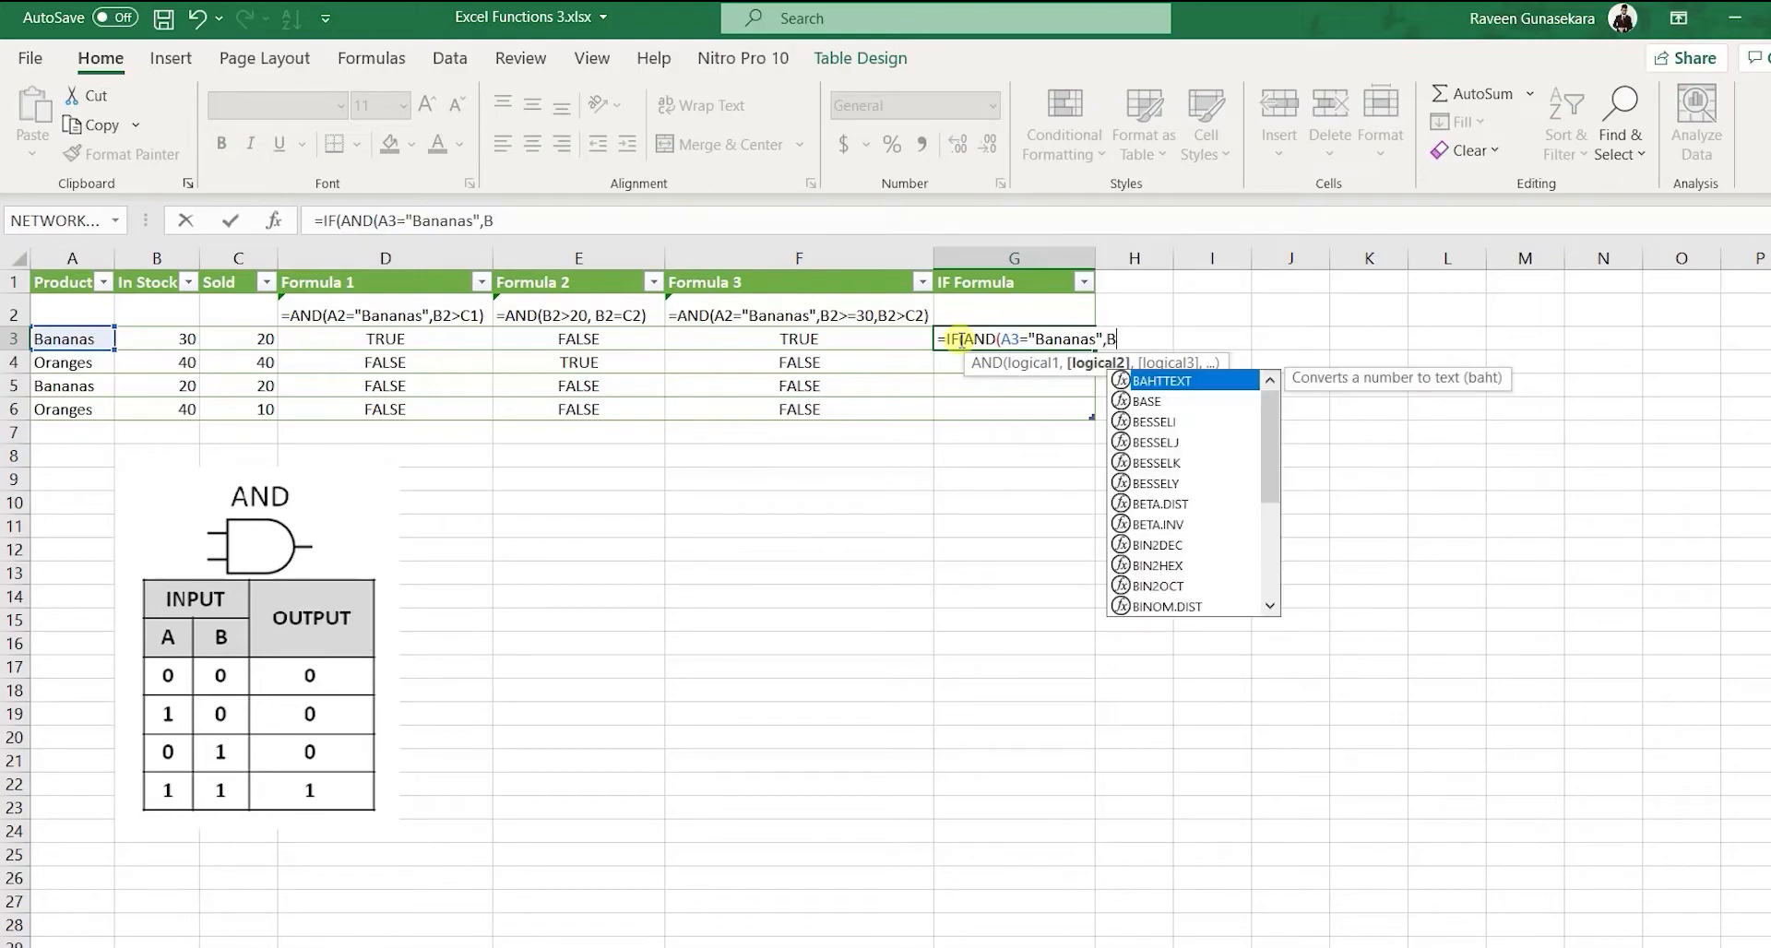
{"action": "type", "text": "3>C"}
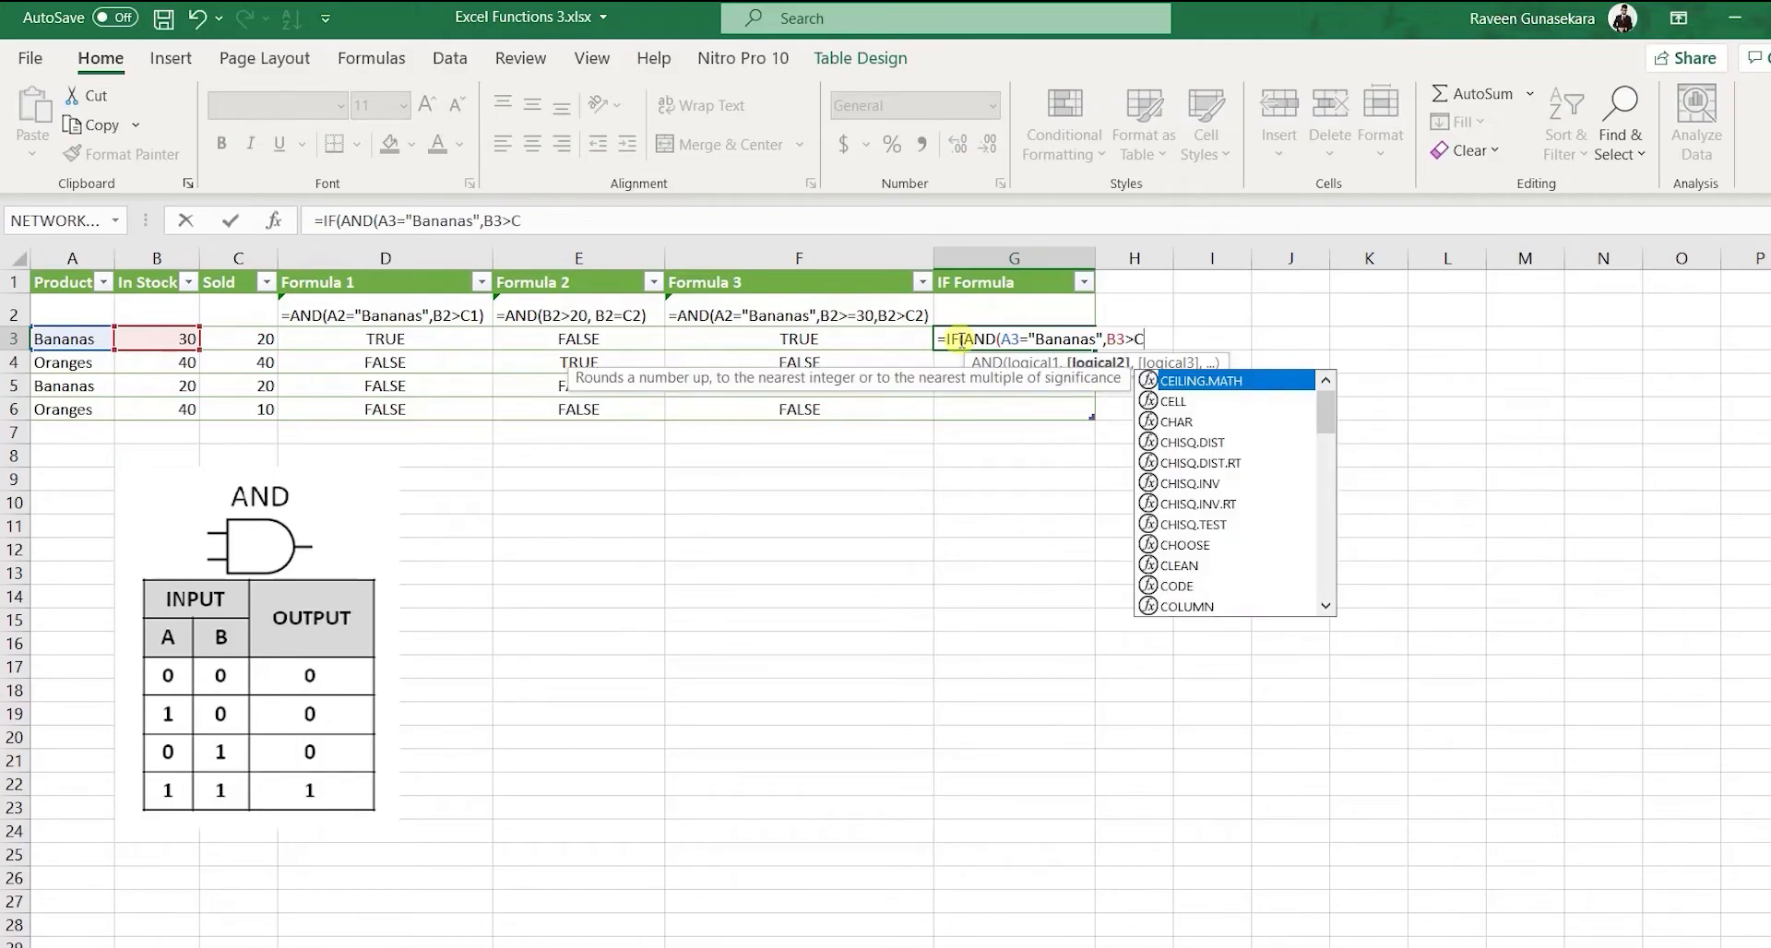
{"action": "type", "text": "3"}
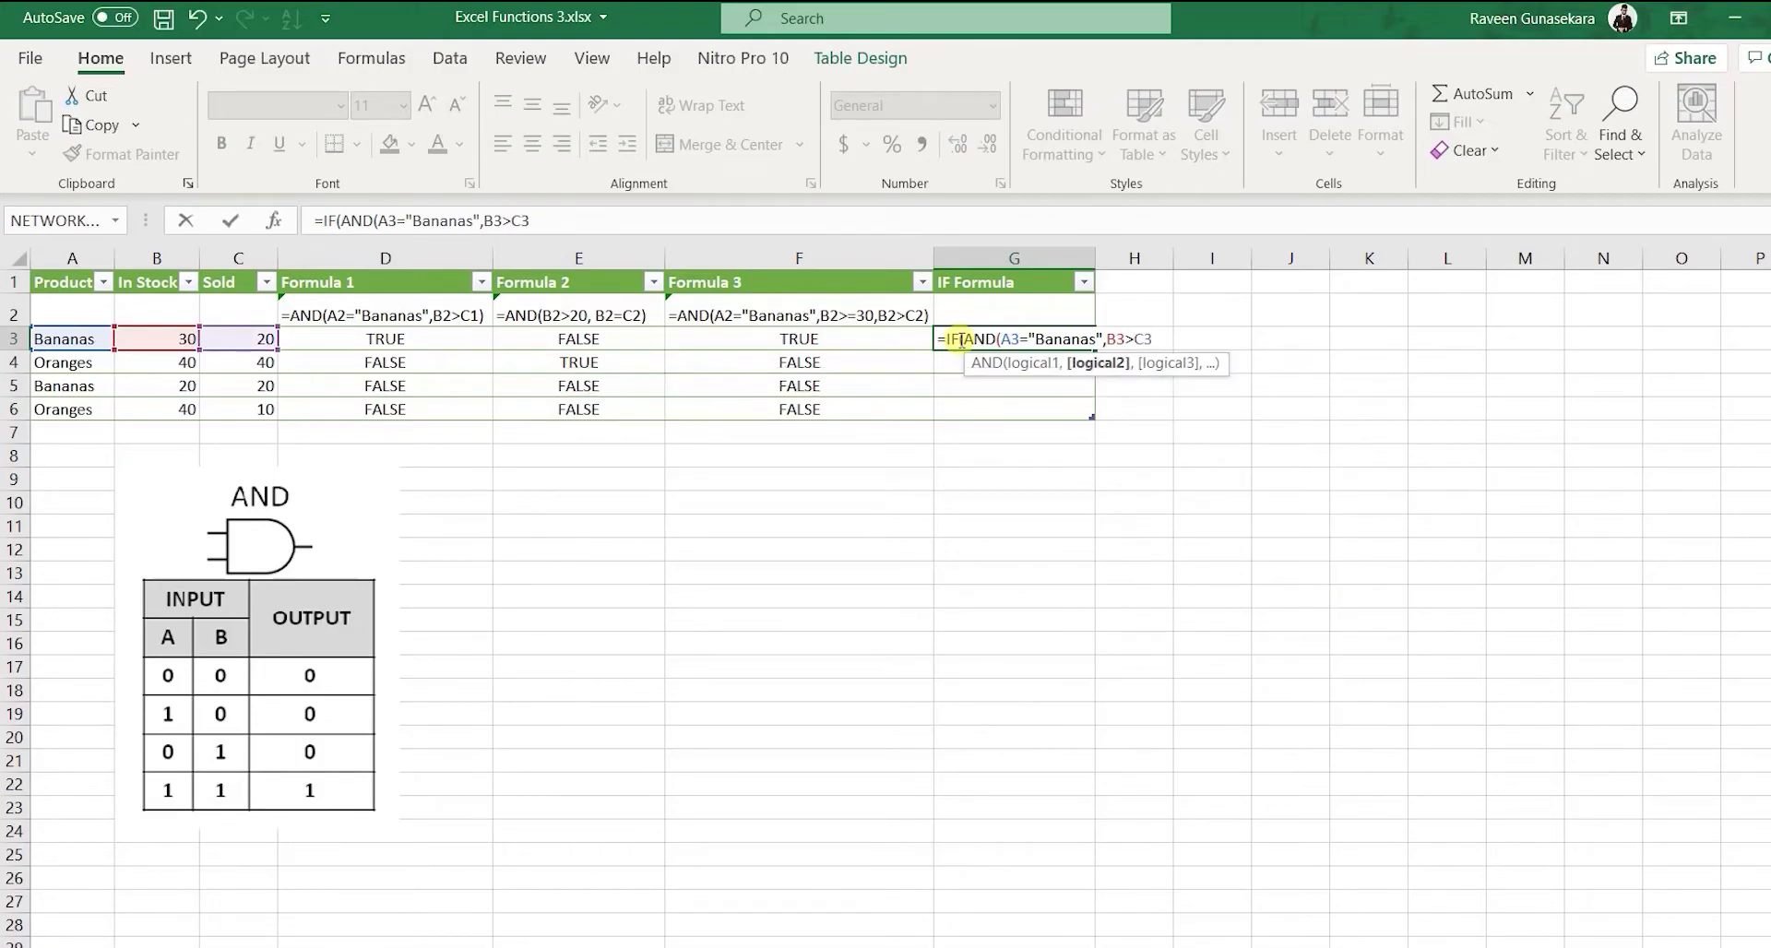
{"action": "type", "text": ")"}
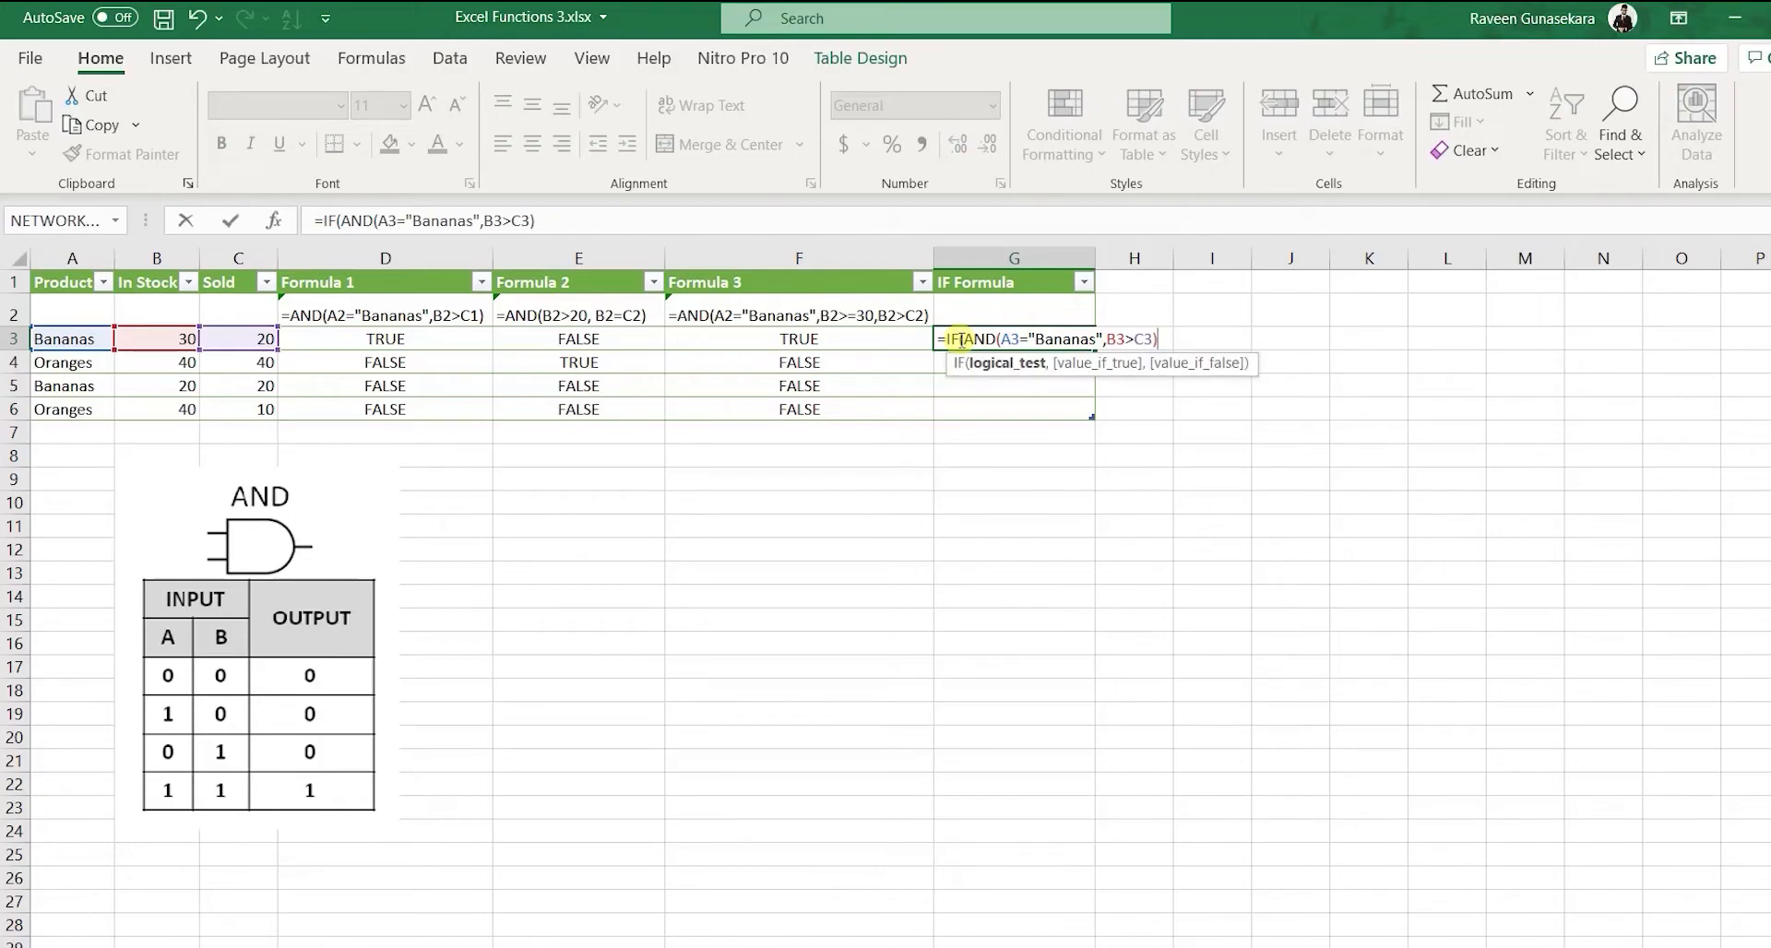
{"action": "type", "text": ","}
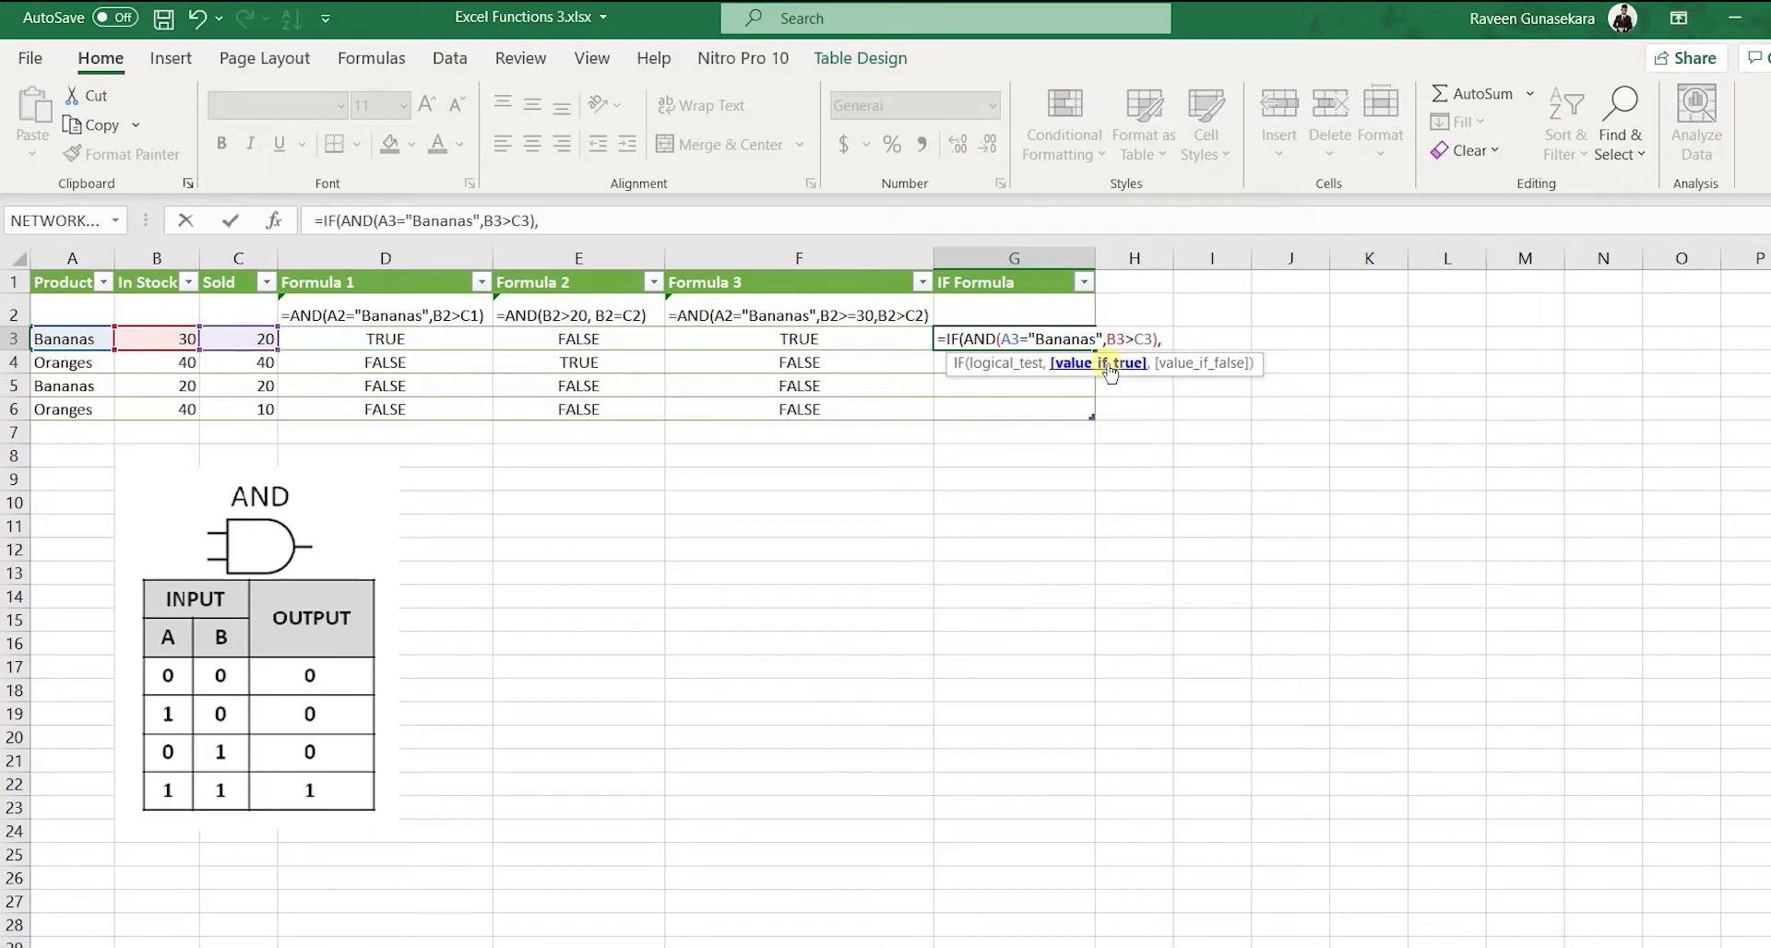
{"action": "type", "text": "Good\",\"Bad\")"}
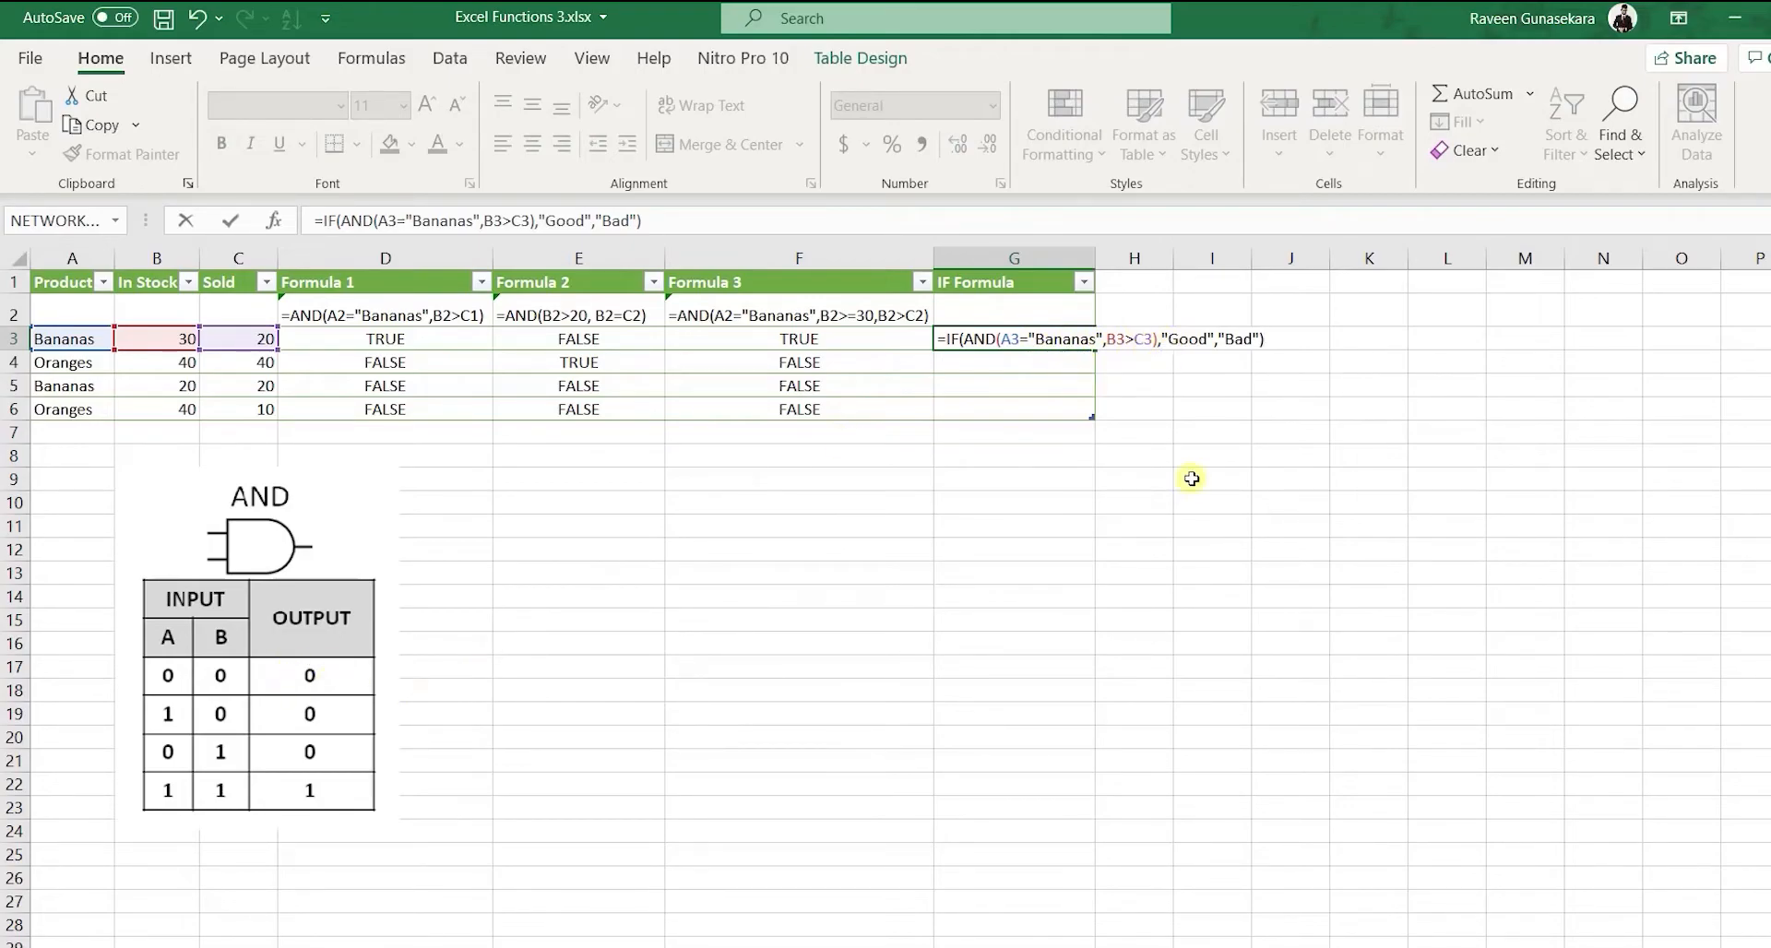
{"action": "key", "text": "Return"}
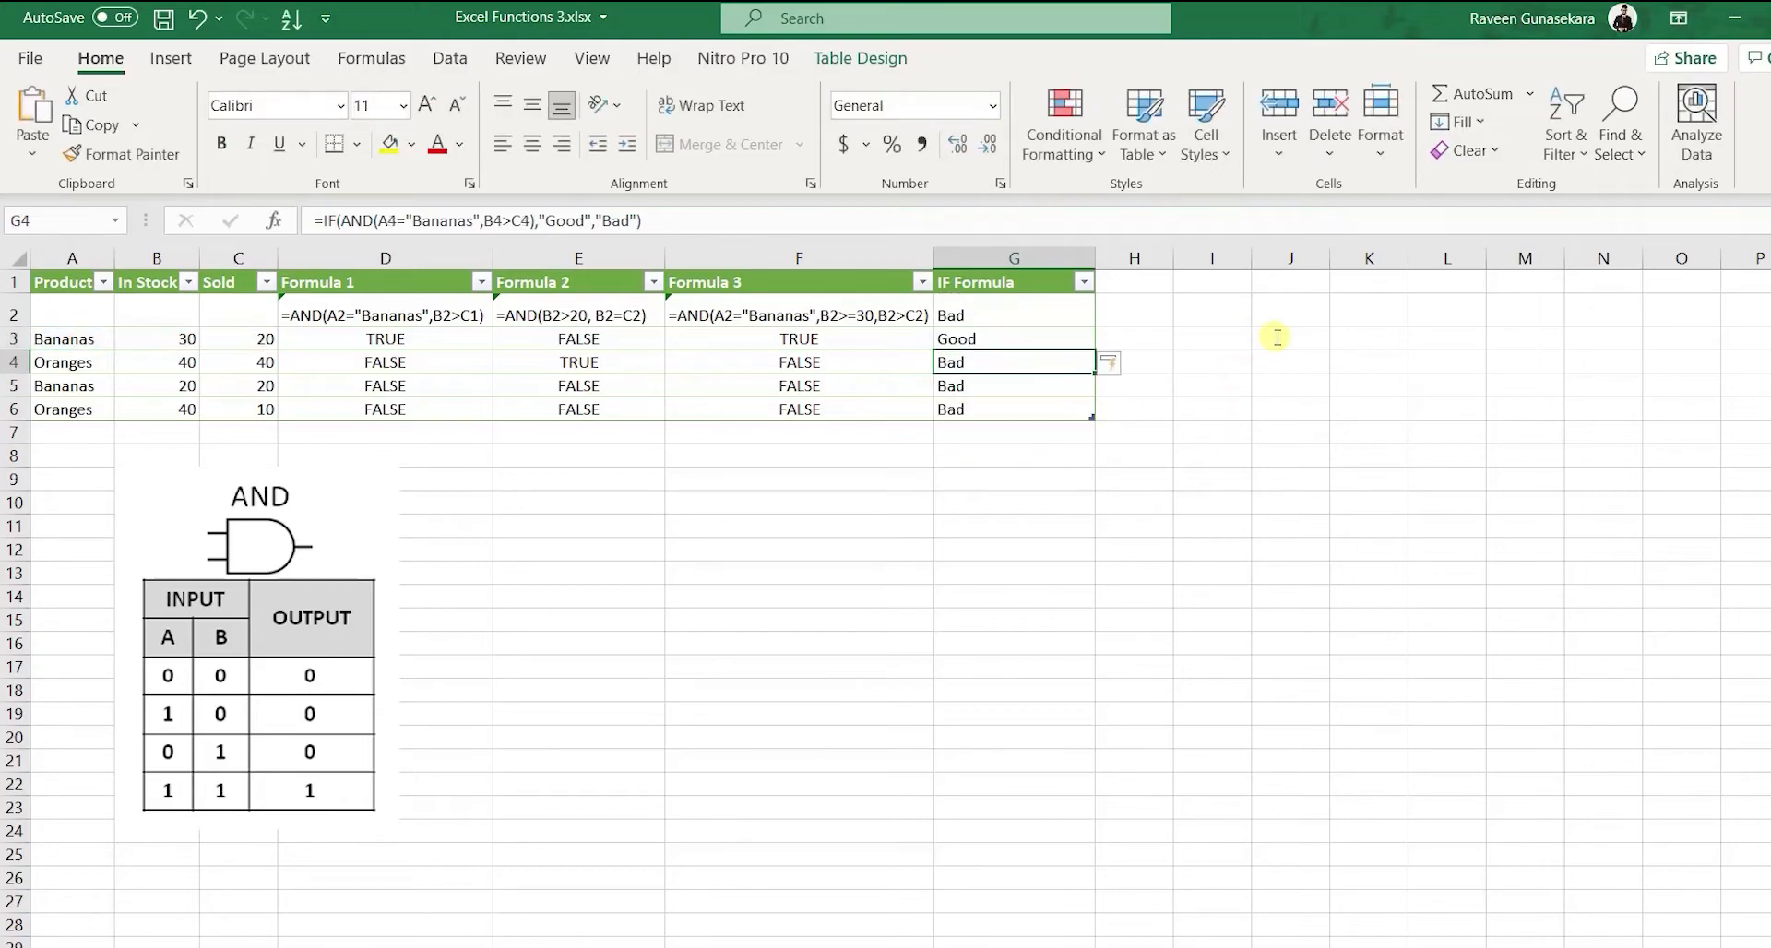
{"action": "left_click", "coordinate": [1001, 334]}
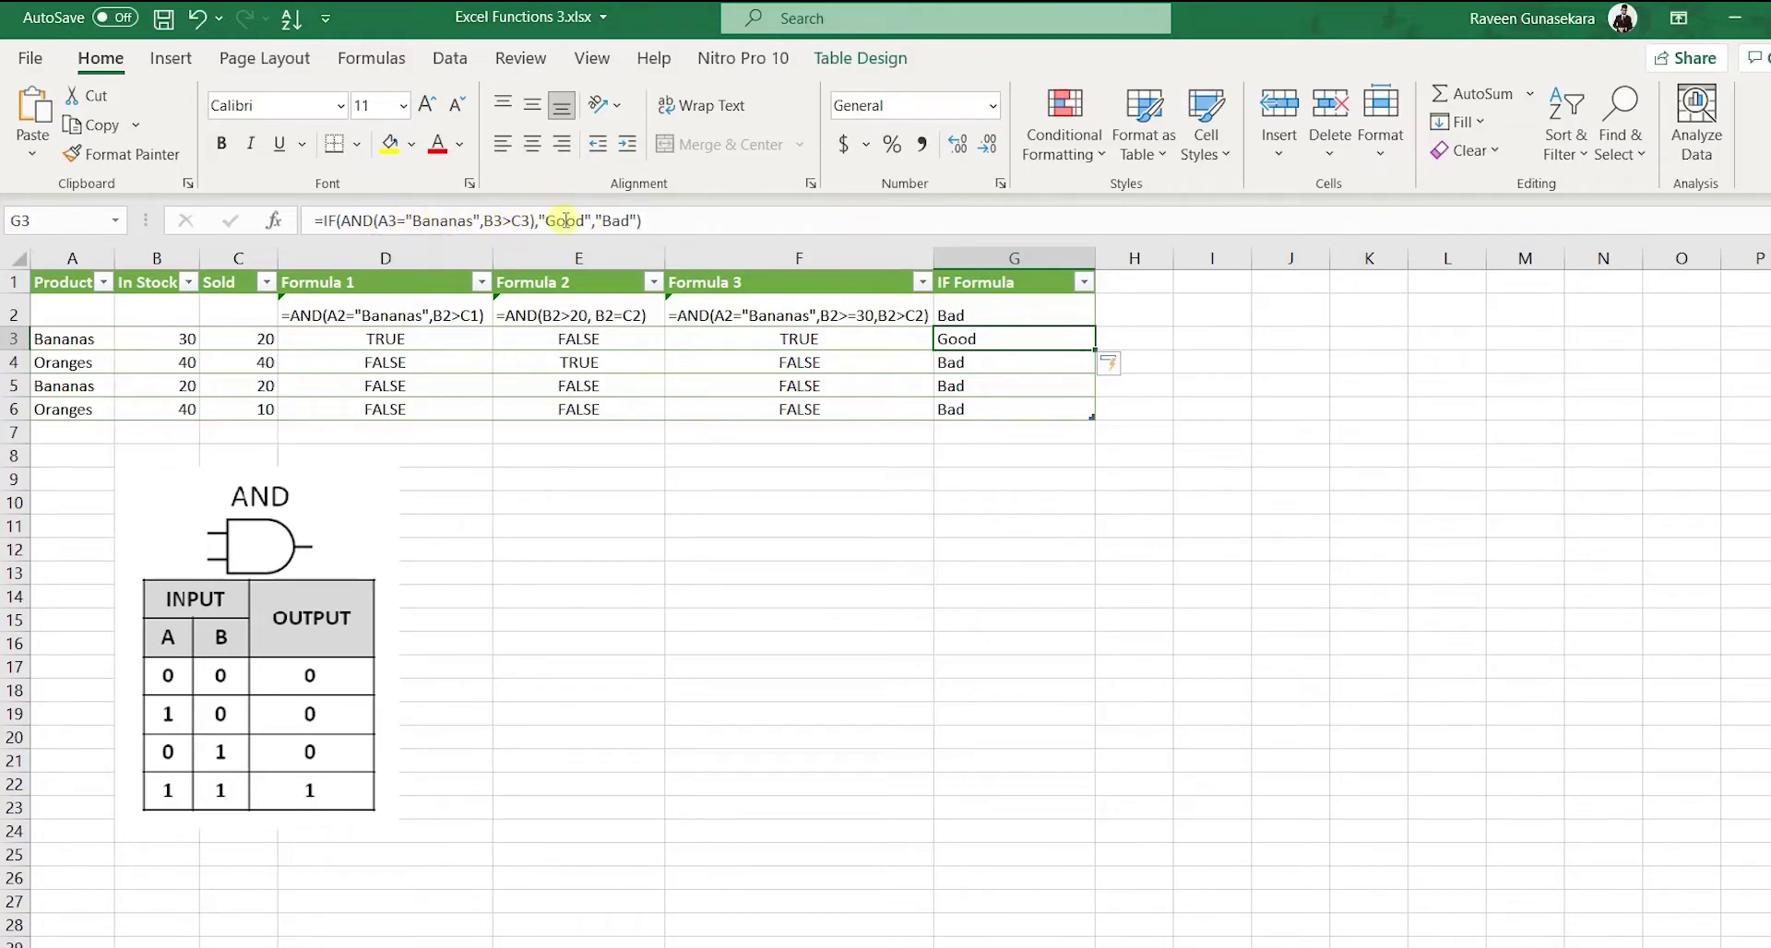
{"action": "left_click", "coordinate": [980, 365]}
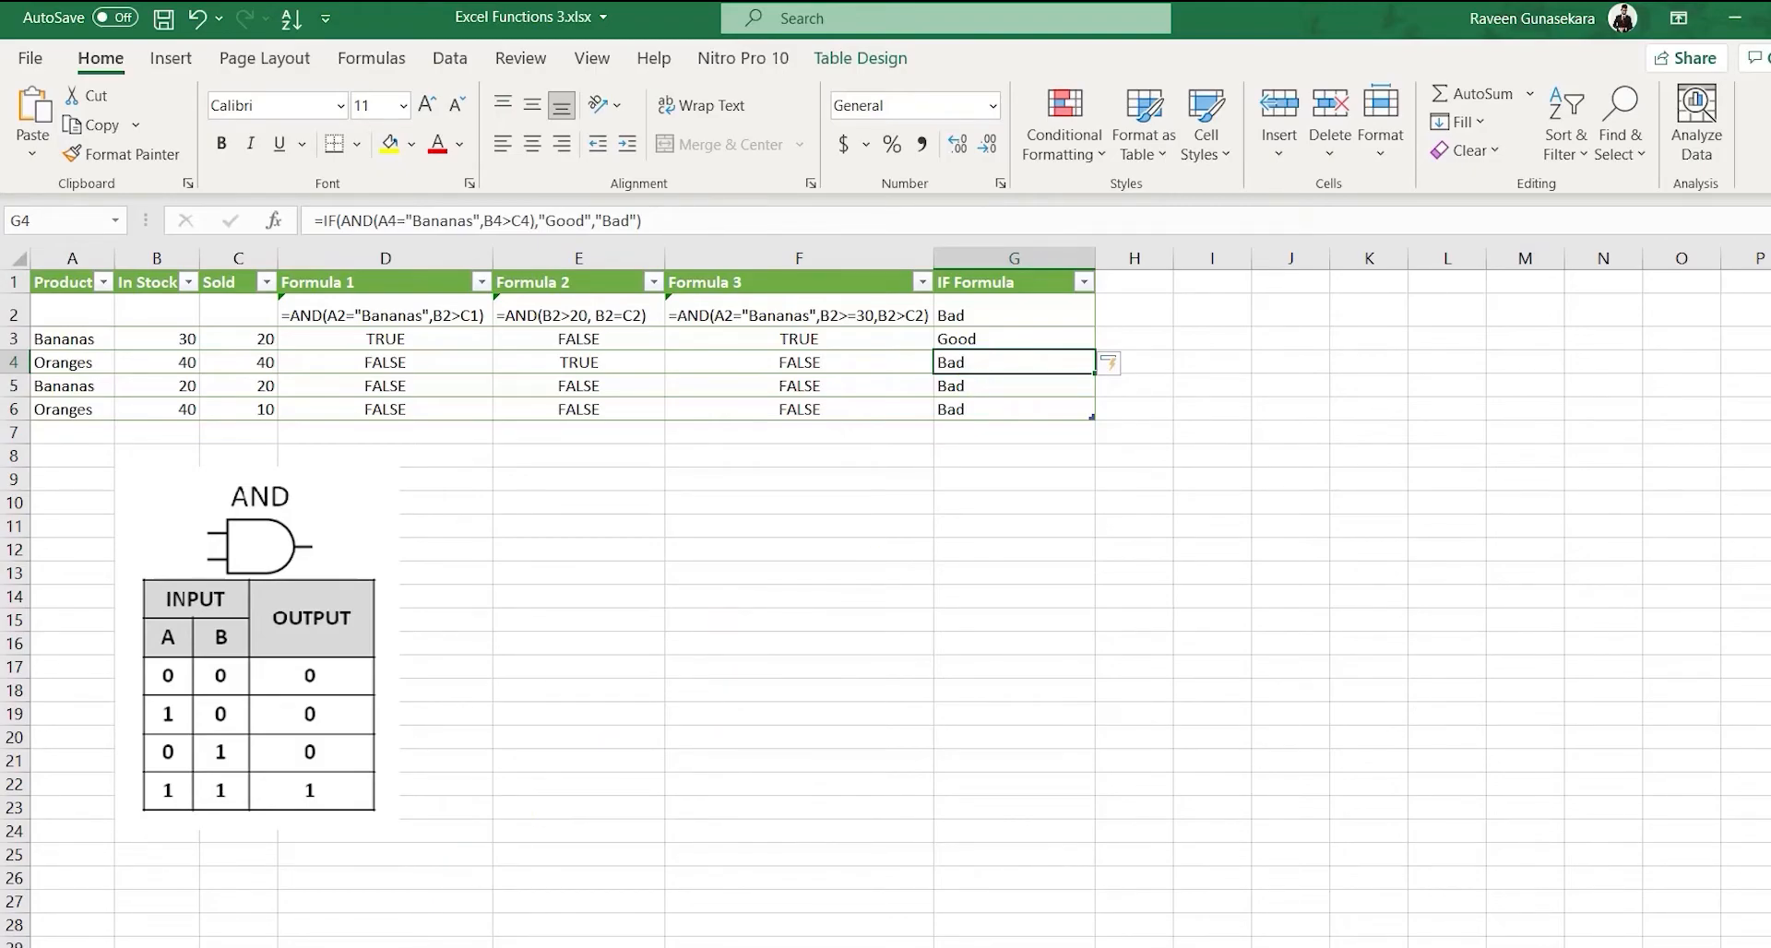
Open the sheet with the OR and XOR product table and examine the OR formulas in D2:D3 and E2:E4 and the XOR formulas in G3:G4.
{"action": "left_click", "coordinate": [397, 947]}
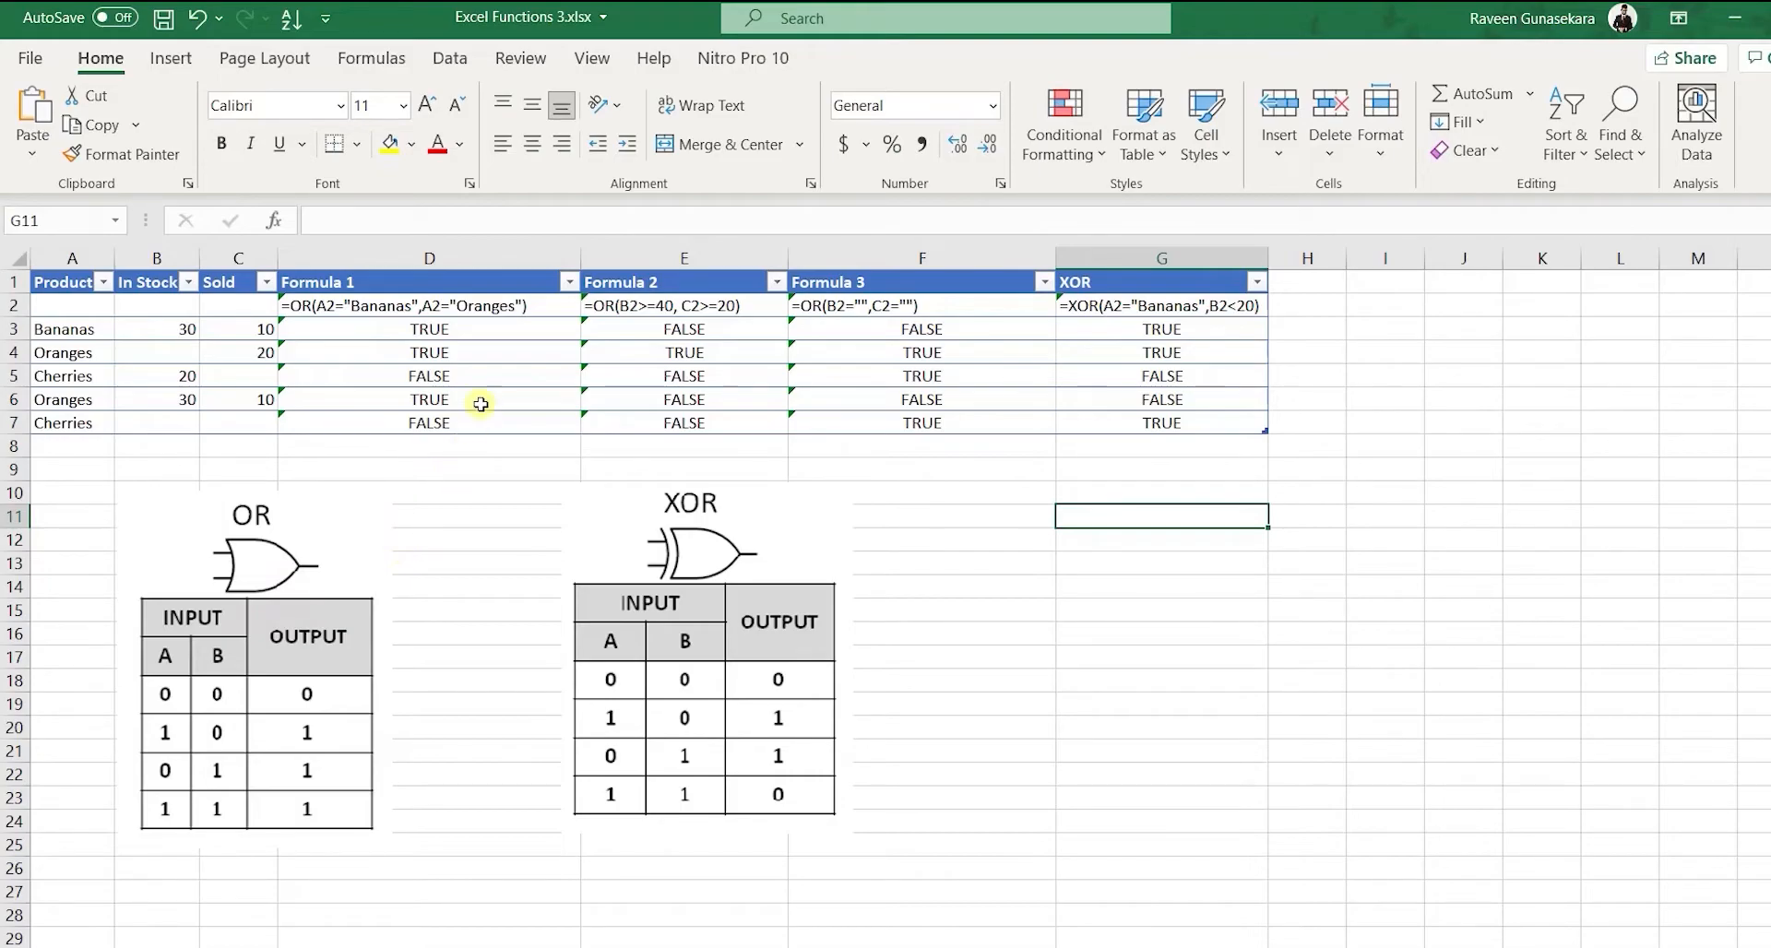
{"action": "left_click", "coordinate": [477, 309]}
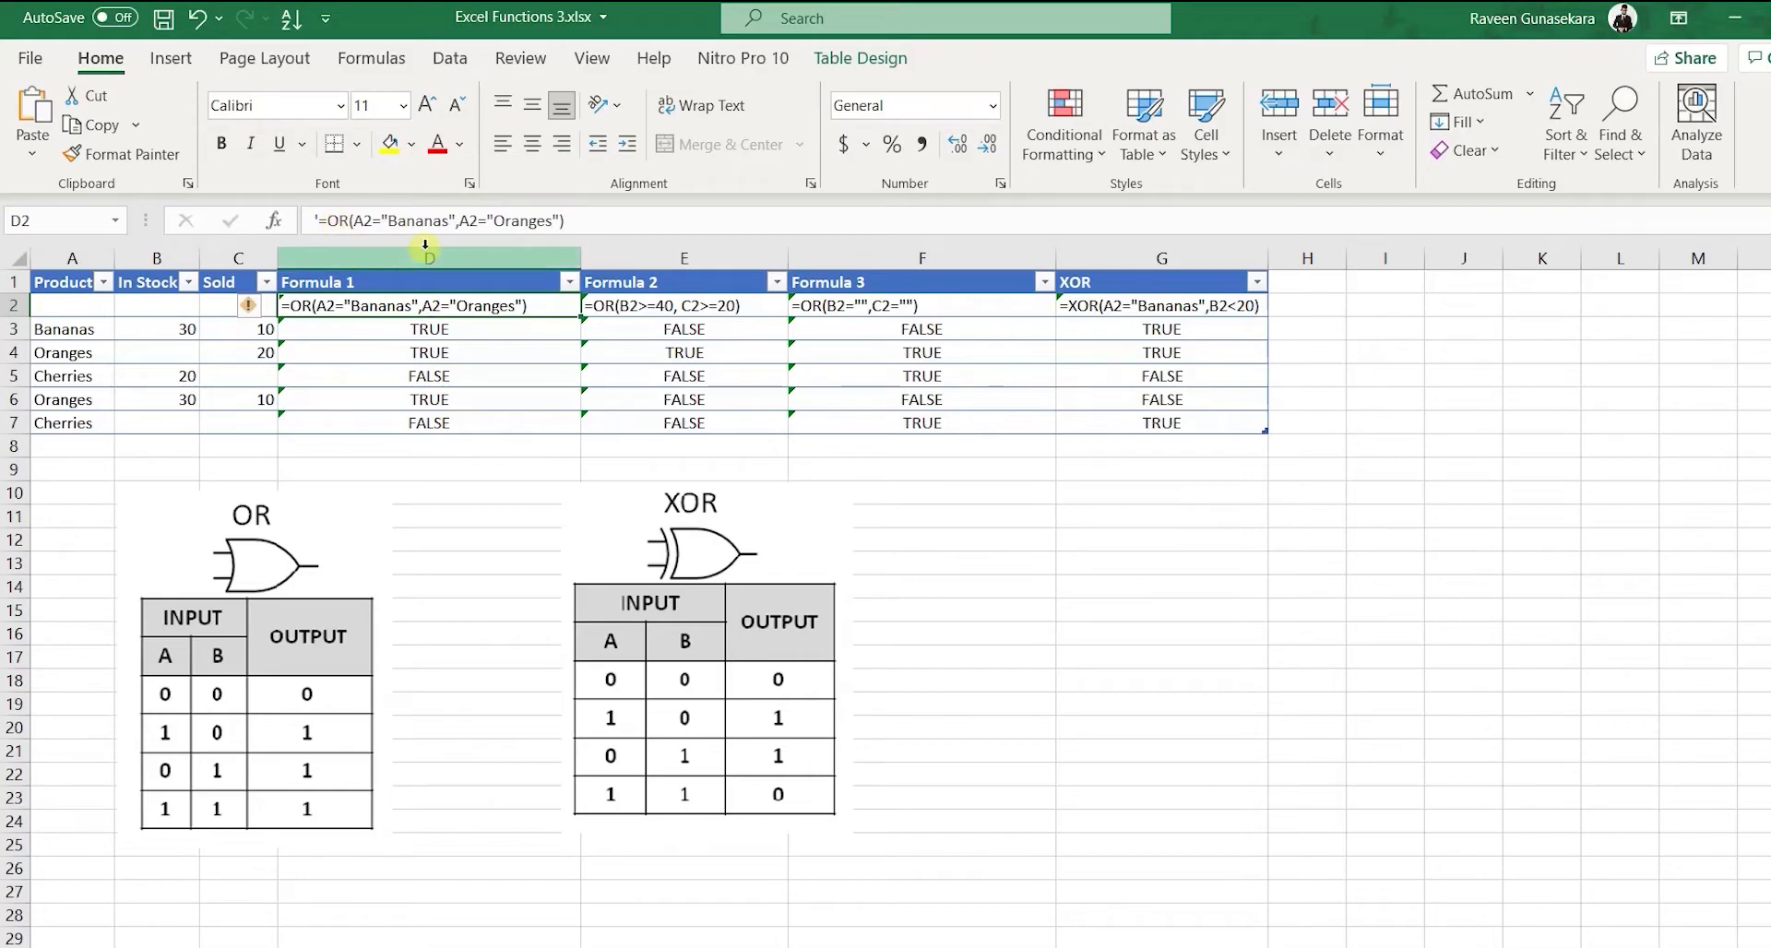
{"action": "left_click", "coordinate": [451, 332]}
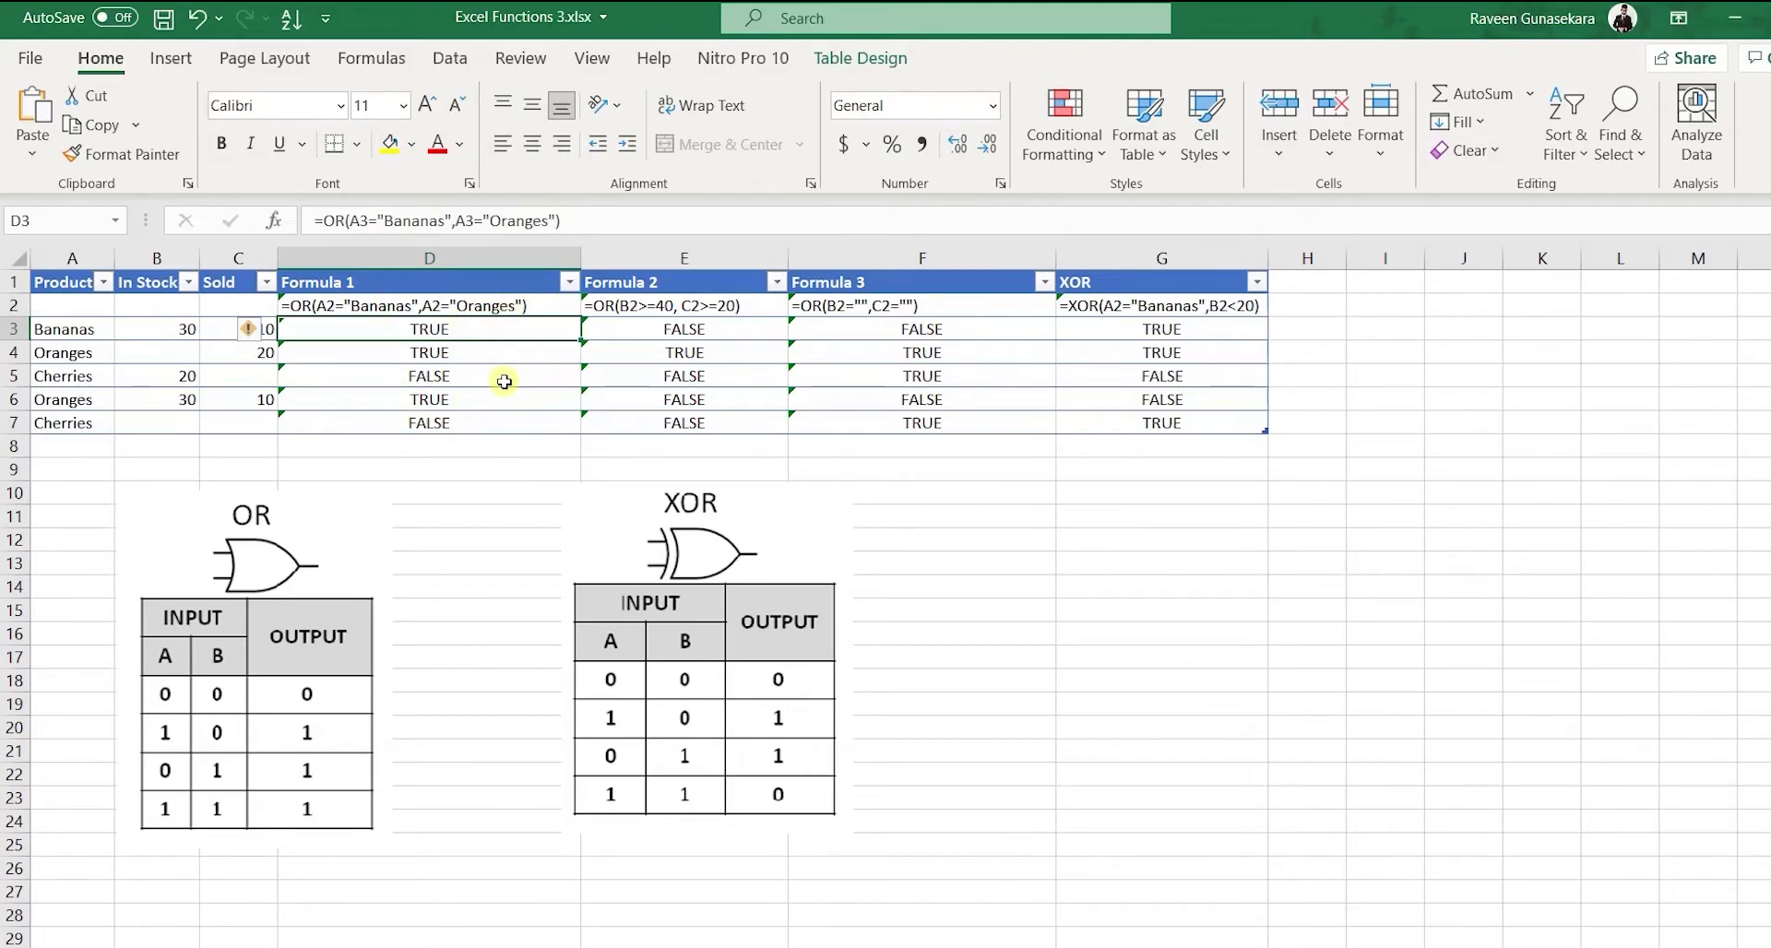
{"action": "left_click", "coordinate": [765, 307]}
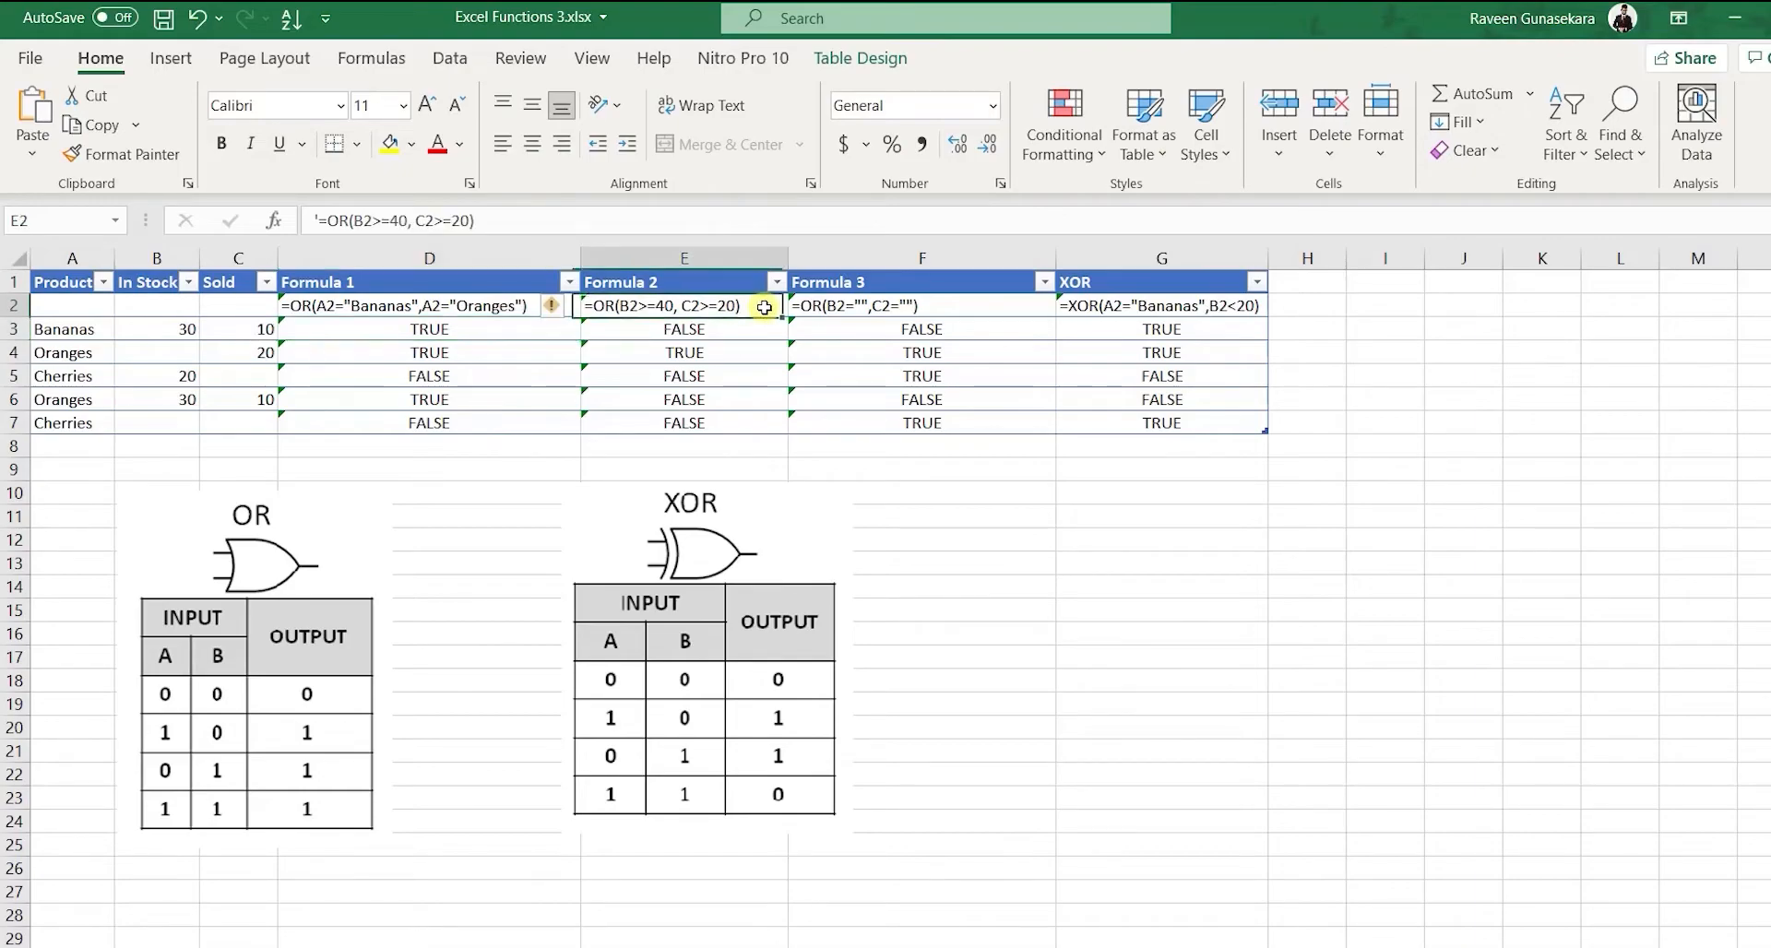
{"action": "left_click", "coordinate": [745, 330]}
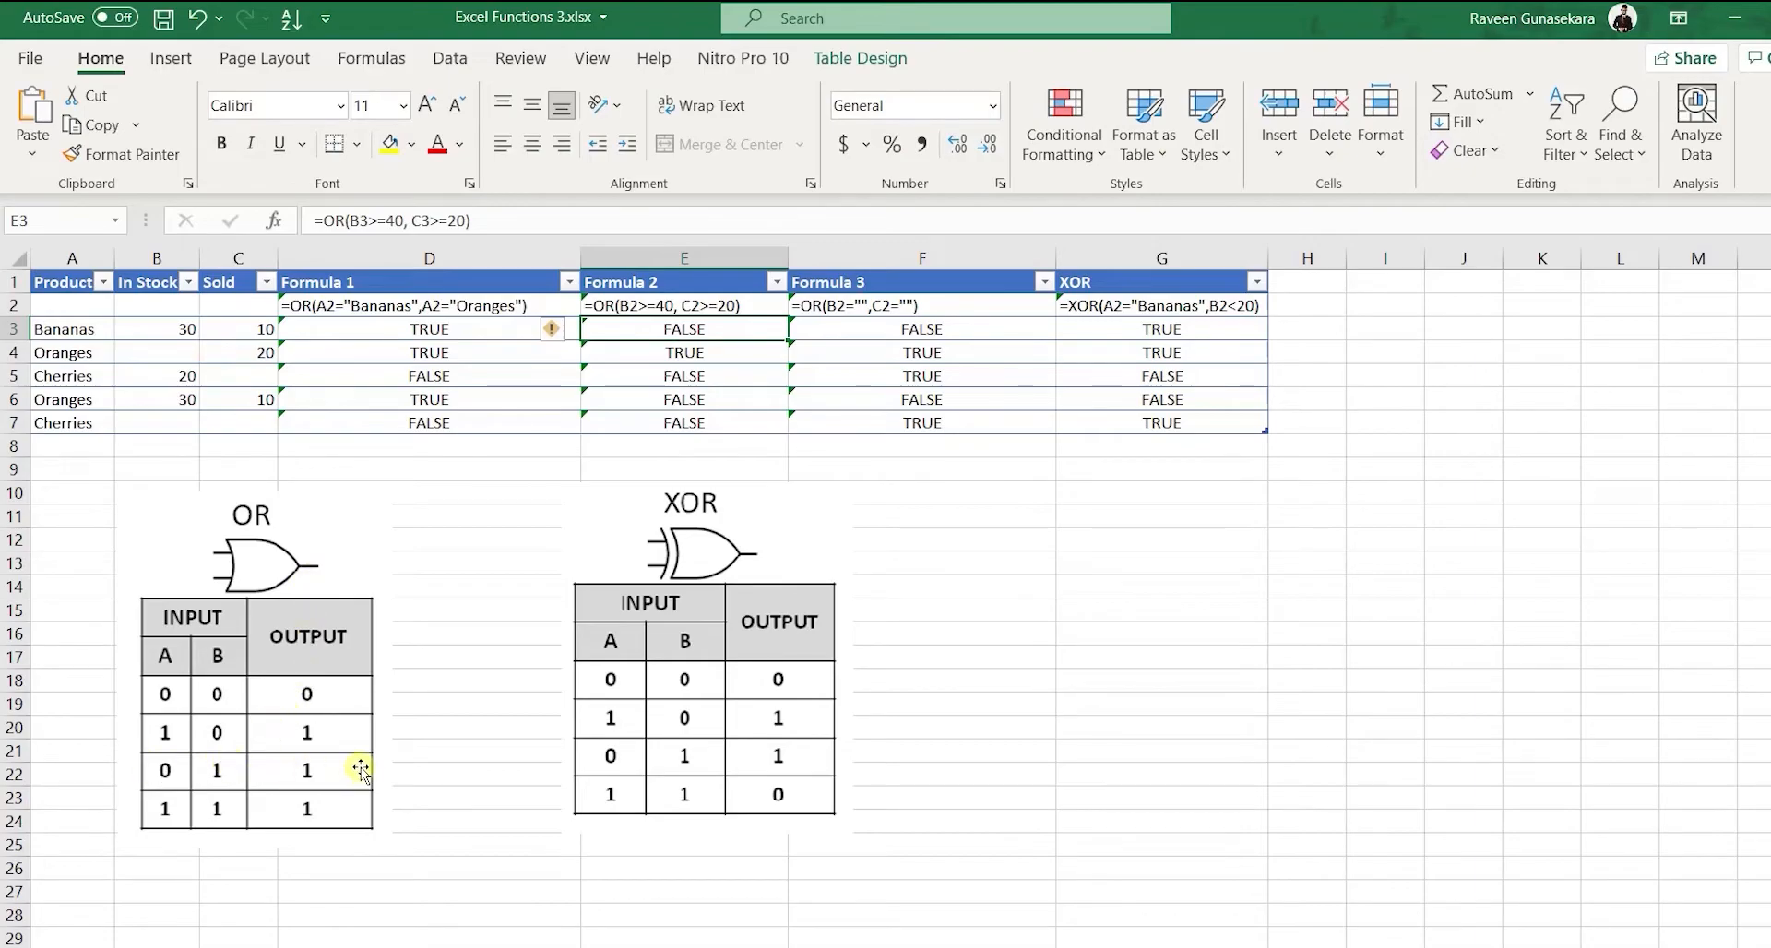
{"action": "left_click", "coordinate": [669, 352]}
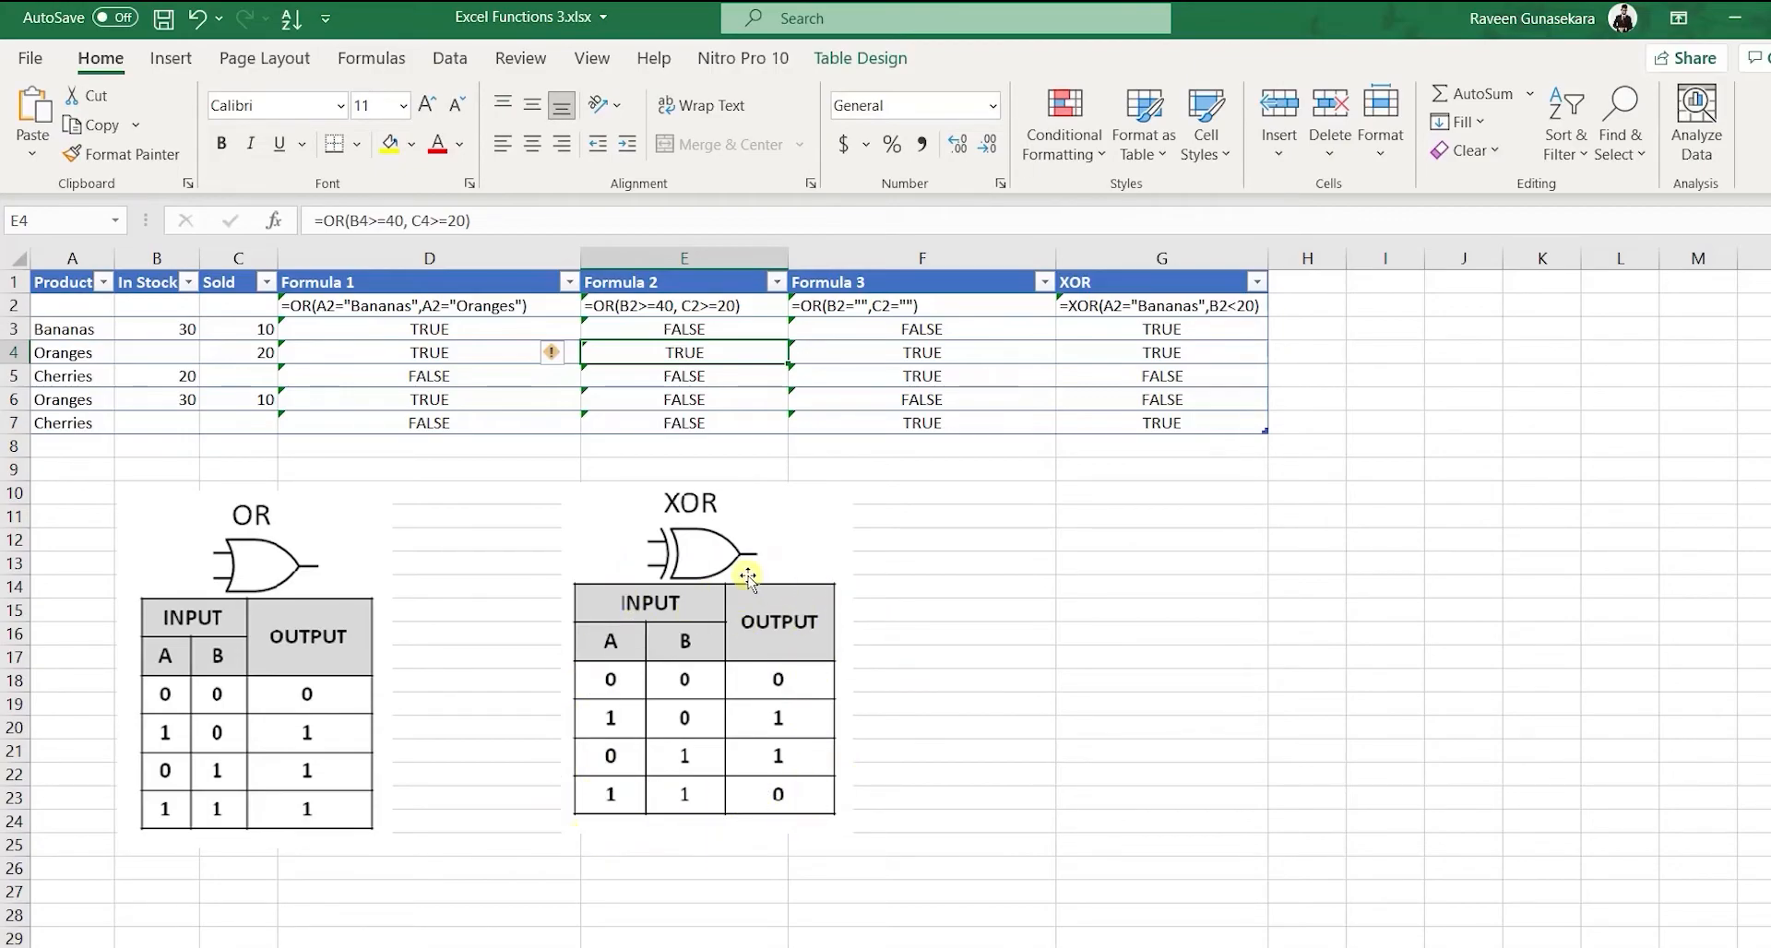
{"action": "left_click", "coordinate": [1176, 334]}
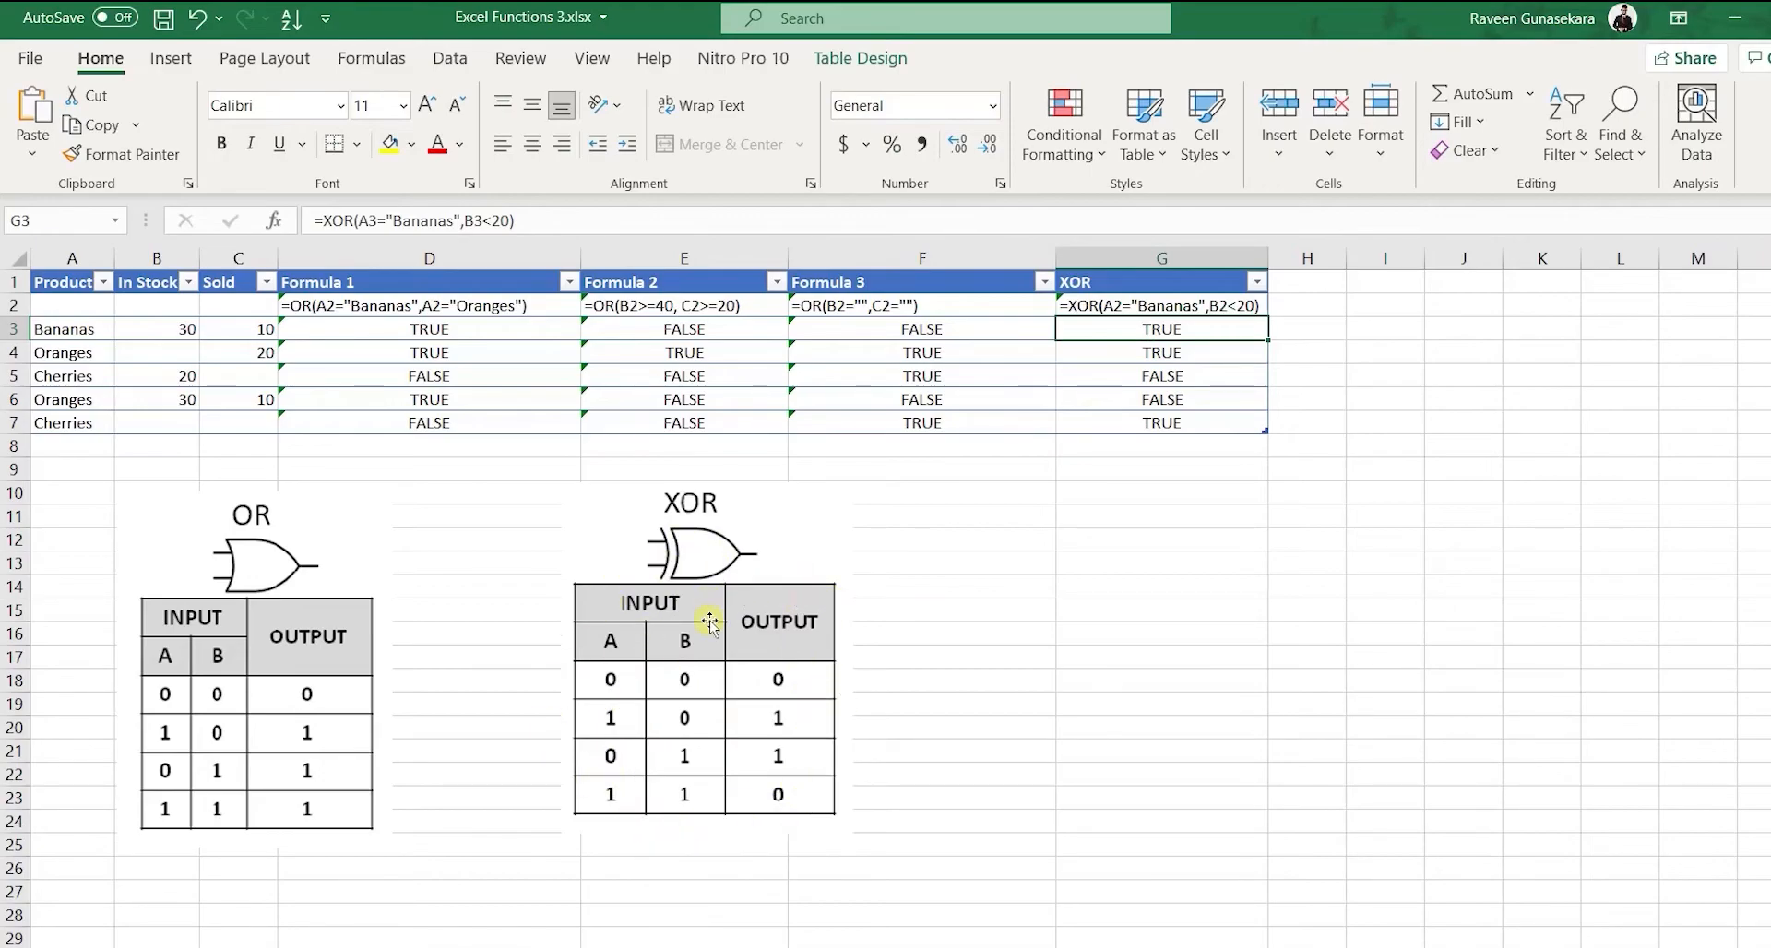
{"action": "left_click", "coordinate": [1170, 352]}
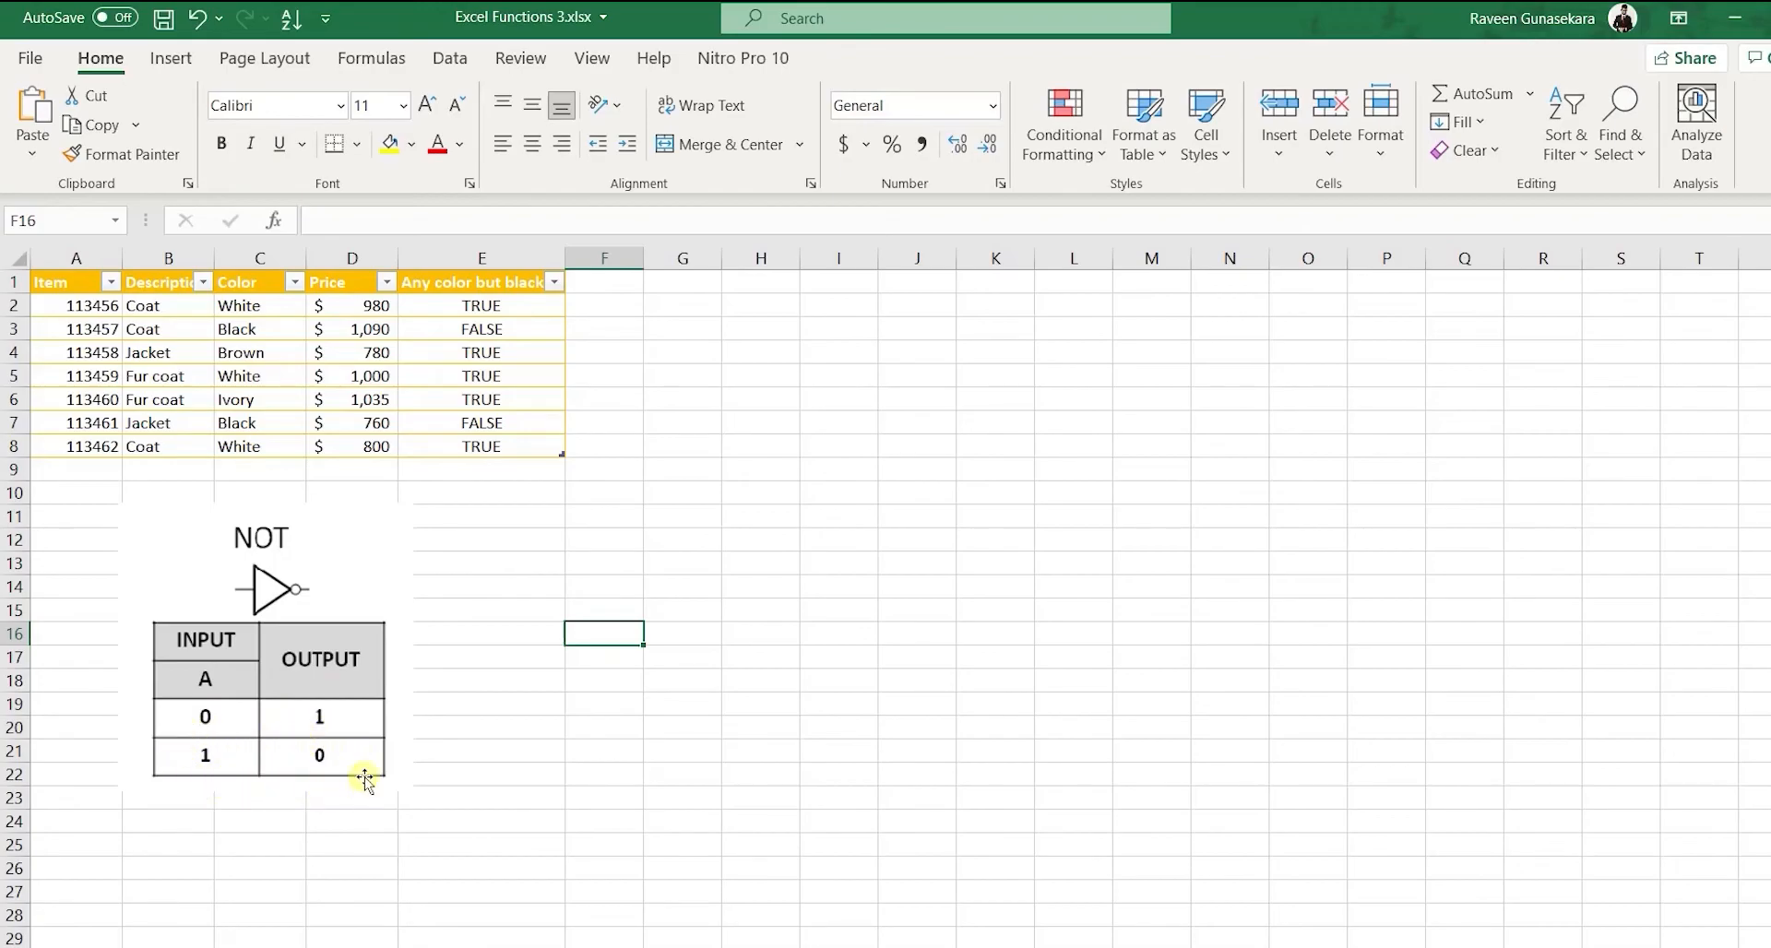
On the NOT sheet, examine the NOT formulas in the "Any color but black" column for the coat in row 2 and the jacket in row 7.
{"action": "left_click", "coordinate": [485, 304]}
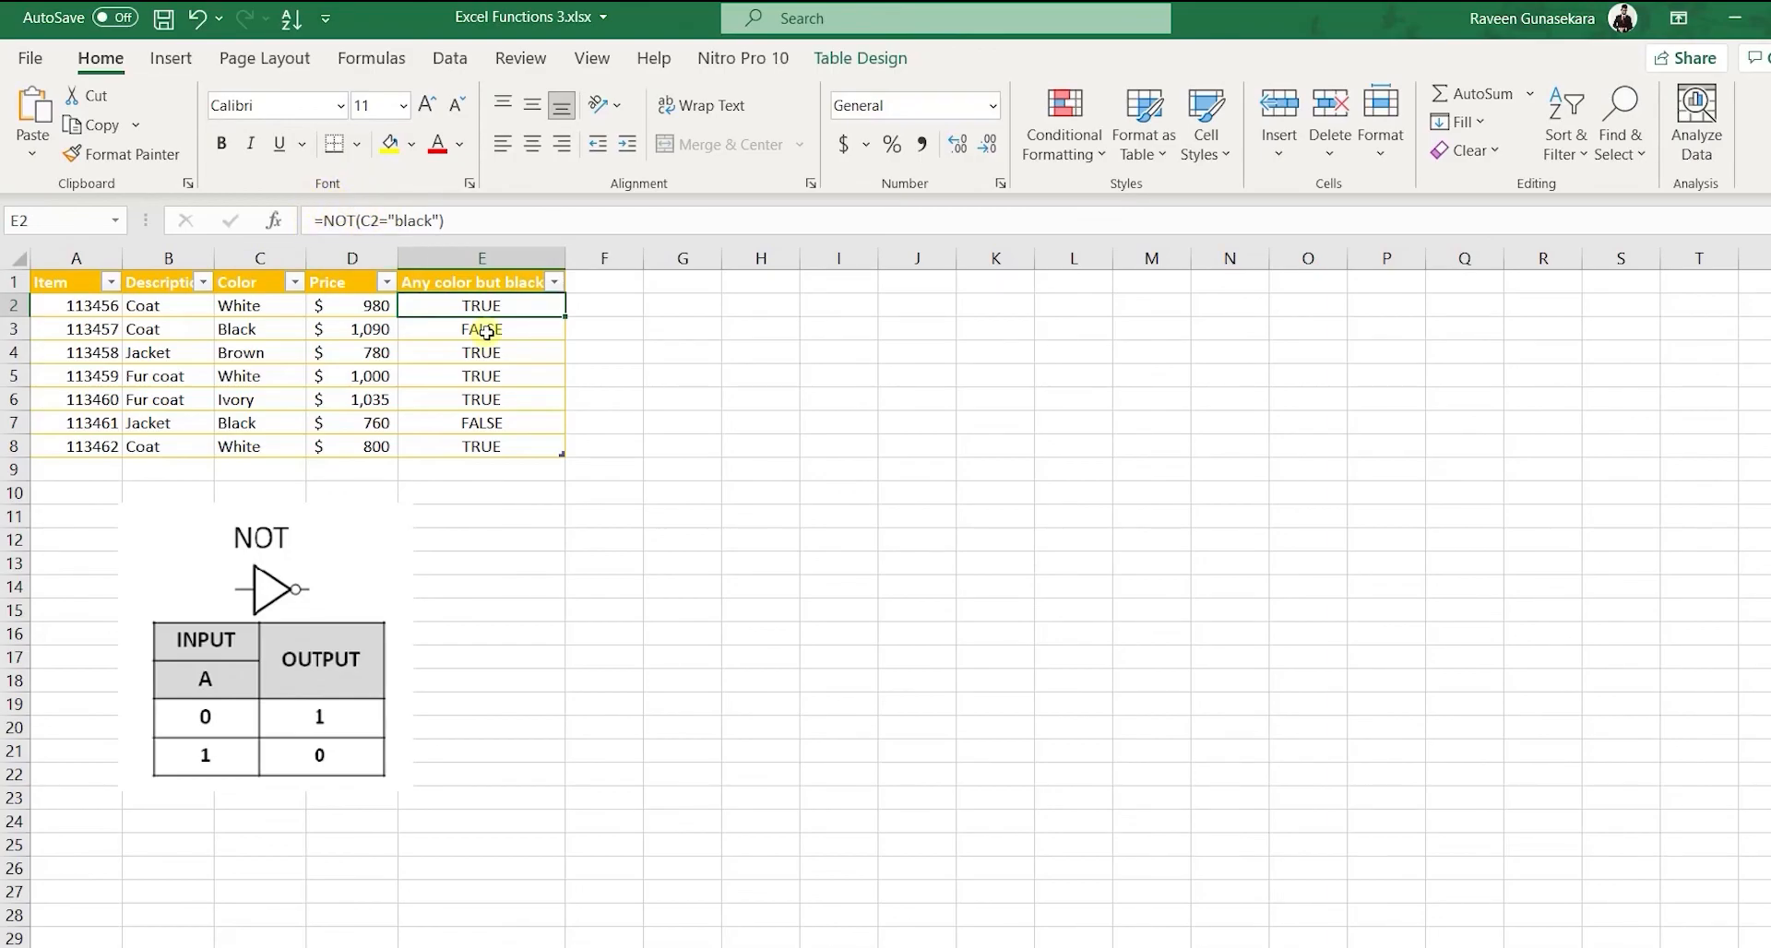
{"action": "left_click", "coordinate": [501, 422]}
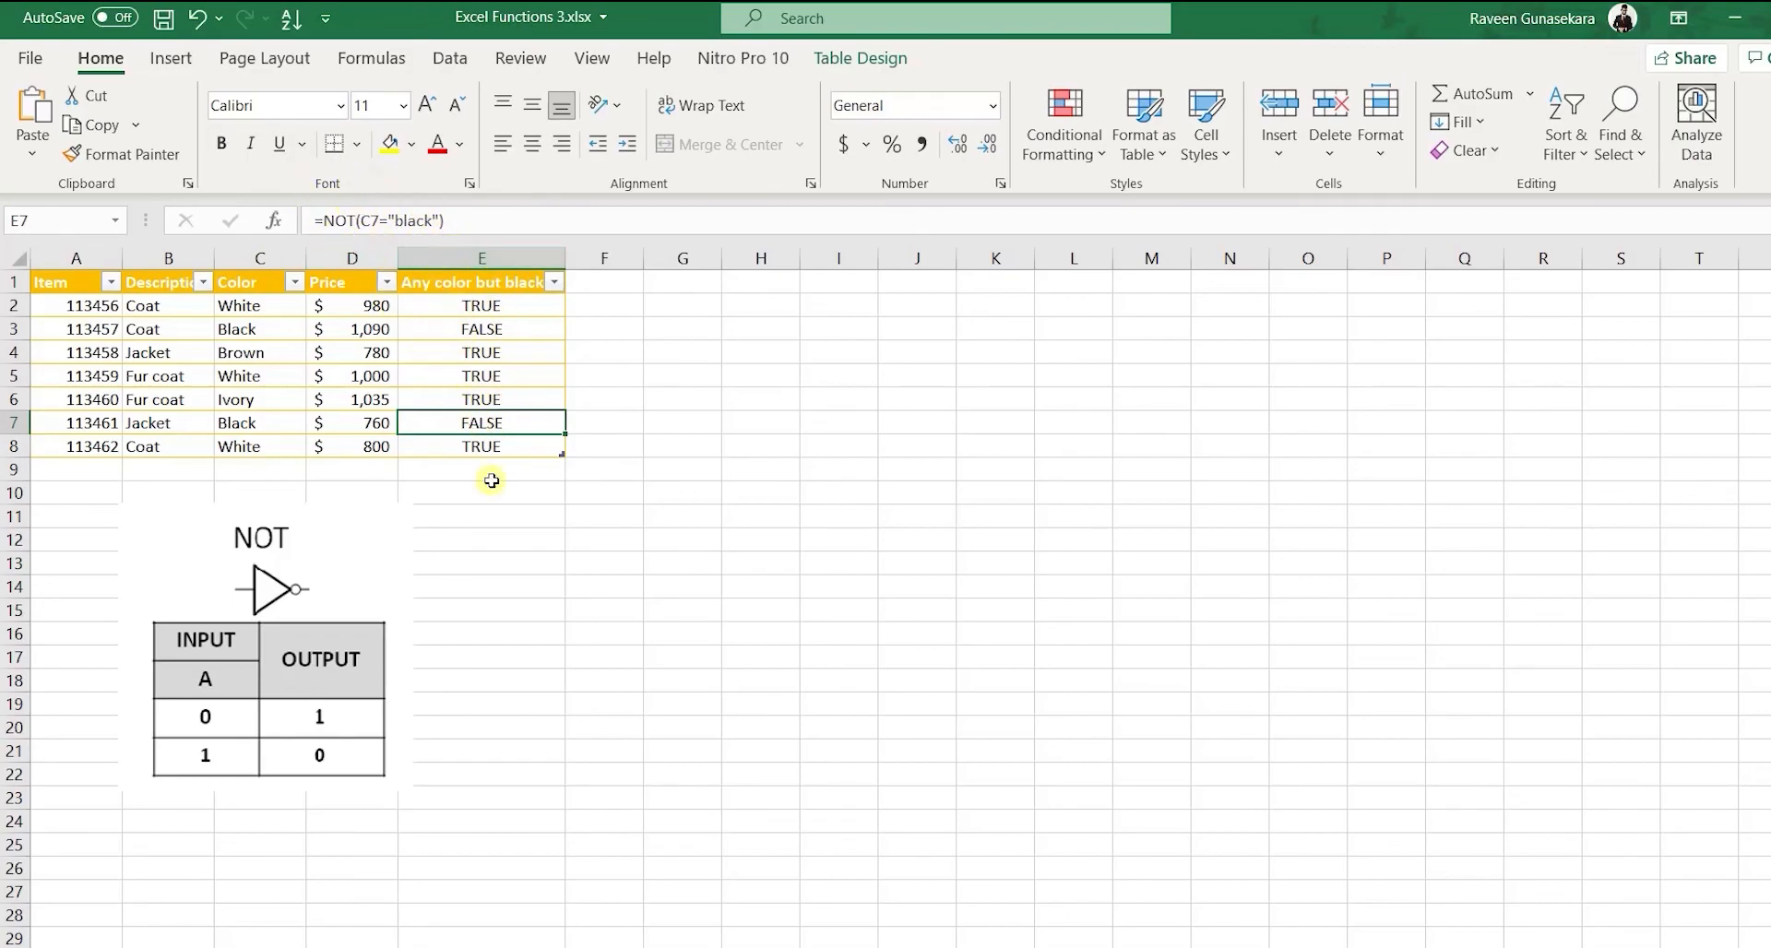
{"action": "left_click", "coordinate": [526, 578]}
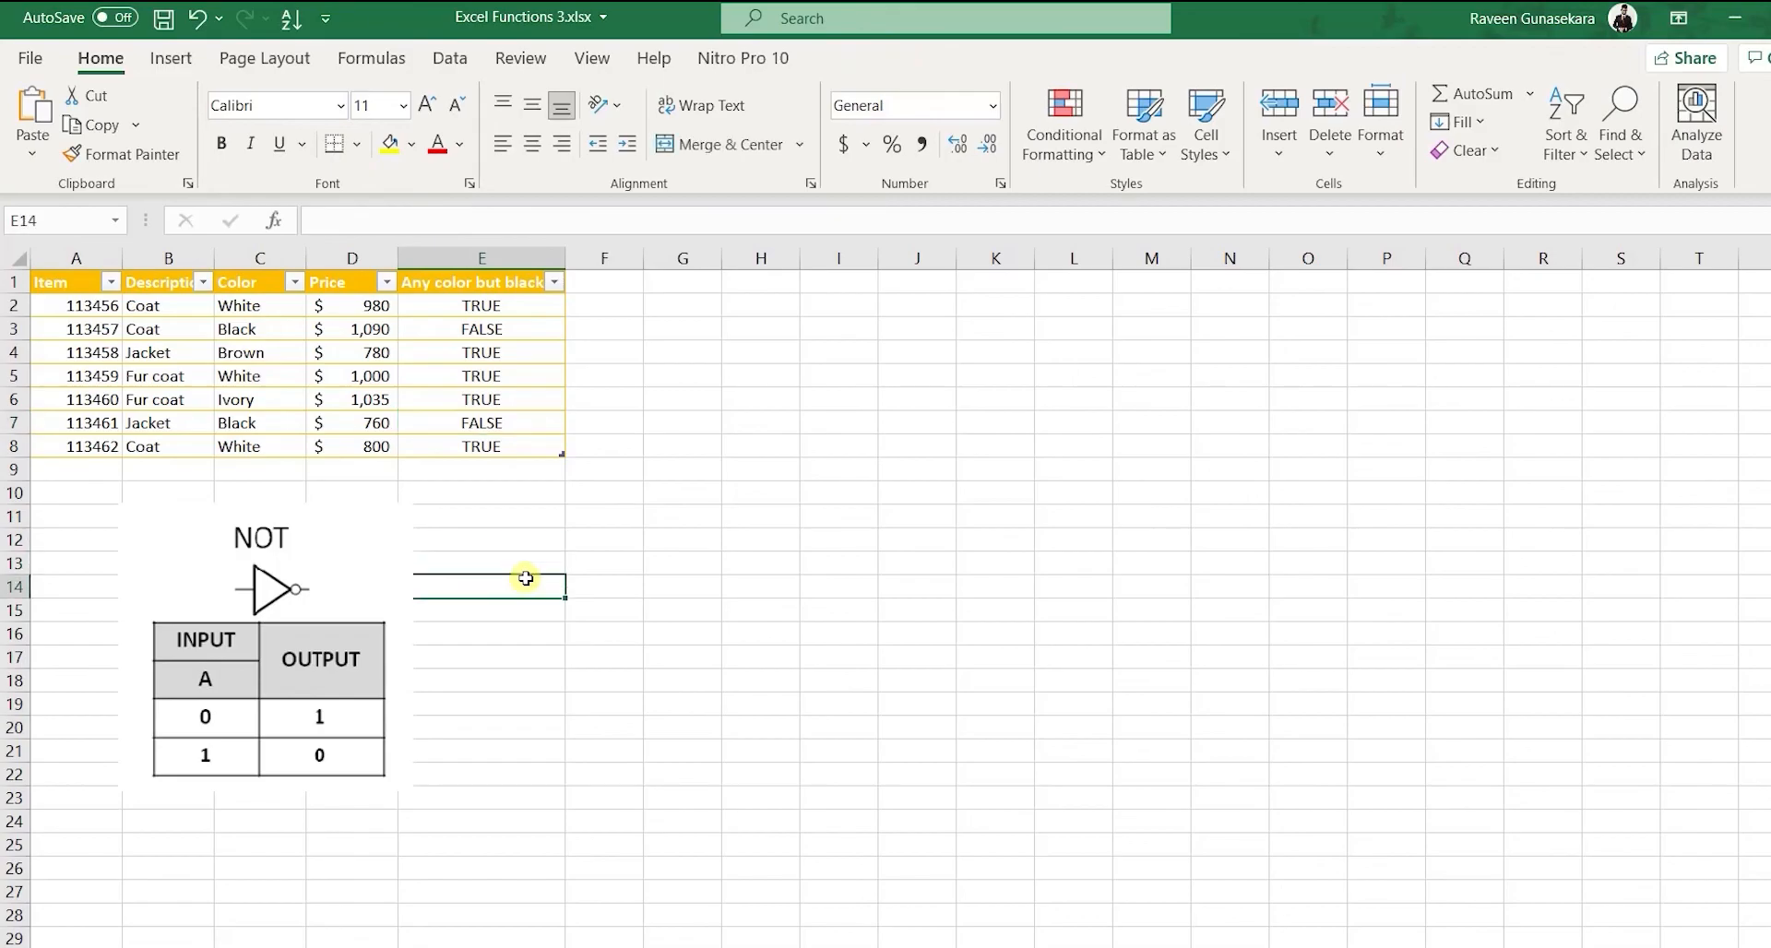
{"action": "left_click", "coordinate": [601, 588]}
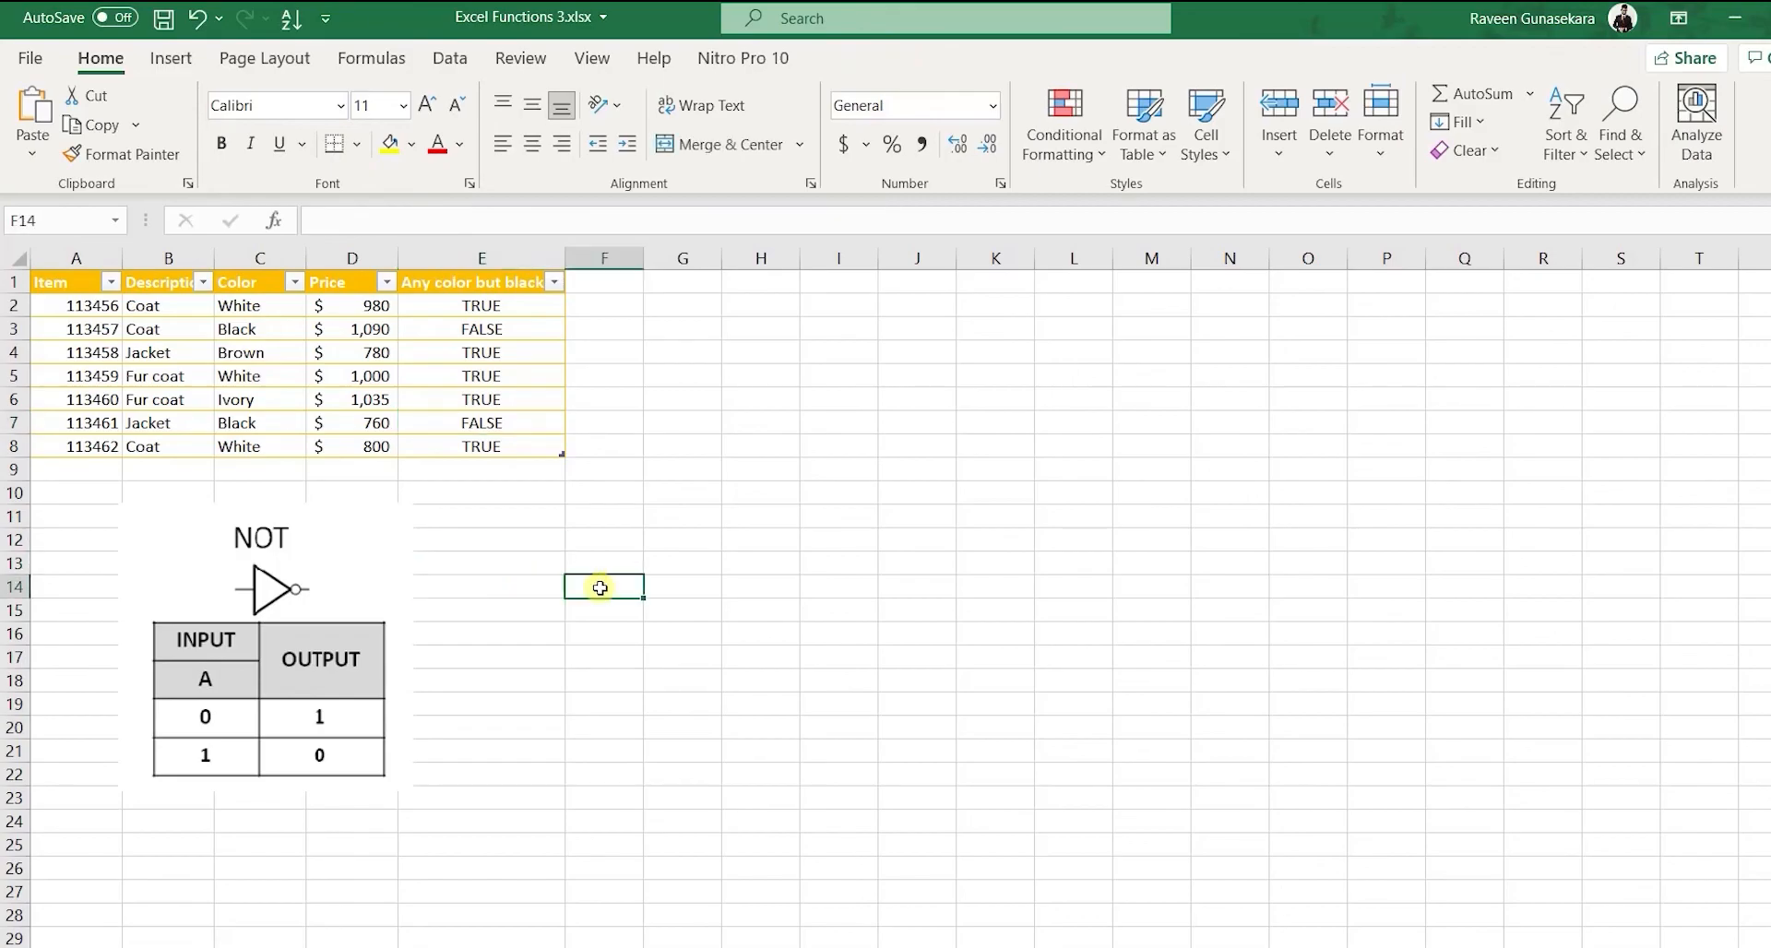